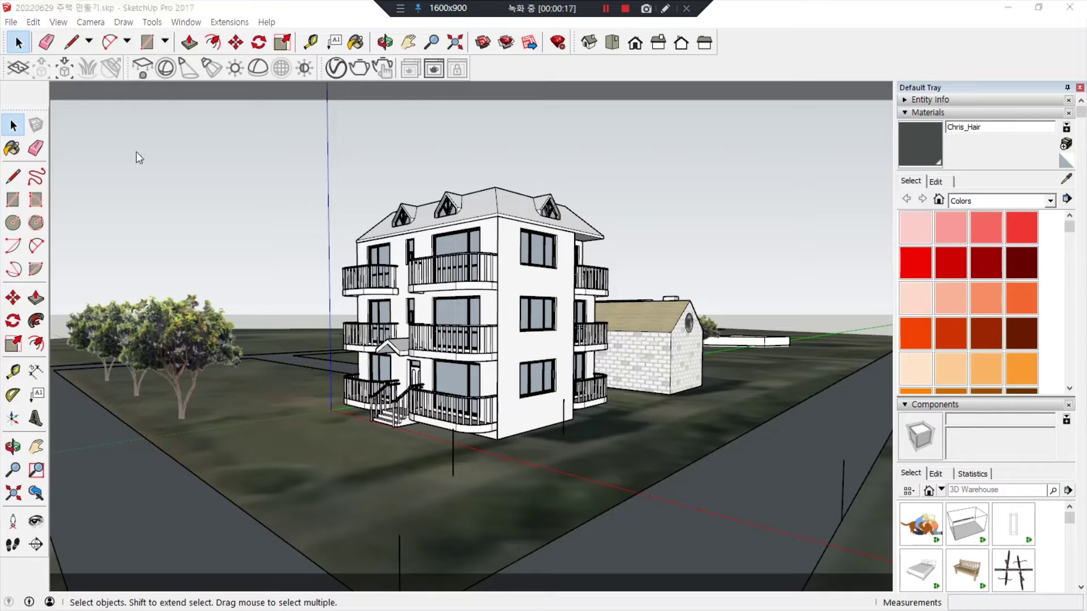
Open the V-Ray Asset Editor's render settings, expand the advanced settings and reposition the editor window
drag(159, 99, 478, 104)
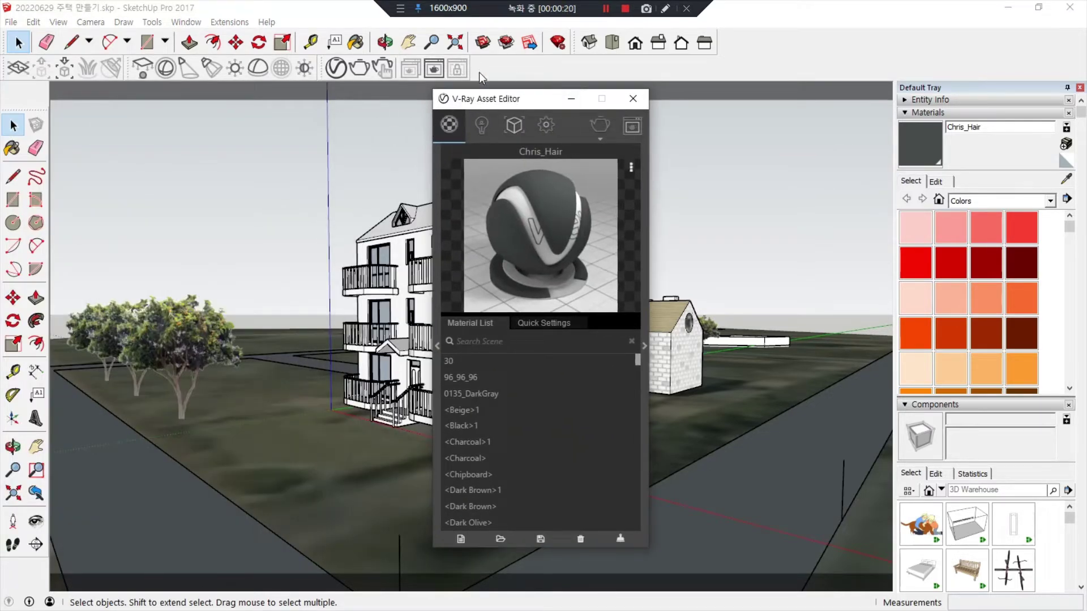
click(549, 126)
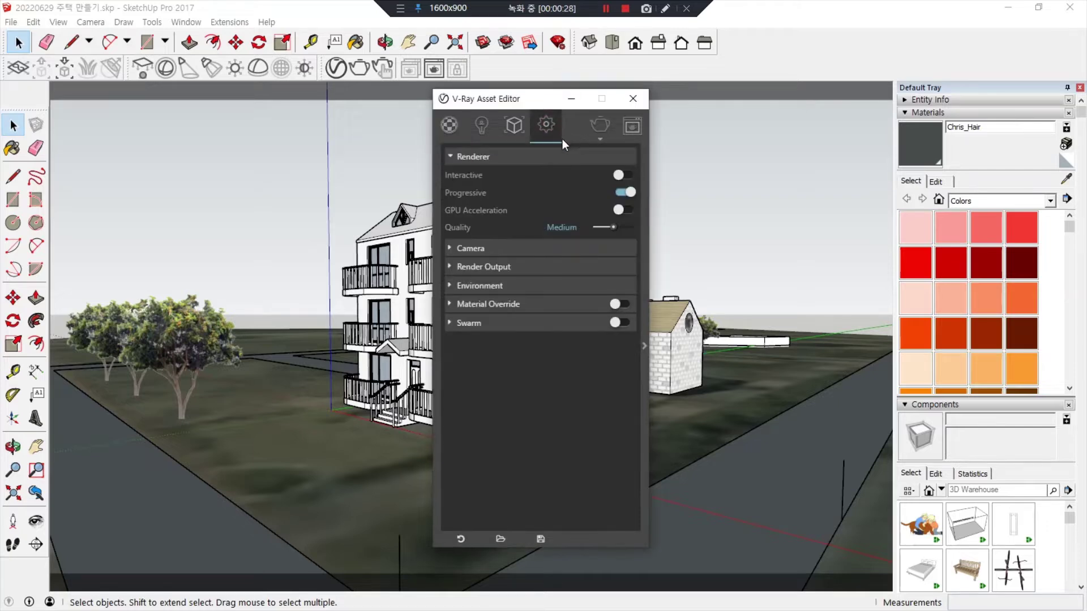
click(547, 125)
click(644, 346)
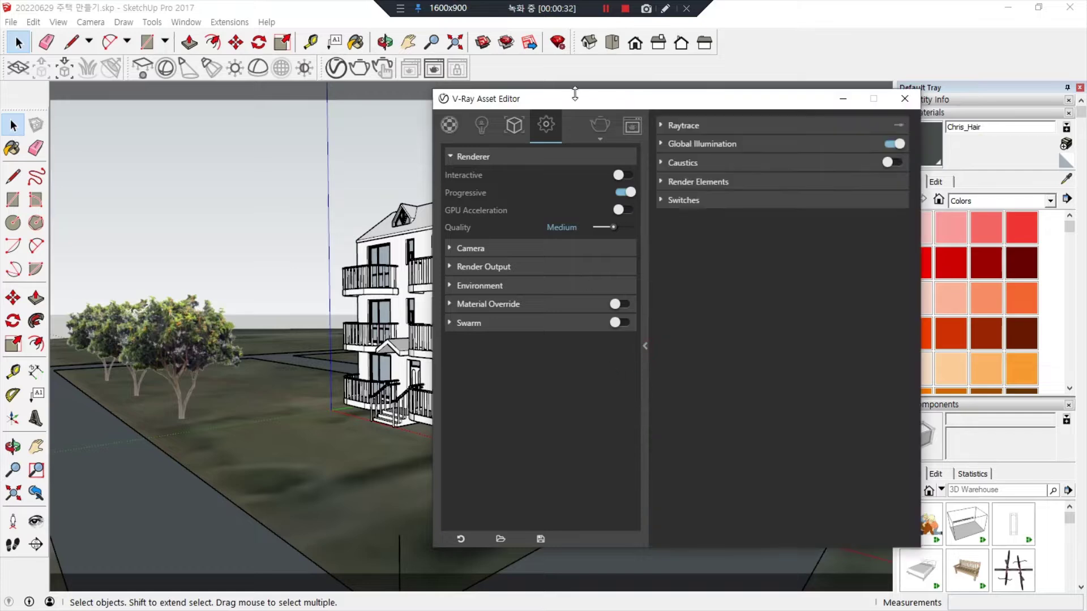
drag(575, 93, 518, 81)
drag(442, 148, 422, 320)
drag(717, 120, 719, 231)
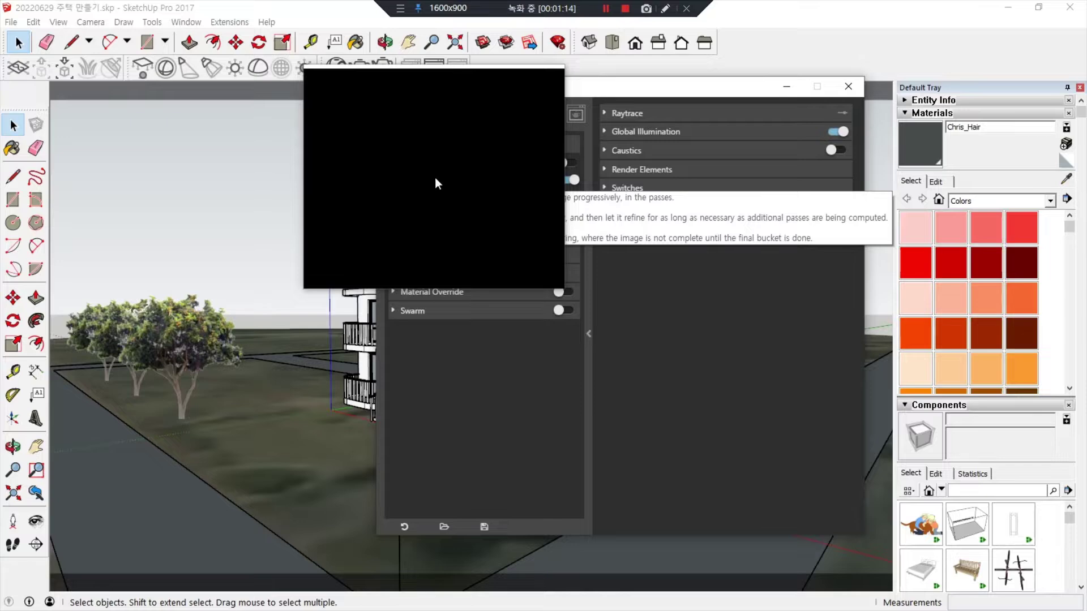
Enable Interactive rendering, start an interactive render of the house, and move the V-Ray windows clear of the model
drag(436, 182, 561, 168)
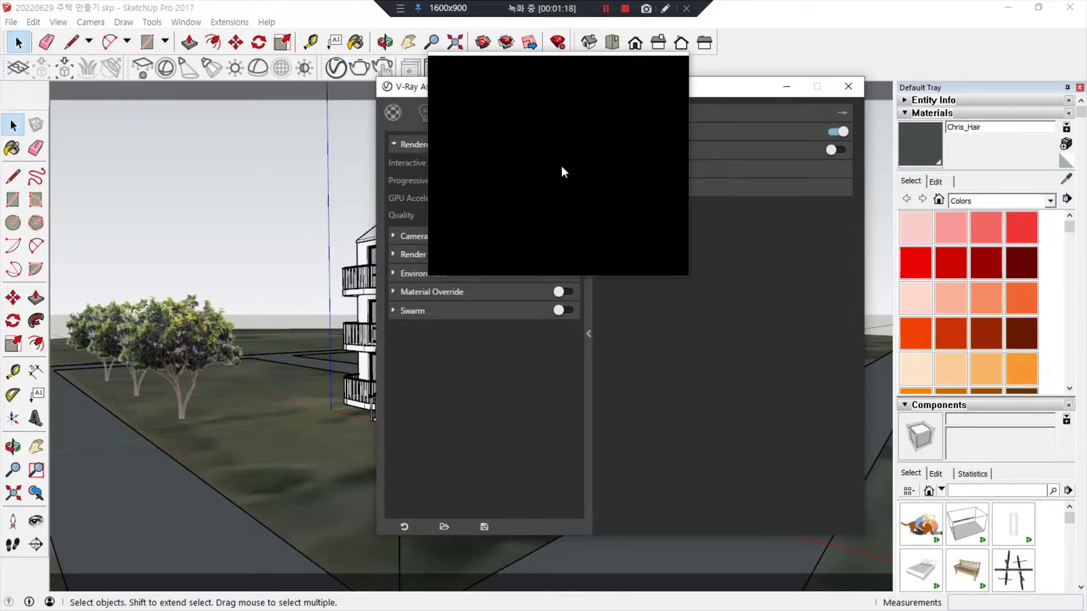
drag(562, 165, 225, 279)
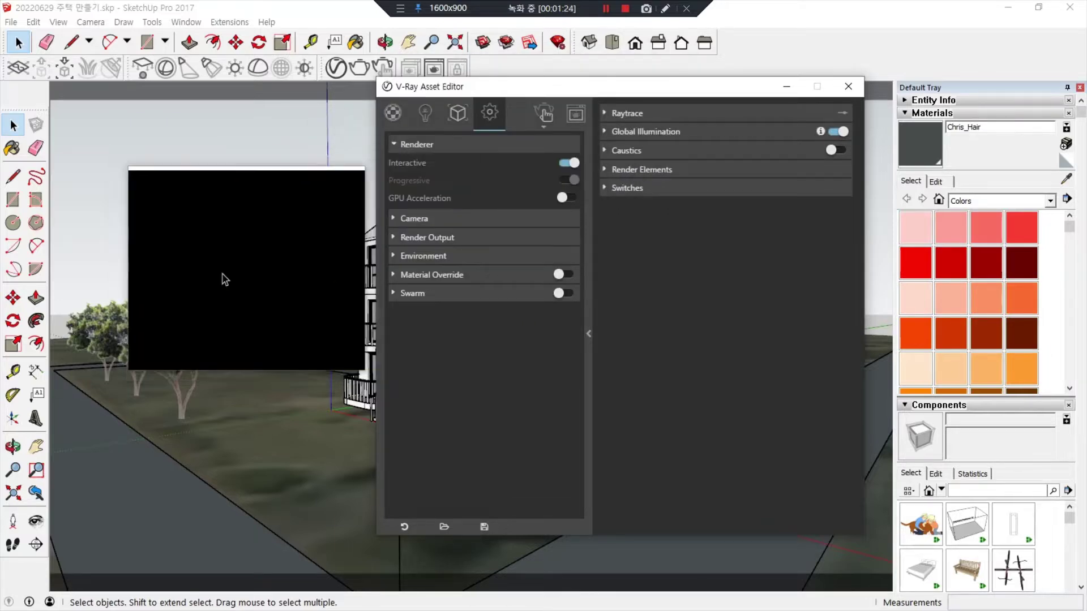
click(544, 115)
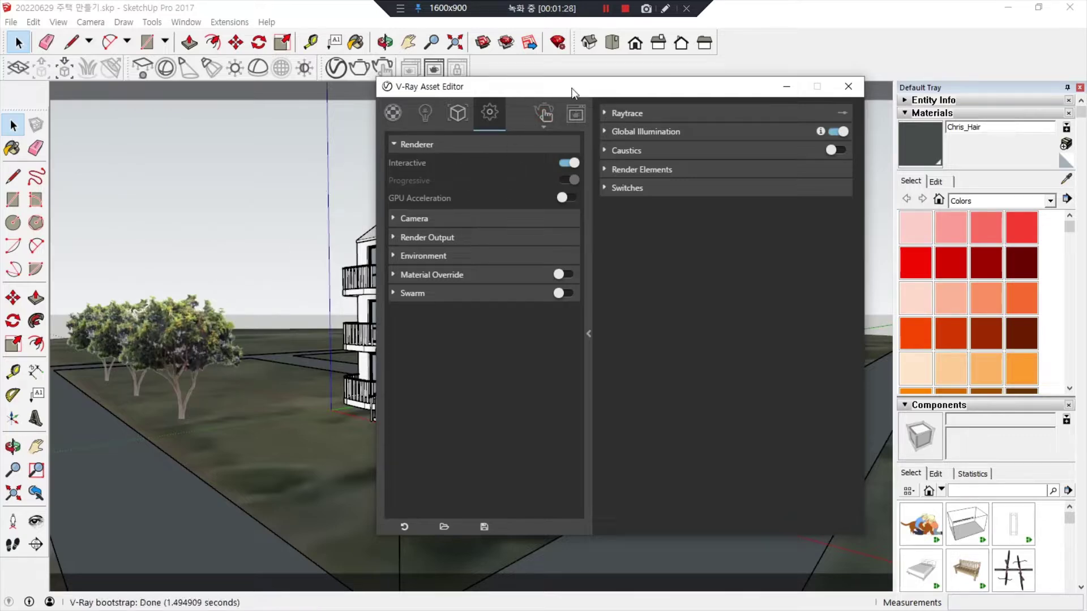
drag(616, 97, 923, 225)
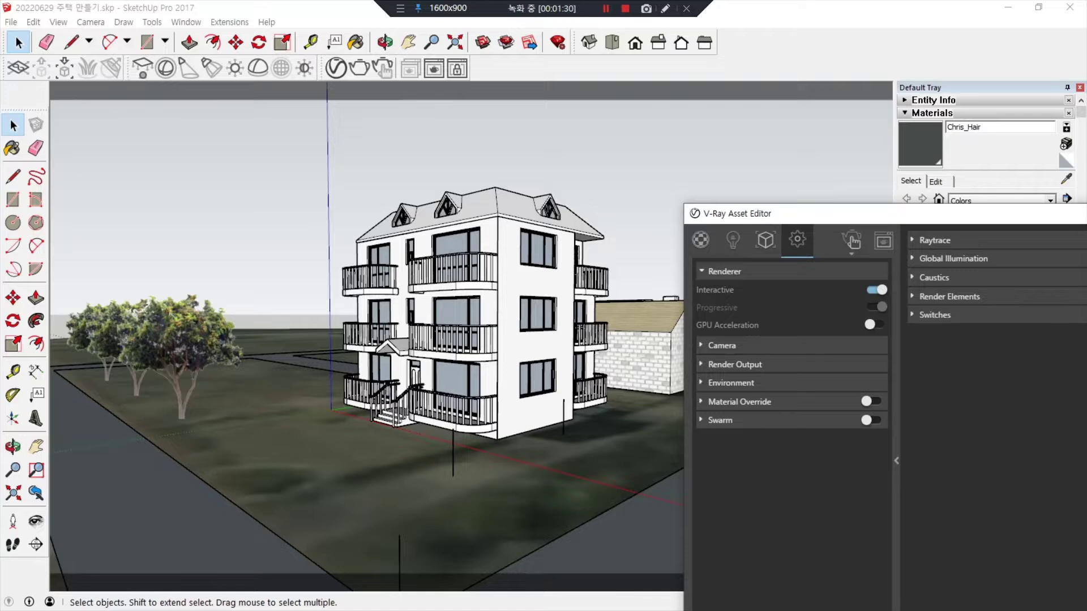
drag(0, 182, 726, 244)
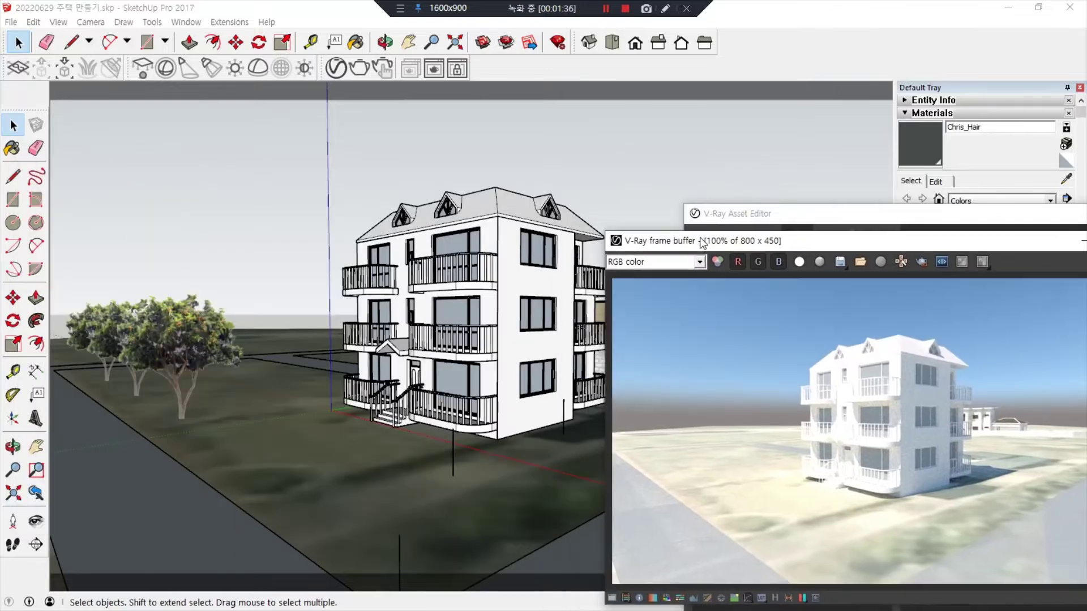
Orbit the house between its front and corner views to examine how the interactive render follows the model view
mouse_move(936, 503)
mouse_down()
mouse_move(852, 306)
mouse_move(950, 505)
mouse_up()
drag(424, 460, 517, 399)
mouse_move(348, 354)
middle_down()
mouse_move(615, 366)
mouse_move(617, 326)
mouse_move(585, 318)
middle_up()
key(space)
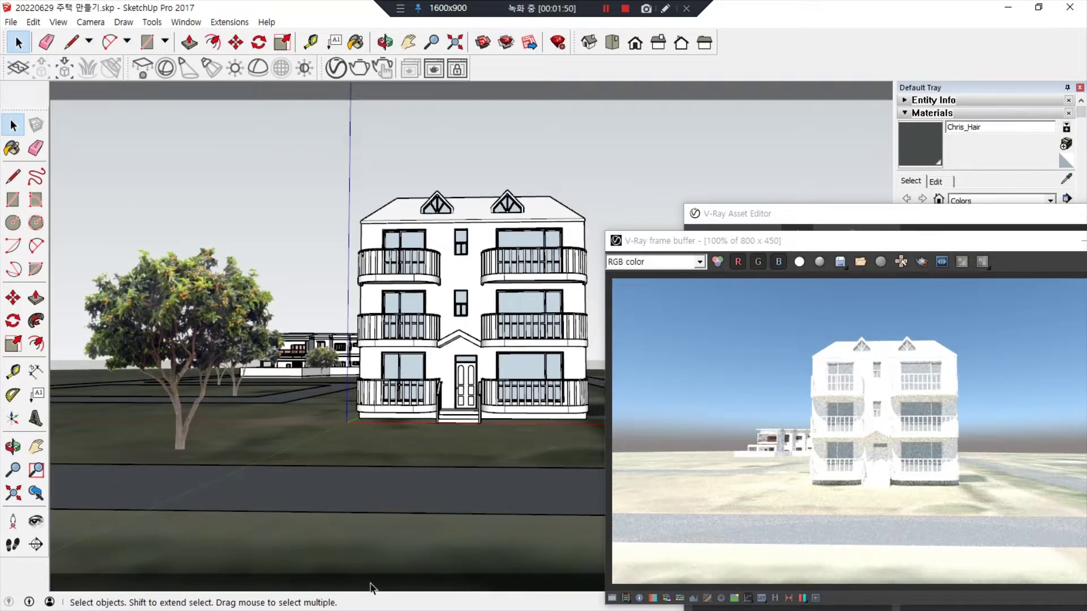
mouse_move(461, 404)
middle_down()
mouse_move(385, 386)
mouse_move(424, 375)
mouse_move(357, 375)
mouse_move(322, 361)
mouse_move(445, 357)
middle_up()
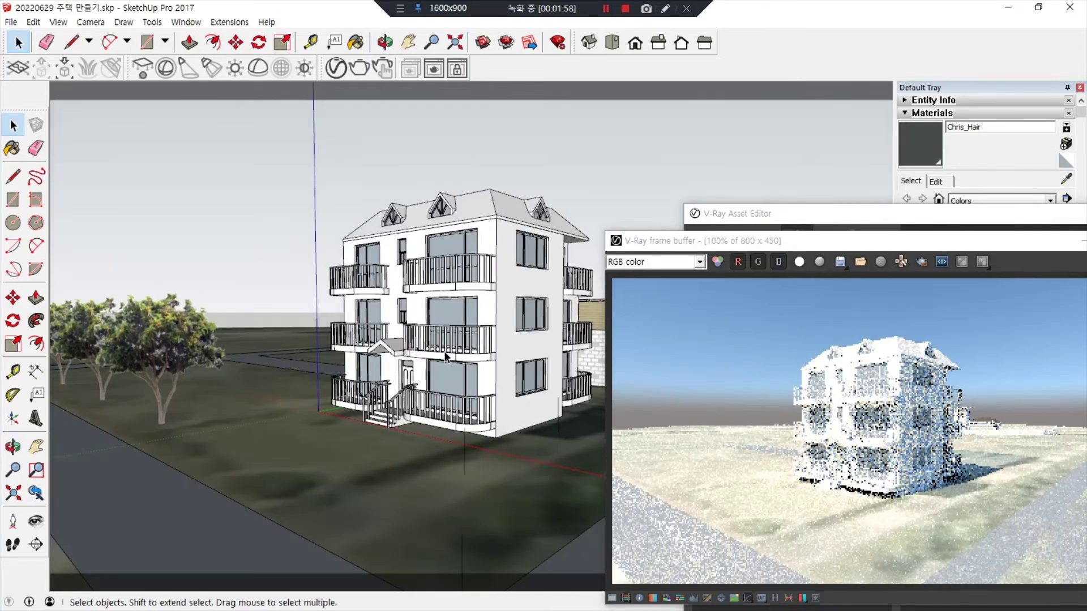
Rearrange the frame buffer and Asset Editor windows, and turn off Interactive rendering
drag(696, 241, 565, 316)
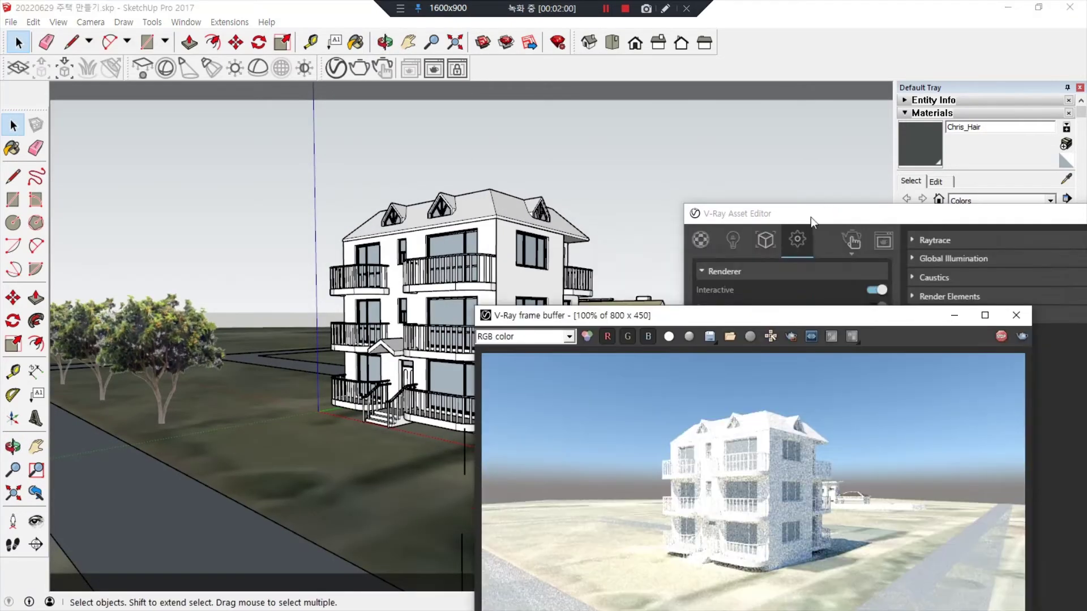
drag(811, 216, 790, 91)
drag(630, 323, 738, 318)
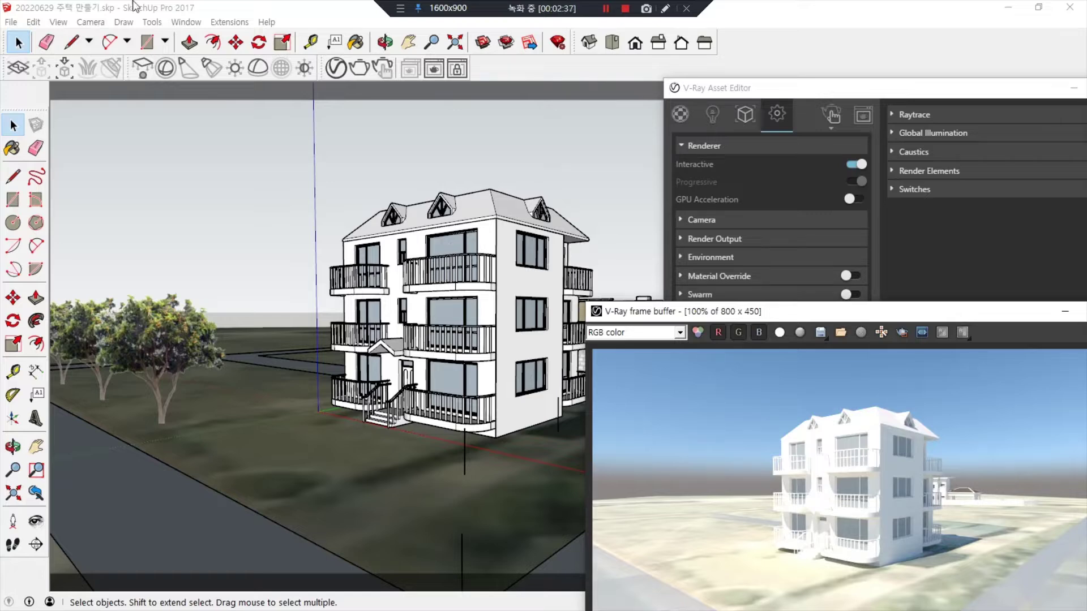
click(857, 164)
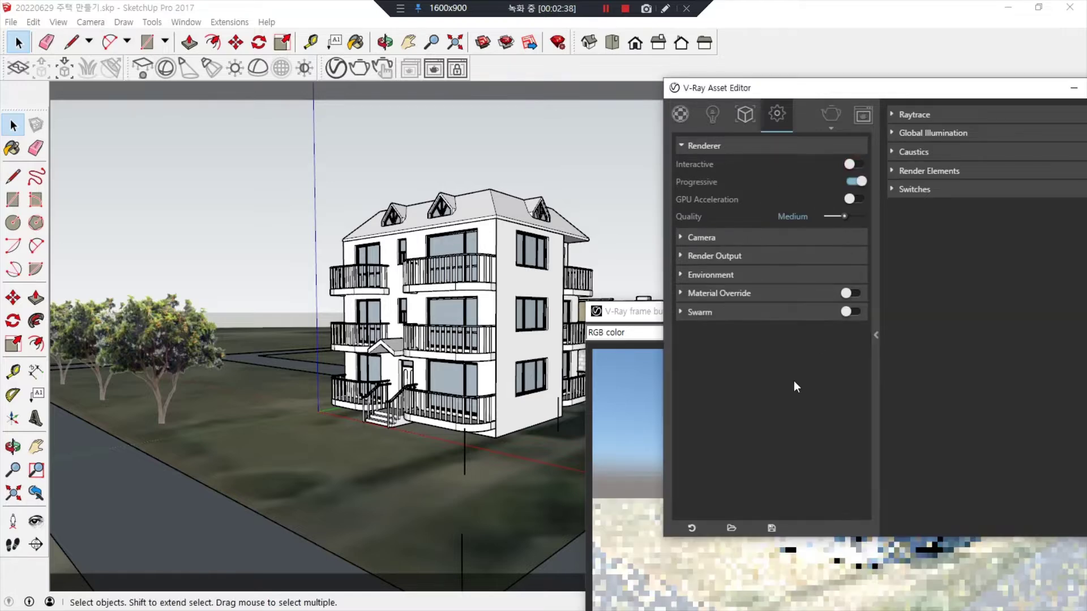
drag(793, 311, 534, 304)
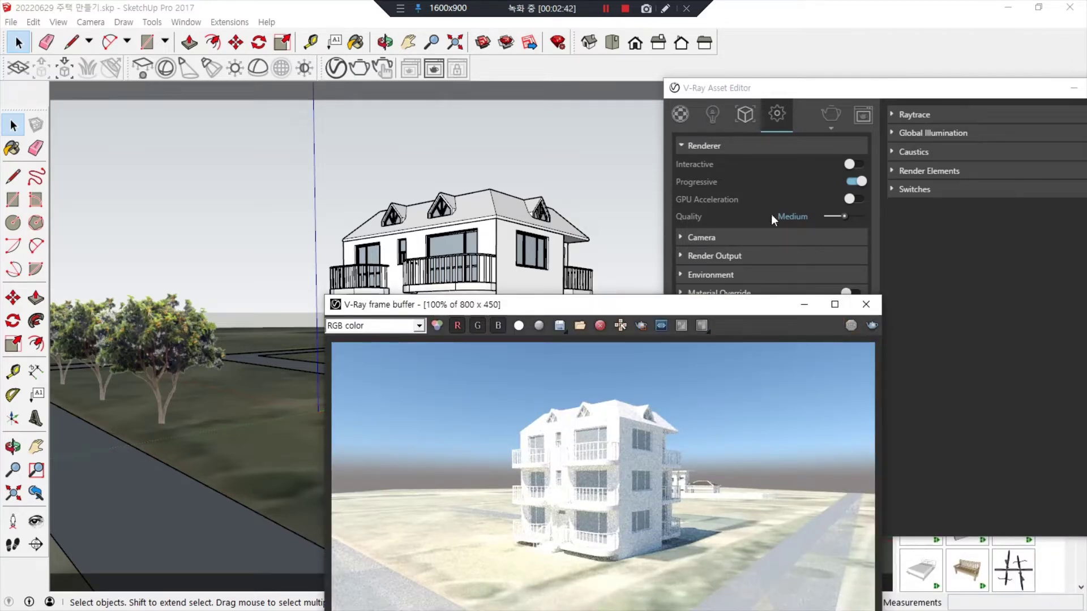
drag(862, 136, 880, 182)
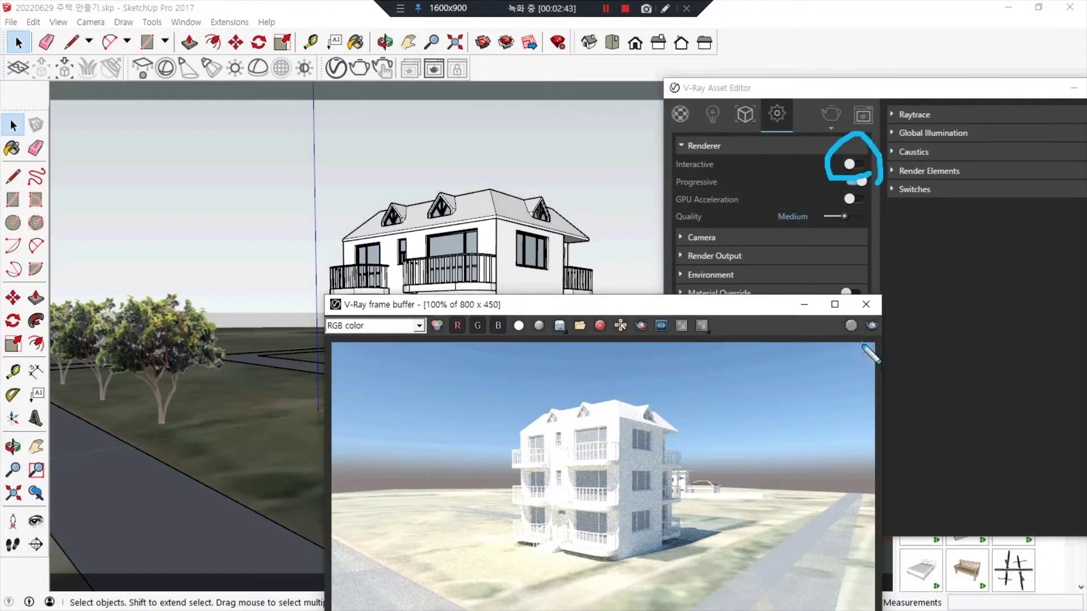
drag(862, 348, 842, 313)
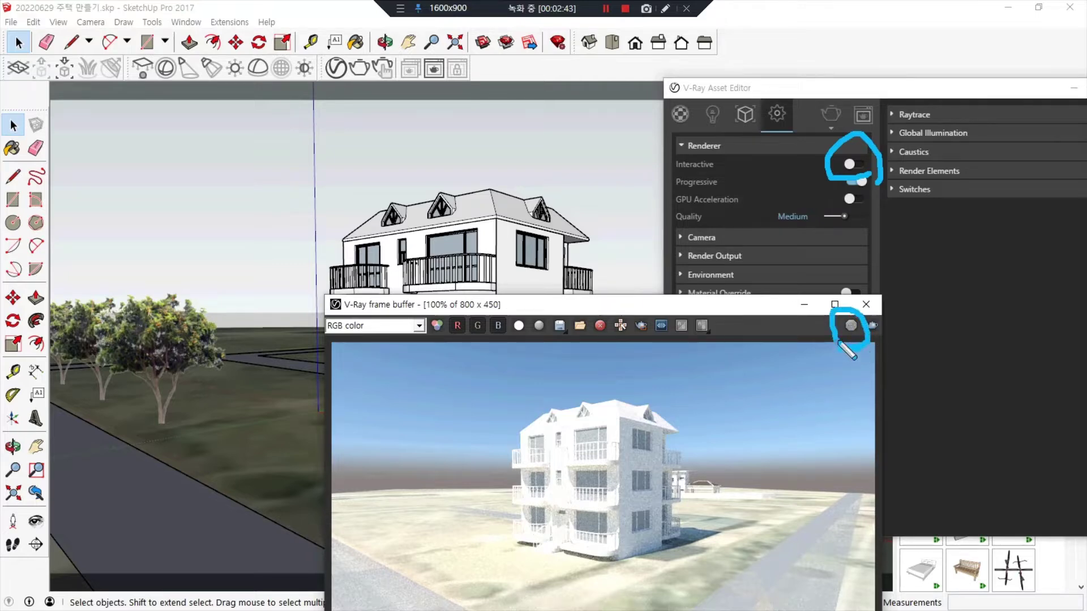
click(763, 273)
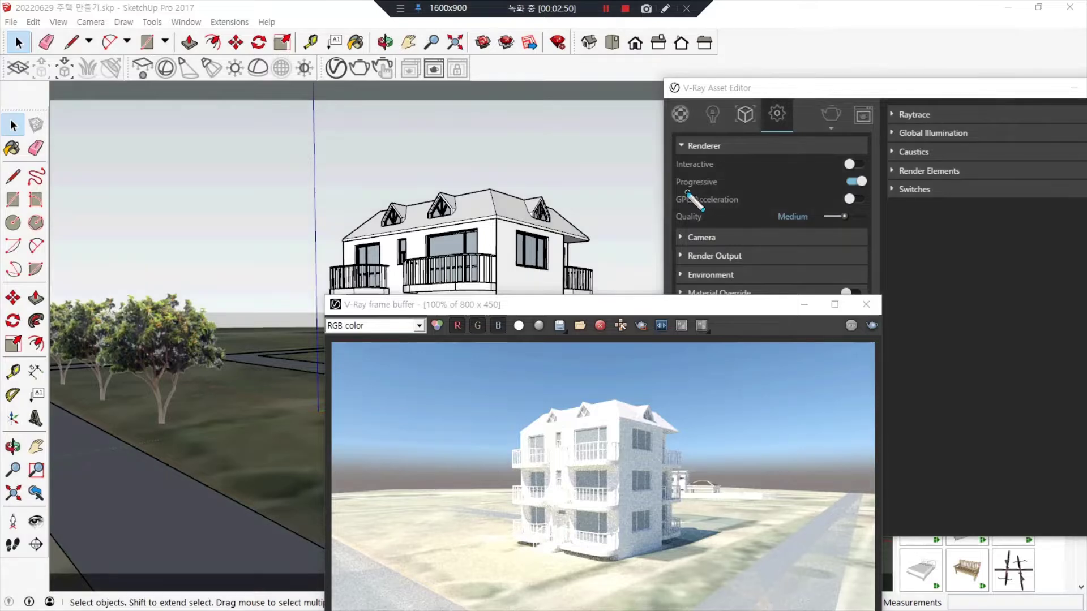
drag(669, 193, 882, 201)
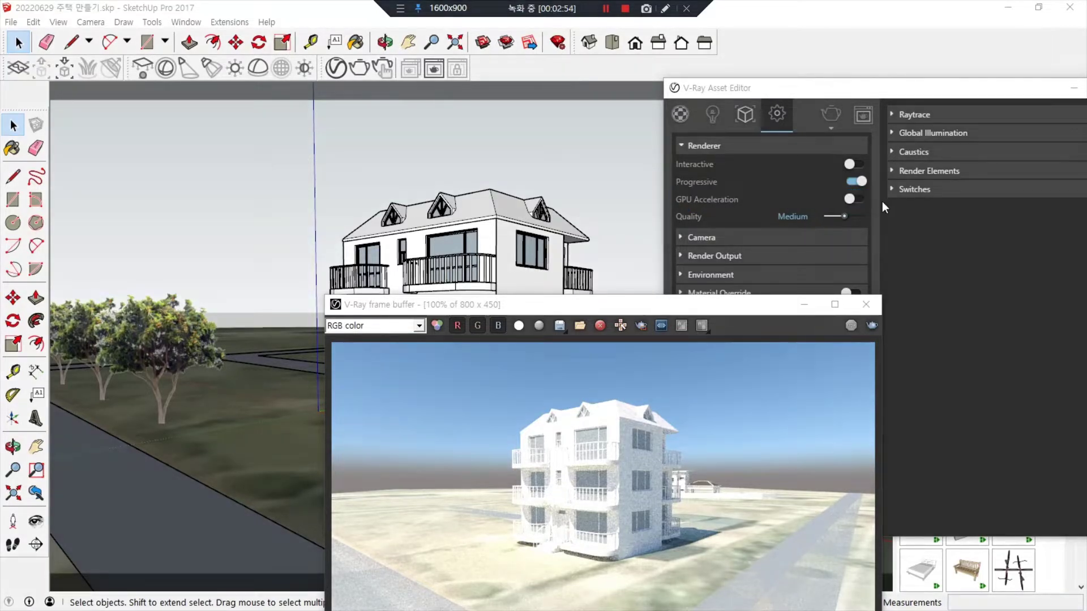
Render the house with Progressive on at Medium quality, keeping the frame buffer and progress window clear of the settings
drag(695, 303, 465, 100)
click(834, 113)
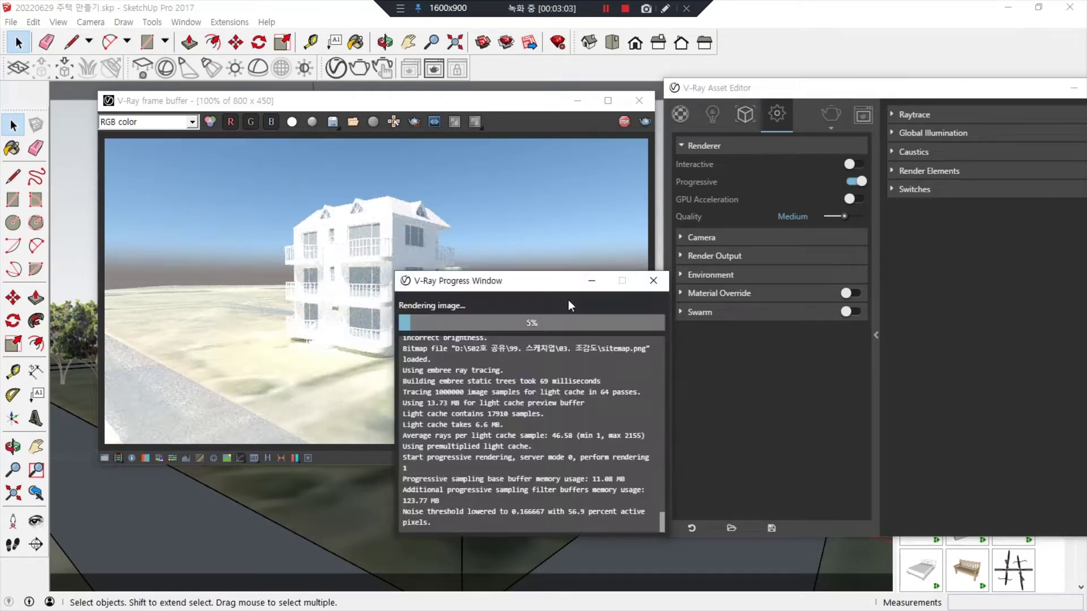
drag(494, 277, 848, 335)
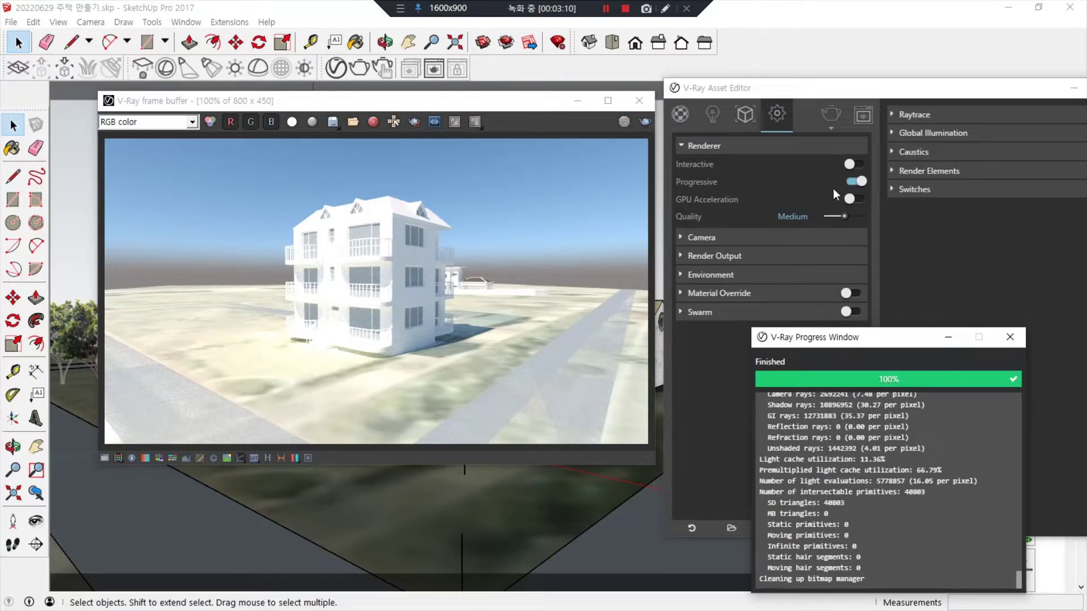
Turn off Progressive and render the house repeatedly at Medium quality, moving the progress window below the frame buffer
click(856, 181)
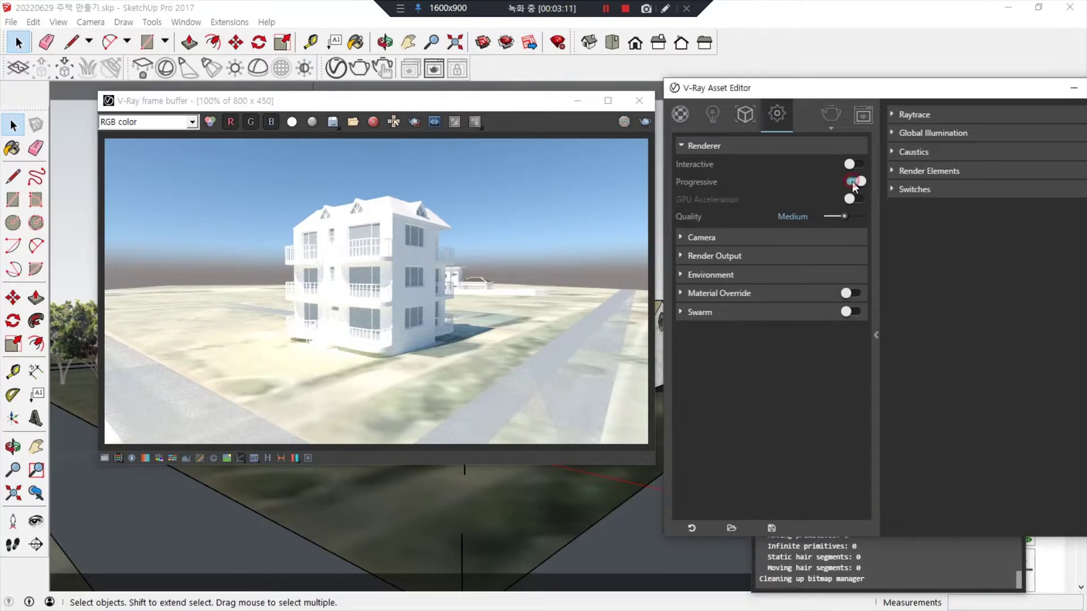
click(834, 120)
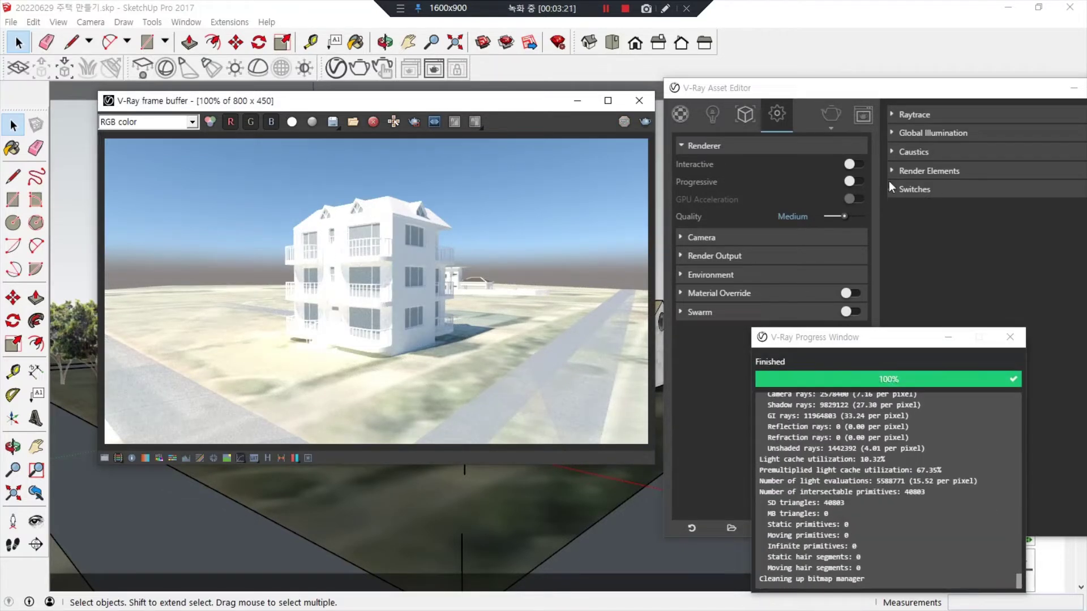
click(824, 113)
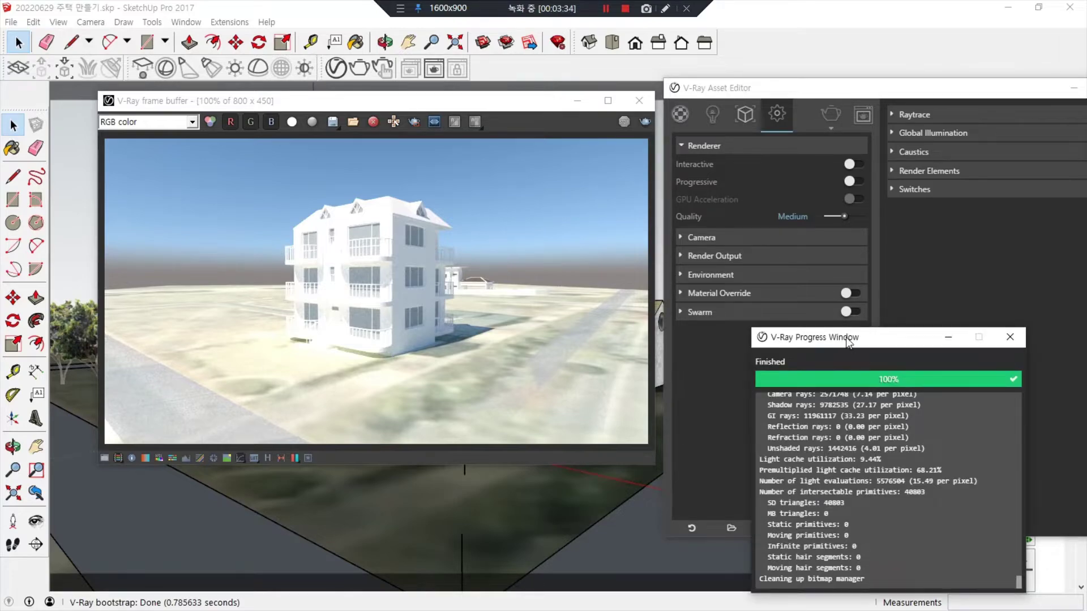
drag(848, 343, 460, 496)
click(830, 116)
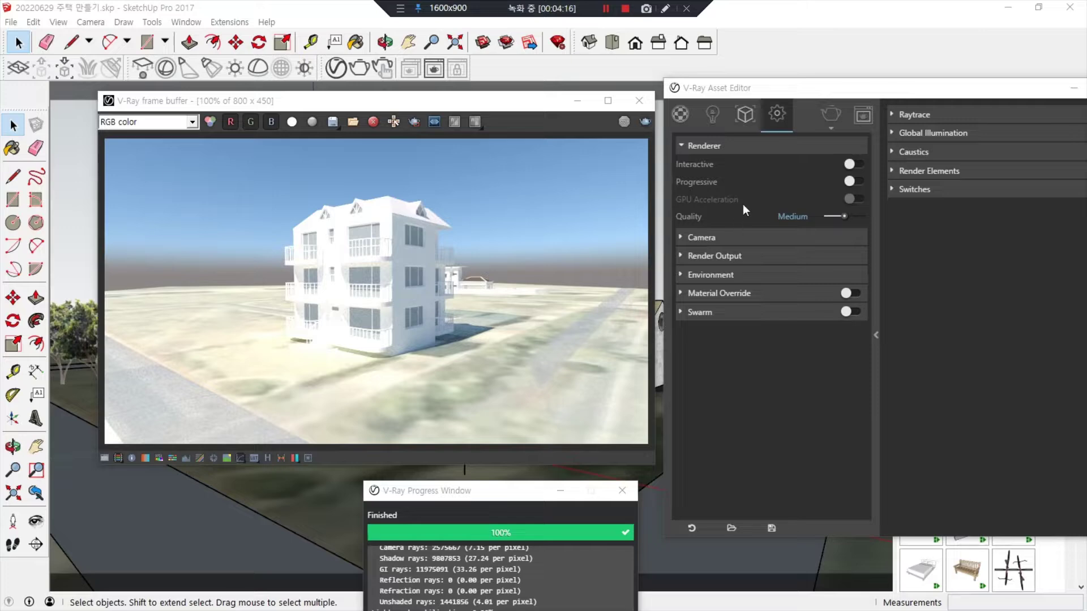
Turn Progressive rendering back on in the renderer settings
click(855, 182)
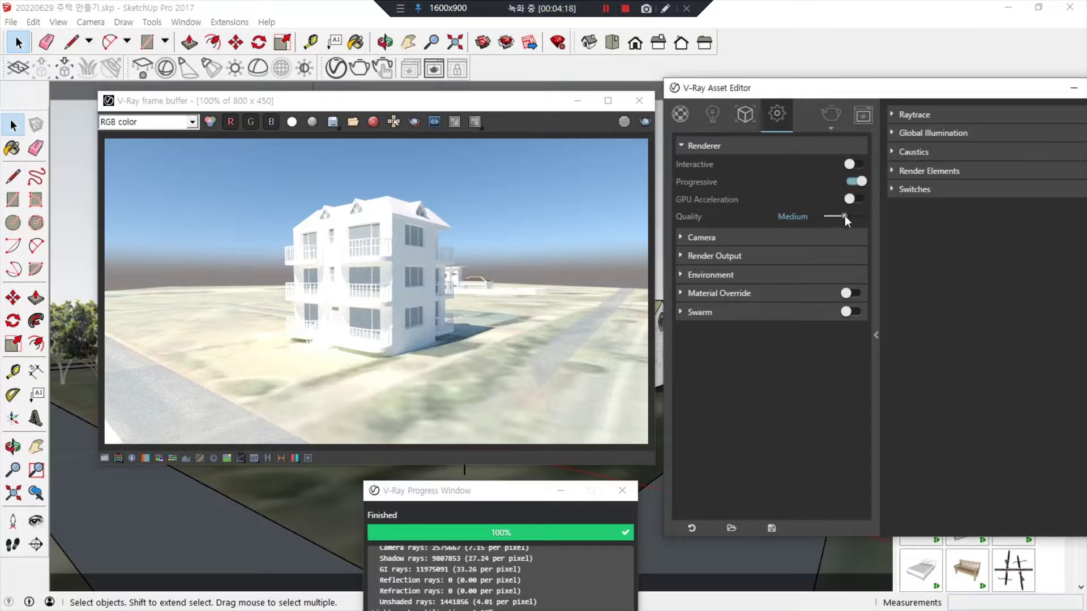
drag(669, 211, 884, 207)
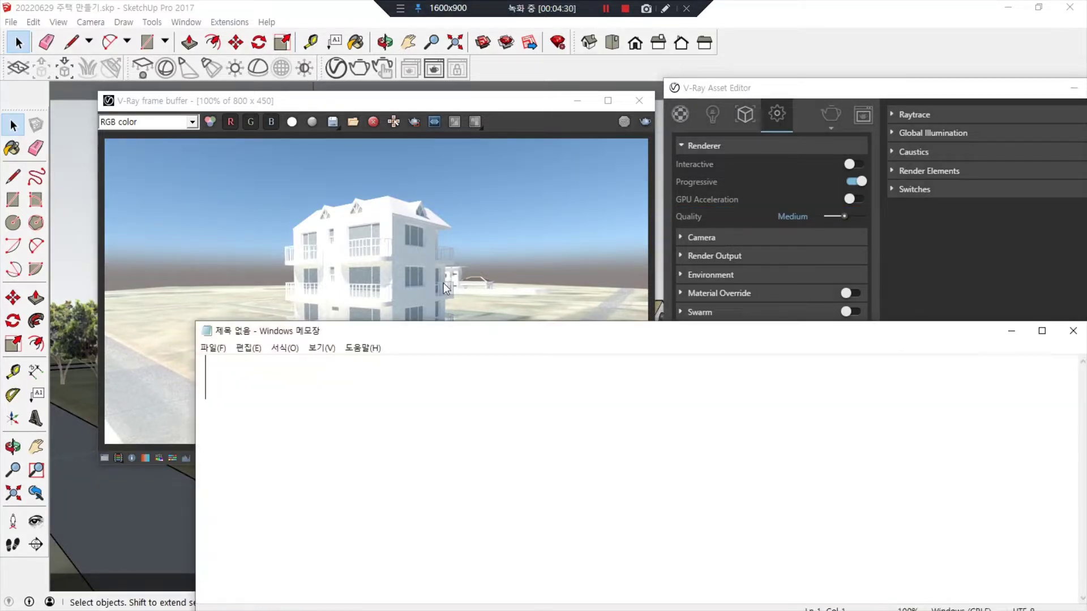
Switch to Notepad, list CPU and GPU on separate lines, and add "중앙연산처리장치" after CPU
text(CPU)
key(Return)
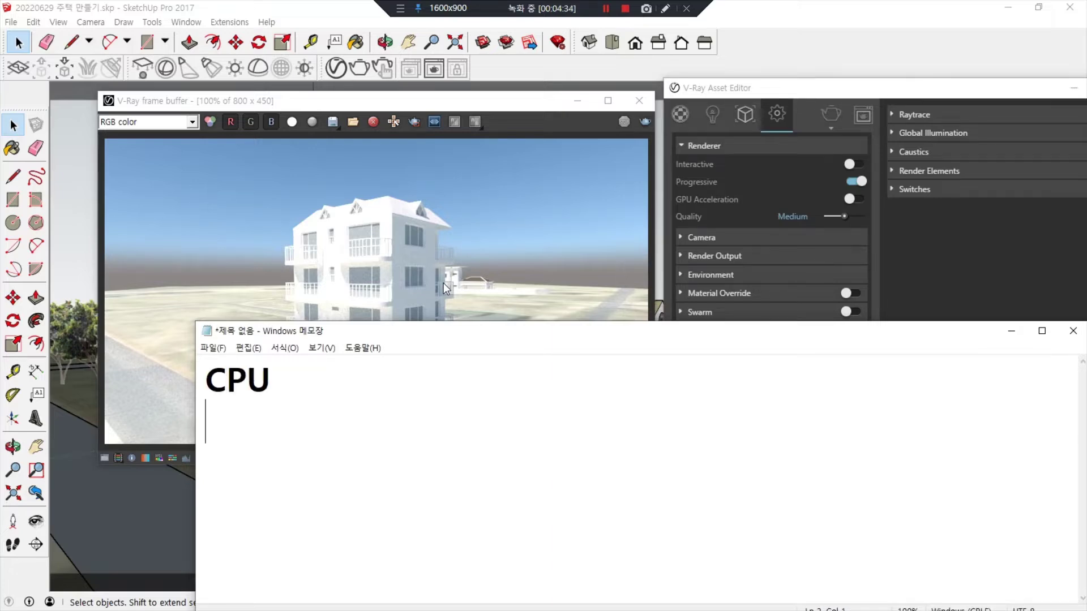
text(GPU)
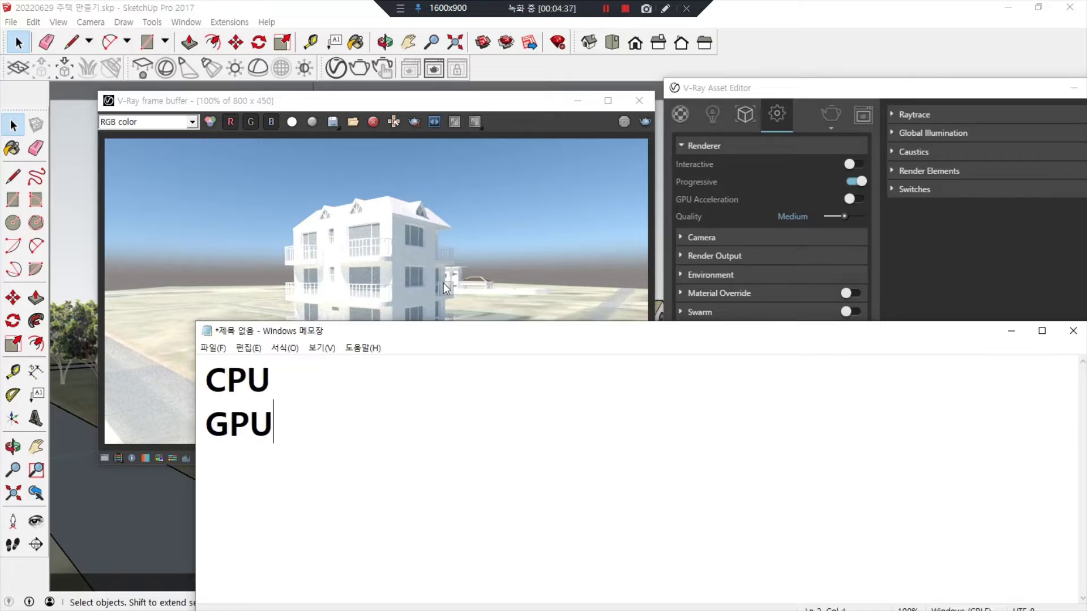
key(Up)
text(중)
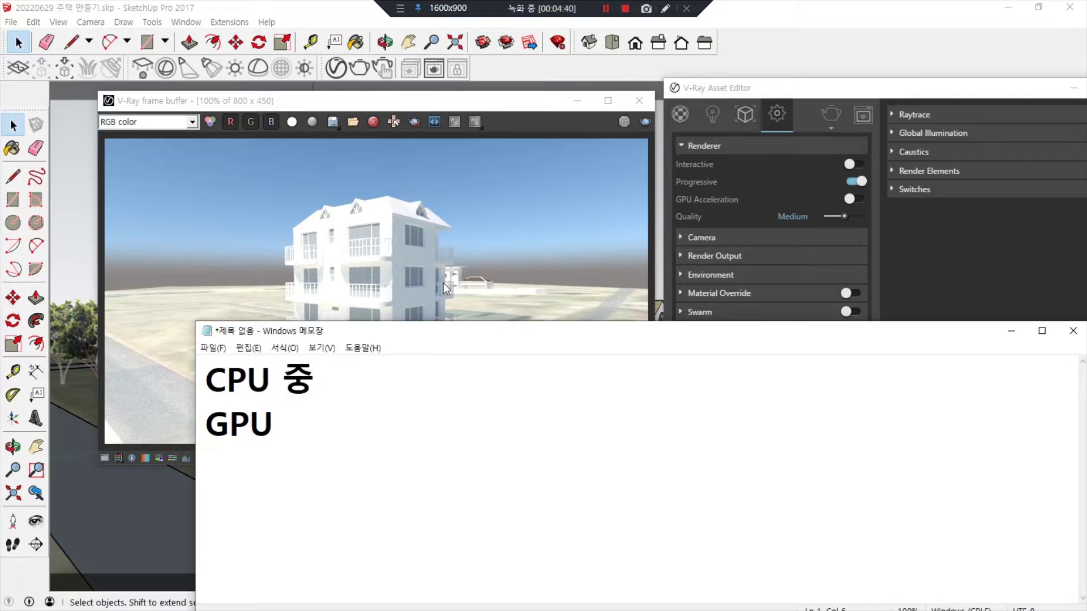
text(앙연산)
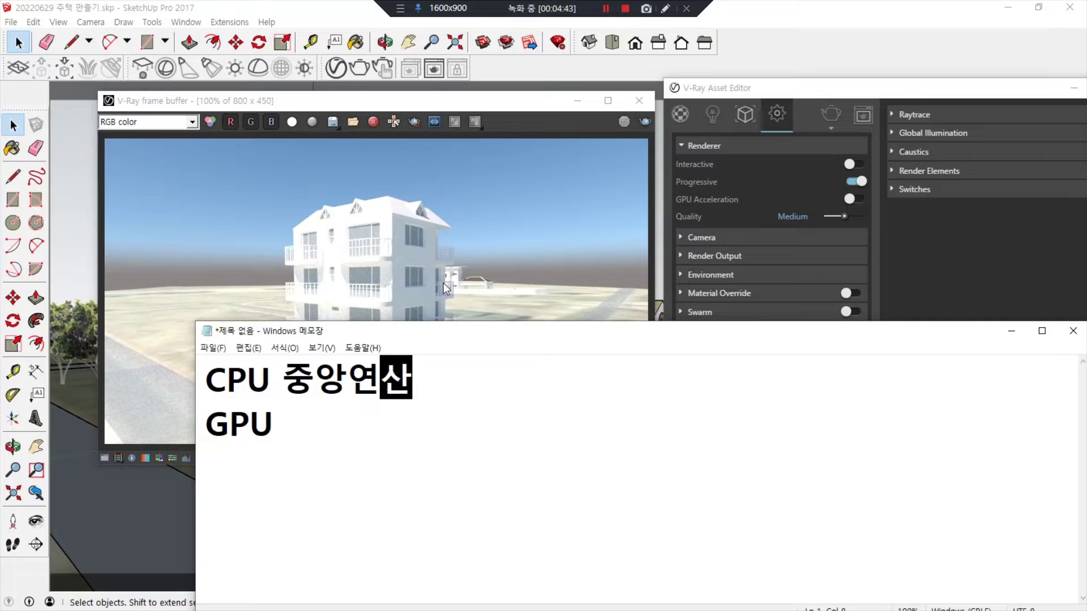
text(처리장치)
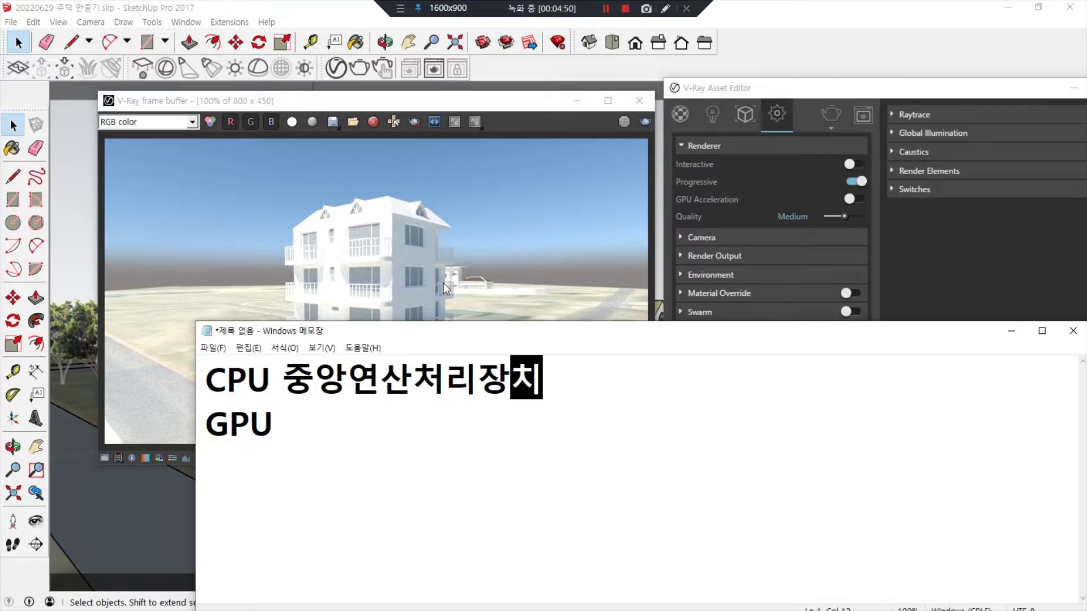
Add "Graphic pro" after GPU on the note's second line
key(Down)
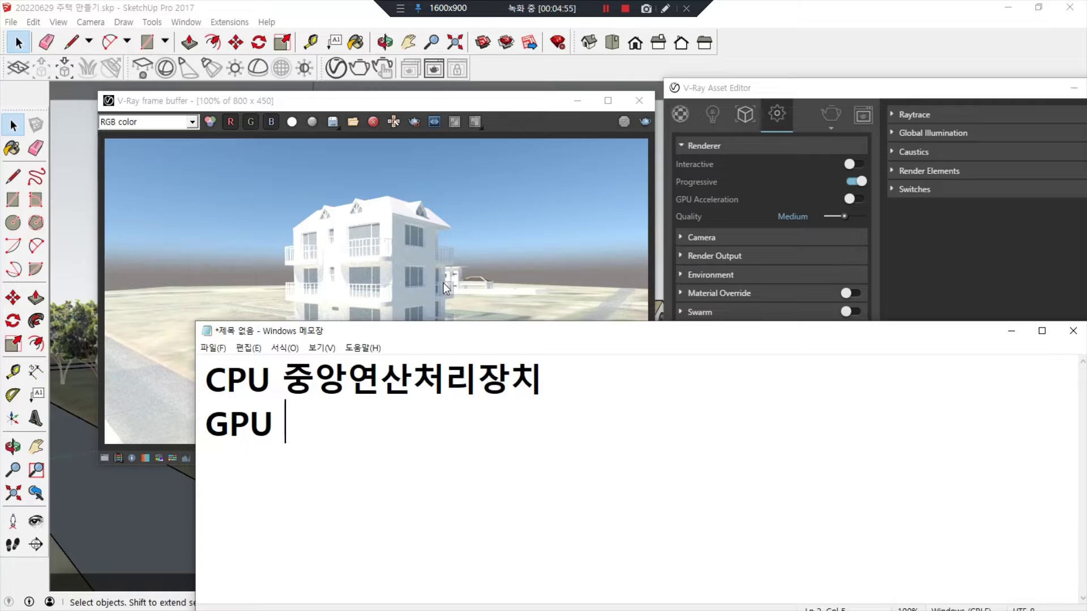
text(Graphi)
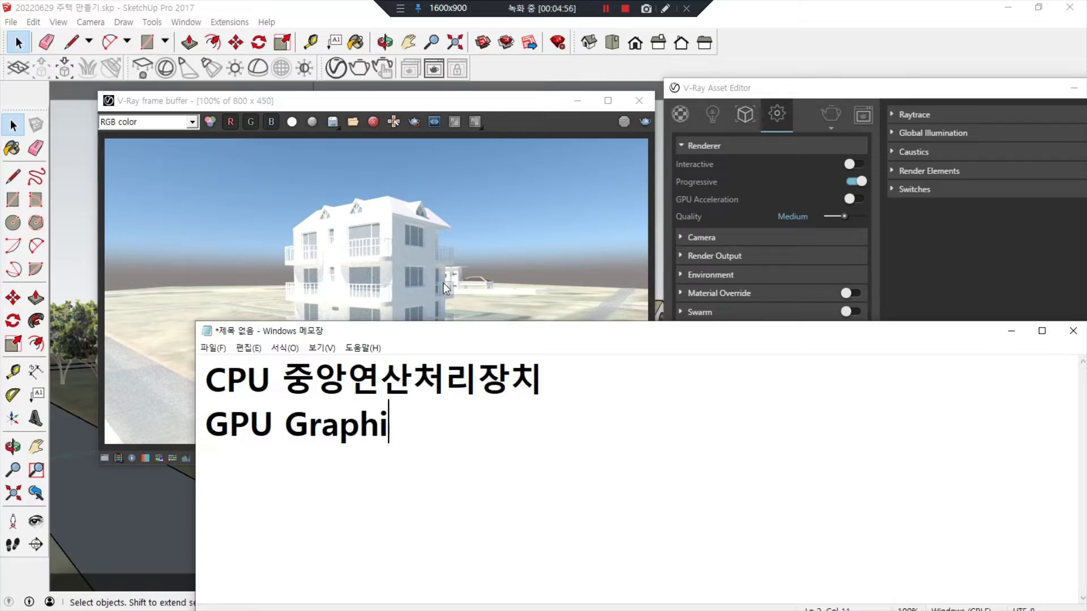
text(c pro)
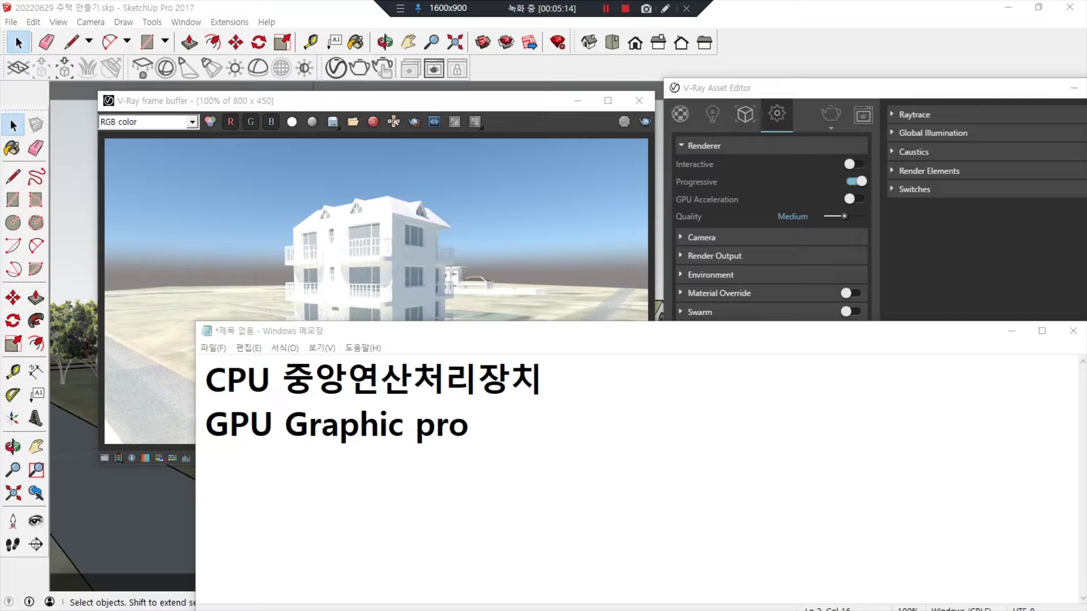
Correct "Graphic" to "Graphics" and complete the GPU line so it reads "GPU Graphics processing units"
click(401, 424)
text(s)
click(506, 432)
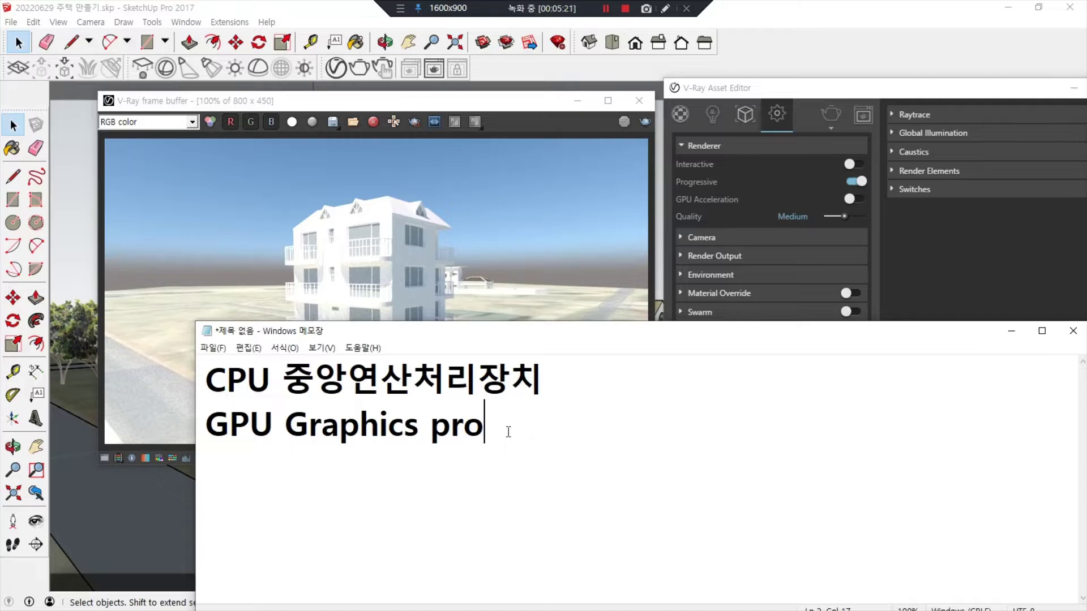
text(cessing u)
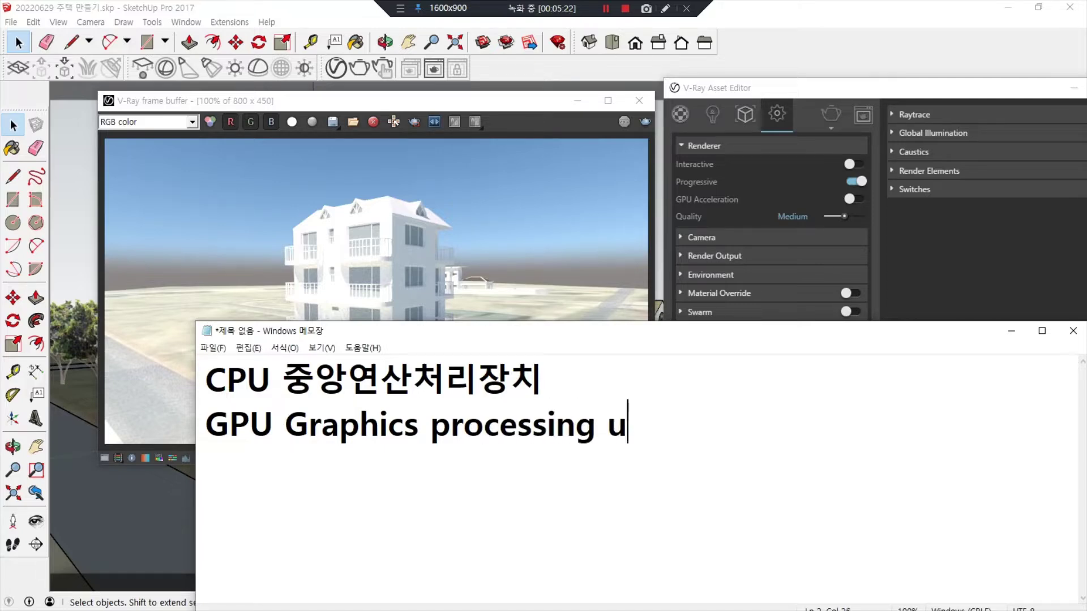
text(nits)
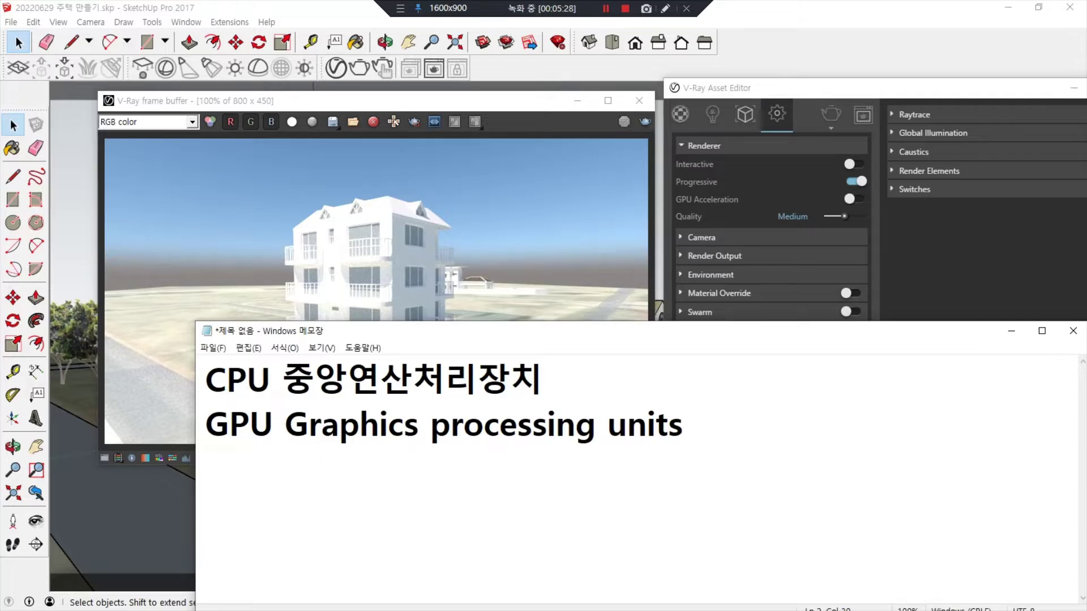
Add the Korean term "그래픽 연산 처리장치" after "units" on the GPU line
text(그래)
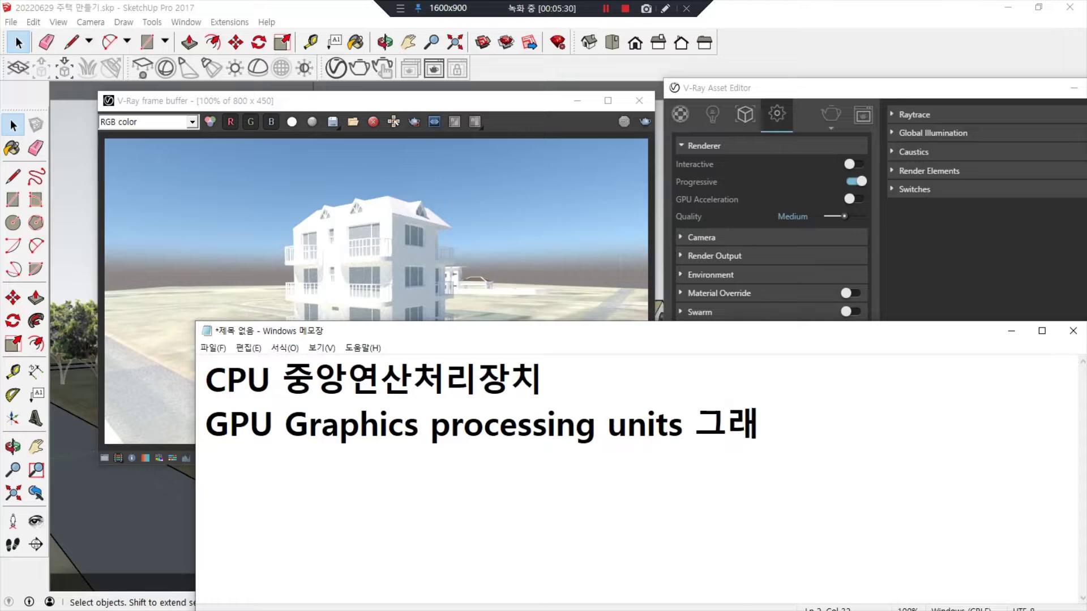
text(피ㄱ 연산 ㅊ)
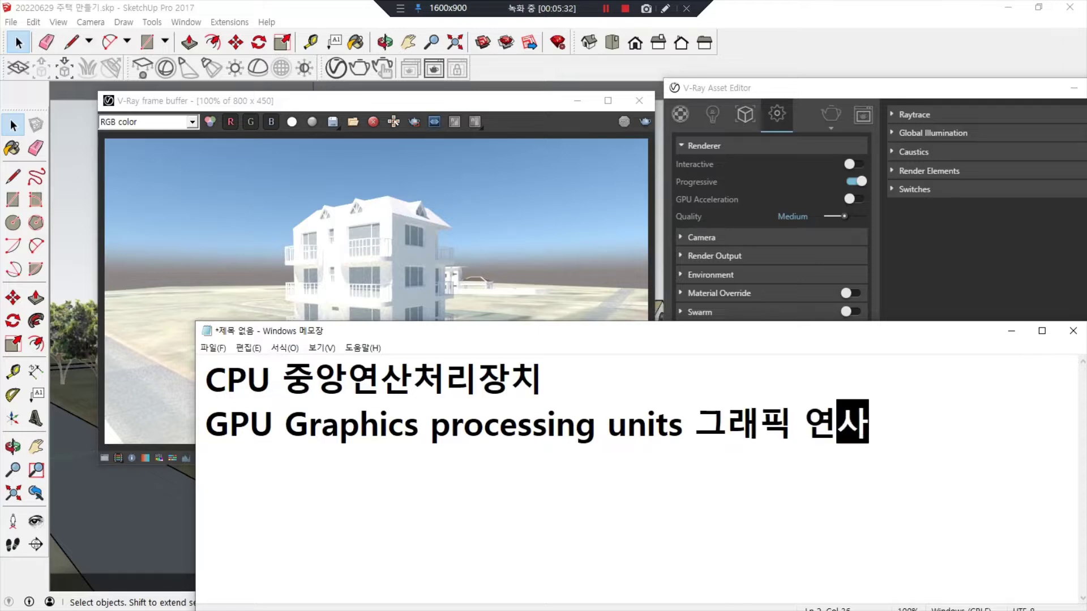
text(ㅓ리장치)
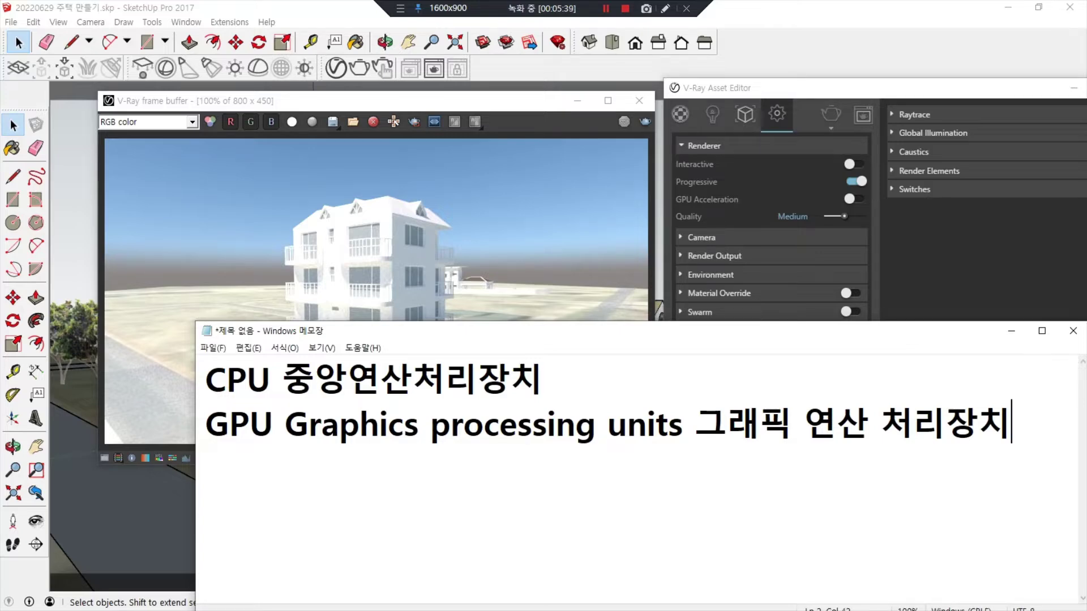
Add "- 메인보드" at the end of the CPU line
click(543, 378)
text(- 메)
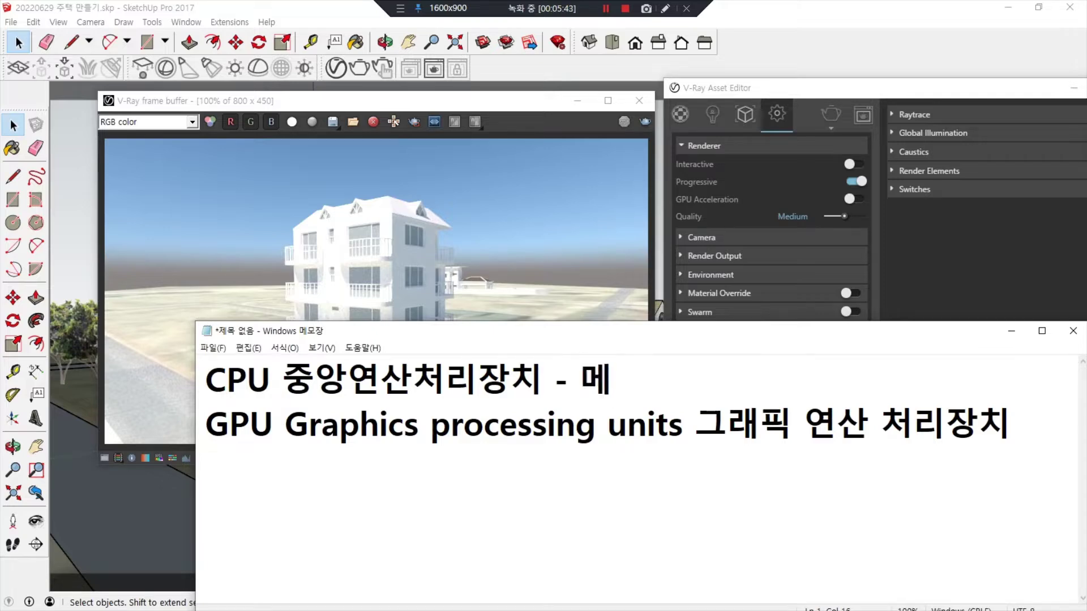
text(인보드에)
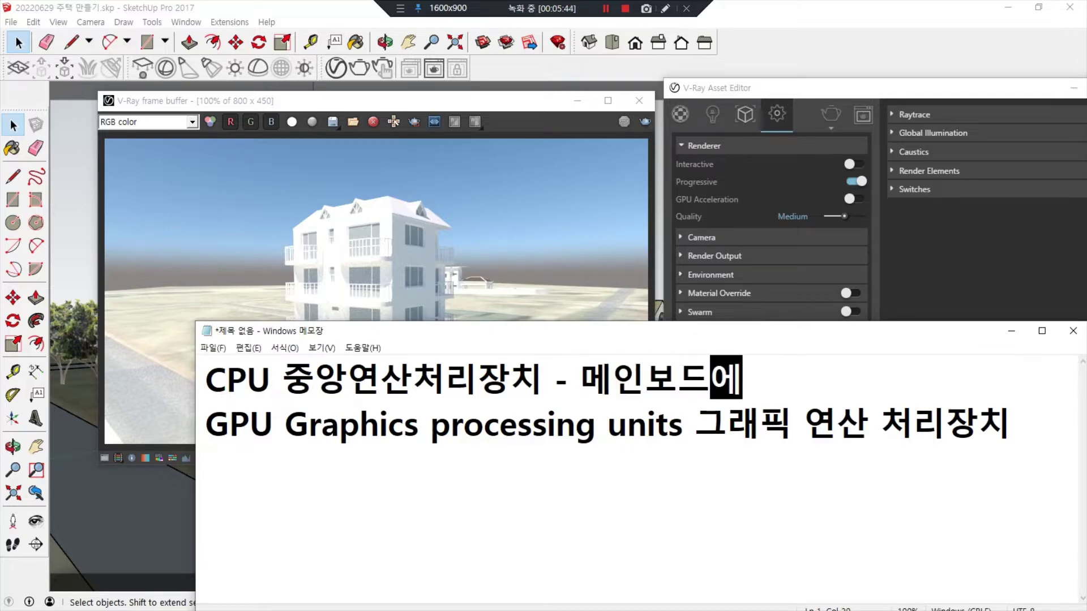
key(BackSpace)
key(BackSpace)
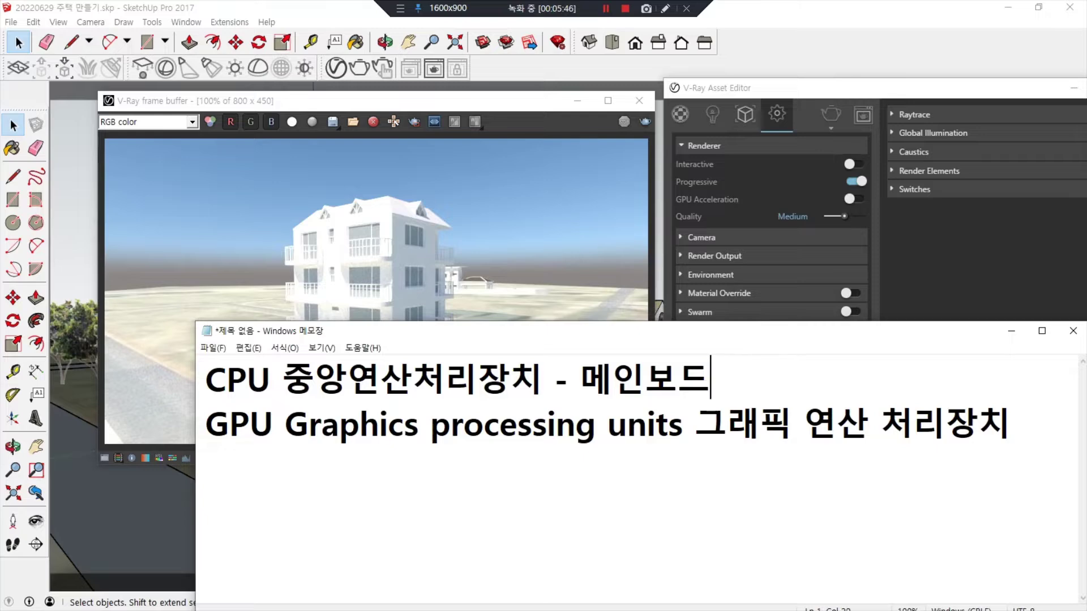
Add an indented line "- 그래픽 카드에 장착" below the GPU line
key(Down)
key(End)
key(Return)
text(- 그래)
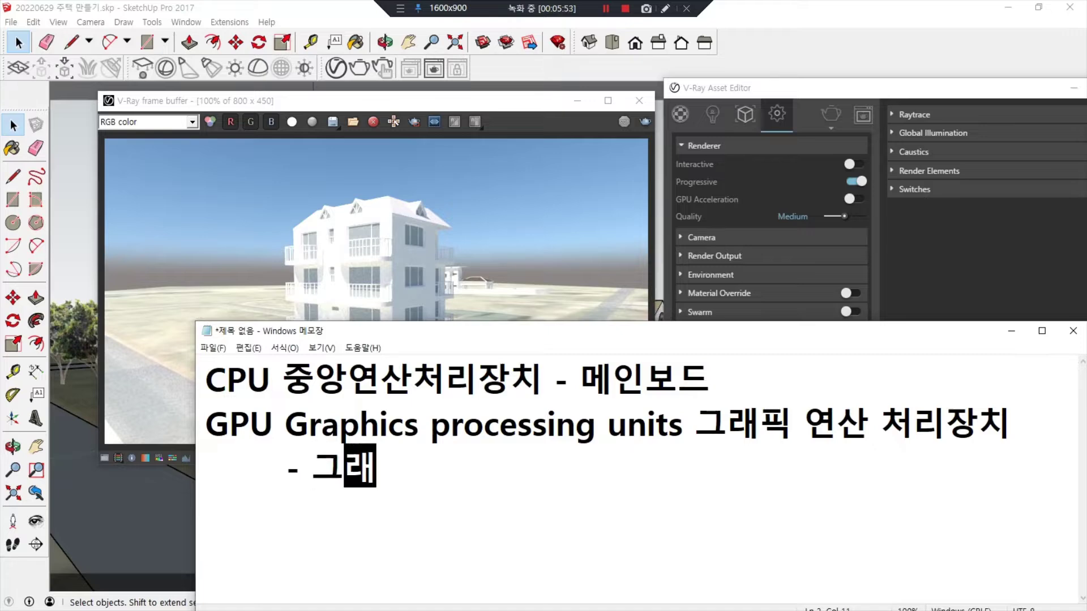
text(픽 카)
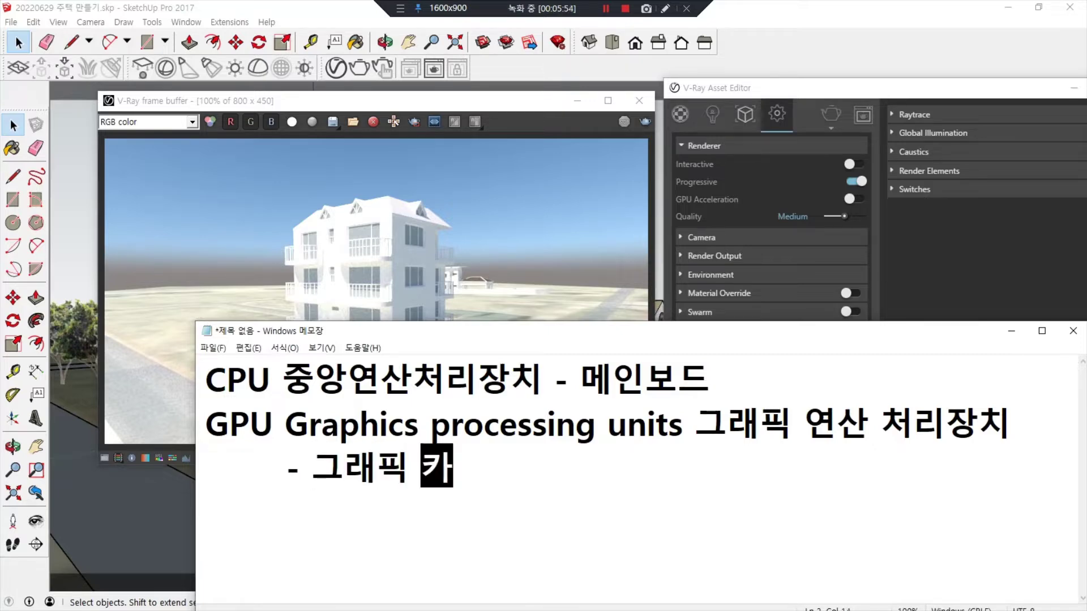
text(드에 장착)
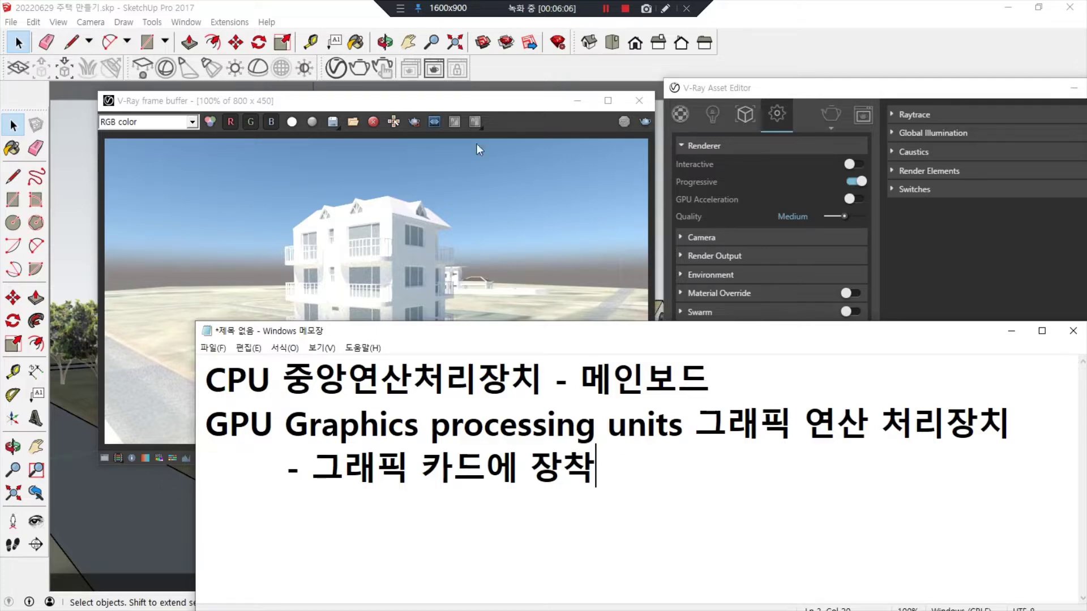
Render the house with GPU Acceleration turned on, and render it again with Progressive and GPU Acceleration off
click(851, 209)
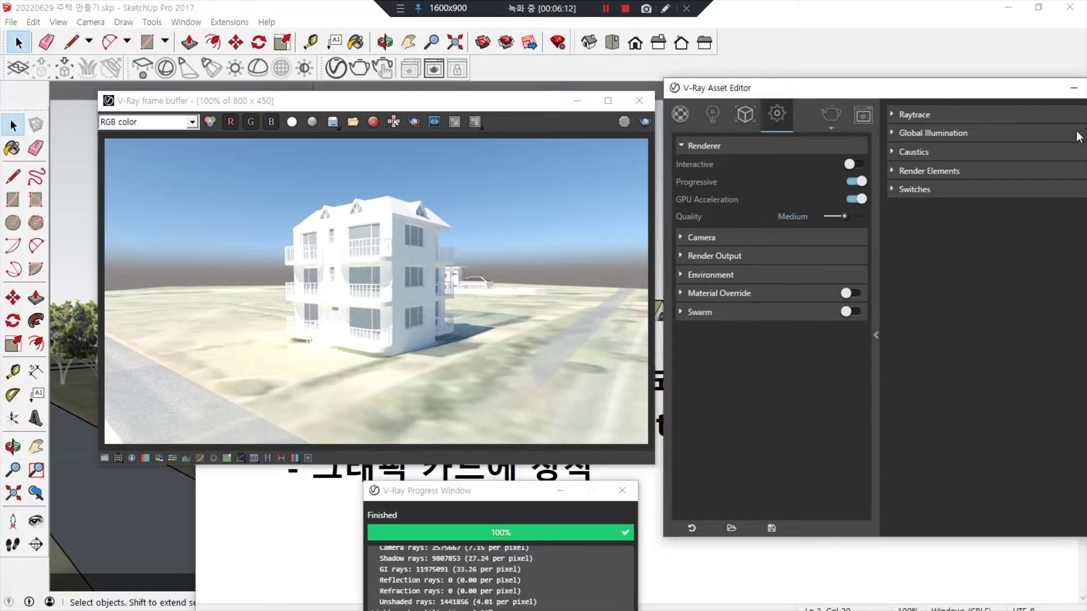
click(644, 122)
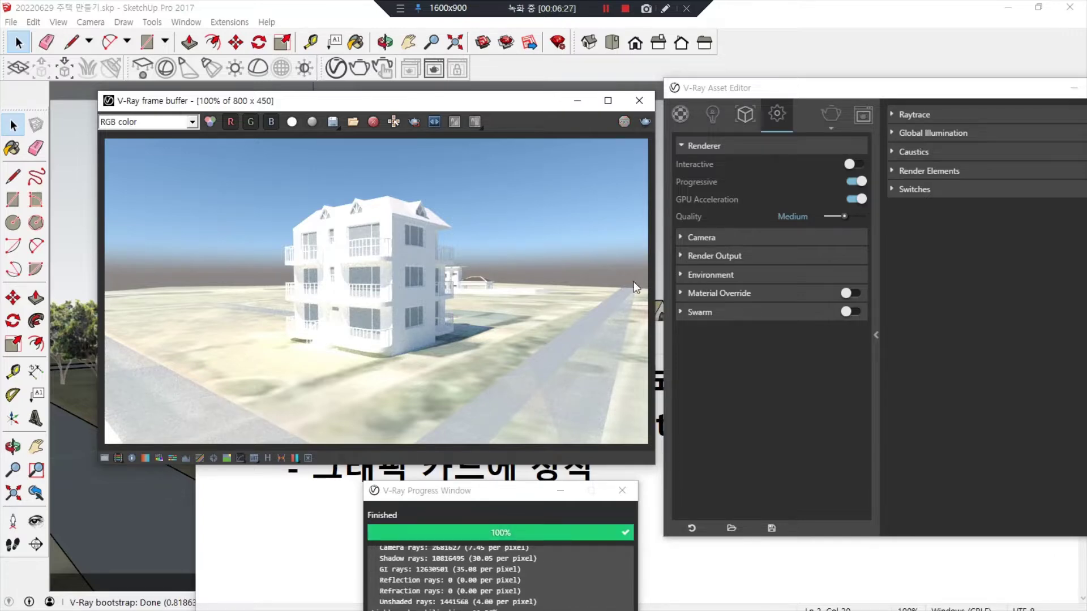
click(857, 199)
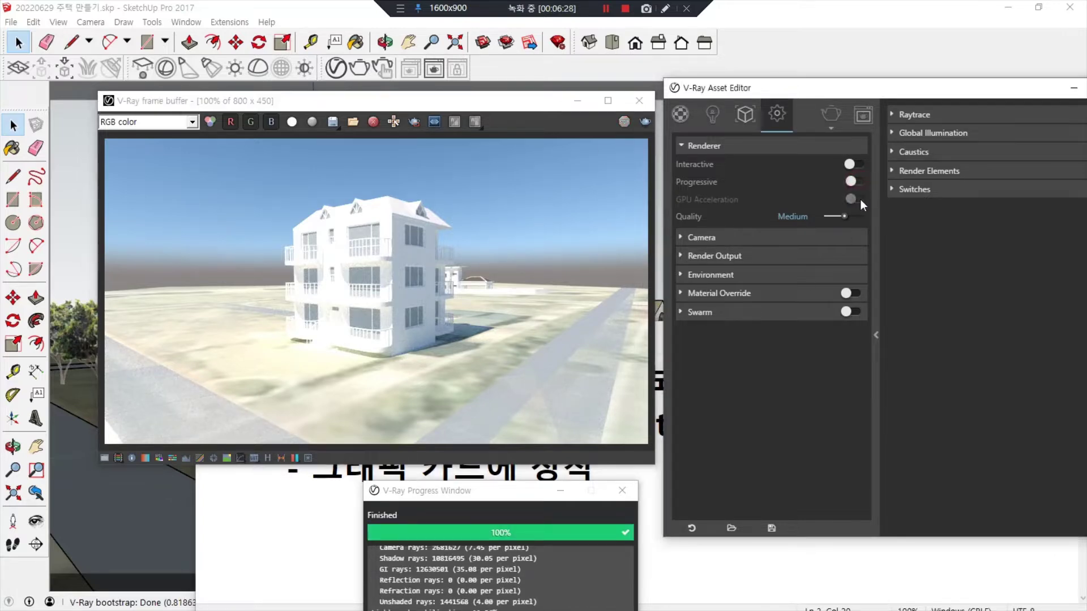
click(645, 121)
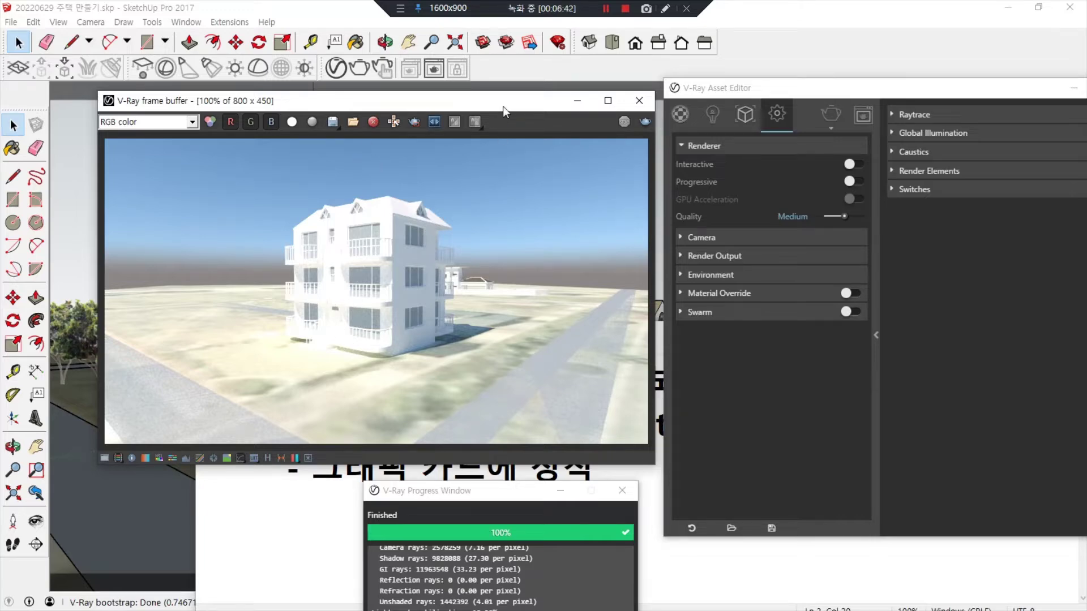
Enable region render, mark a region around the upper right part of the house, and render only that region
click(414, 123)
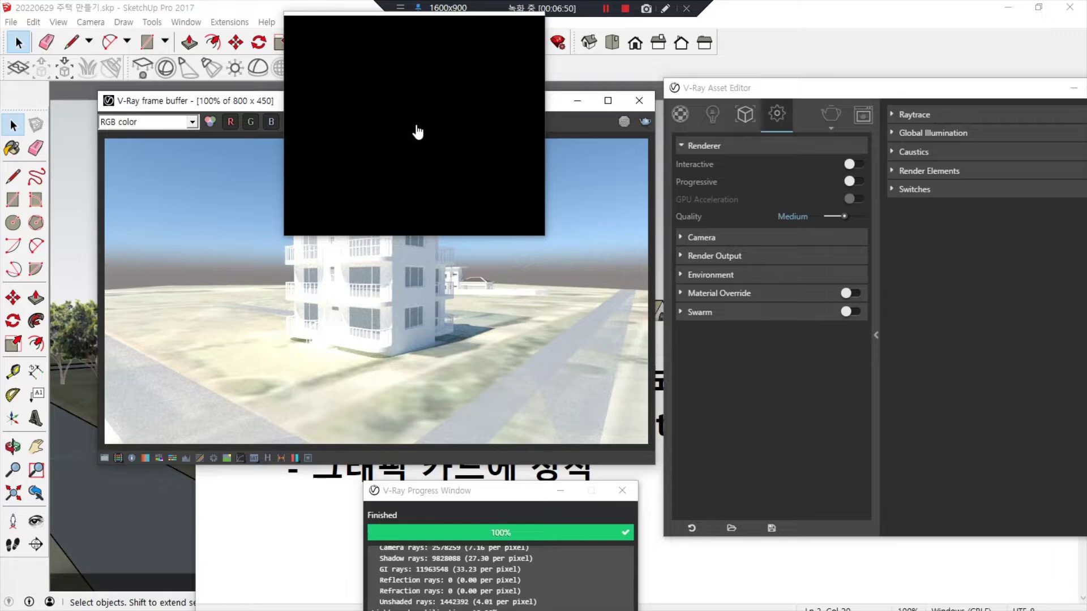
drag(418, 132, 418, 254)
drag(448, 282, 141, 444)
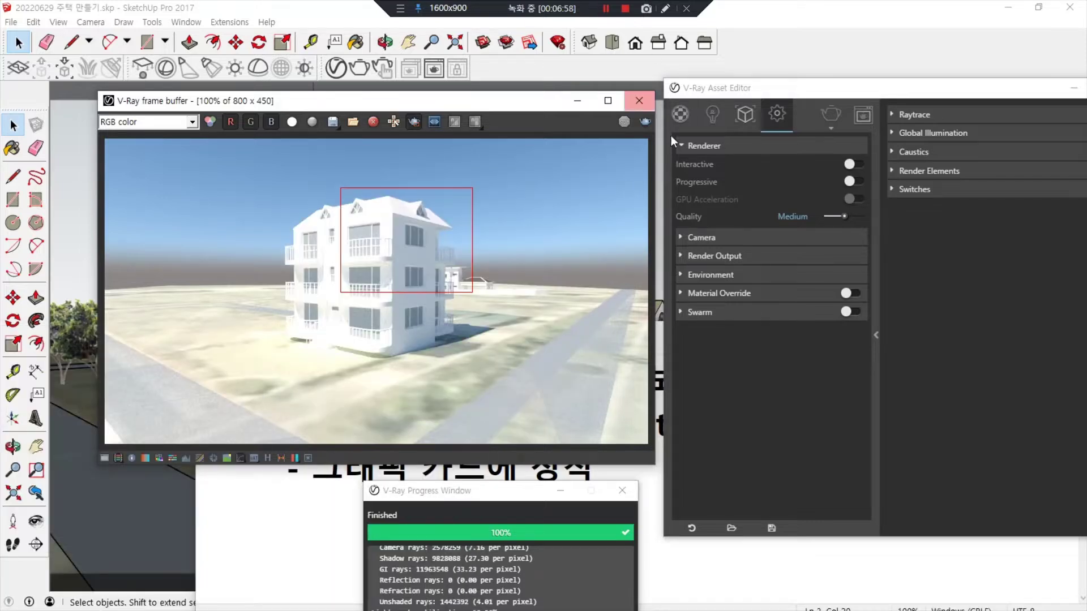
click(647, 125)
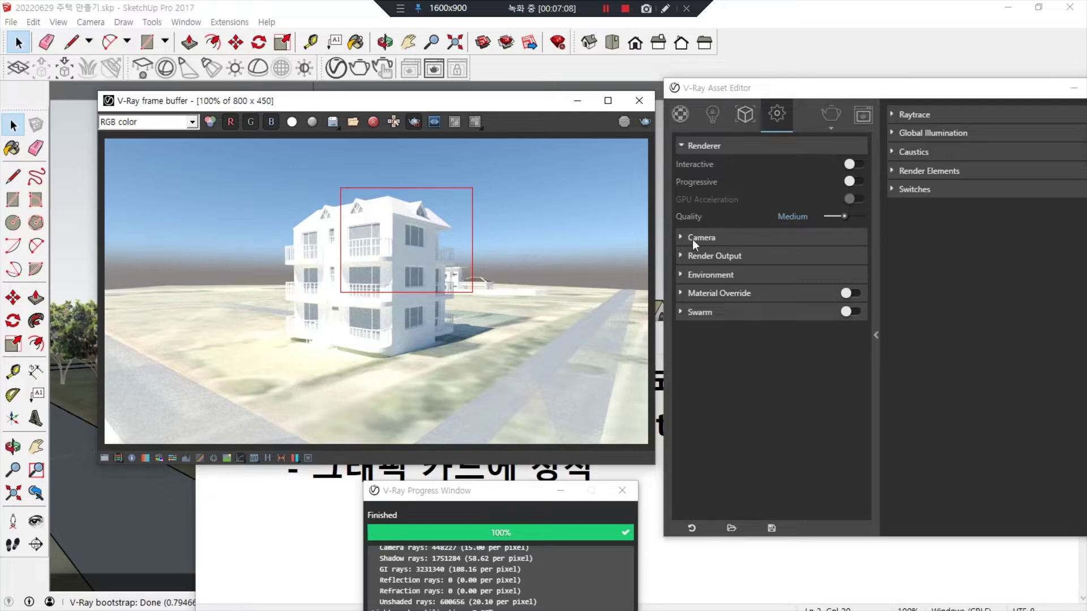
Move the V-Ray Asset Editor fully into view and expand the Raytrace and Global Illumination settings
key(super+plus)
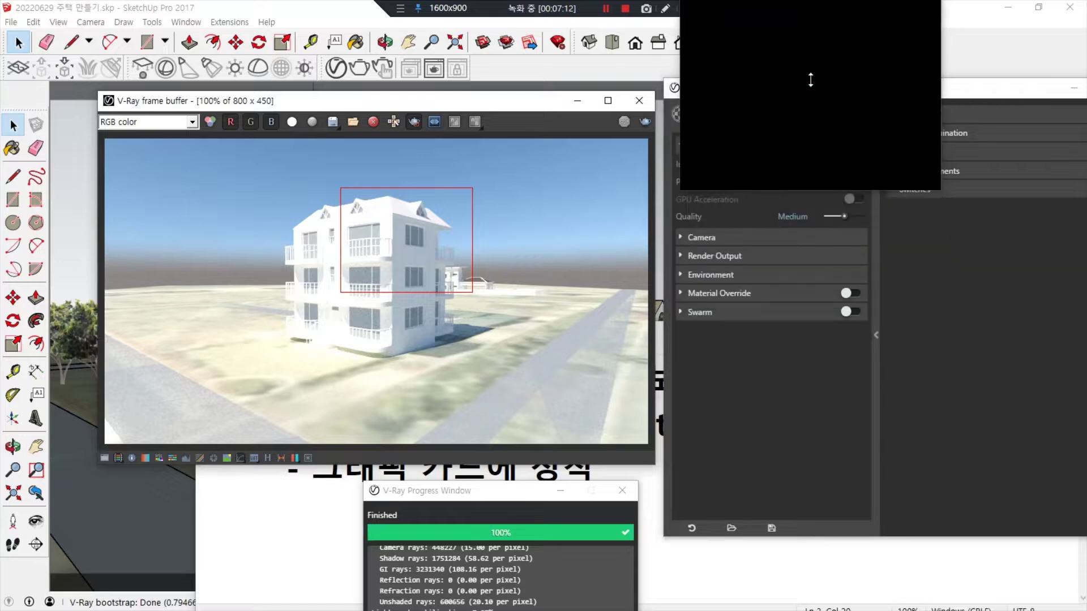
drag(783, 84, 585, 79)
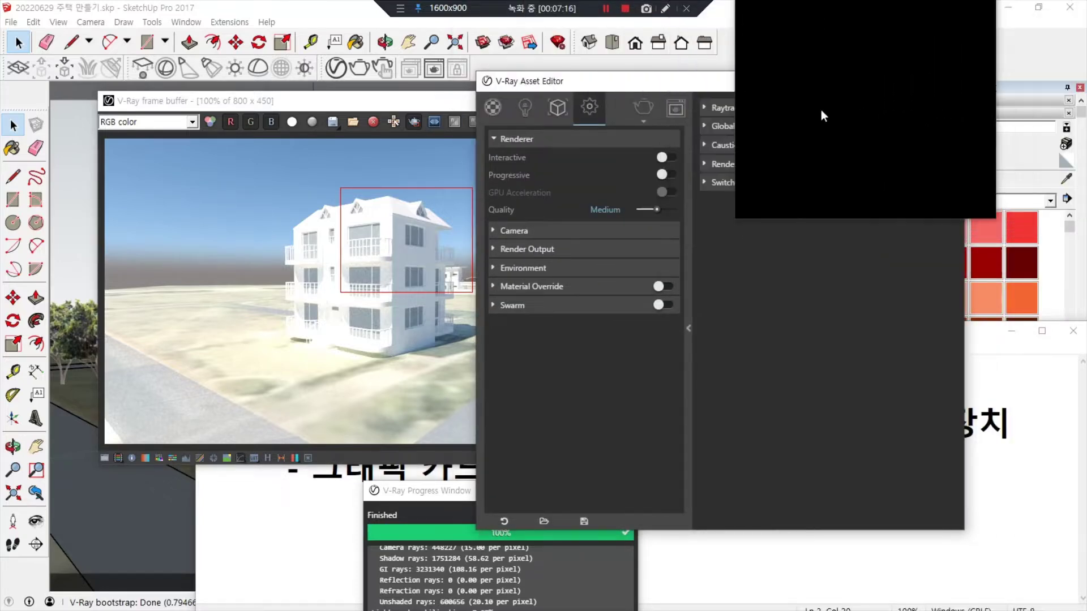
click(706, 107)
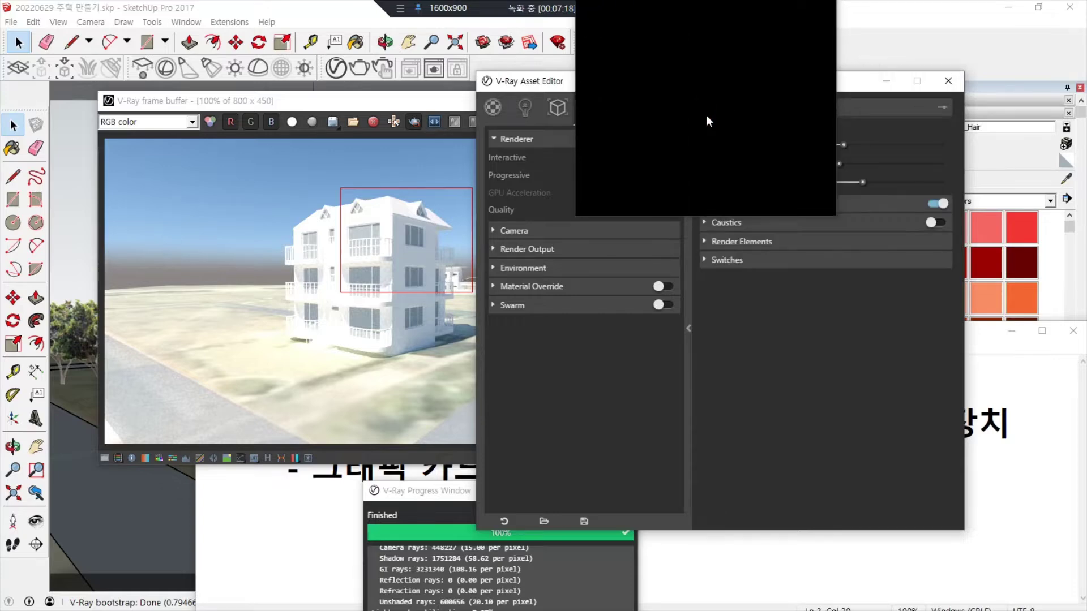
click(702, 204)
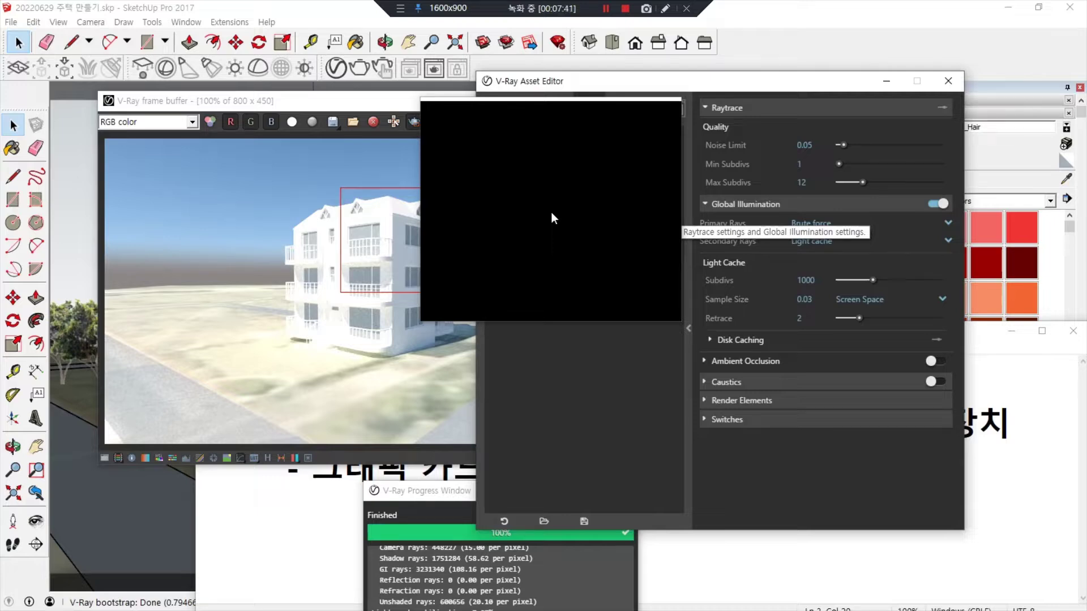
Step the renderer Quality through its presets up to Very High to compare the Raytrace and Light Cache values
drag(552, 213, 630, 231)
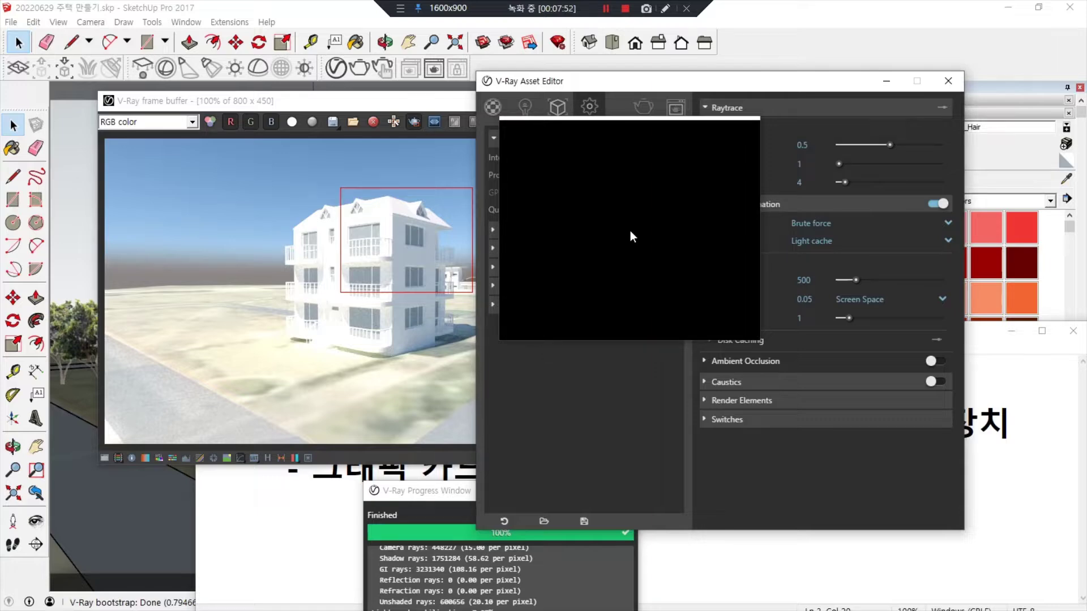
drag(632, 237, 208, 430)
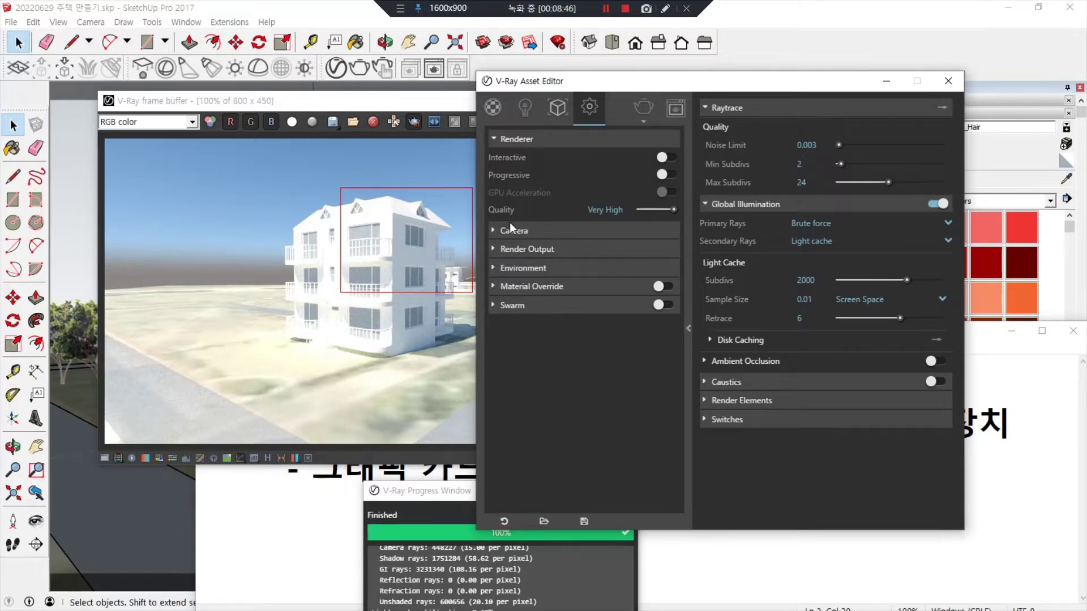
drag(486, 222, 684, 222)
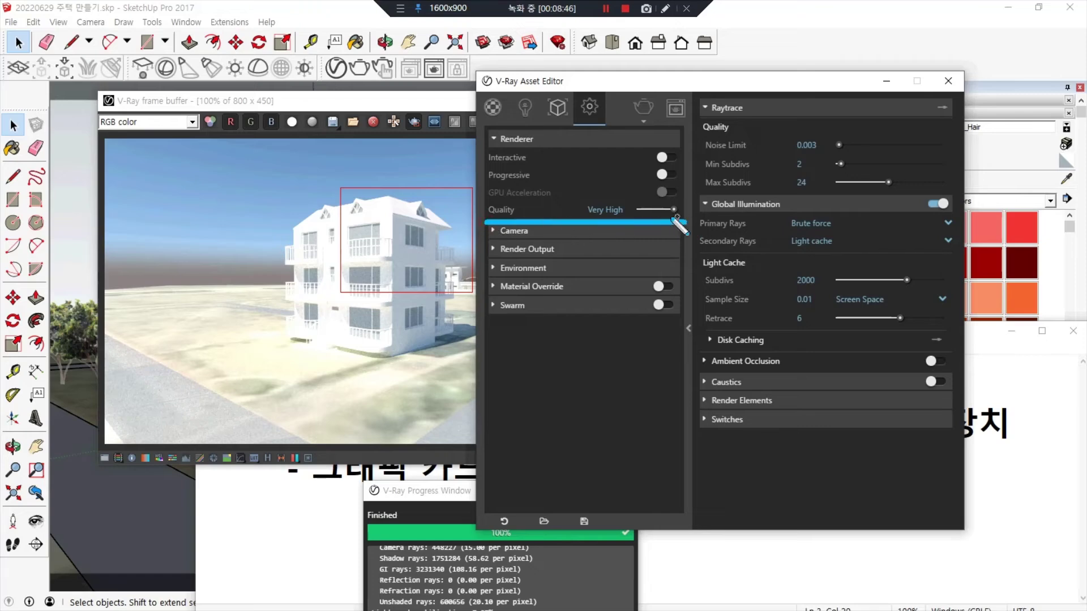
Compare the Low and Medium presets and set the renderer Quality to Low
click(654, 209)
click(650, 210)
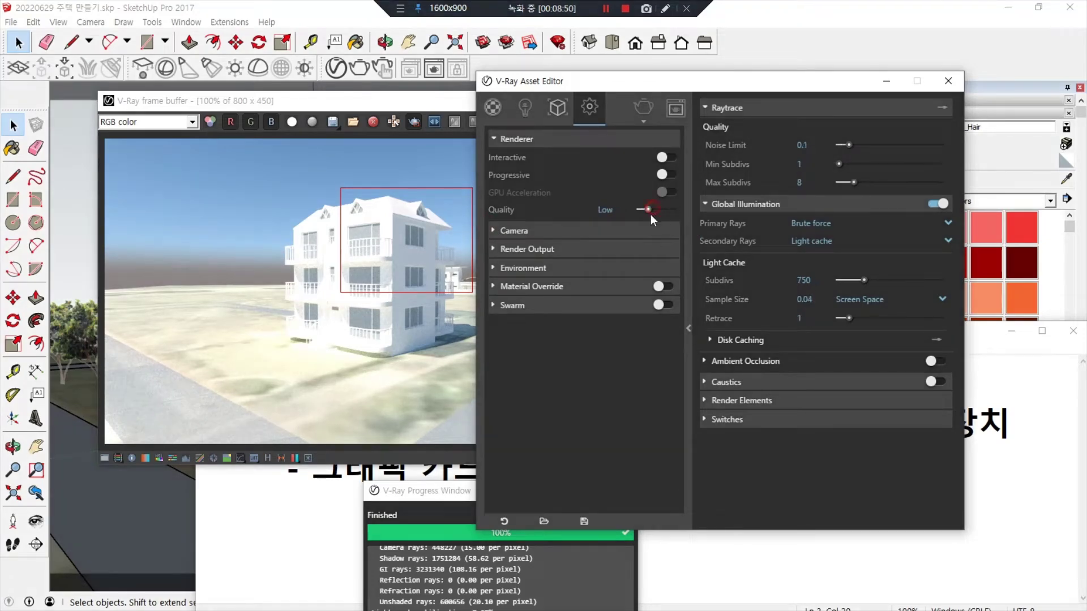
click(655, 209)
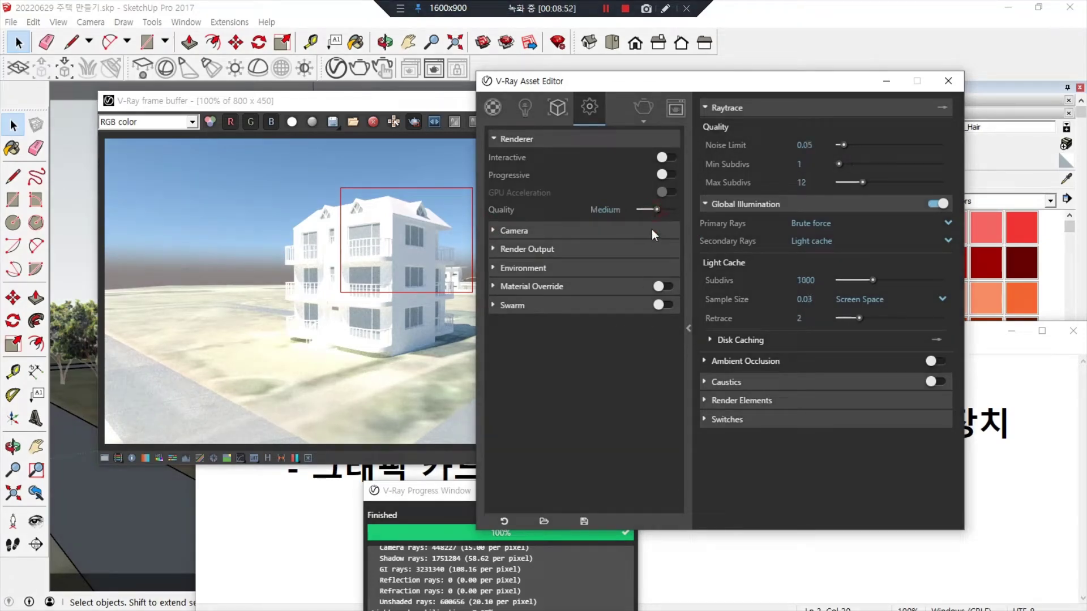
click(649, 210)
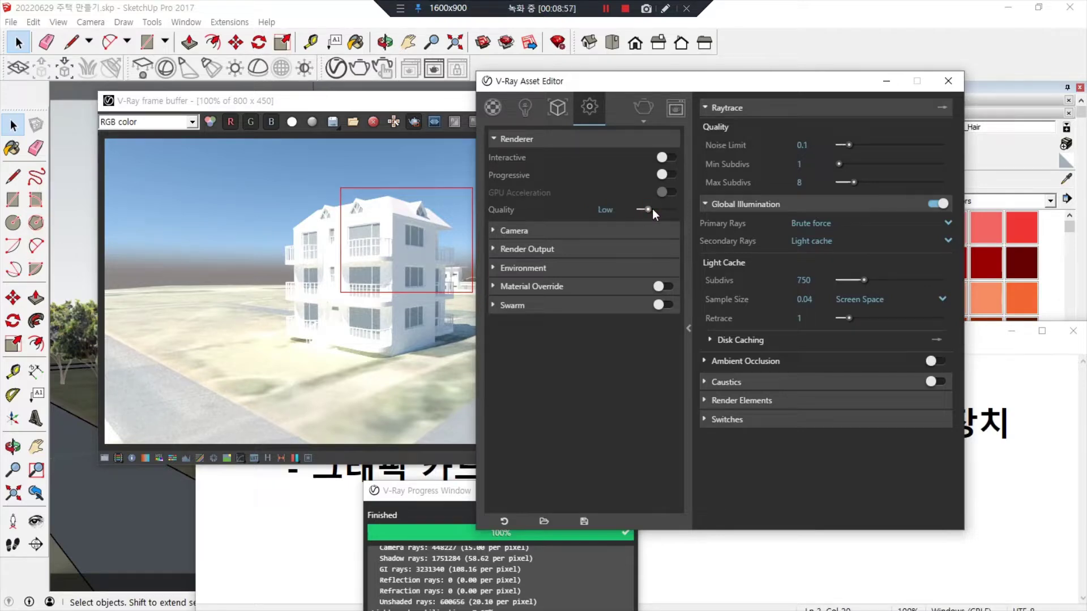
Close the CPU and GPU note in Notepad without saving it
click(332, 168)
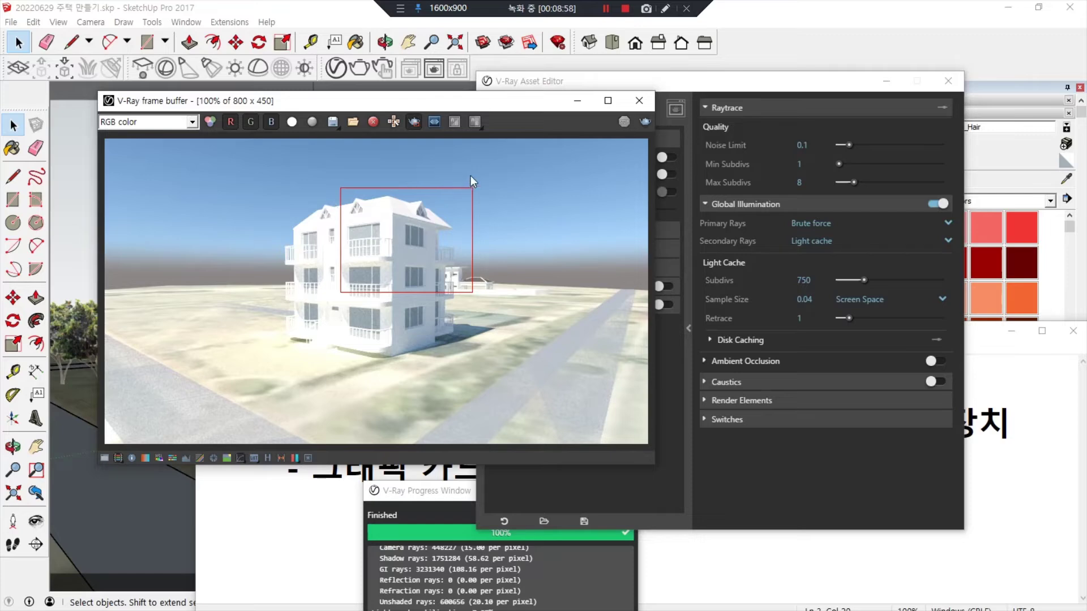
click(288, 524)
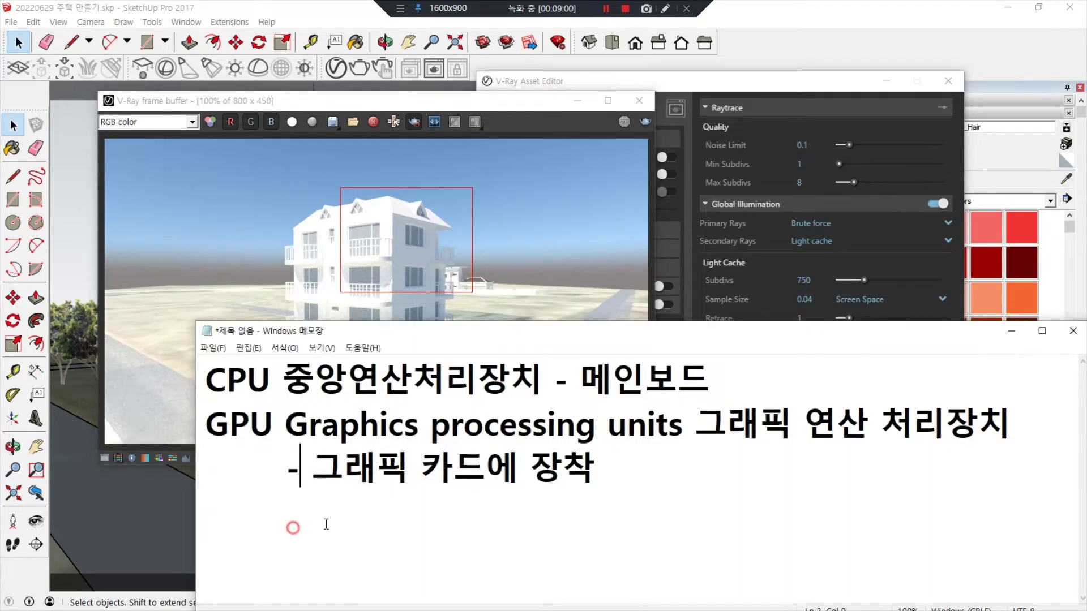
click(1072, 331)
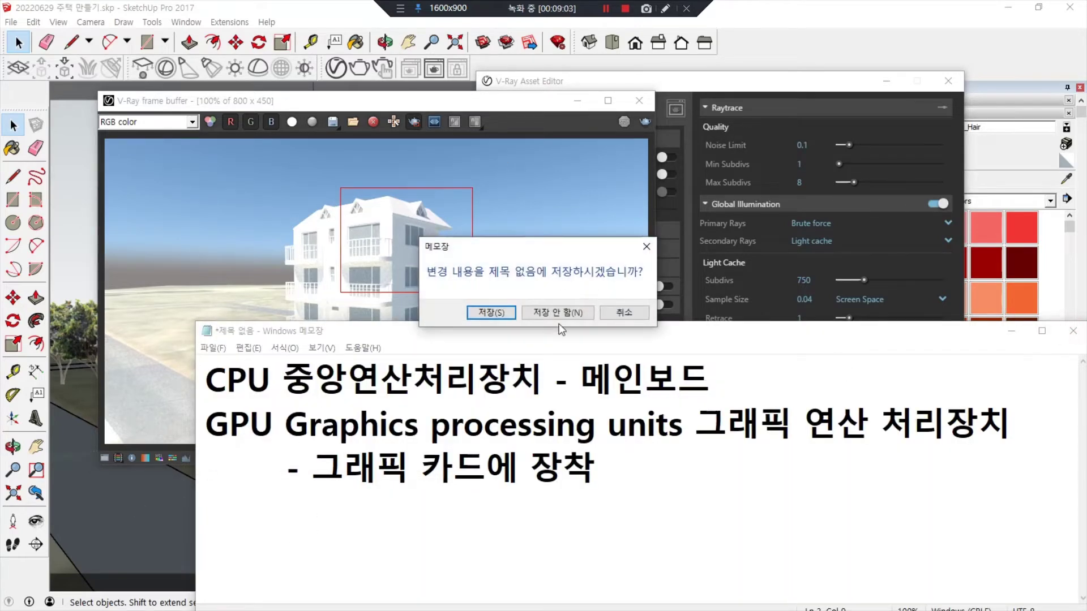
click(540, 317)
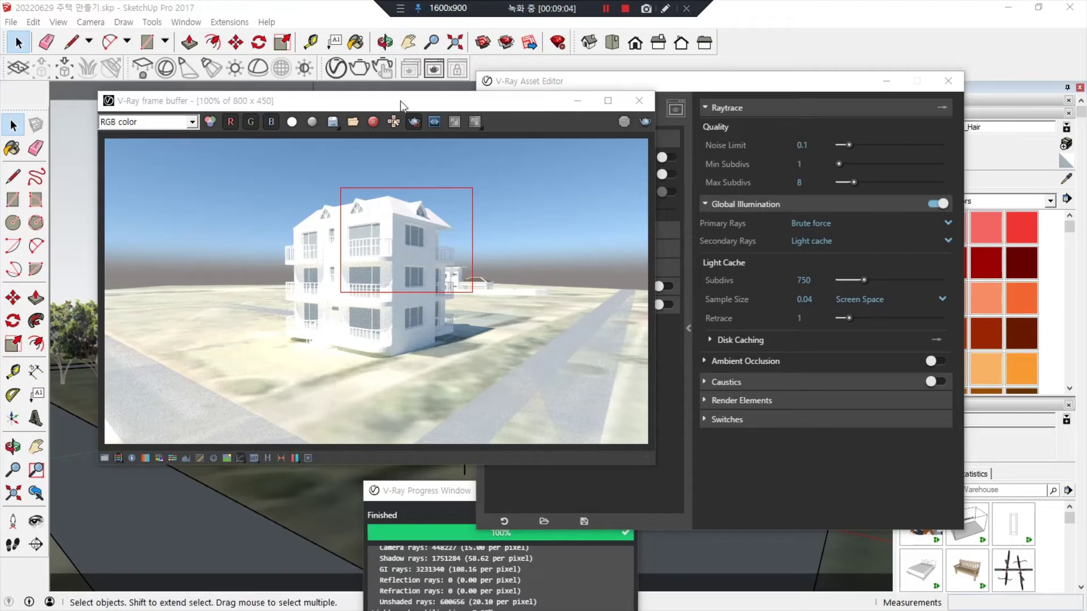
Minimize the V-Ray frame buffer and frame the house's roof dormers and upper balcony closely in the SketchUp view
drag(349, 100, 332, 91)
click(560, 91)
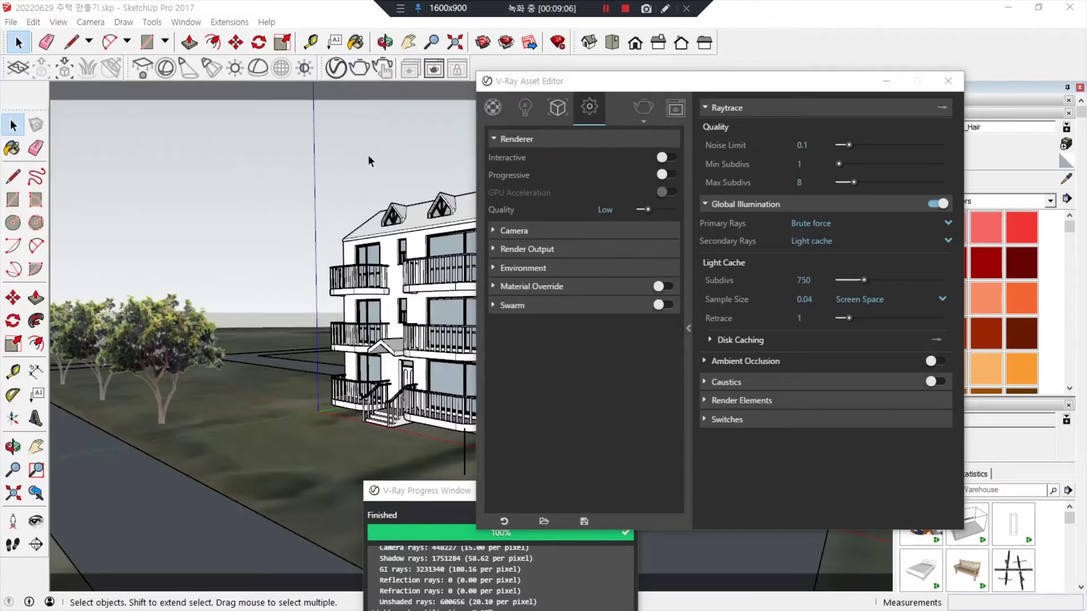
scroll(431, 229, up, 7)
scroll(430, 229, up, 5)
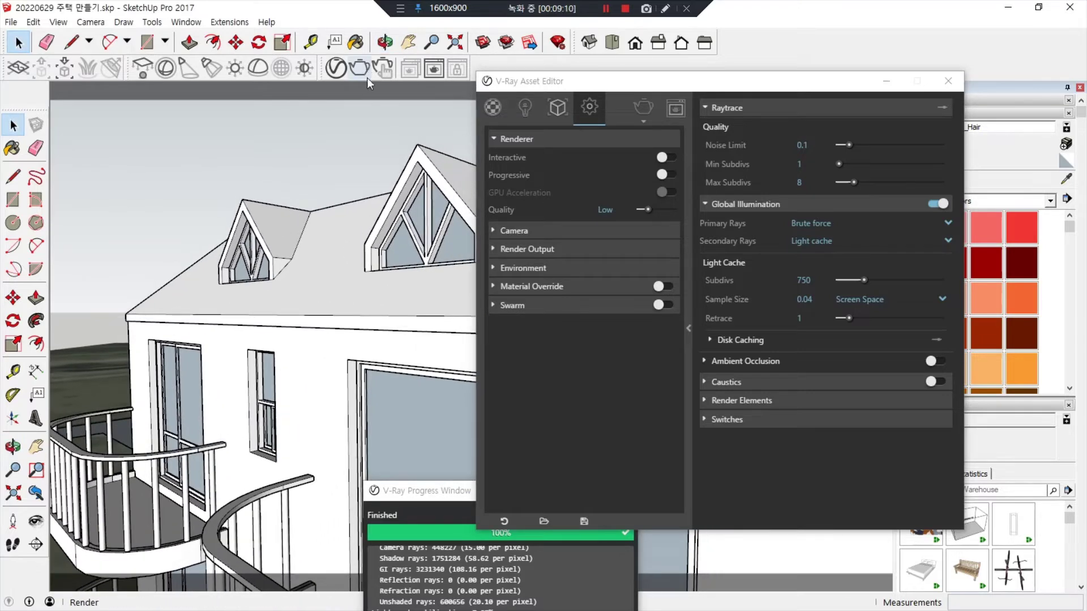
Set the renderer Quality to Draft and render the close view of the house's dormers and balcony
click(648, 210)
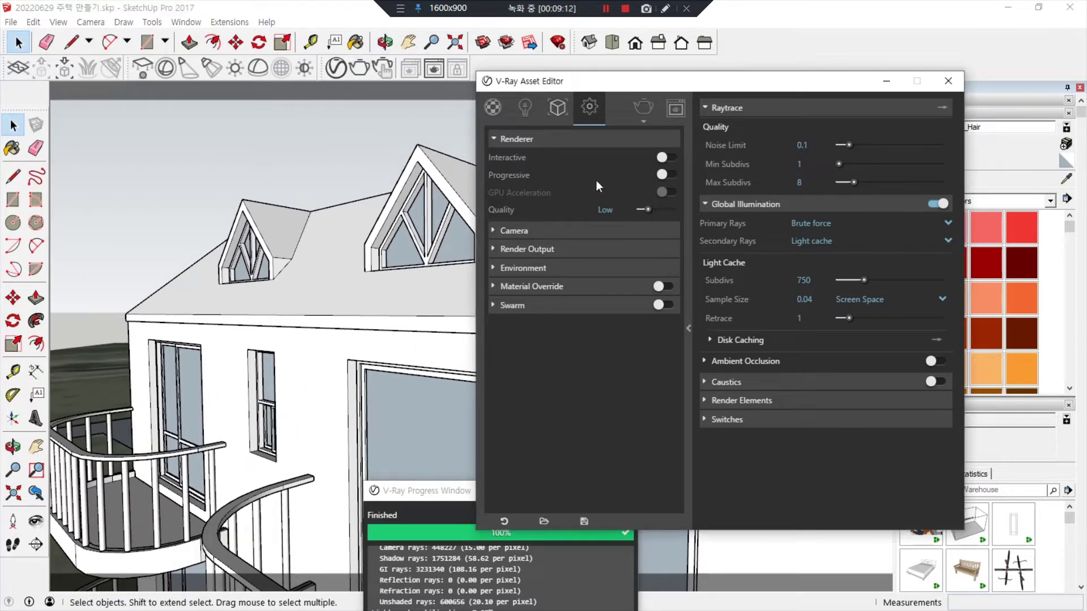
drag(647, 210, 627, 215)
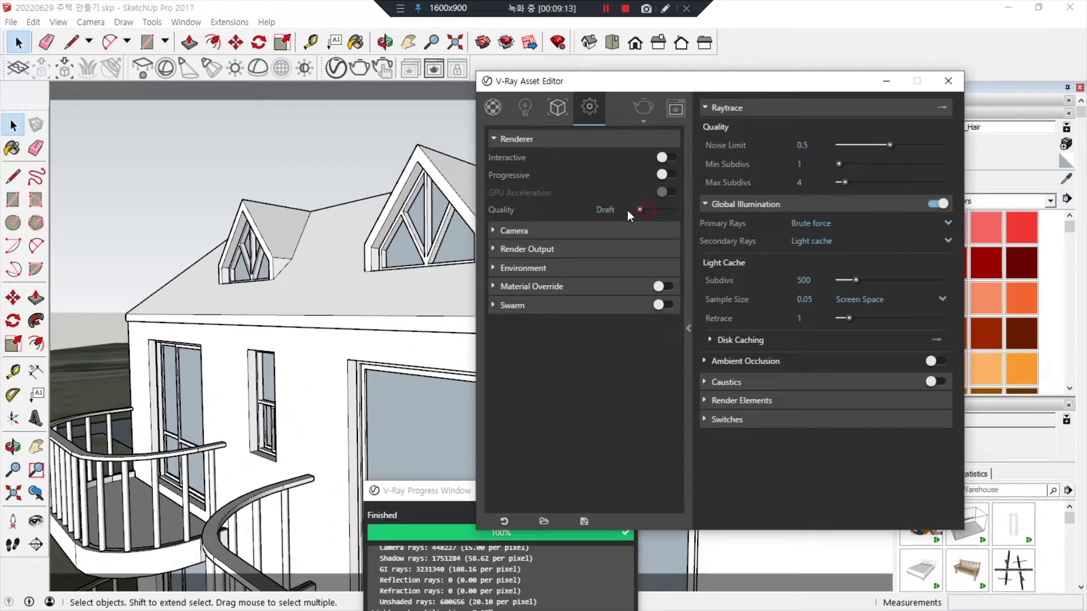
click(359, 68)
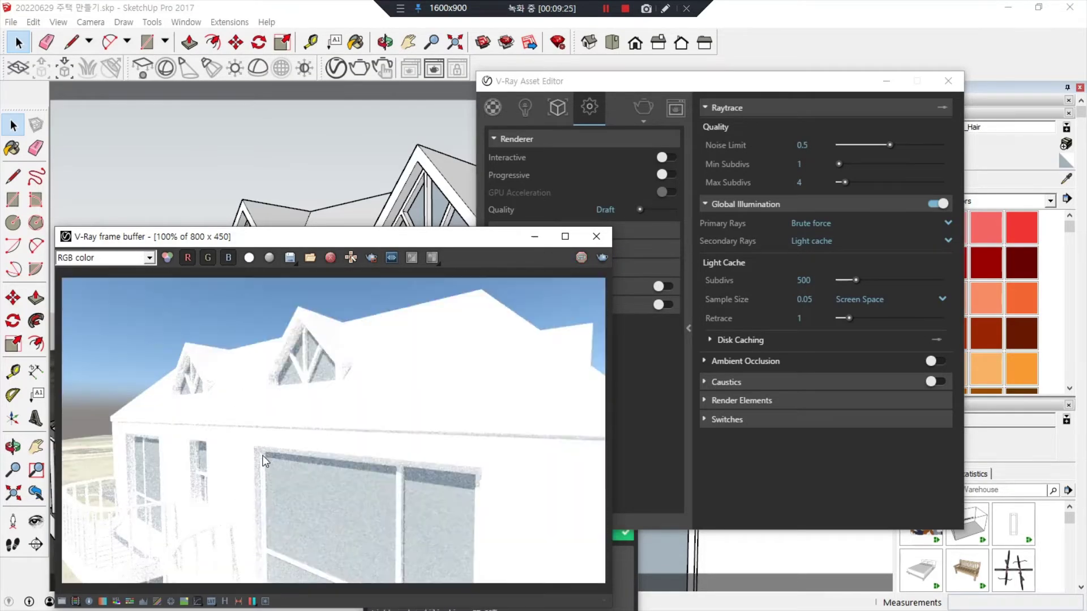
drag(317, 237, 314, 123)
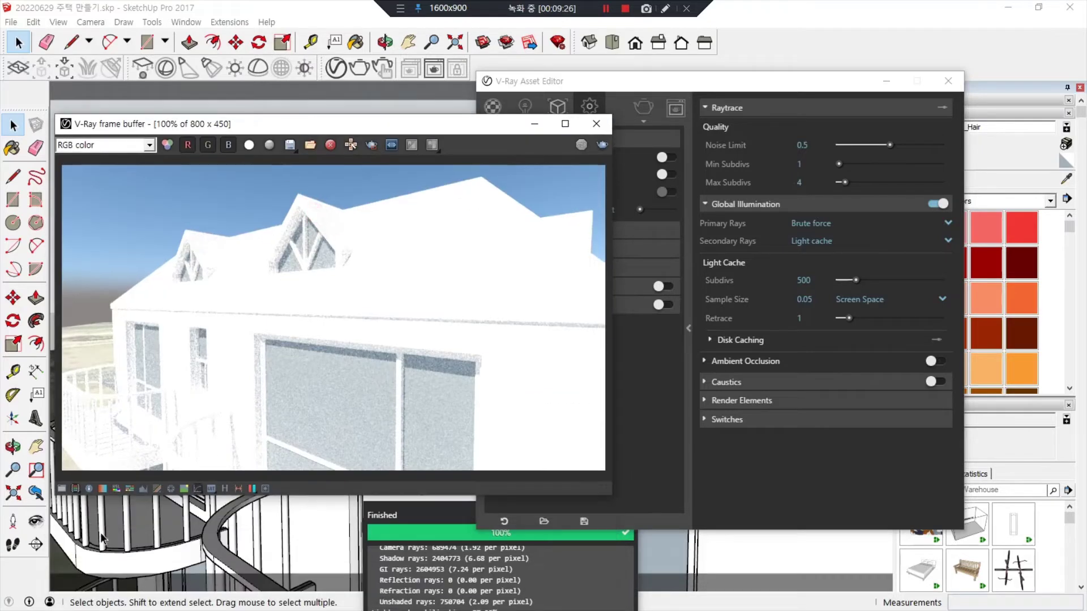
Enable the Exposure correction in the frame buffer and lower Highlight Burn to 0.47, then hide the corrections controls
click(61, 489)
click(61, 489)
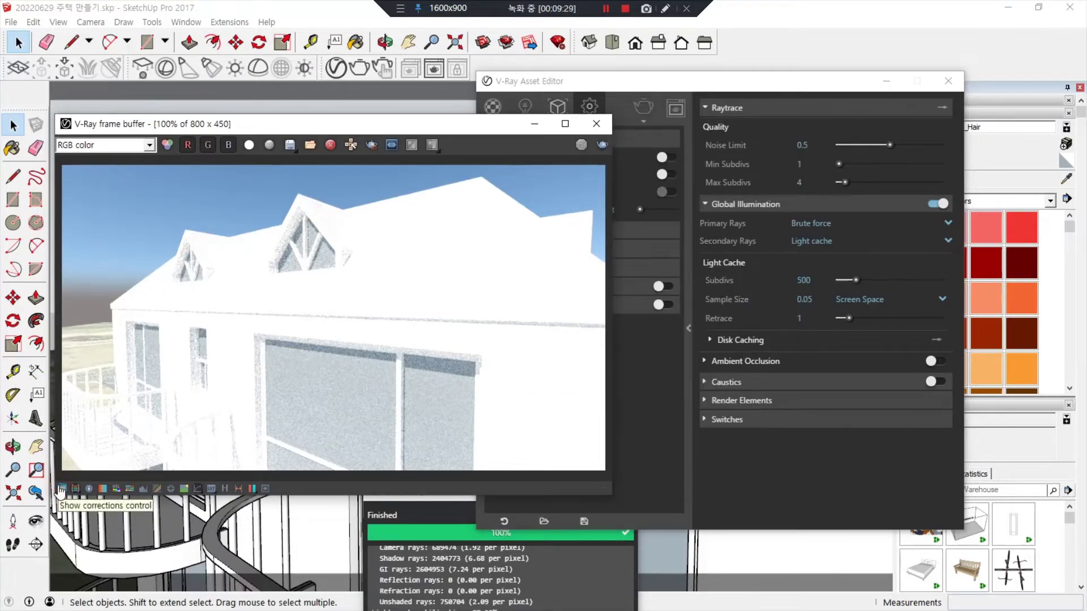
click(61, 489)
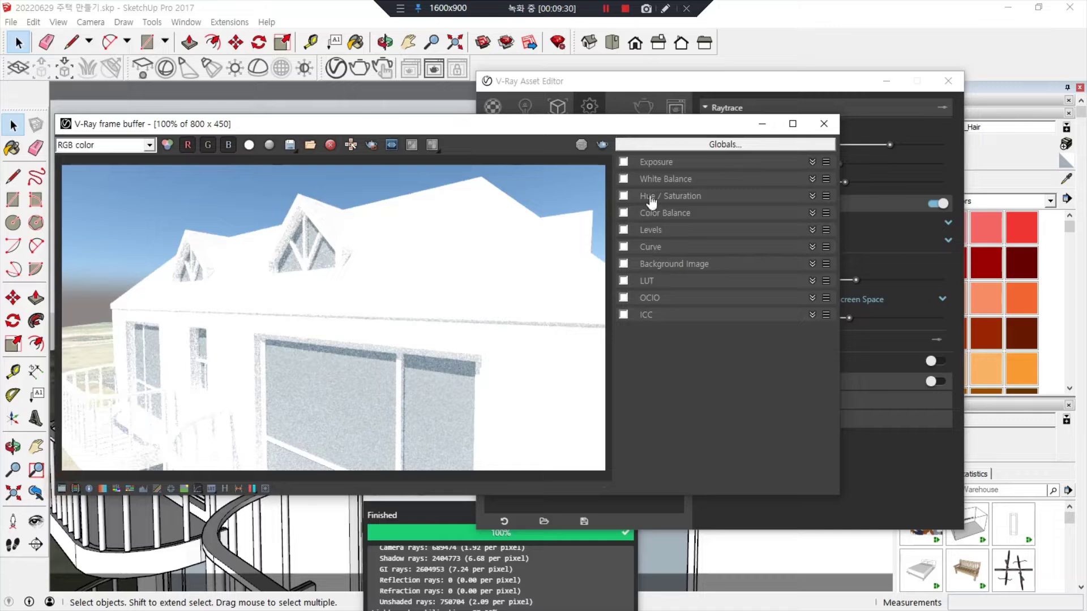
click(623, 163)
click(812, 162)
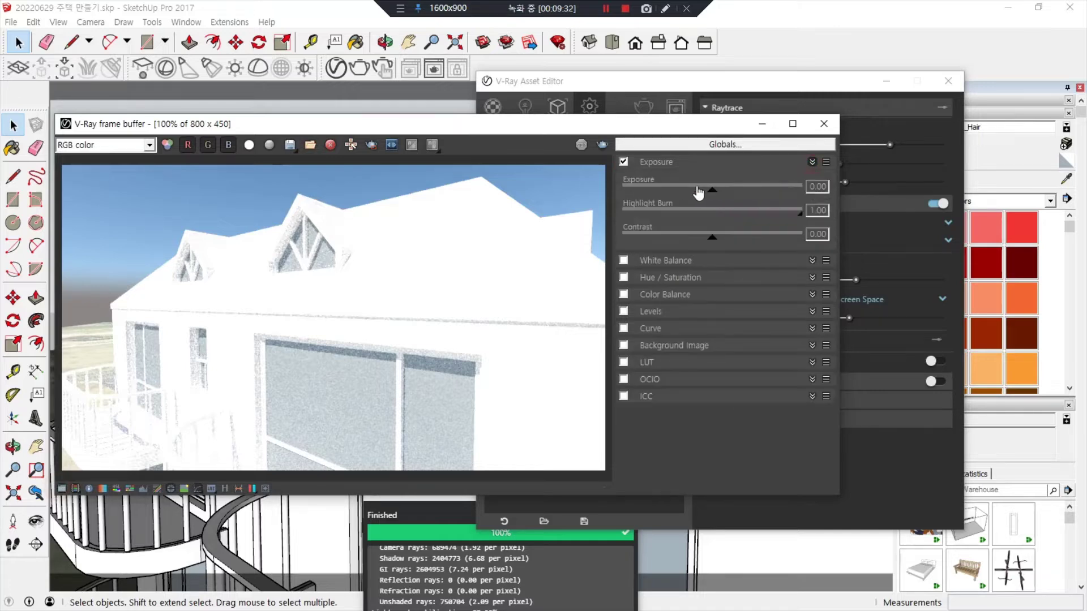
click(721, 214)
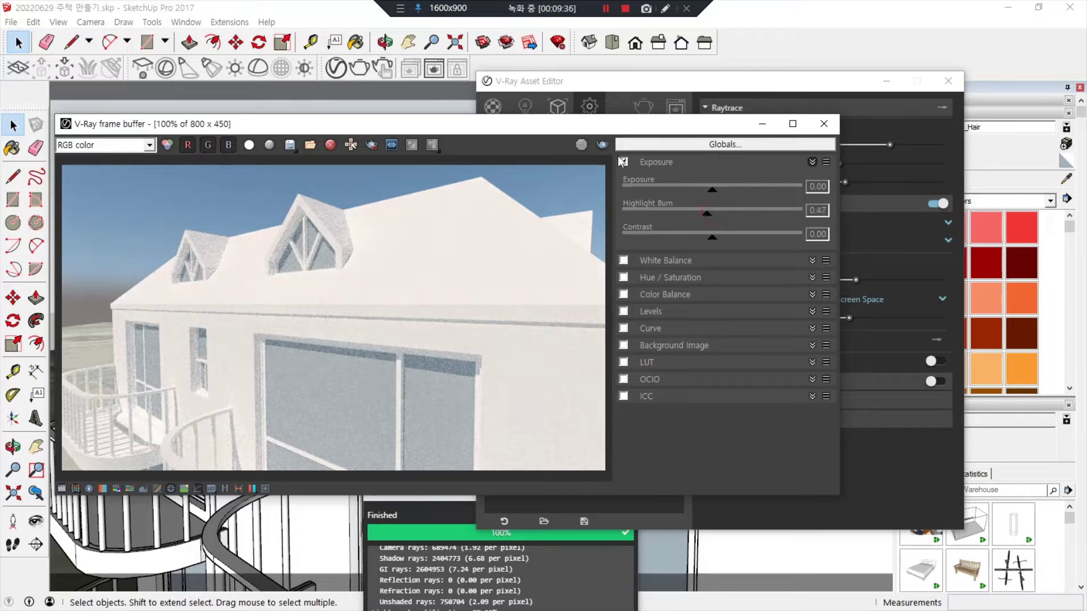
click(61, 489)
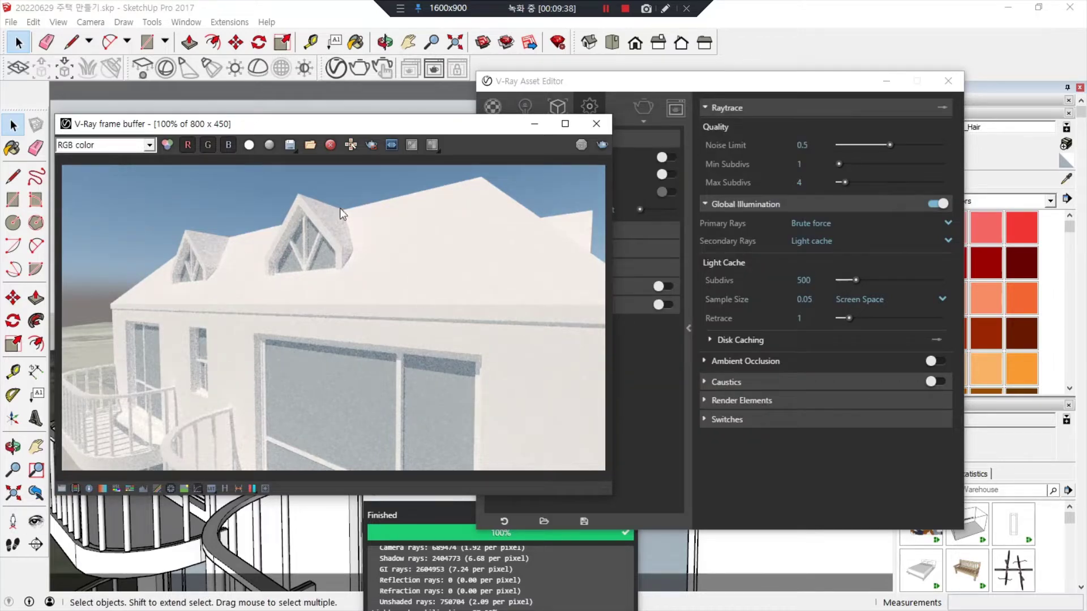
Examine the noise in the Draft render closely on the dormer, roof and eaves
scroll(270, 303, up, 2)
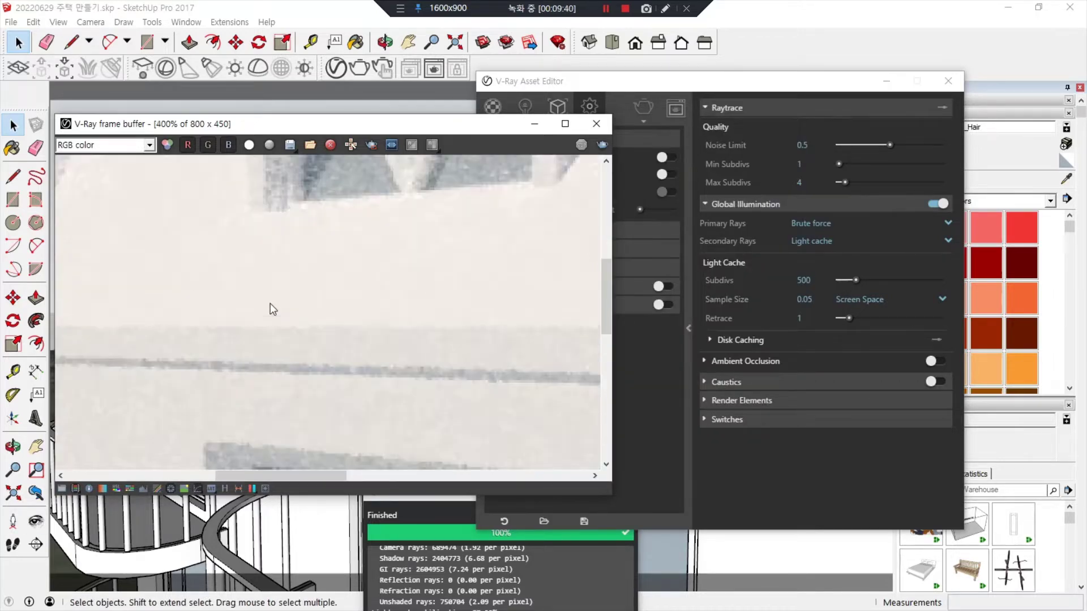
scroll(313, 320, down, 1)
scroll(394, 252, up, 2)
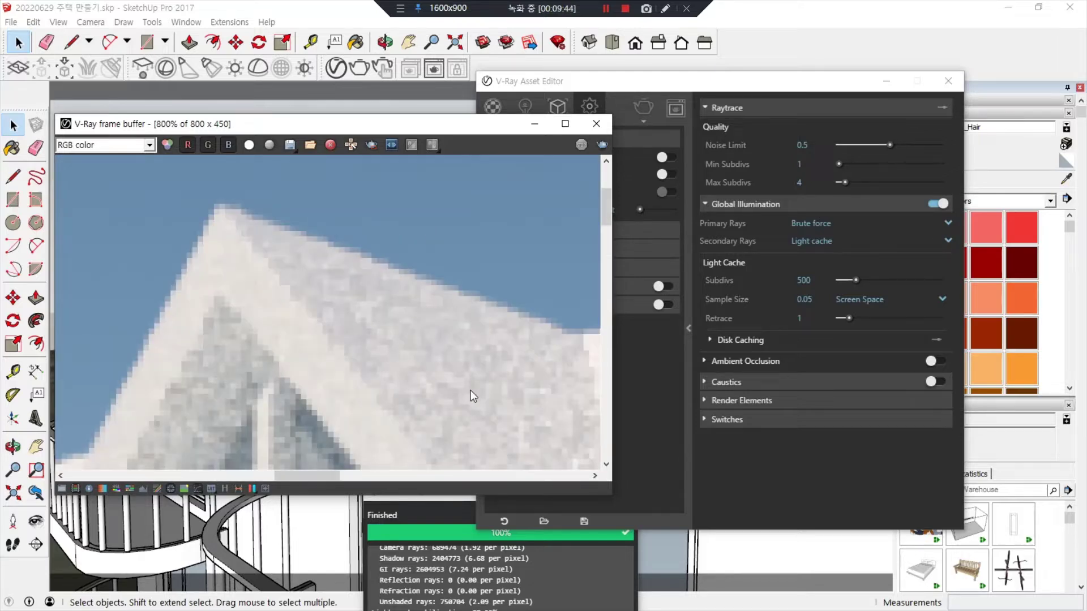
scroll(454, 310, down, 1)
scroll(414, 345, down, 1)
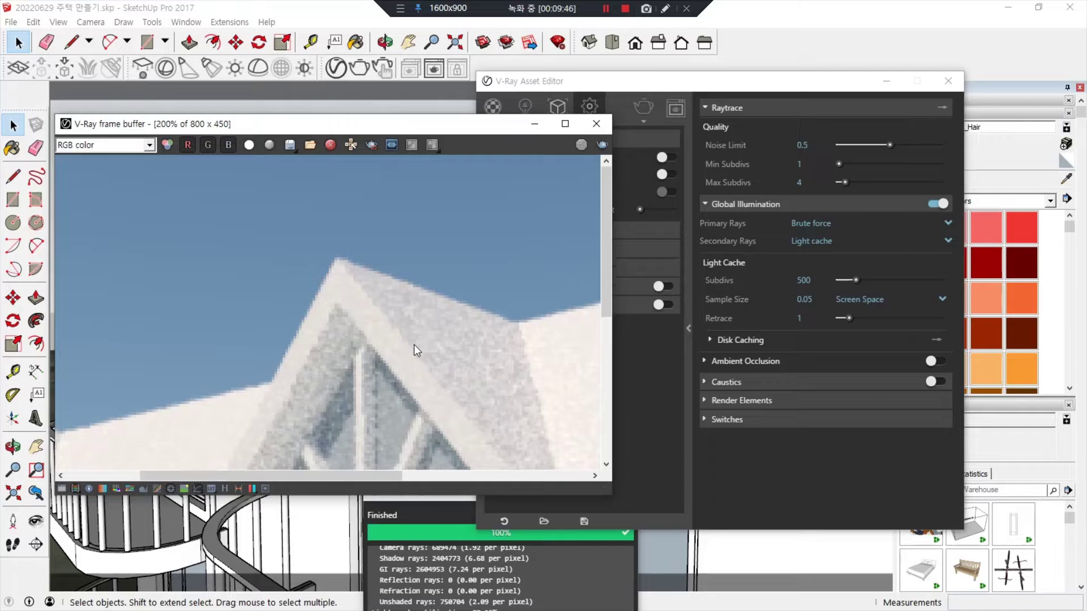
scroll(414, 345, down, 1)
scroll(323, 321, up, 2)
scroll(347, 330, down, 2)
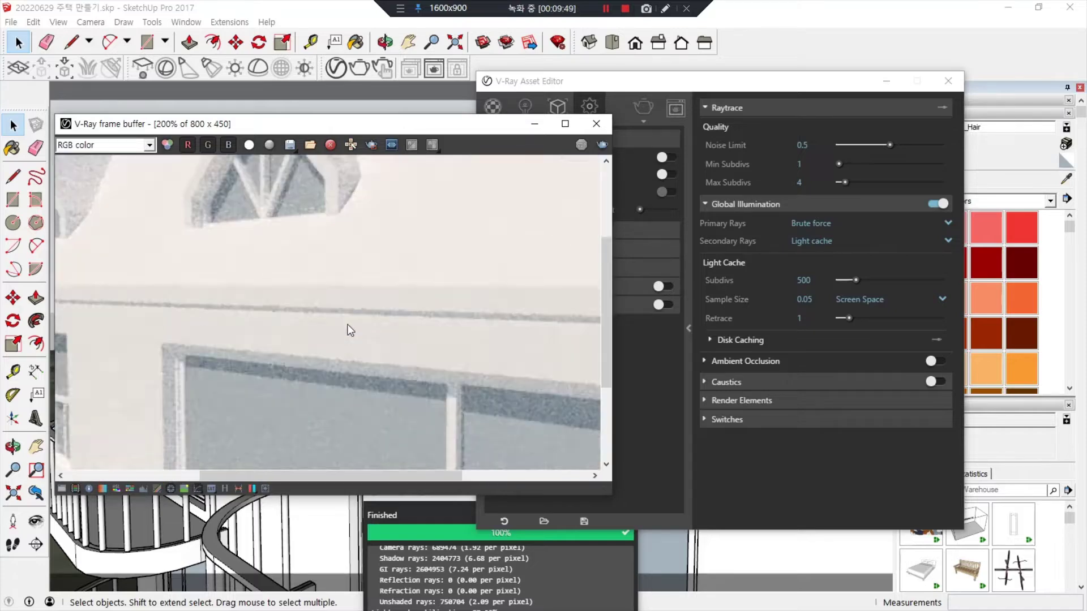
scroll(334, 331, down, 1)
scroll(338, 328, up, 1)
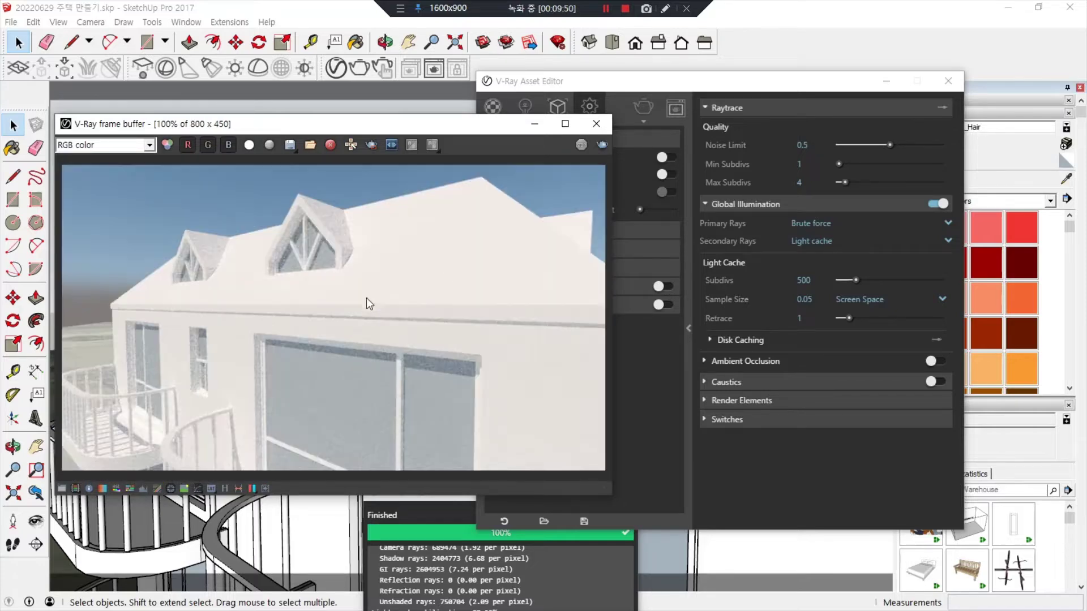
Re-render the image region from the larger dormer to the right edge with the renderer Quality set to Very High
click(371, 145)
drag(340, 165, 624, 478)
click(643, 450)
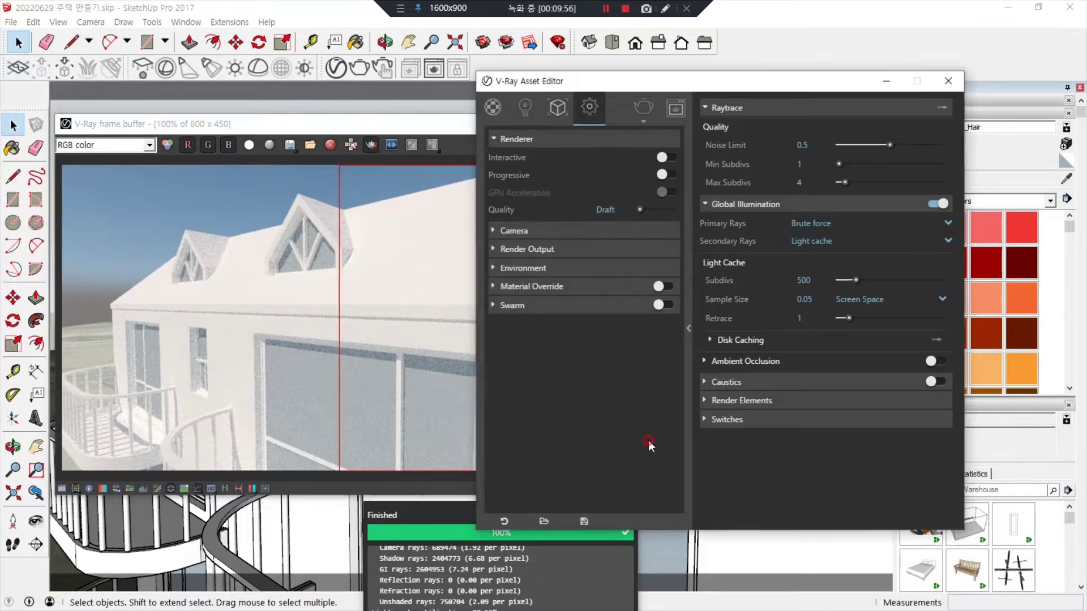
drag(638, 209, 695, 209)
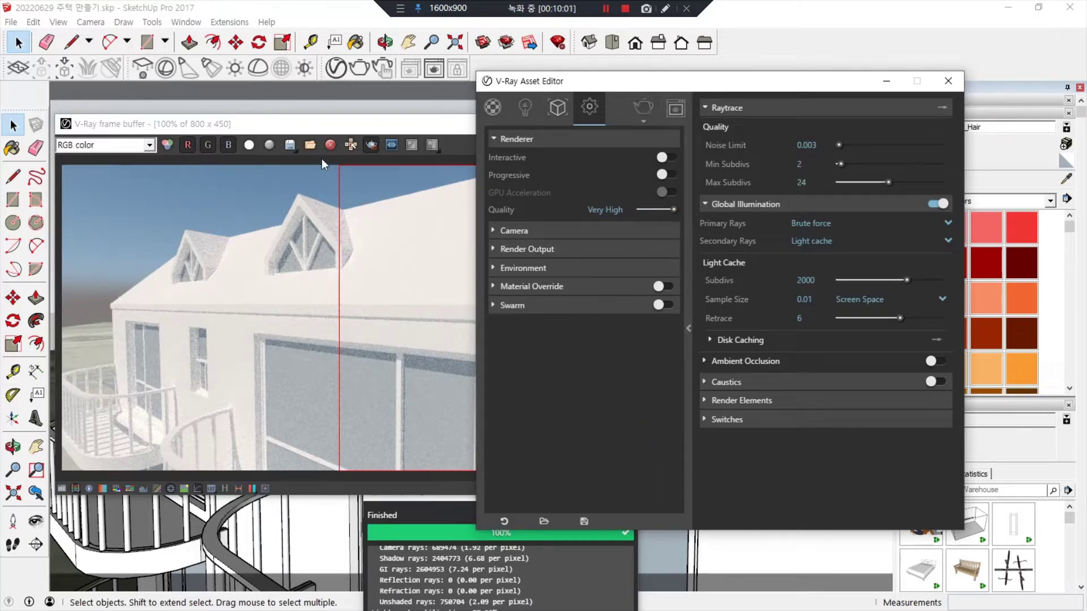
drag(322, 160, 615, 505)
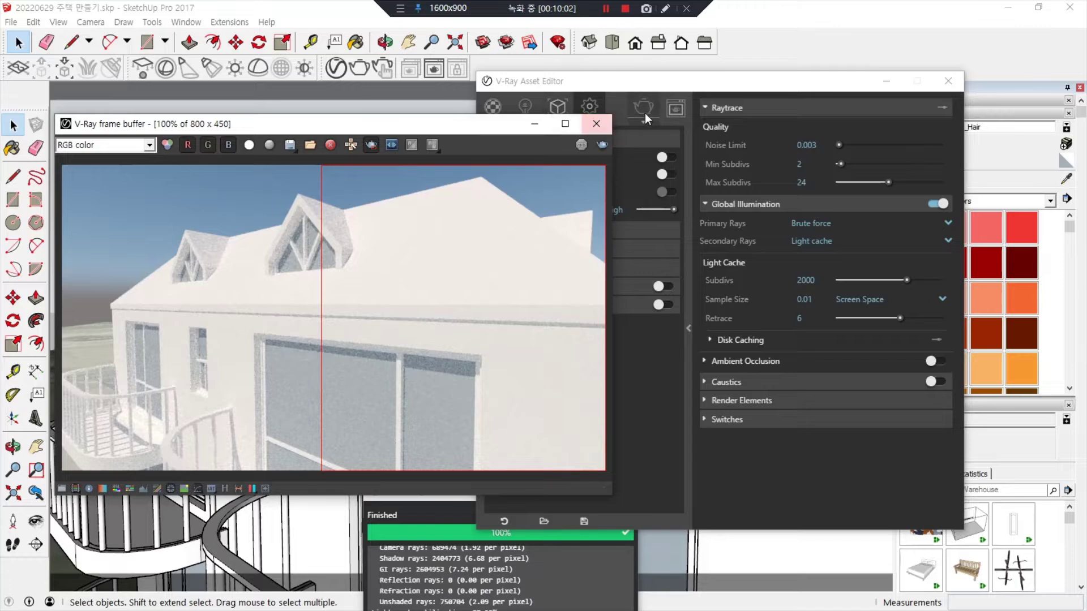
click(606, 145)
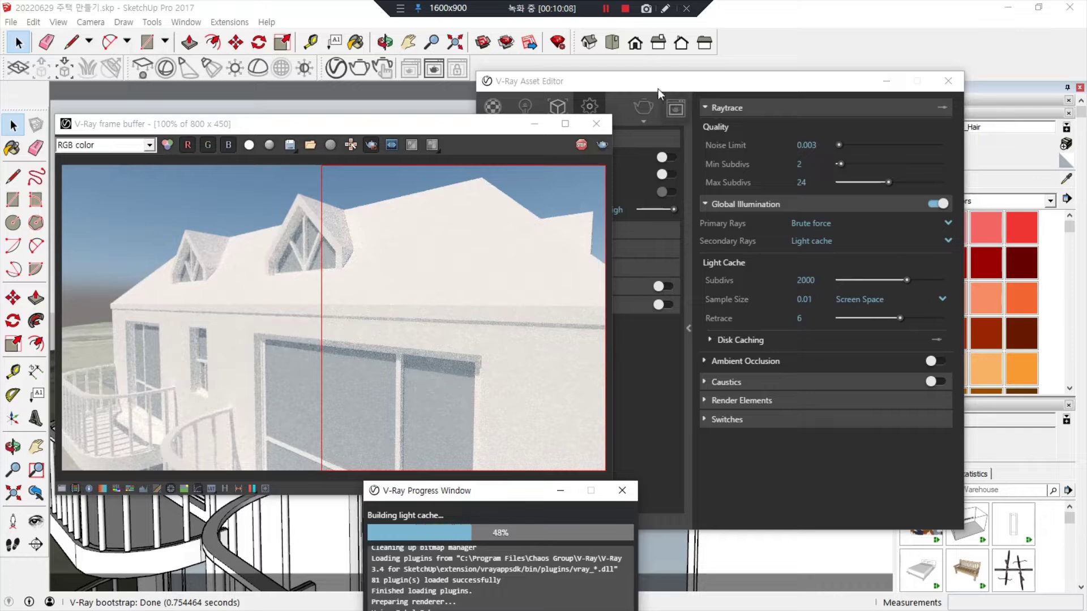
drag(658, 88, 707, 88)
drag(406, 129, 365, 86)
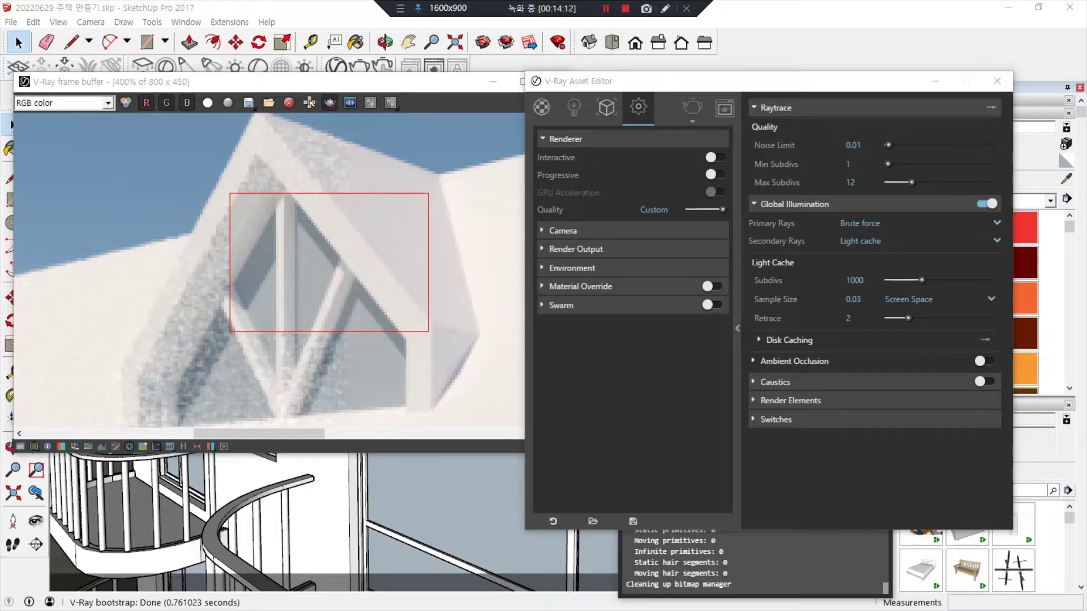
Compare the Low, Medium, High and Very High presets and set the renderer Quality to Medium
click(705, 209)
click(702, 208)
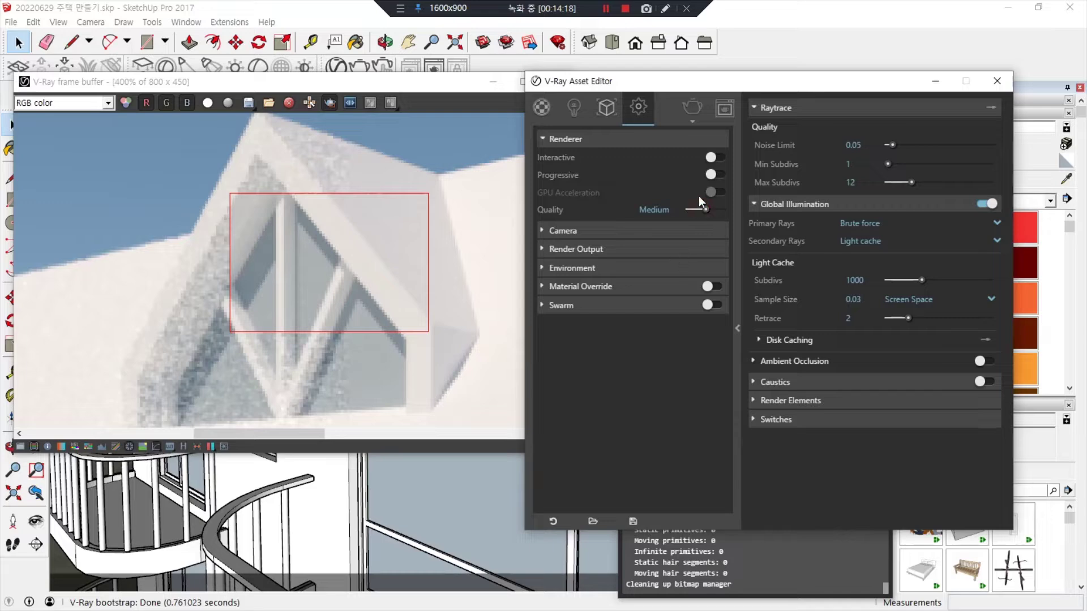
click(696, 210)
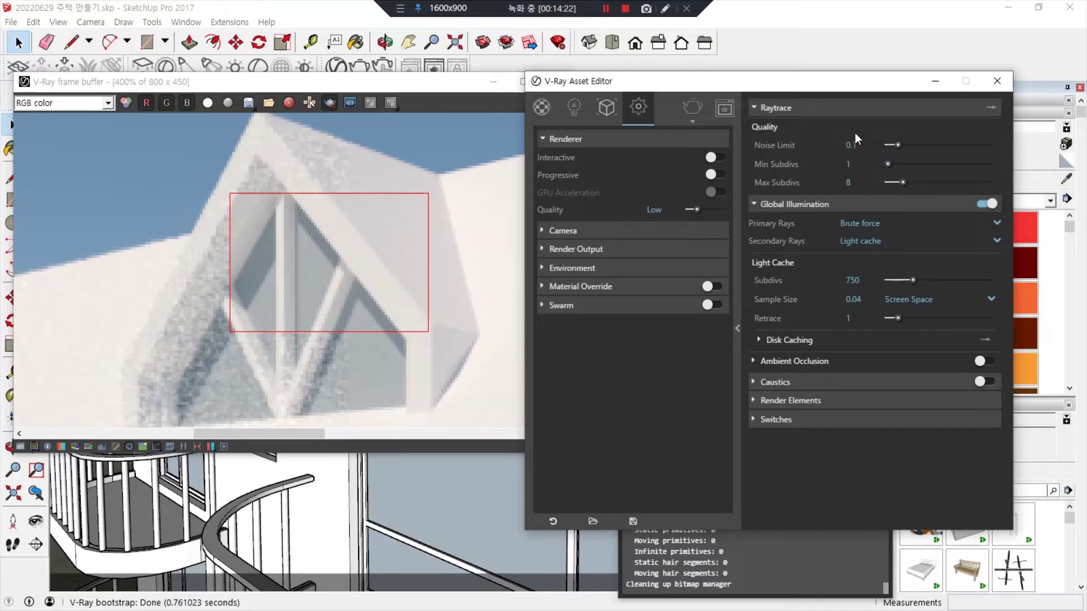
click(705, 210)
click(721, 207)
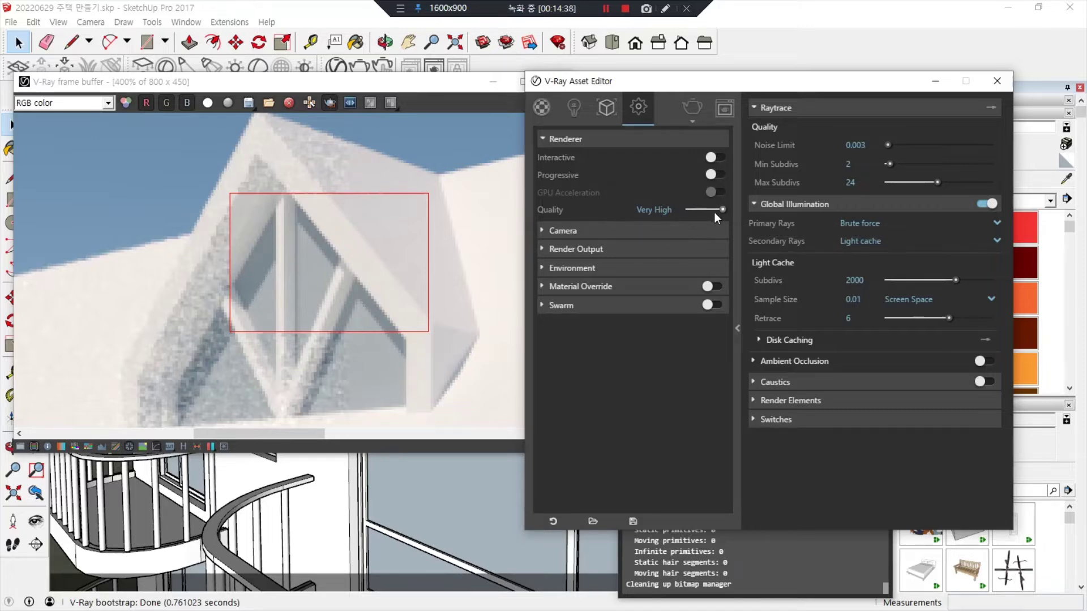
drag(714, 212, 700, 210)
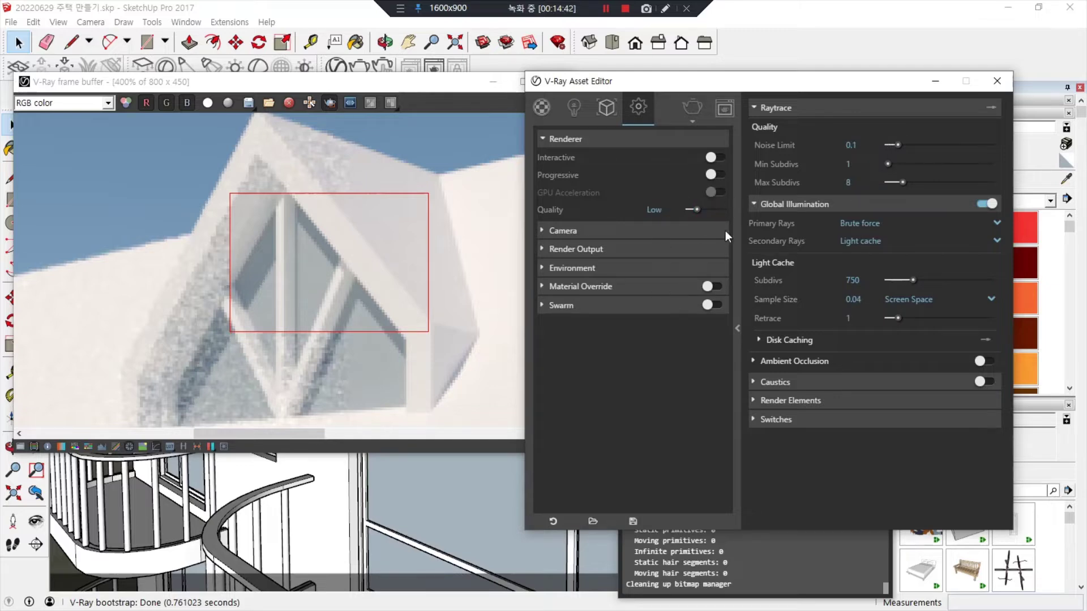
drag(692, 207, 734, 237)
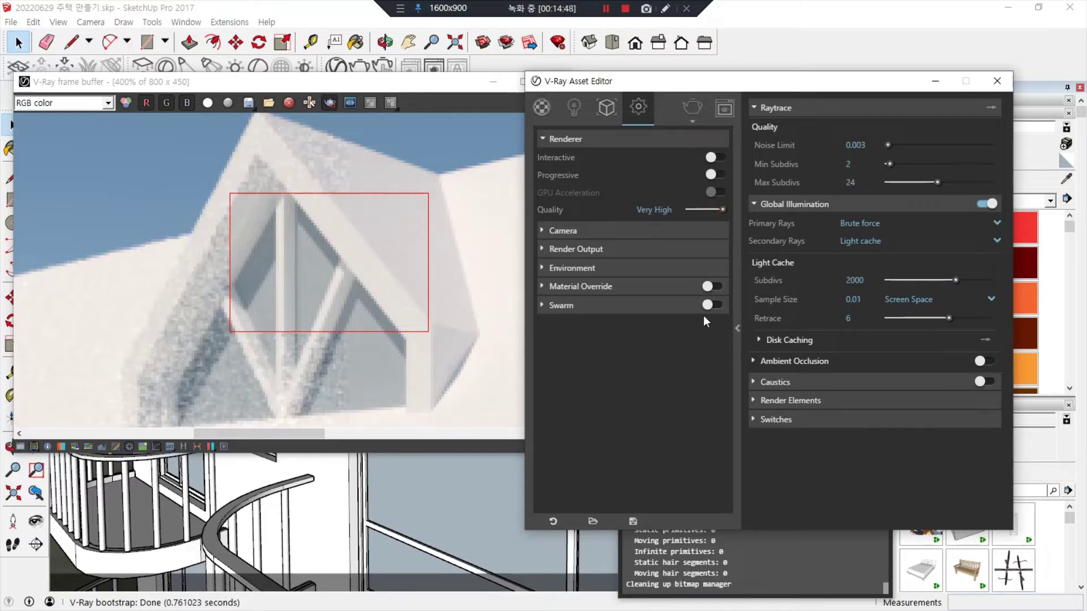
drag(715, 211, 712, 211)
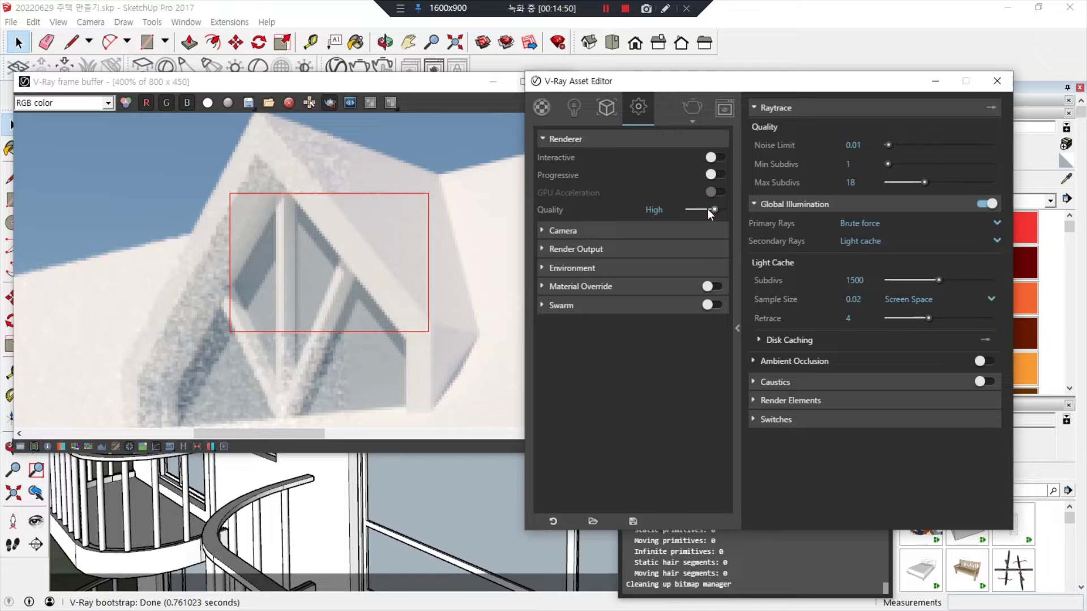
click(708, 208)
Expand the Camera settings and review the Type options VR Spherical Panorama and VR Cubemap, keeping Standard selected
click(563, 231)
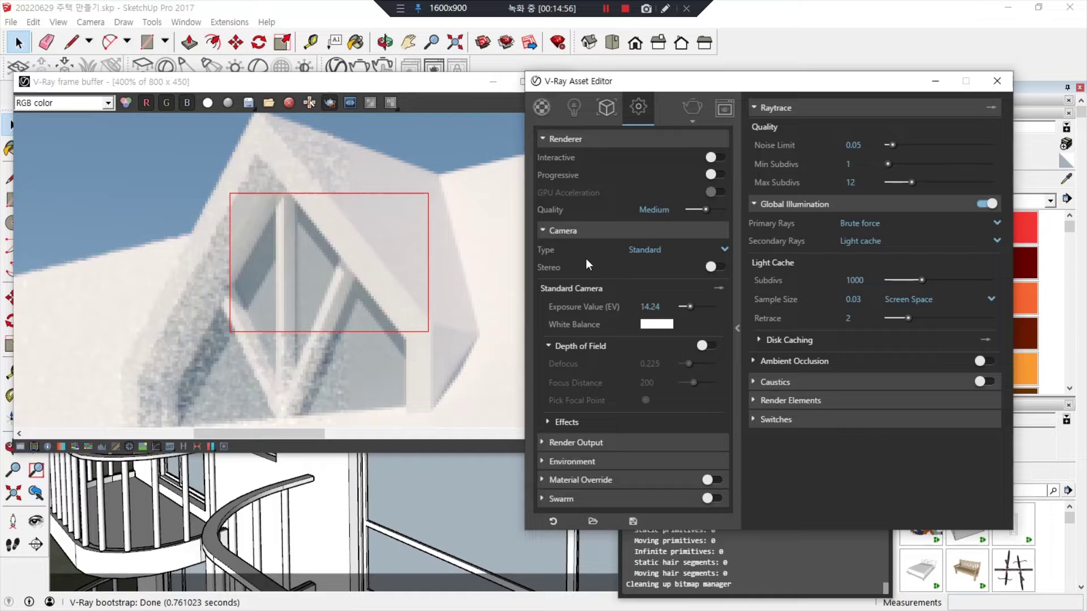
click(655, 250)
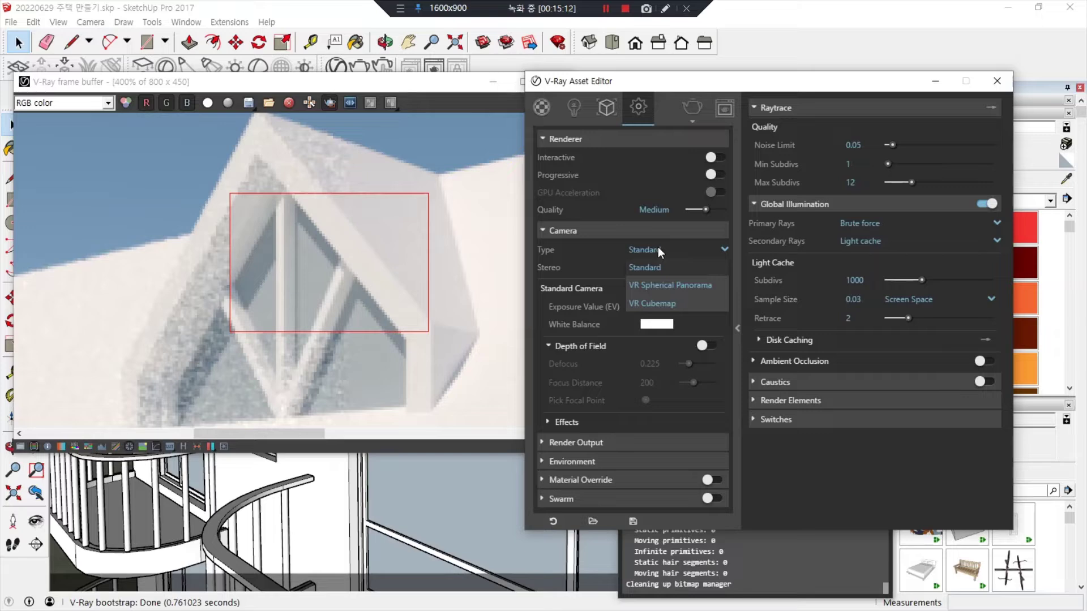
mouse_move(645, 274)
mouse_down()
mouse_move(645, 303)
mouse_move(625, 312)
mouse_move(617, 283)
mouse_move(649, 275)
mouse_move(714, 299)
mouse_up()
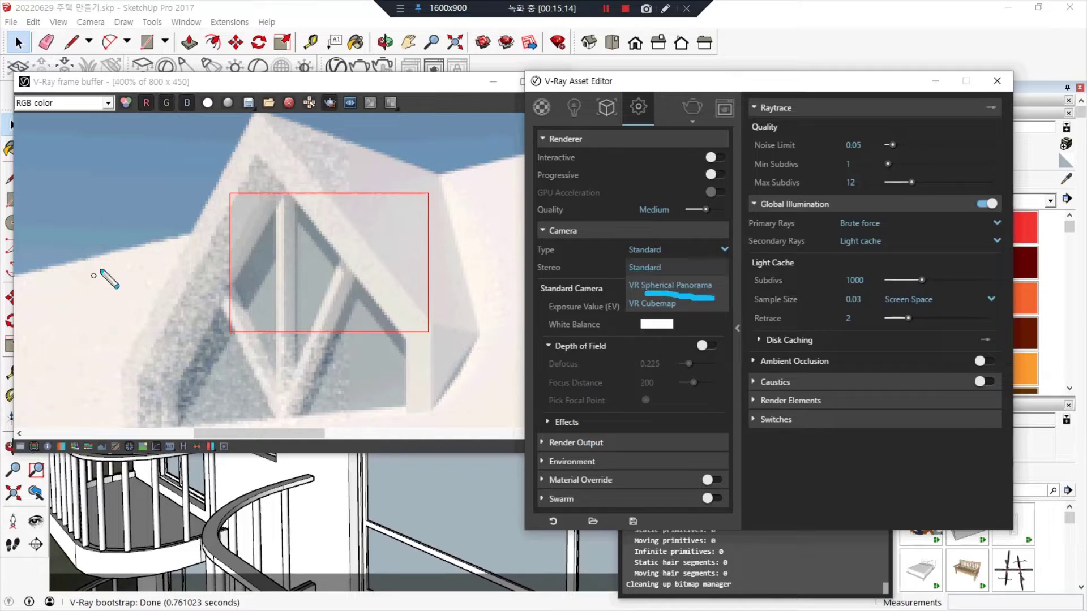
drag(101, 148, 98, 264)
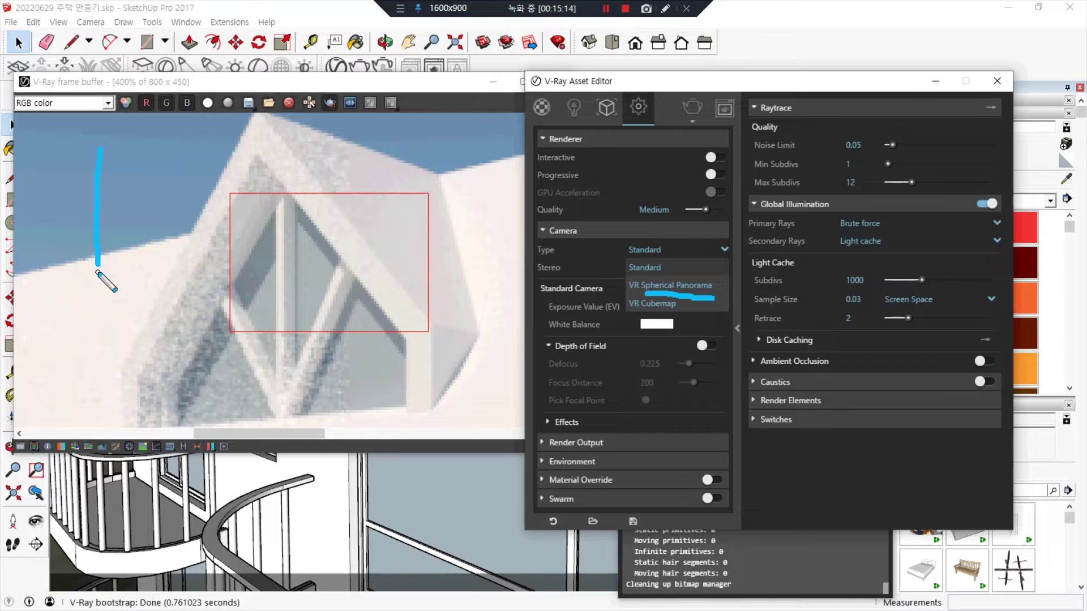
mouse_move(101, 285)
mouse_down()
mouse_move(107, 417)
mouse_move(699, 412)
mouse_move(688, 267)
mouse_move(101, 248)
mouse_up()
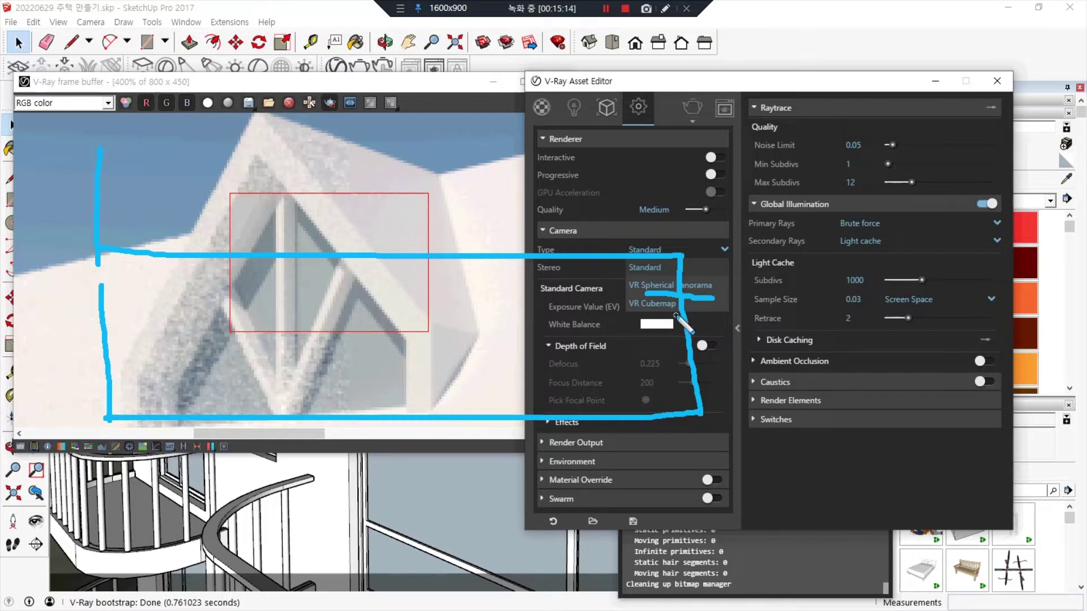
drag(678, 313, 632, 315)
mouse_move(259, 143)
mouse_down()
mouse_move(364, 235)
mouse_move(272, 145)
mouse_up()
mouse_move(264, 241)
mouse_down()
mouse_move(304, 351)
mouse_move(365, 230)
mouse_up()
mouse_move(266, 351)
mouse_down()
mouse_move(267, 390)
mouse_move(373, 420)
mouse_move(371, 352)
mouse_up()
mouse_move(368, 242)
mouse_down()
mouse_move(461, 236)
mouse_move(413, 338)
mouse_move(377, 340)
mouse_up()
mouse_move(249, 231)
mouse_down()
mouse_move(170, 332)
mouse_move(264, 332)
mouse_up()
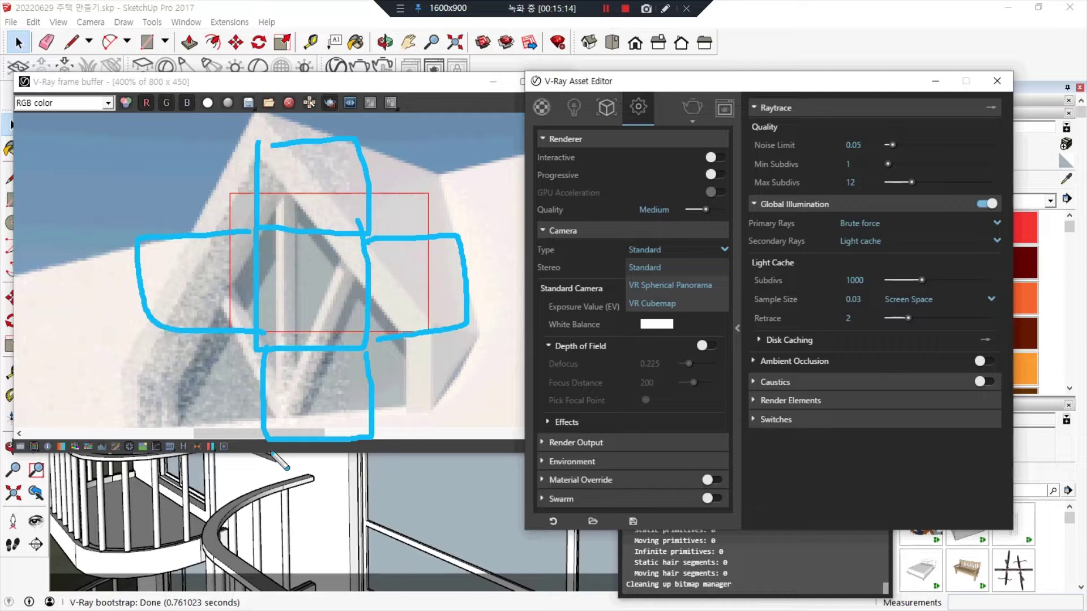
mouse_move(271, 449)
mouse_down()
mouse_move(394, 531)
mouse_move(397, 448)
mouse_up()
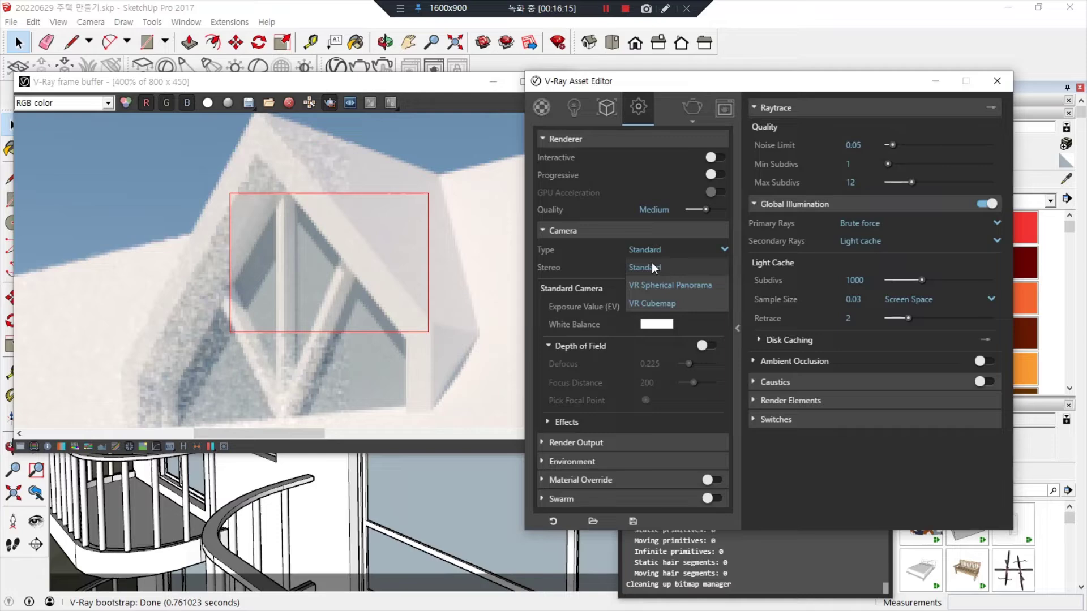
click(652, 263)
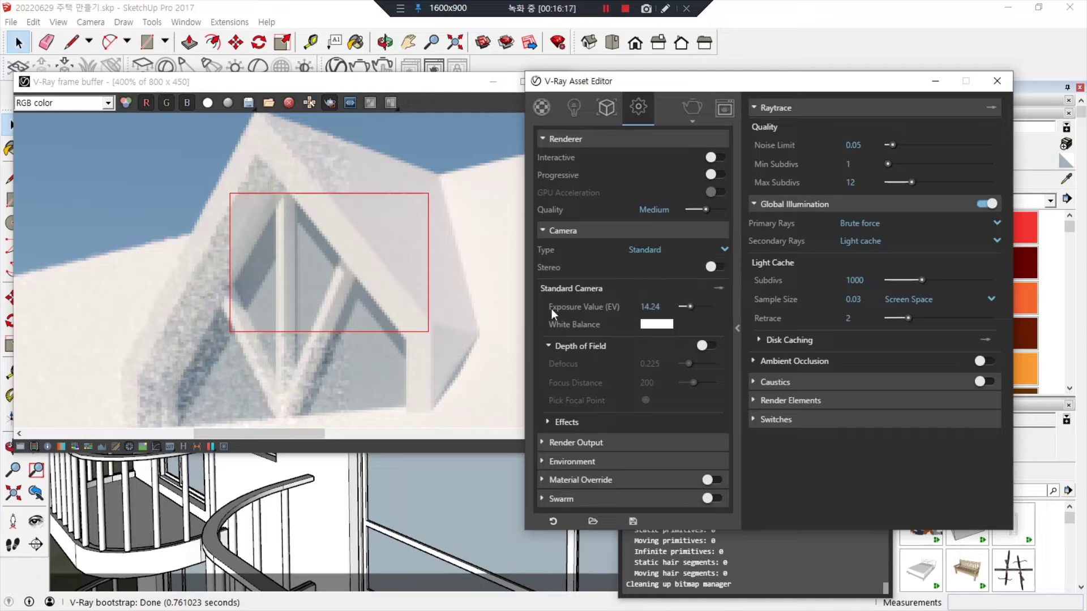
drag(534, 278, 771, 278)
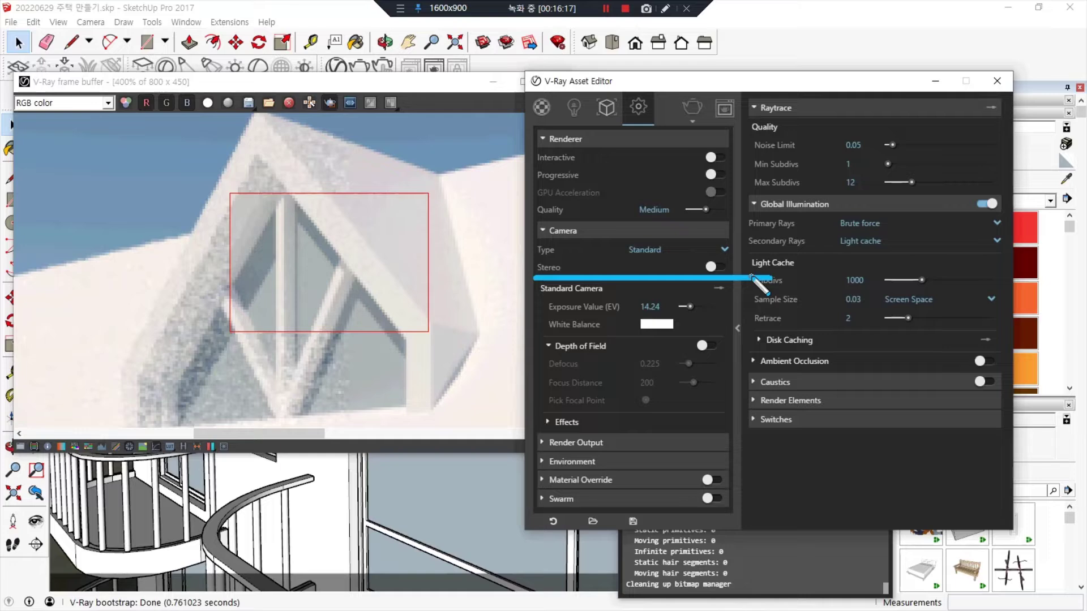
mouse_move(722, 270)
mouse_down()
mouse_move(702, 258)
mouse_move(720, 275)
mouse_up()
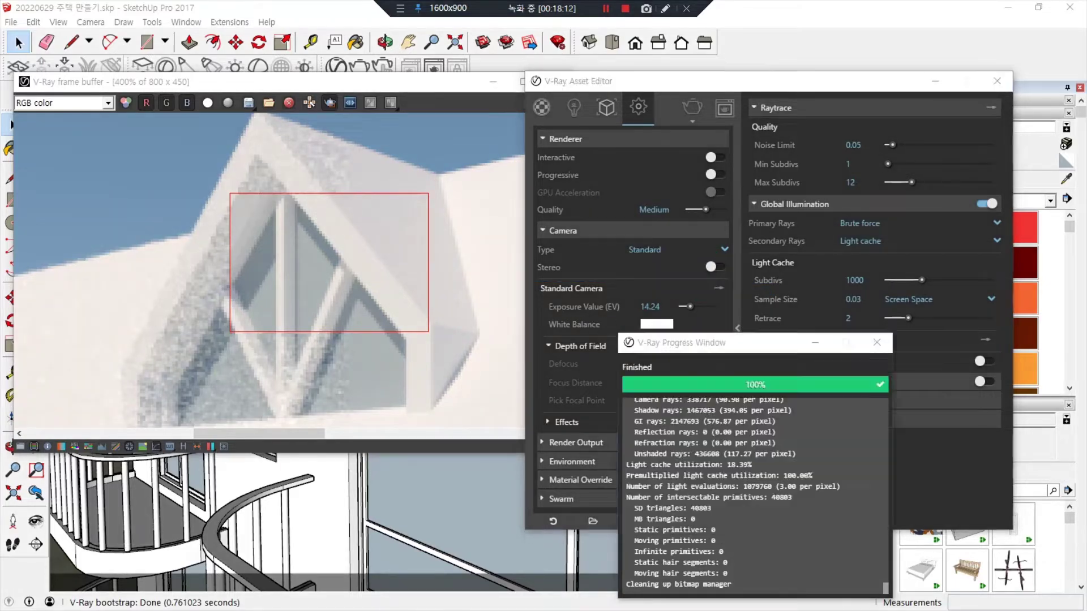
Review the Standard Camera group and its Exposure Value (EV) setting
drag(537, 297, 745, 298)
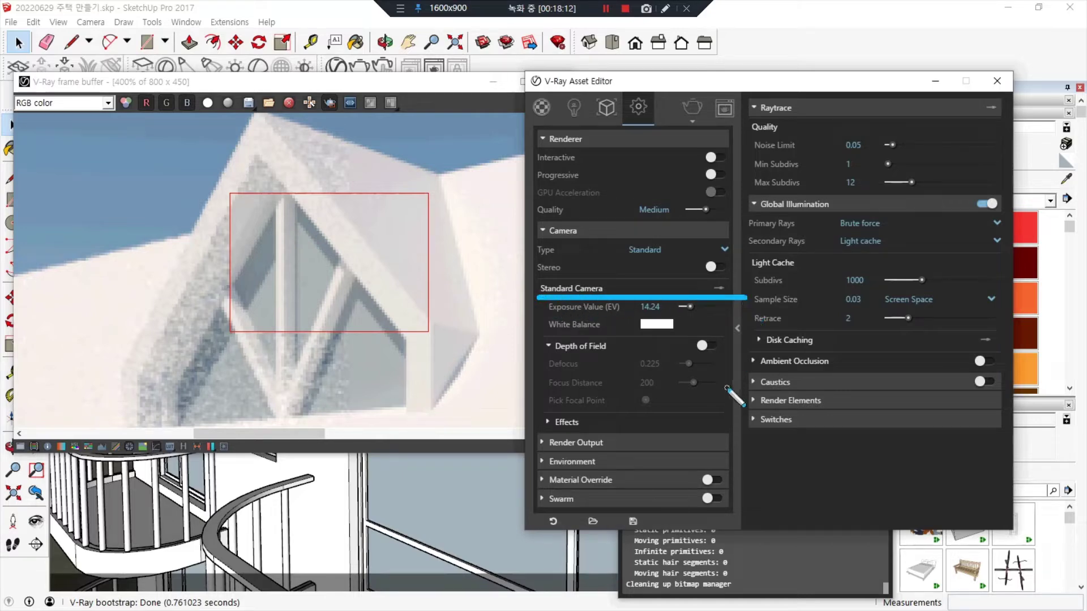
key(ctrl+z)
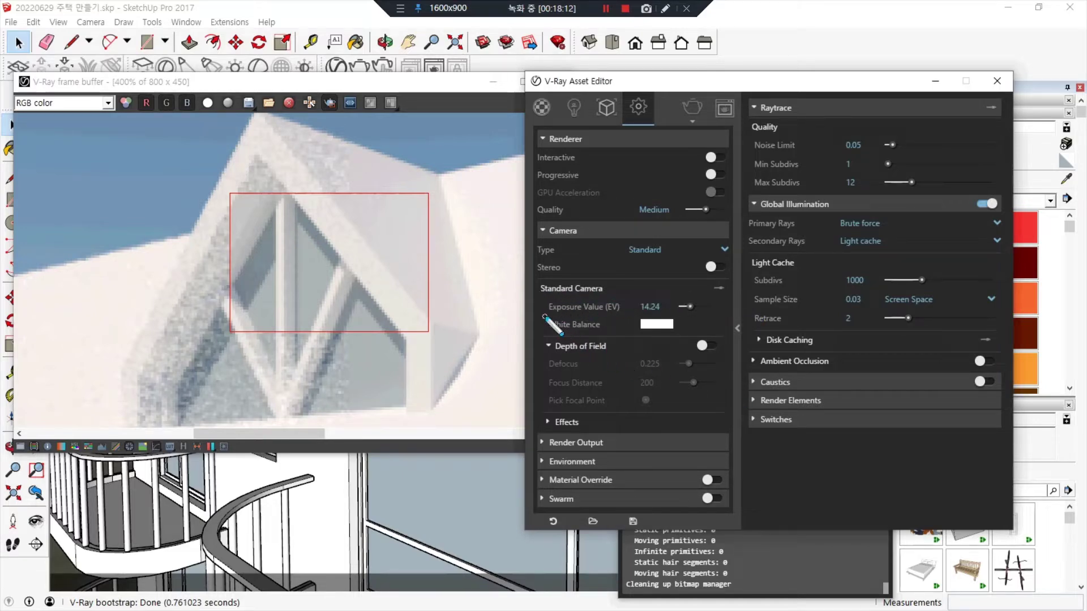
drag(543, 316, 722, 316)
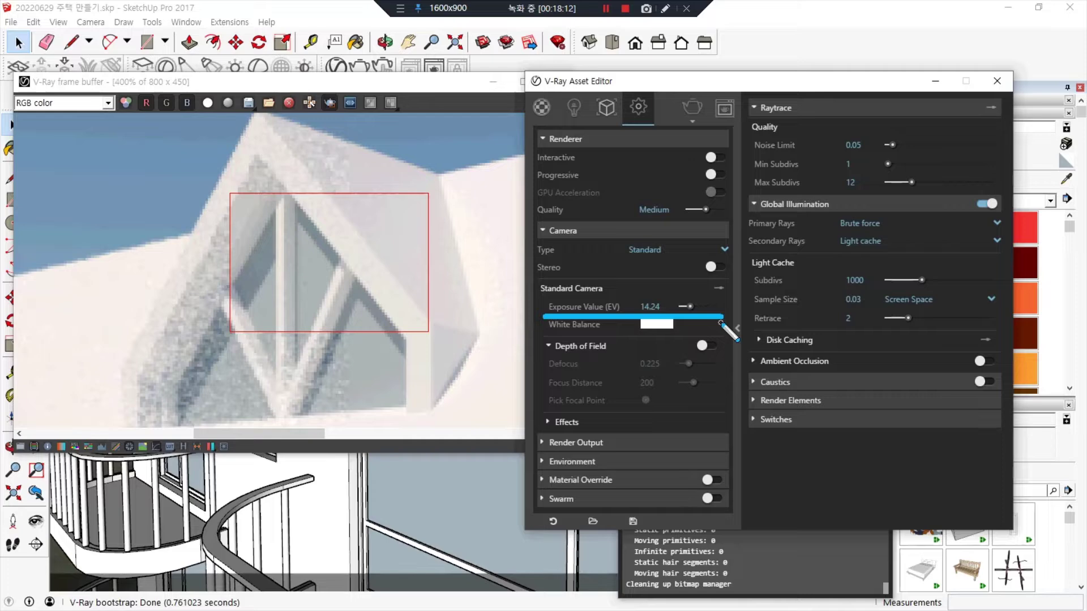
key(Escape)
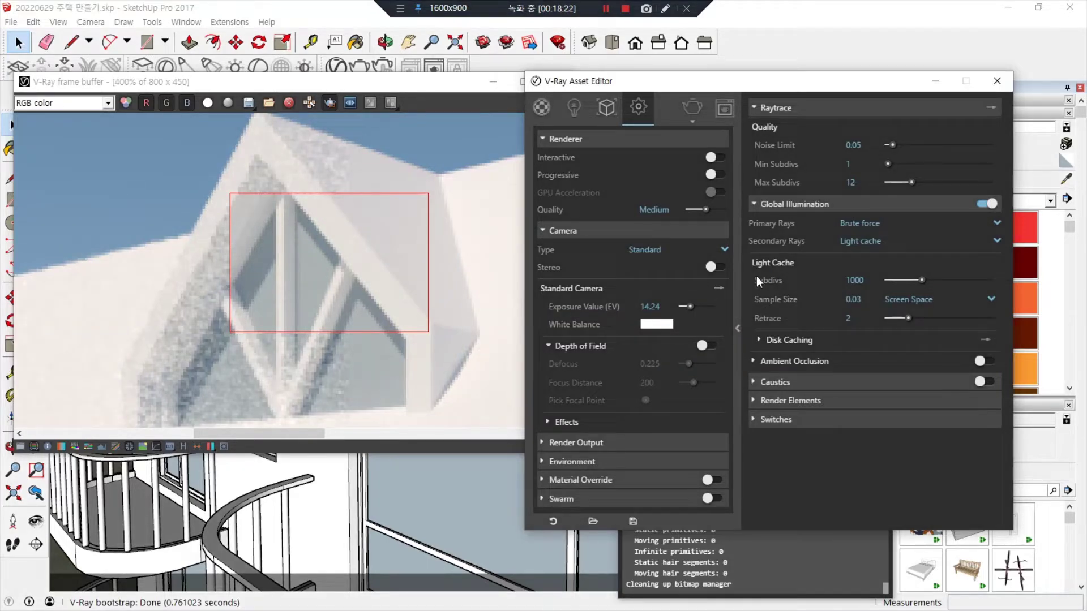
Show the camera's ISO, aperture and shutter speed settings, and re-render the whole house at Medium quality with region rendering off
mouse_move(757, 276)
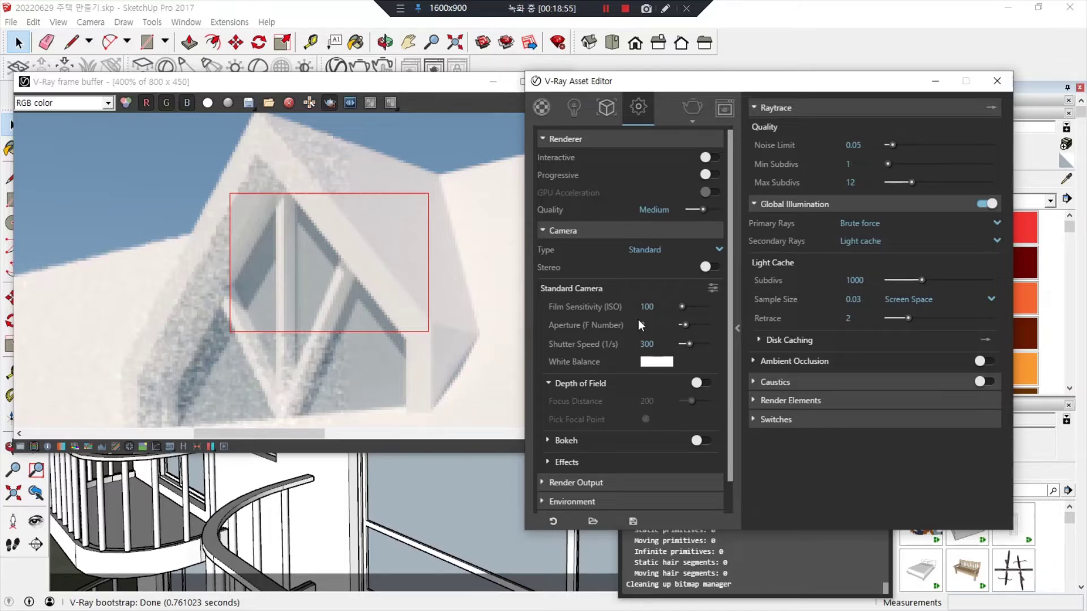
click(451, 222)
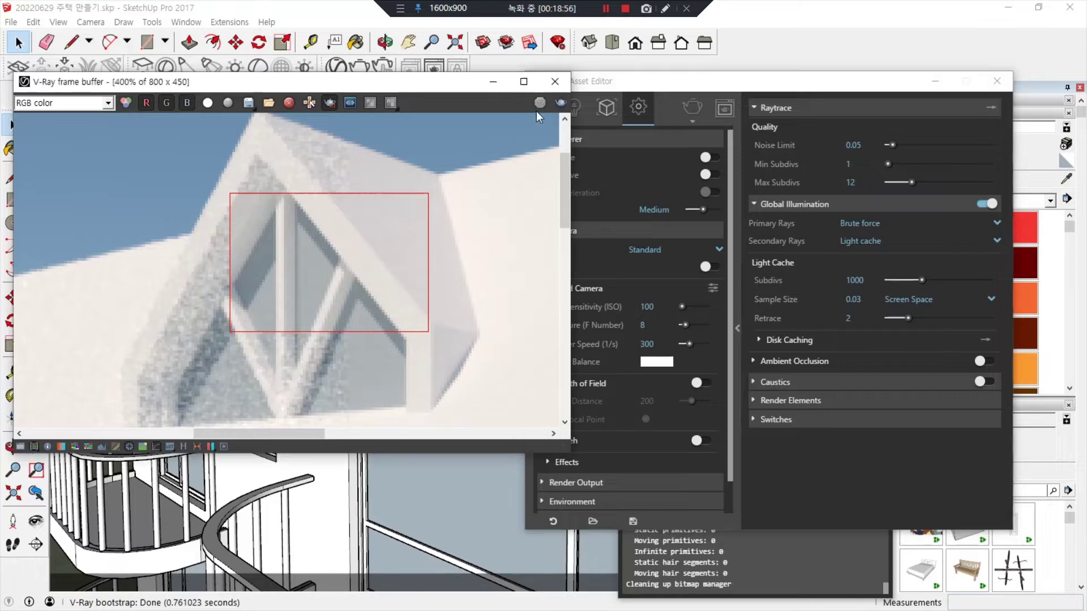
click(560, 103)
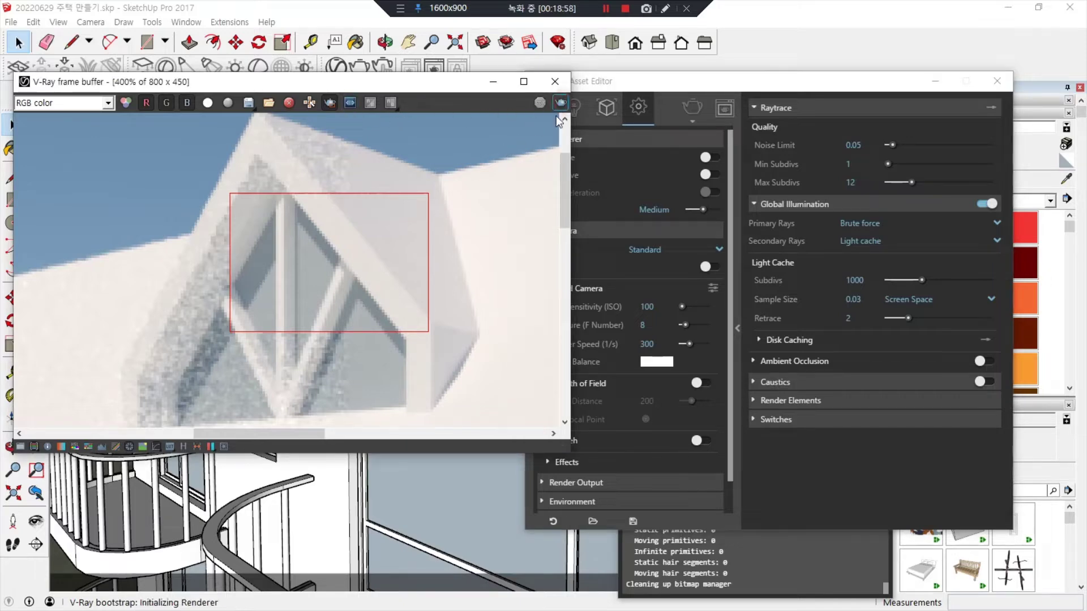
scroll(411, 229, down, 1)
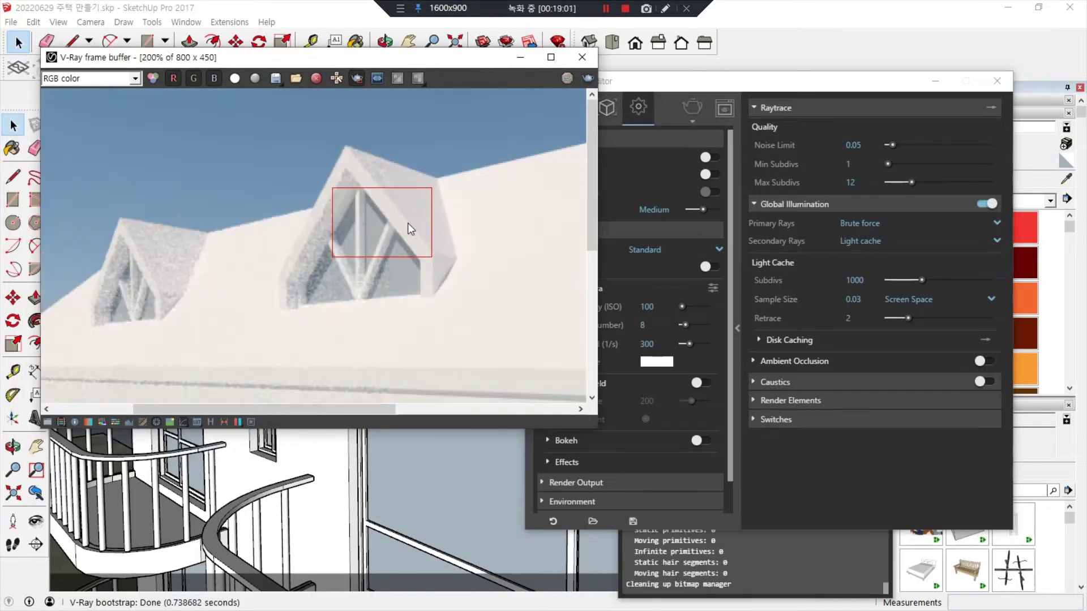
click(357, 78)
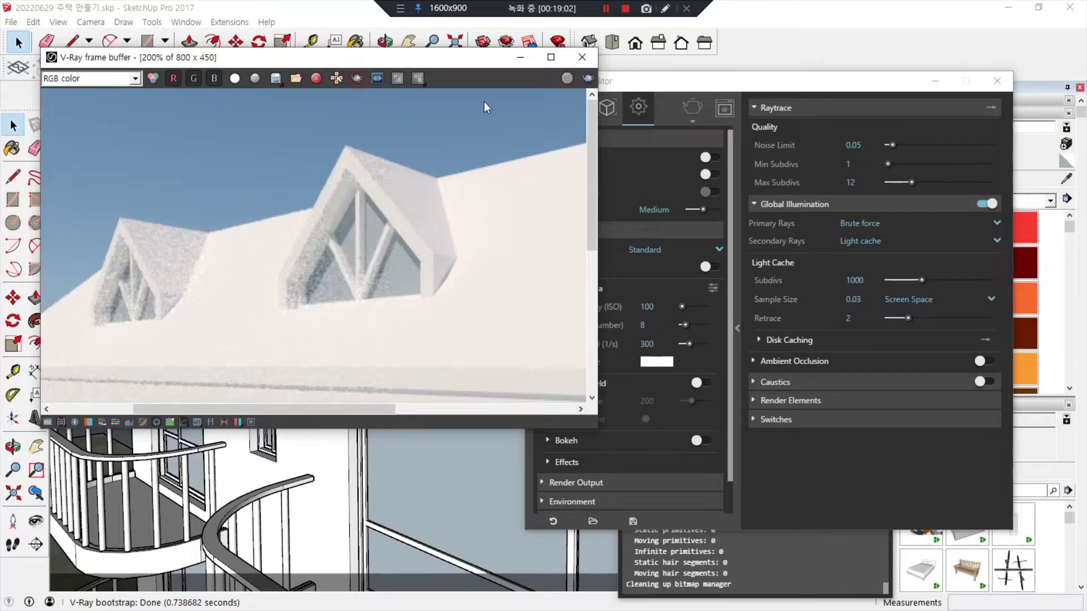
click(588, 79)
scroll(420, 227, down, 1)
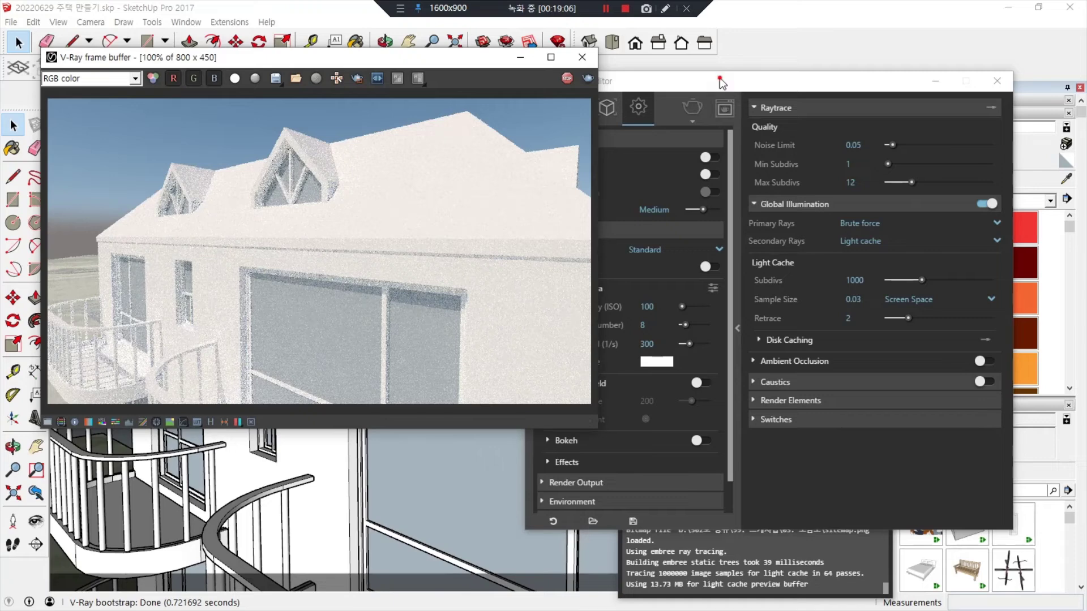
drag(719, 77, 801, 67)
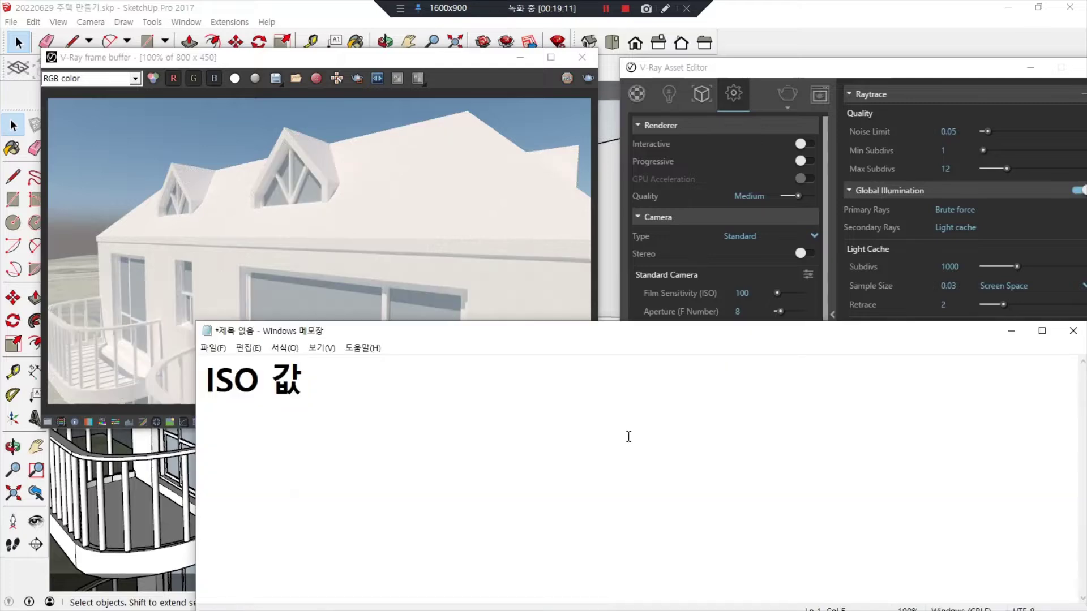
Replace the word after ISO in the Notepad note so the line reads "ISO 필름에 감광물질 - 빛에 반응하는"
key(BackSpace)
key(BackSpace)
key(BackSpace)
key(BackSpace)
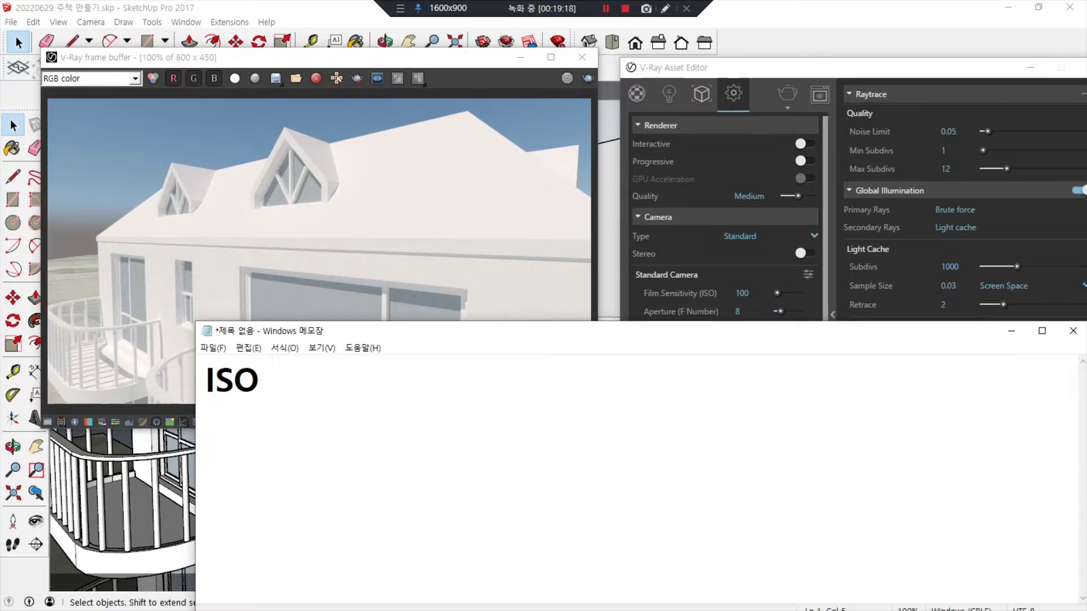
text(필름)
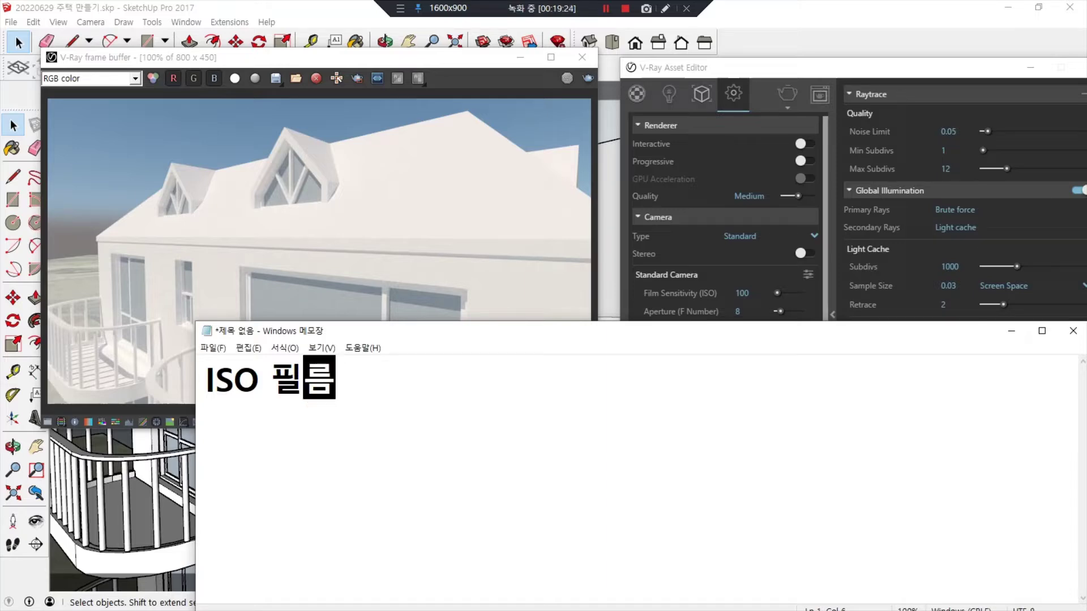
text(에 가)
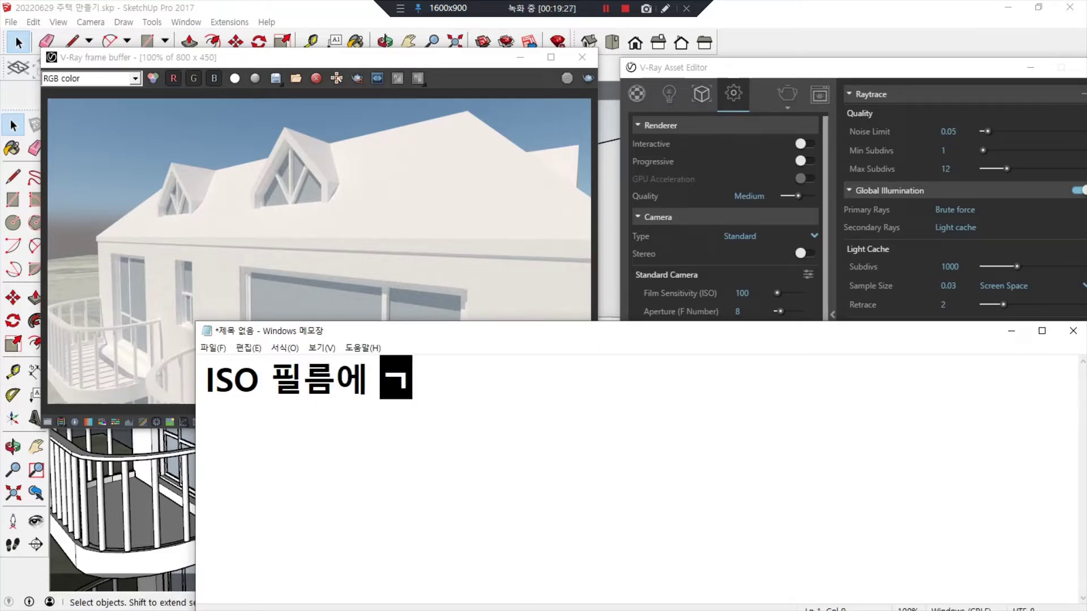
text(감광물)
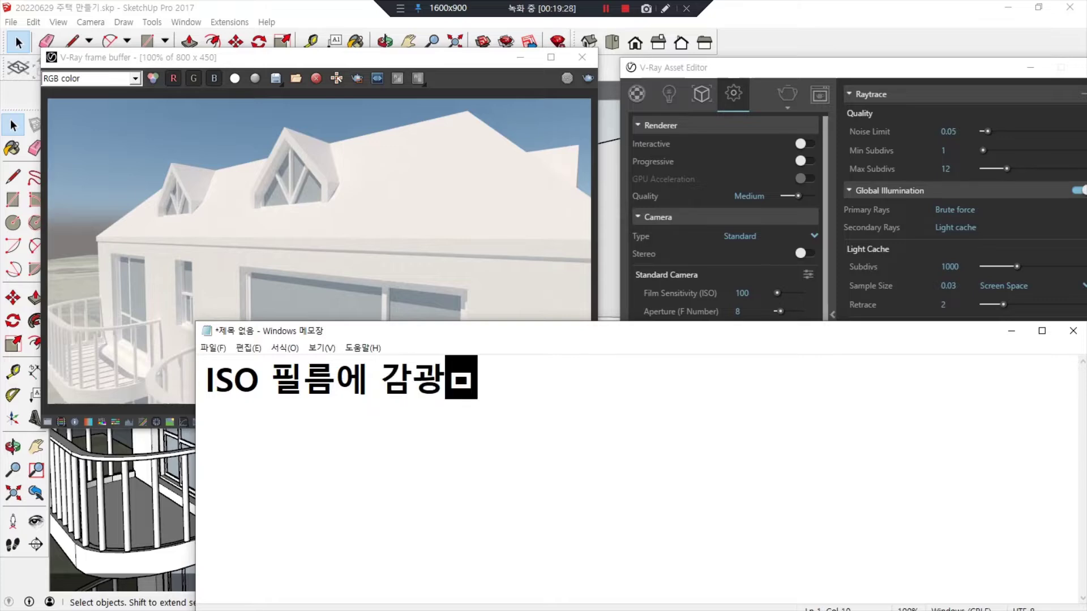
text(질)
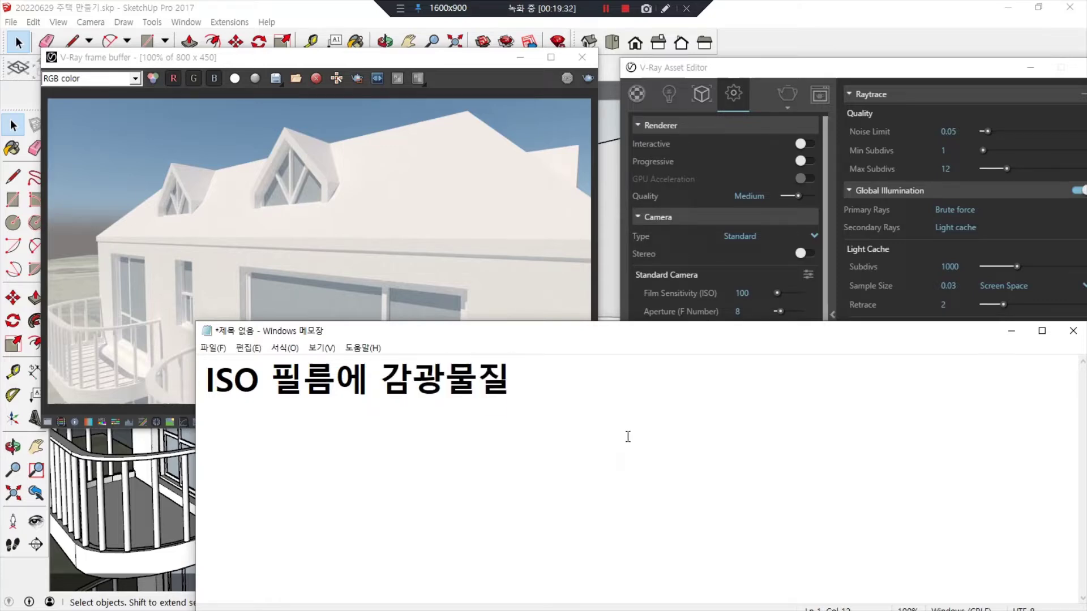
text( - 비빛에 반응ㅎ)
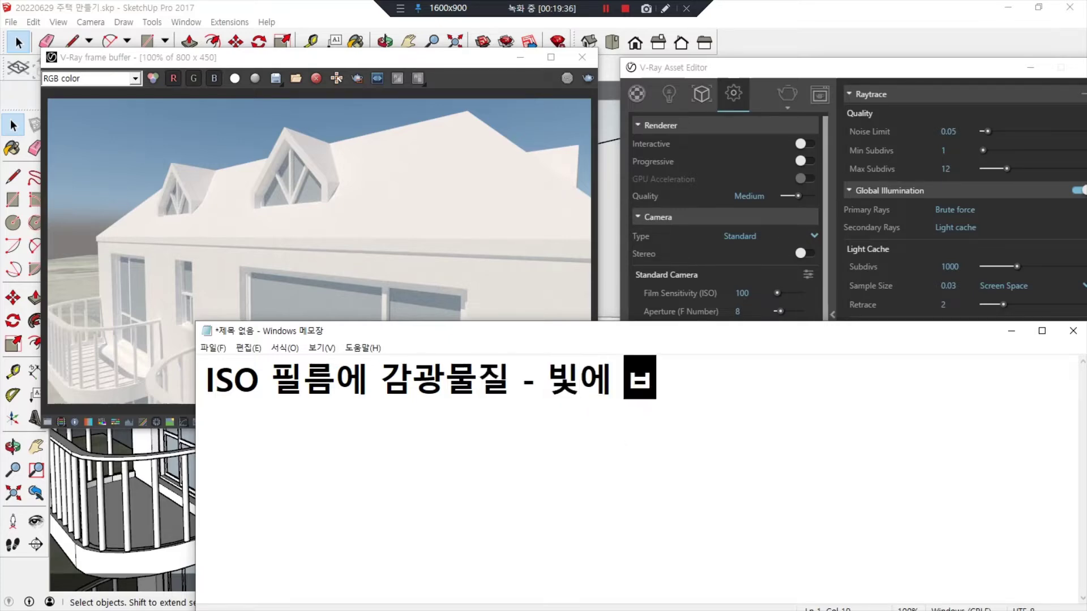
text(하는)
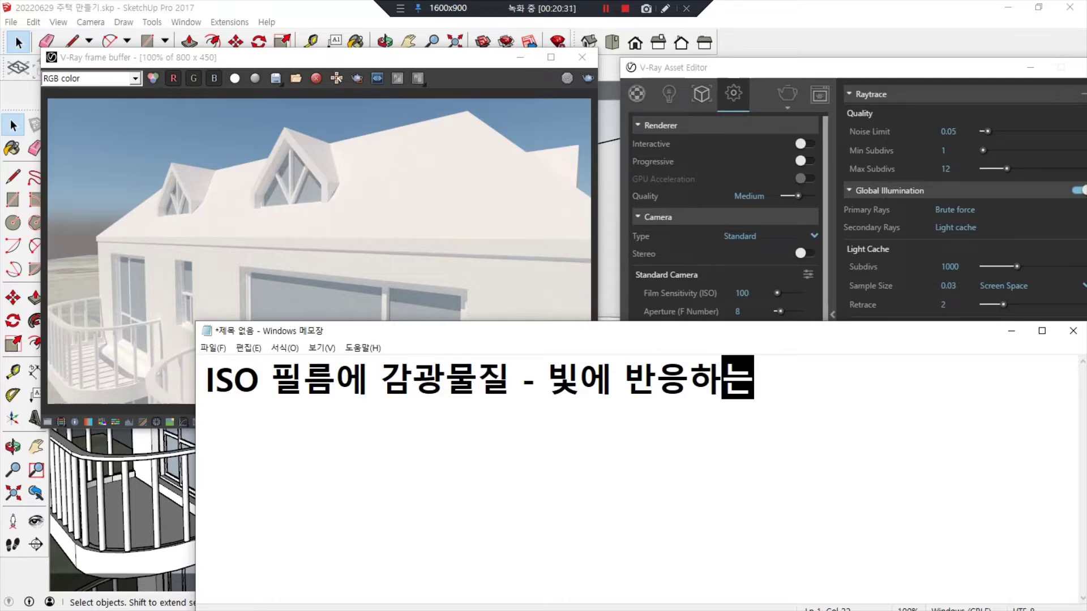
Back in the V-Ray frame buffer, render a region around the smaller dormer with Film Sensitivity (ISO) set to 50
click(411, 60)
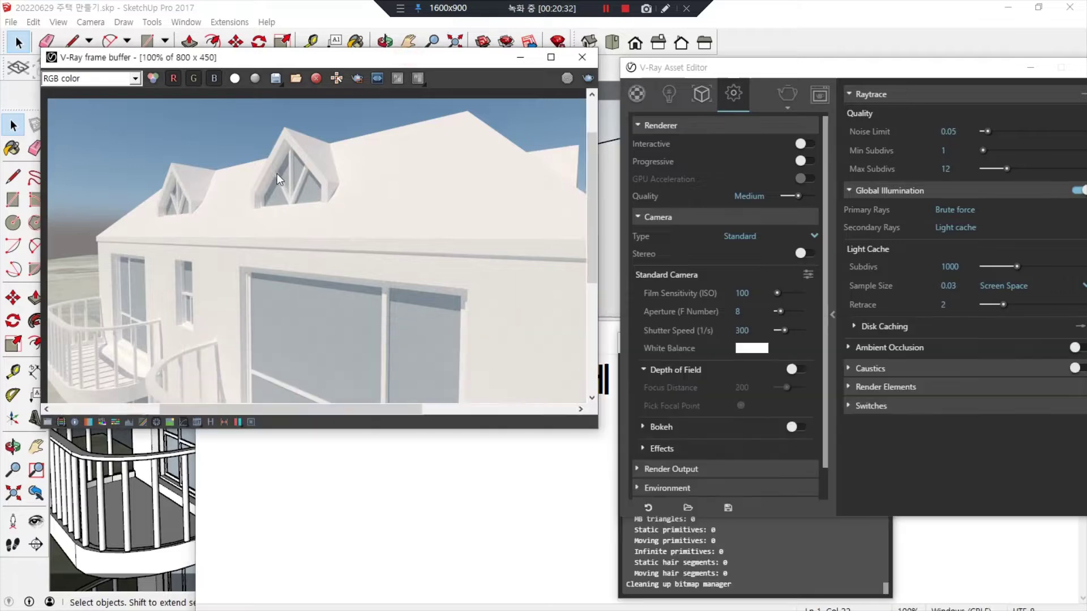
scroll(277, 174, up, 1)
scroll(281, 160, down, 1)
scroll(215, 178, up, 1)
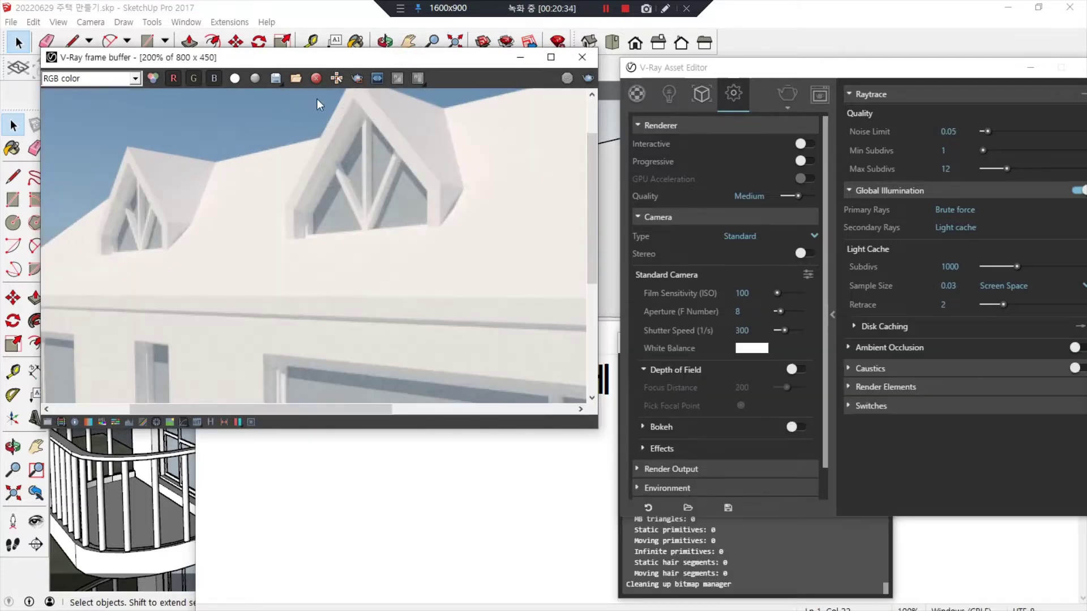
click(356, 78)
drag(78, 120, 229, 276)
click(754, 294)
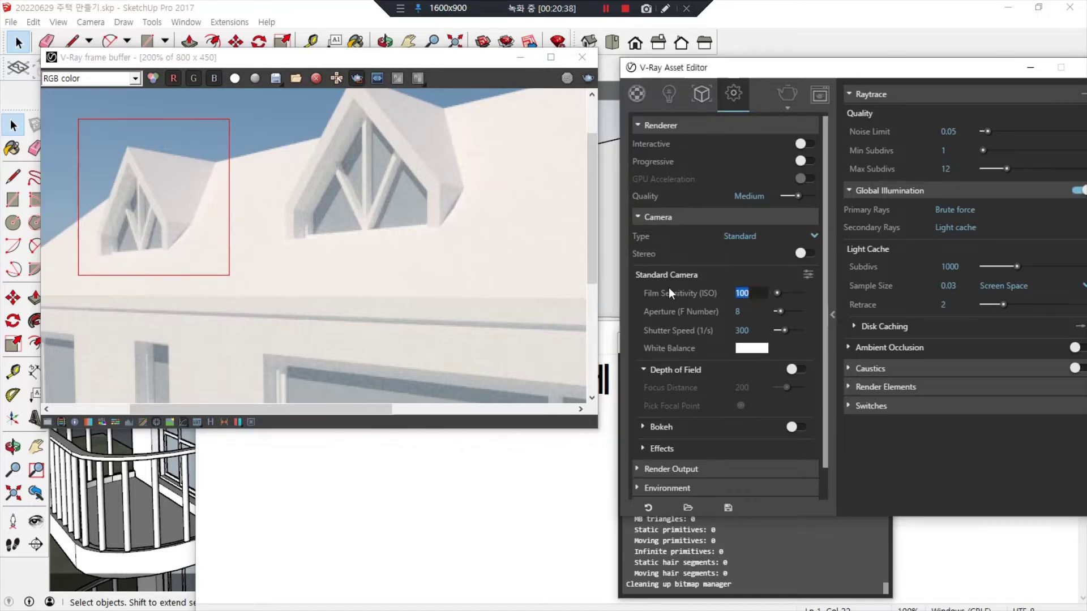
text(50)
key(Return)
click(589, 79)
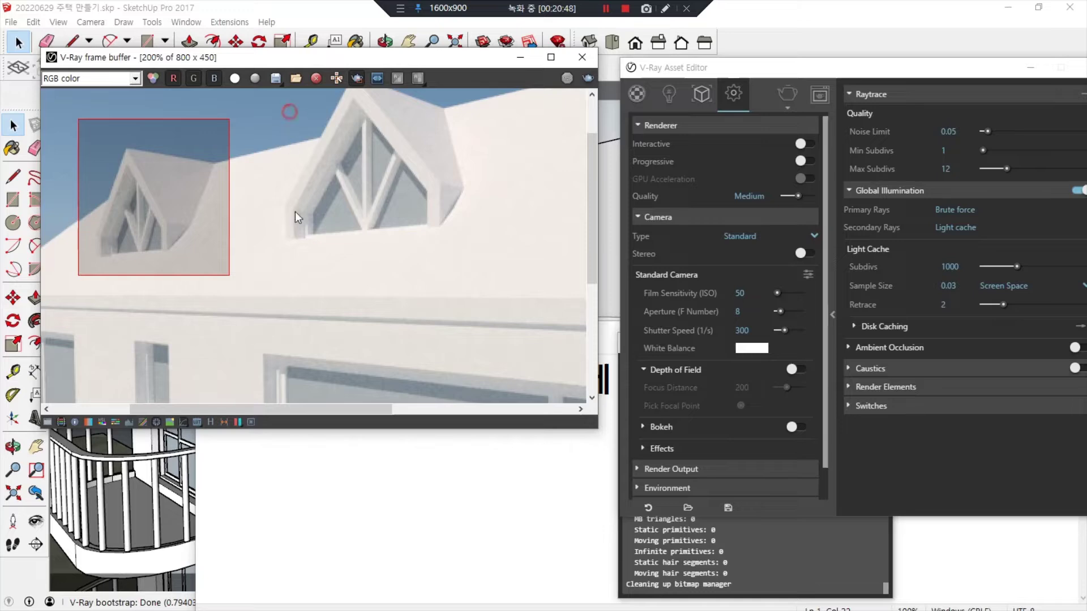
Render a region around the larger dormer with Film Sensitivity (ISO) set to 200
drag(288, 111, 477, 282)
double_click(740, 293)
text(200)
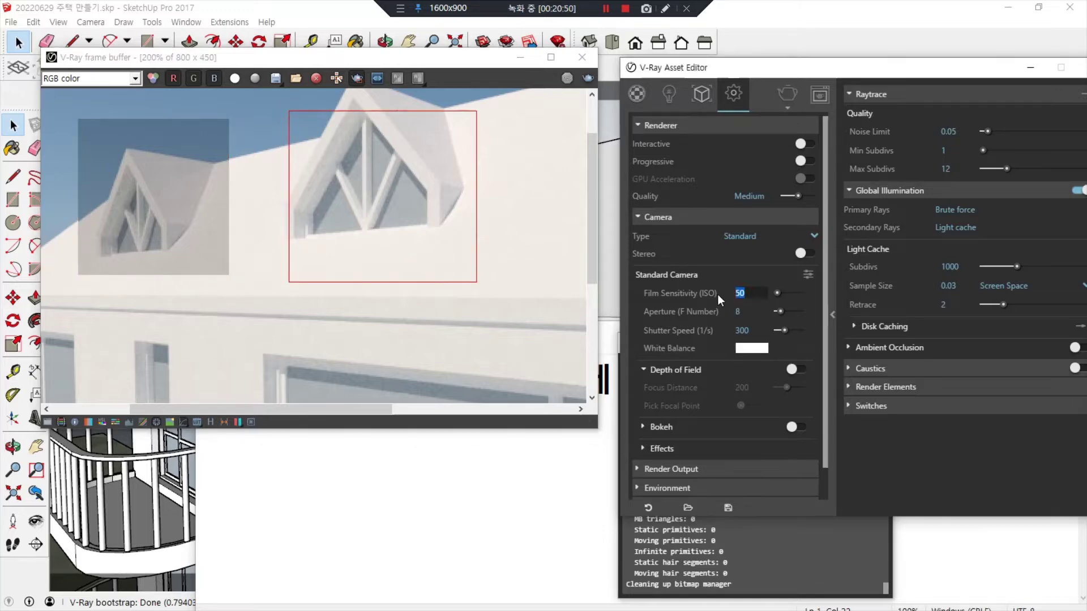
key(Return)
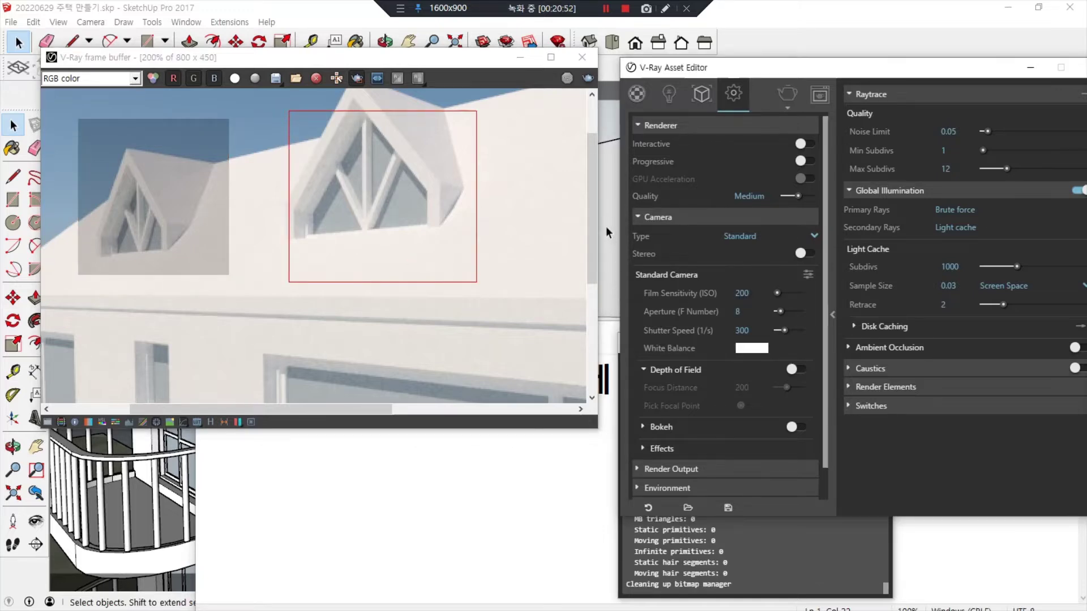
click(588, 77)
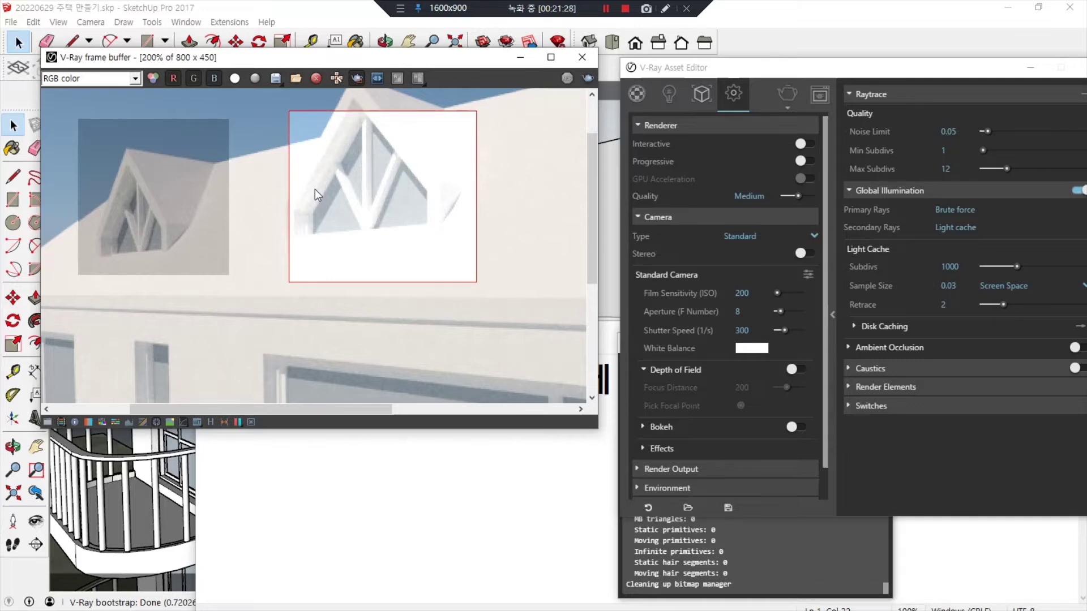
Switch to the Notepad note and add an indented second line listing "100, 200, 400, 800"
key(alt+Tab)
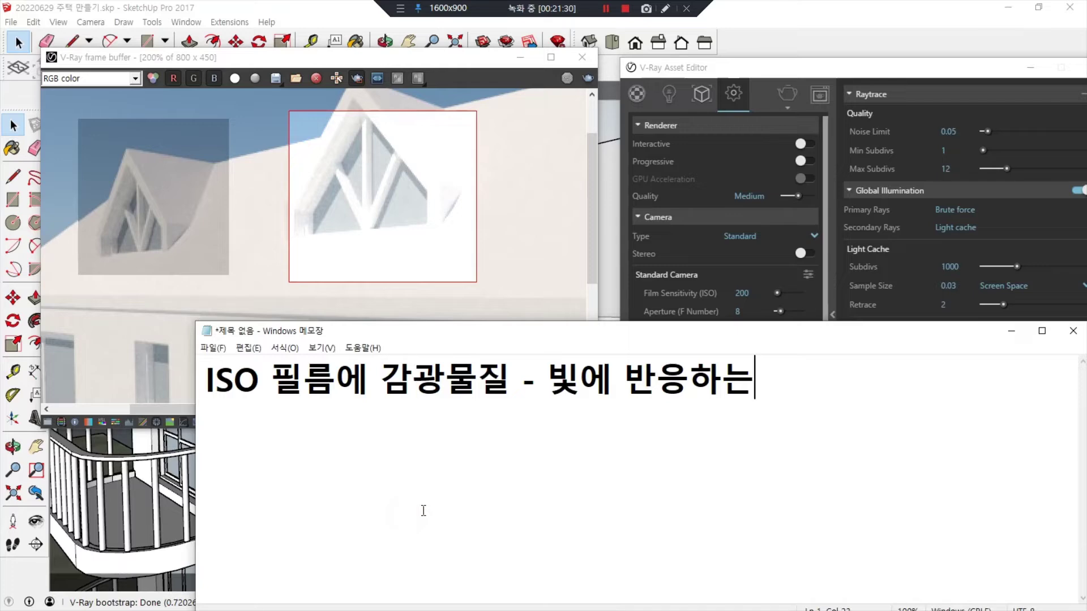
key(Return)
text(100, 2)
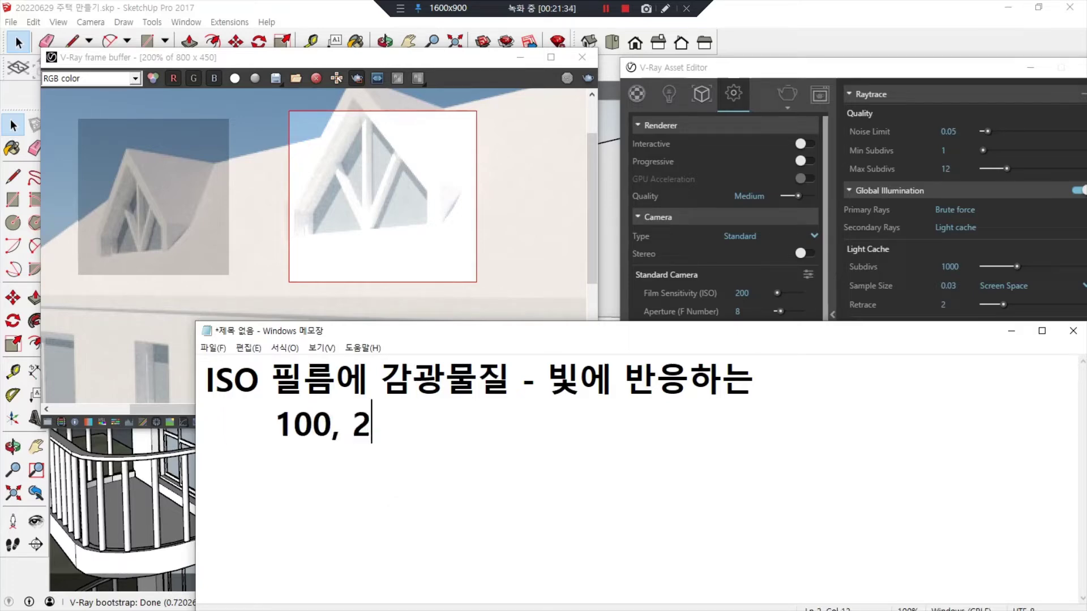
text(00, 4)
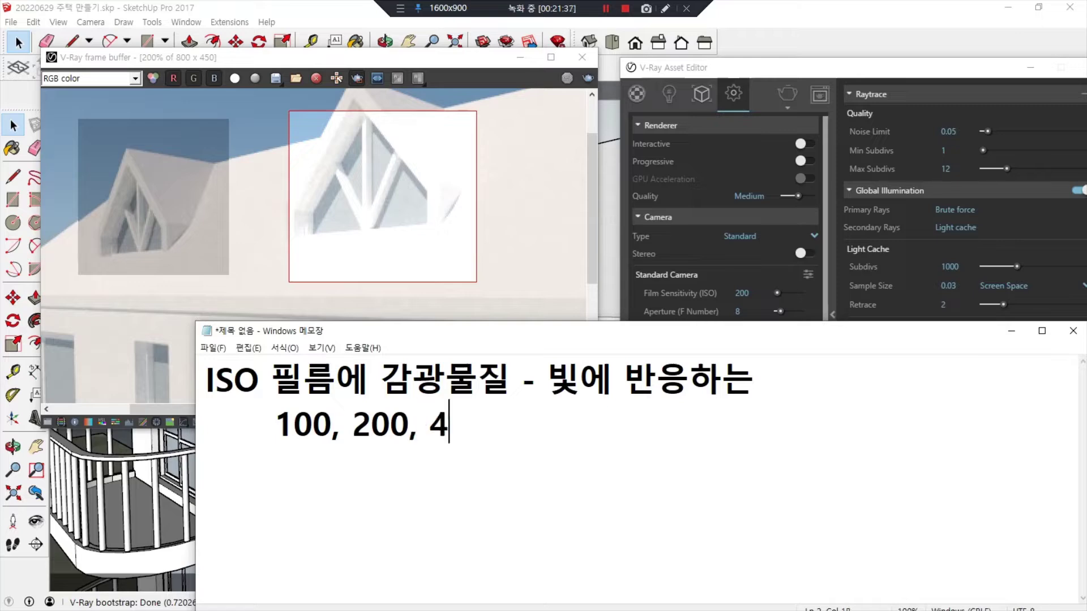
text(00, 8)
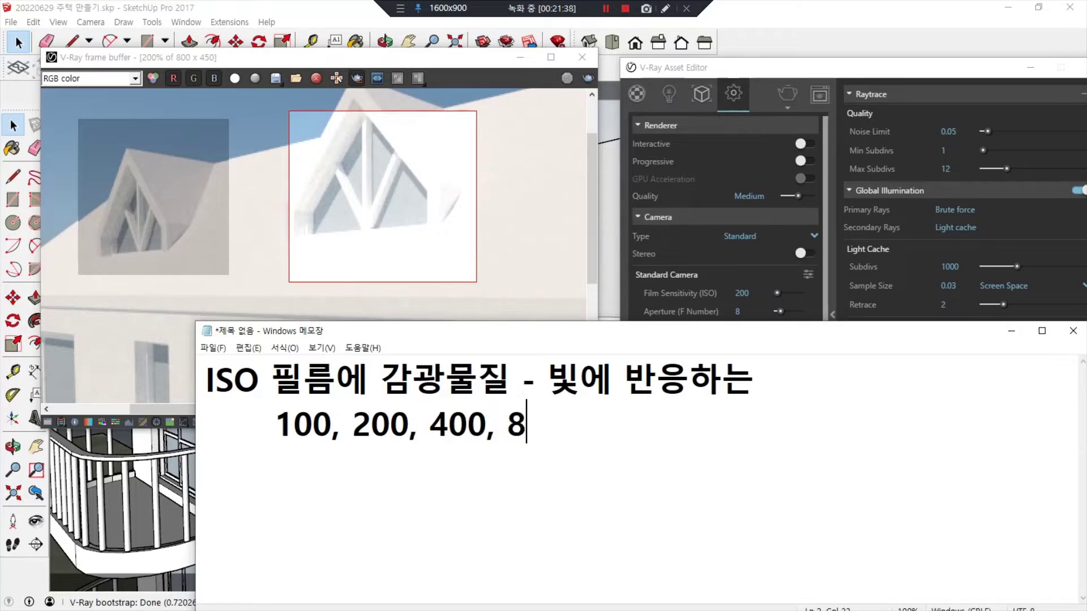
text(00,)
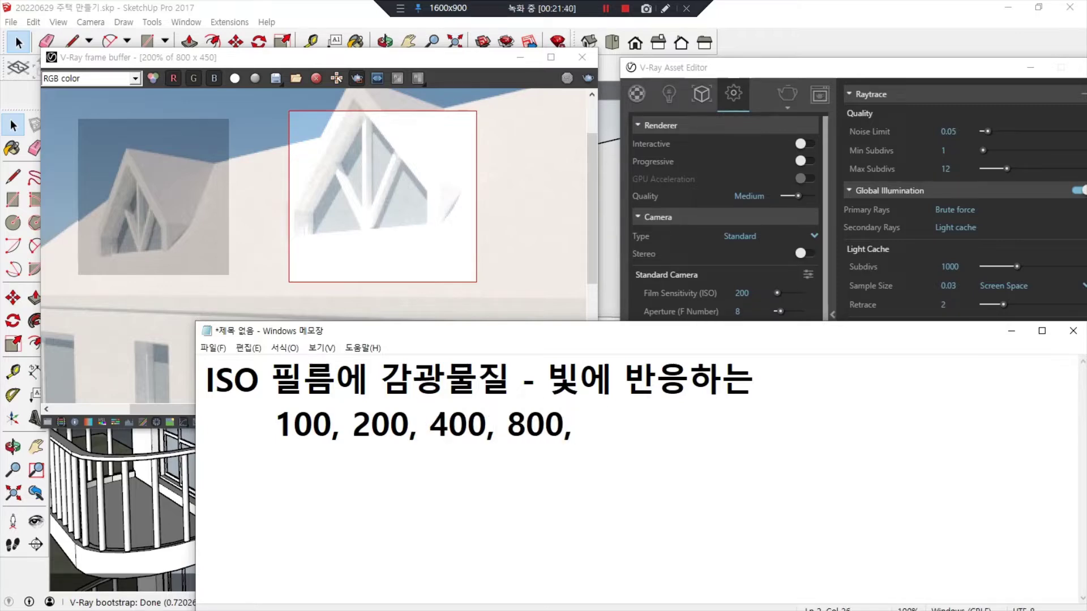
key(BackSpace)
Break the ISO list after 100, removing the comma and moving "200, 400, 800" onto its own line
key(Left)
key(Left)
key(Left)
key(Left)
key(Left)
key(Left)
key(Left)
key(Left)
key(Left)
key(Left)
key(Left)
key(Left)
key(Left)
key(Left)
key(Left)
key(Left)
key(Right)
key(Delete)
key(Delete)
key(Return)
key(Tab)
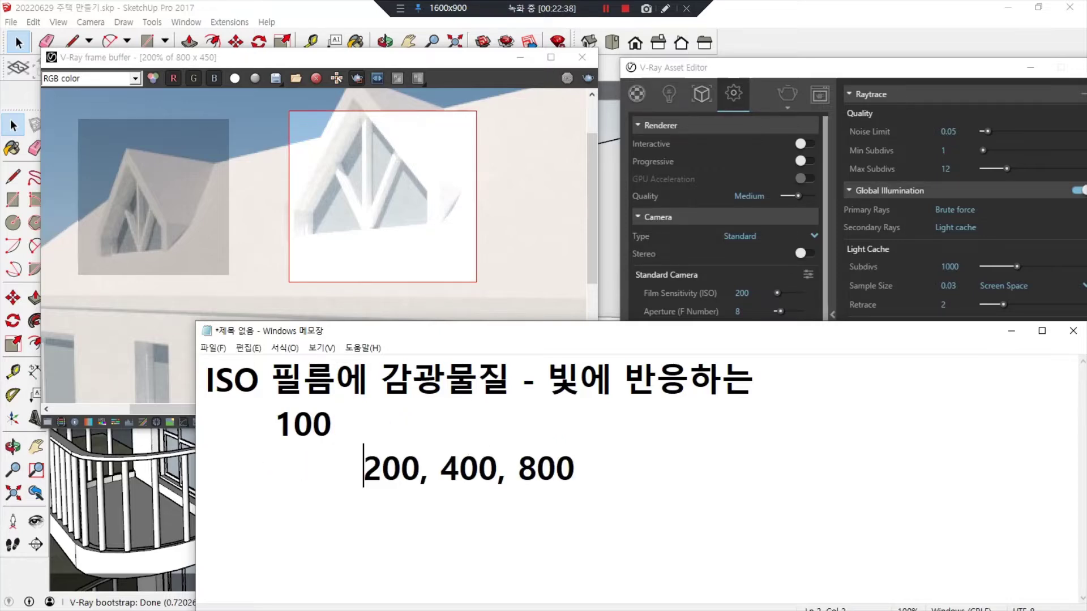
Replace the indent of the "200, 400, 800" line with the leading spaces of the 100 line so both align
key(Up)
key(Left)
key(Left)
key(shift+Home)
key(Left)
key(Down)
key(shift+Right)
key(Delete)
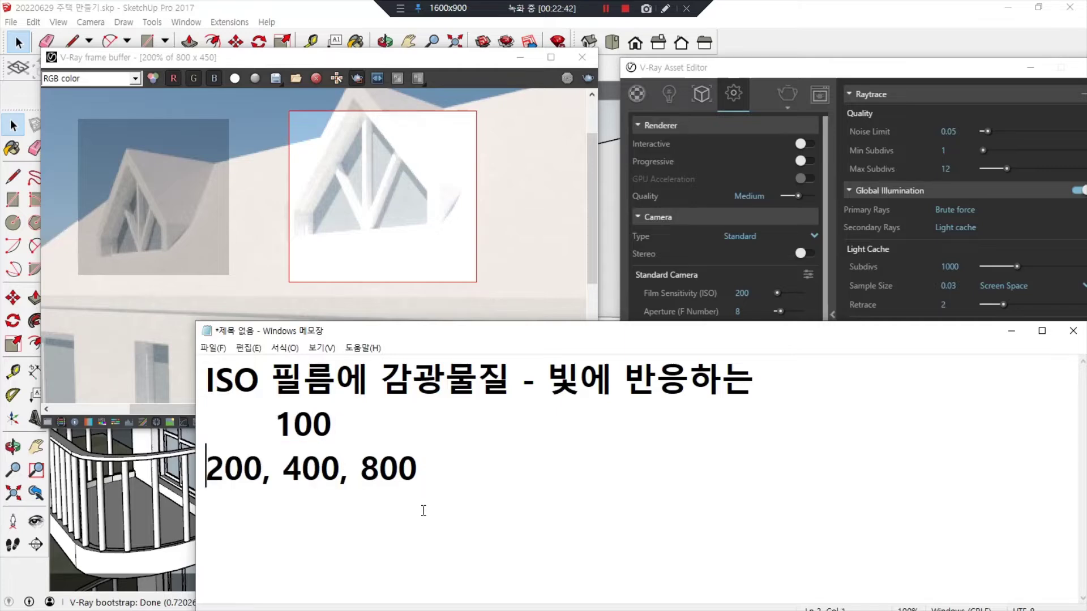
key(ctrl+v)
Append "8월1일 오후2시" after 100 on the note's first ISO value line
key(Up)
key(Right)
key(Right)
key(Right)
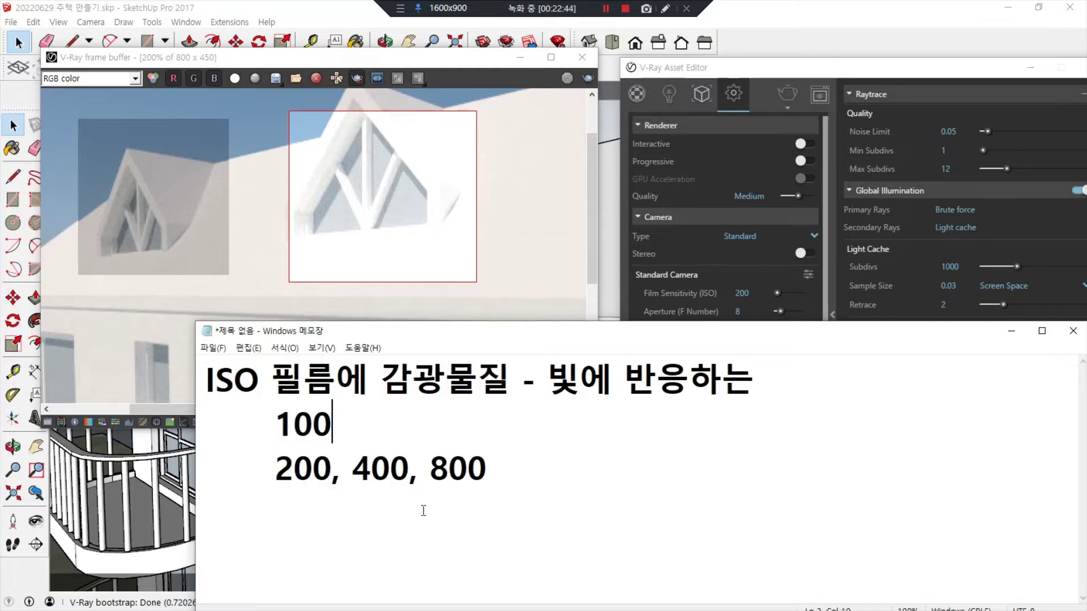
text(8dn)
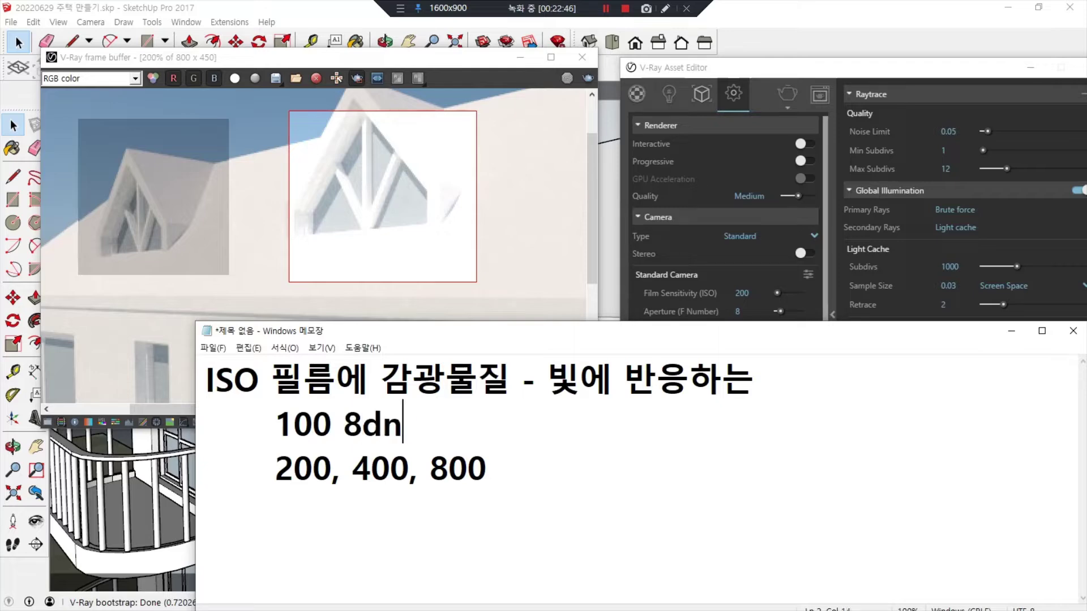
key(BackSpace)
key(BackSpace)
key(Hangul)
text(워ㄹ1이)
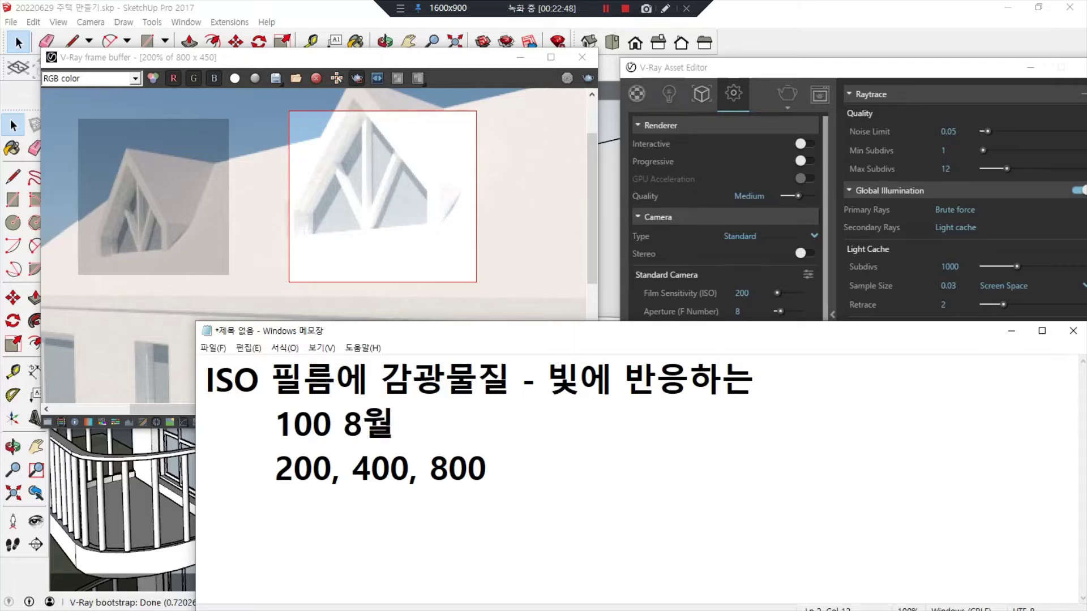
text(ㄹ 오후2)
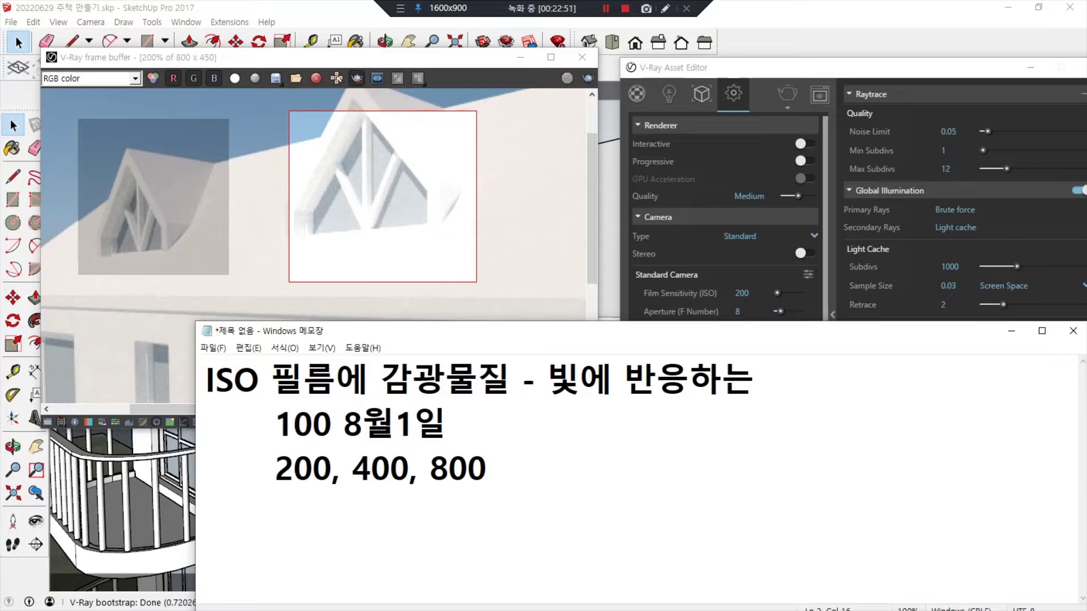
text(시)
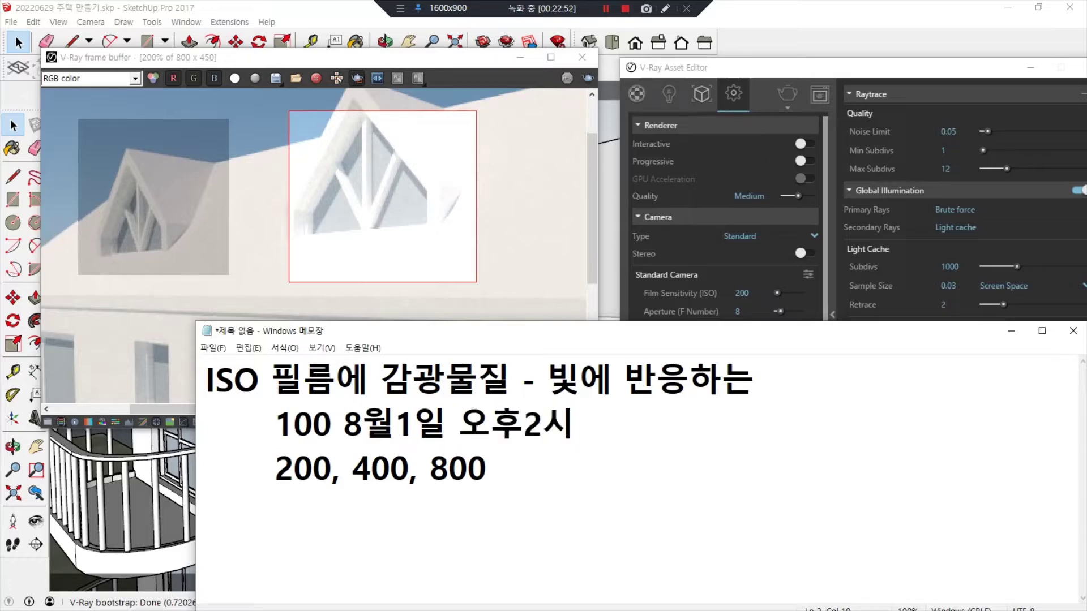
Break the ISO list after 200, removing the comma and moving "400, 800" onto its own aligned line
click(423, 511)
key(Left)
key(Left)
key(Left)
key(Left)
key(Left)
key(Left)
key(BackSpace)
key(BackSpace)
key(Return)
key(Up)
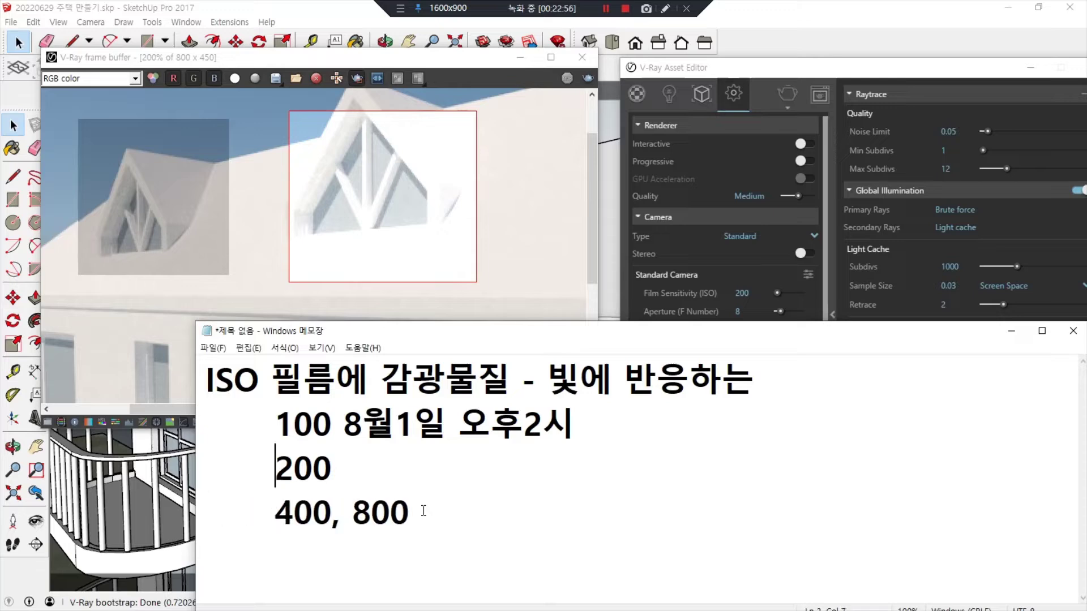
Append "8월1일 오후 4~6시" after 200 on its line in the note
key(End)
text(8월1일)
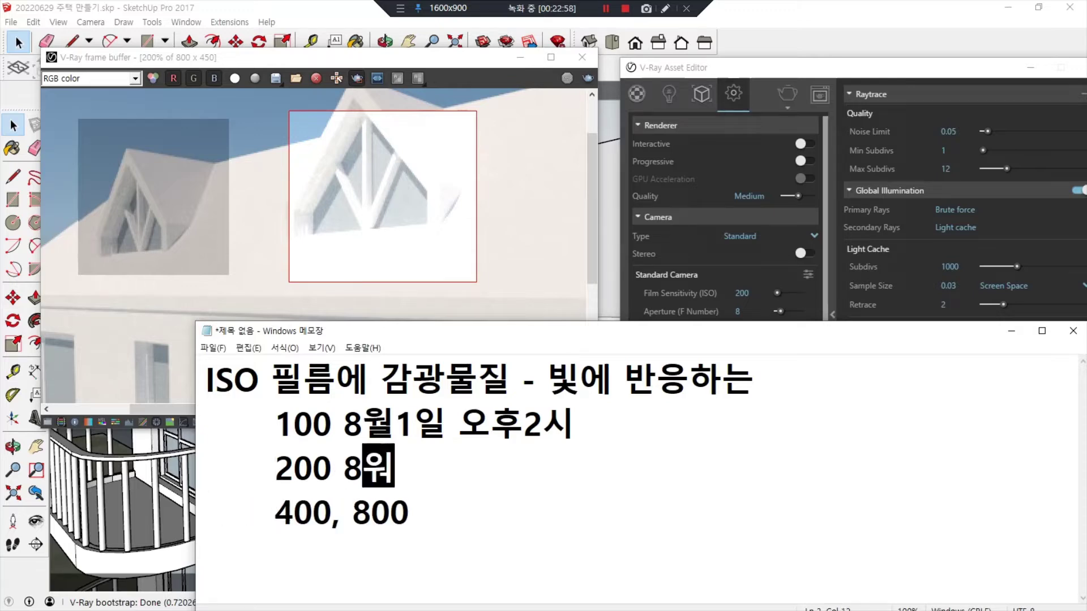
text( 오)
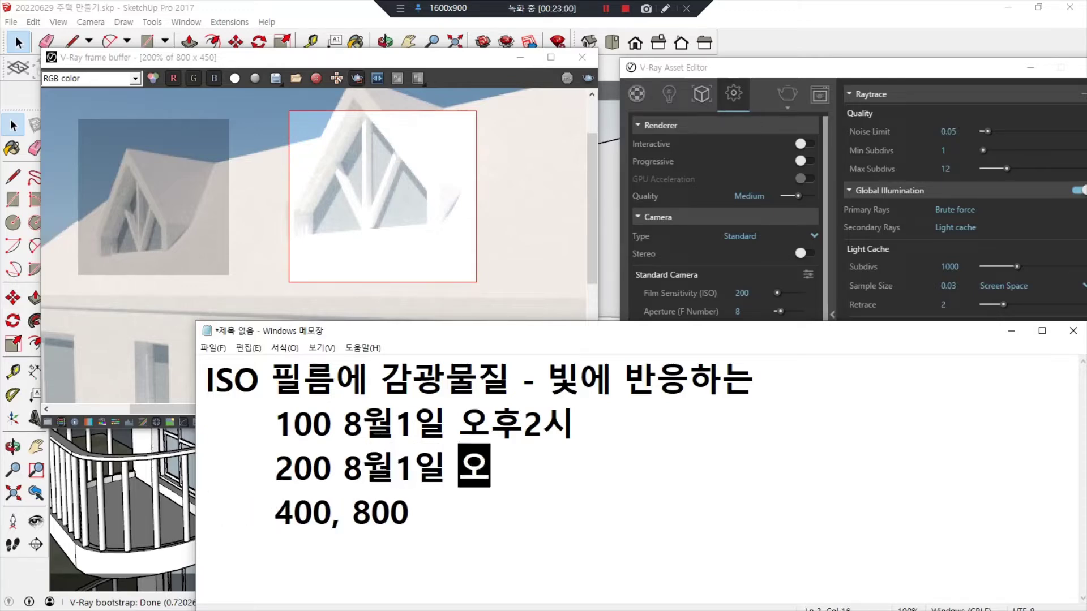
text(후 4~)
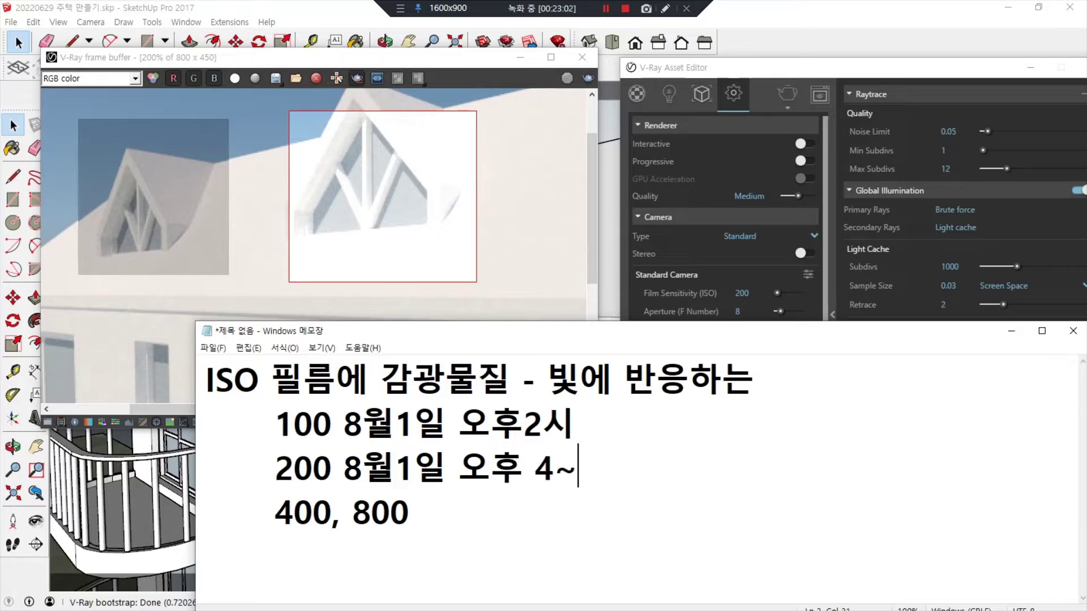
text(6시)
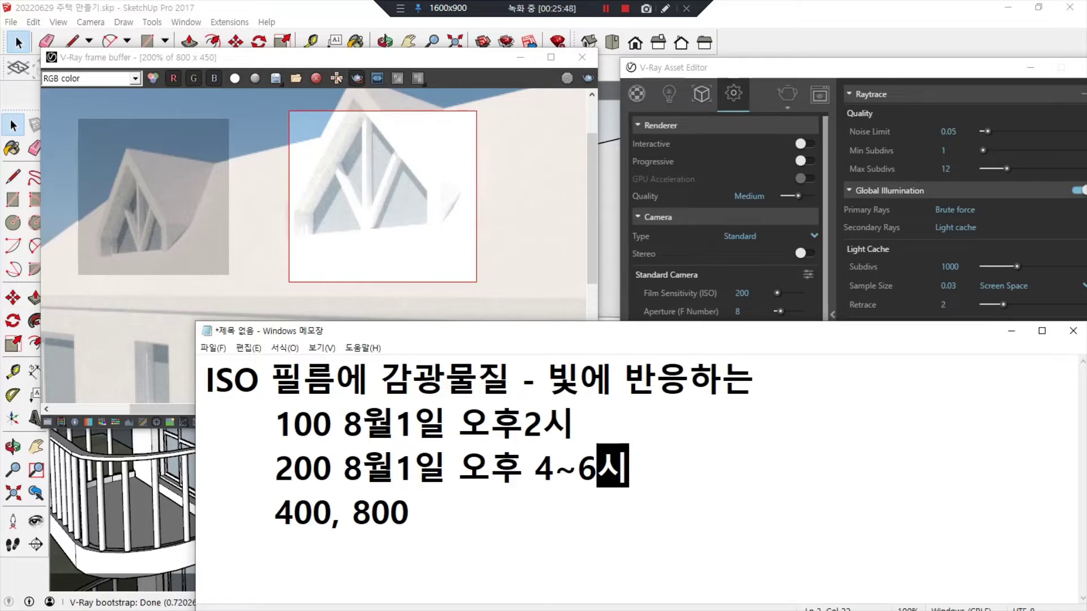
Append "실내에서 후레쉬 없이" to the end of the "400, 800" line
click(409, 512)
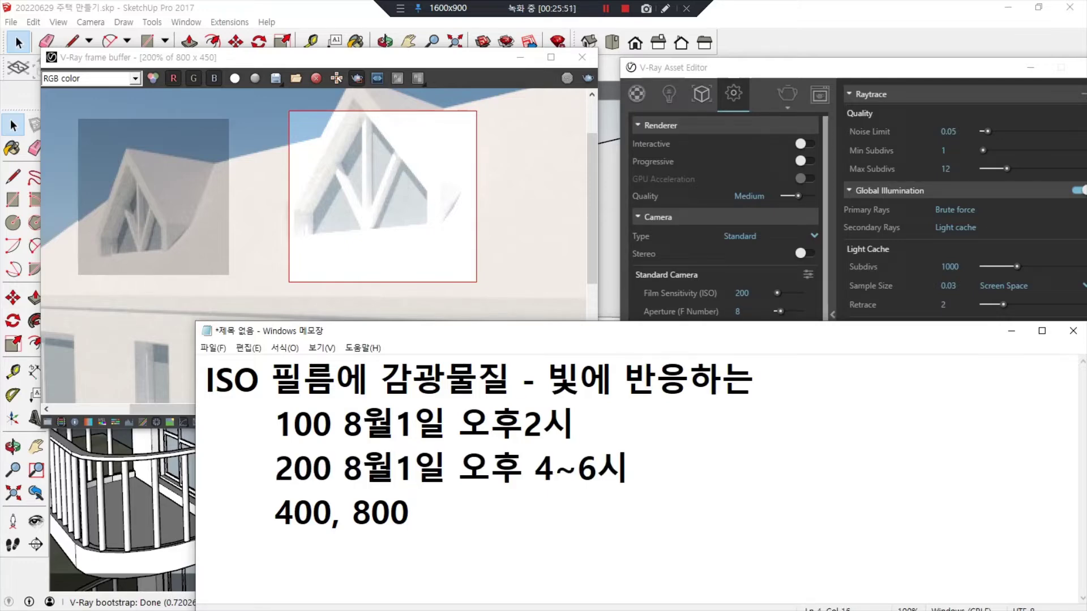
text(tlf)
key(BackSpace)
key(BackSpace)
key(BackSpace)
key(Hangul)
text(실ㄴ)
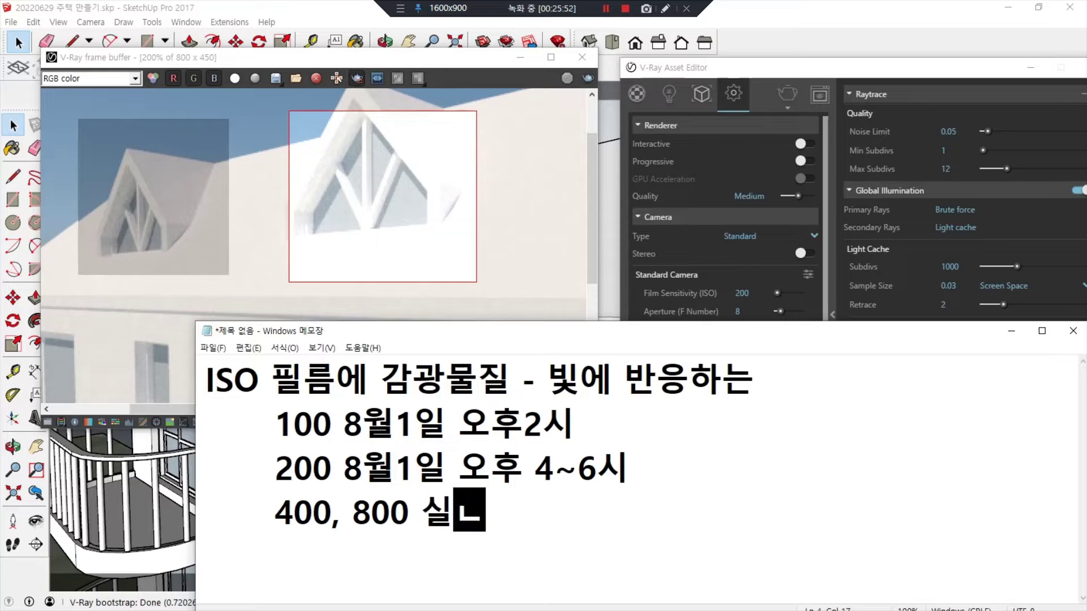
text(ㅐ)
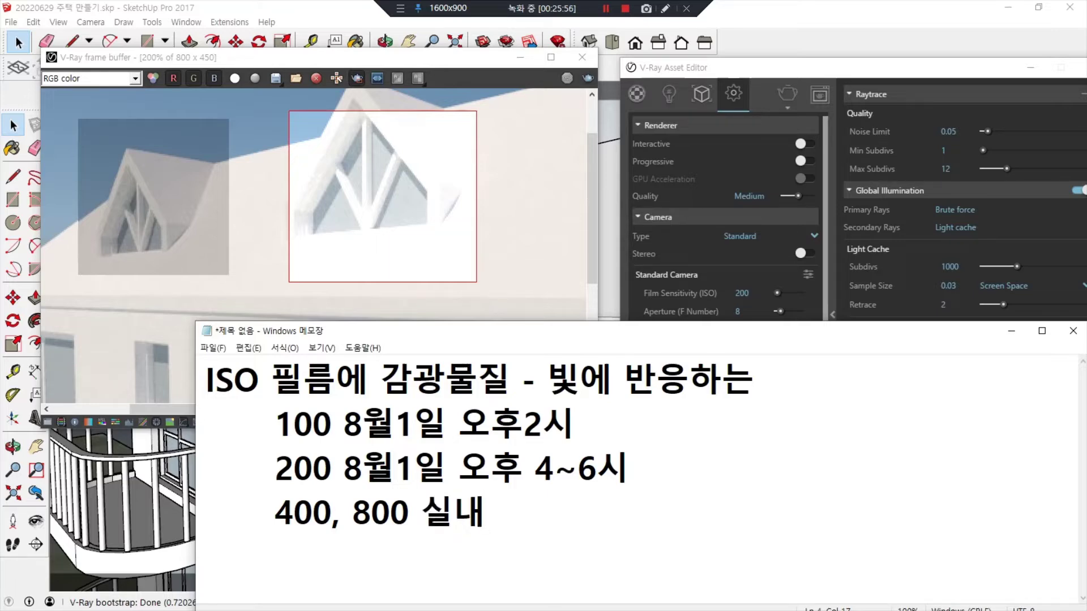
text(에서 후)
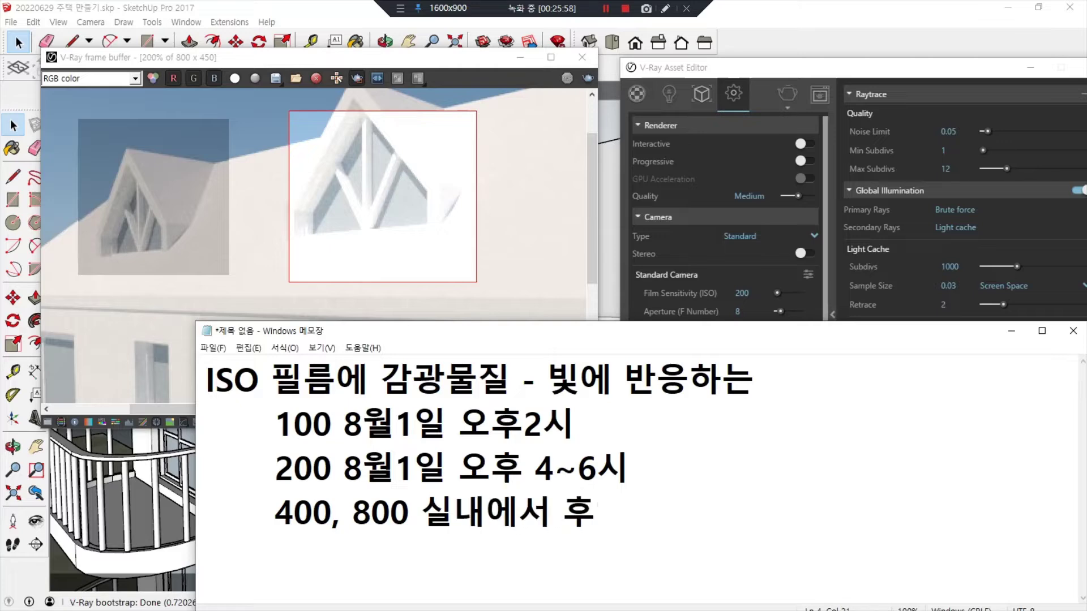
text(레쉬 어)
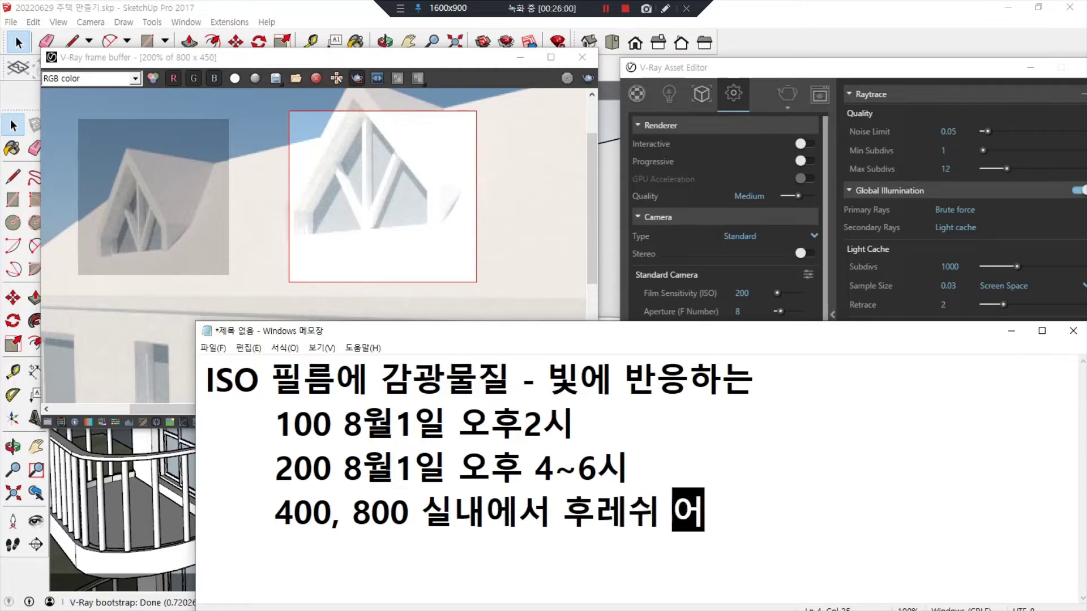
text(없이)
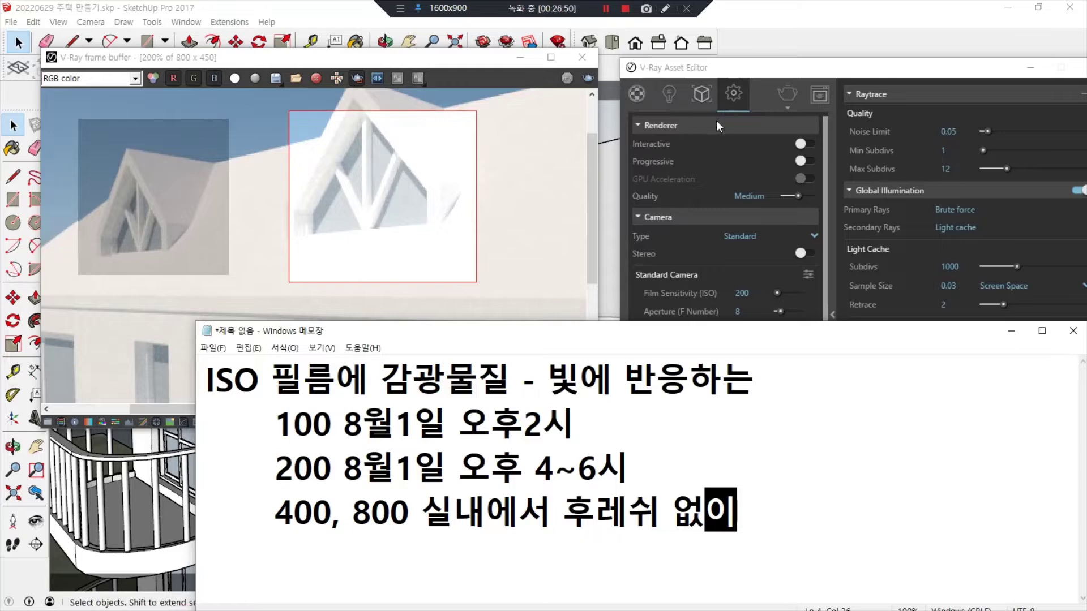
Check the camera settings in the V-Ray Asset Editor and add a new note line reading "Aperture (F number)"
click(716, 67)
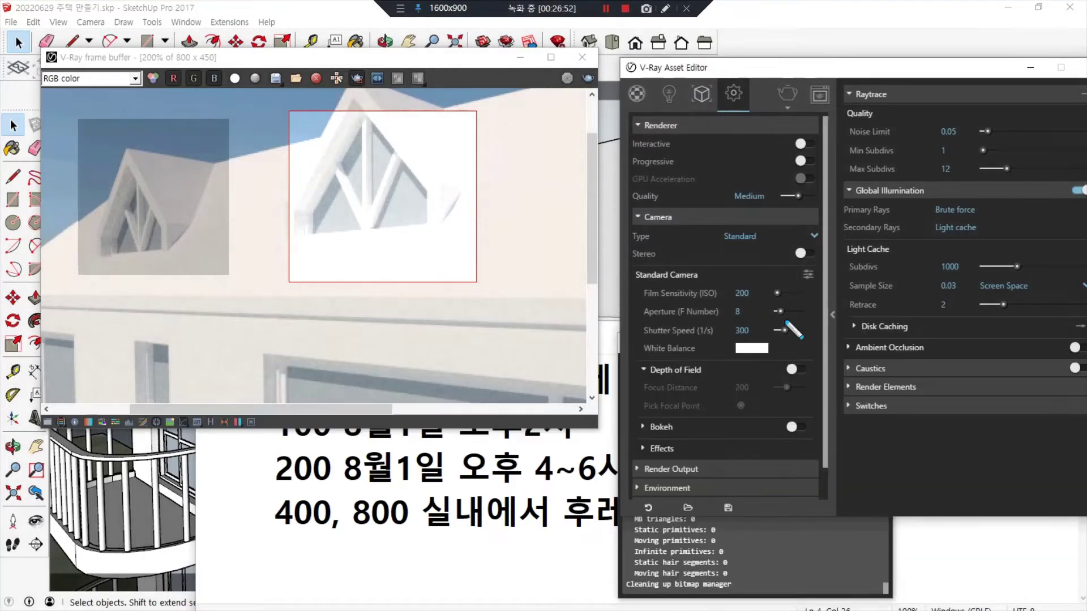
key(Escape)
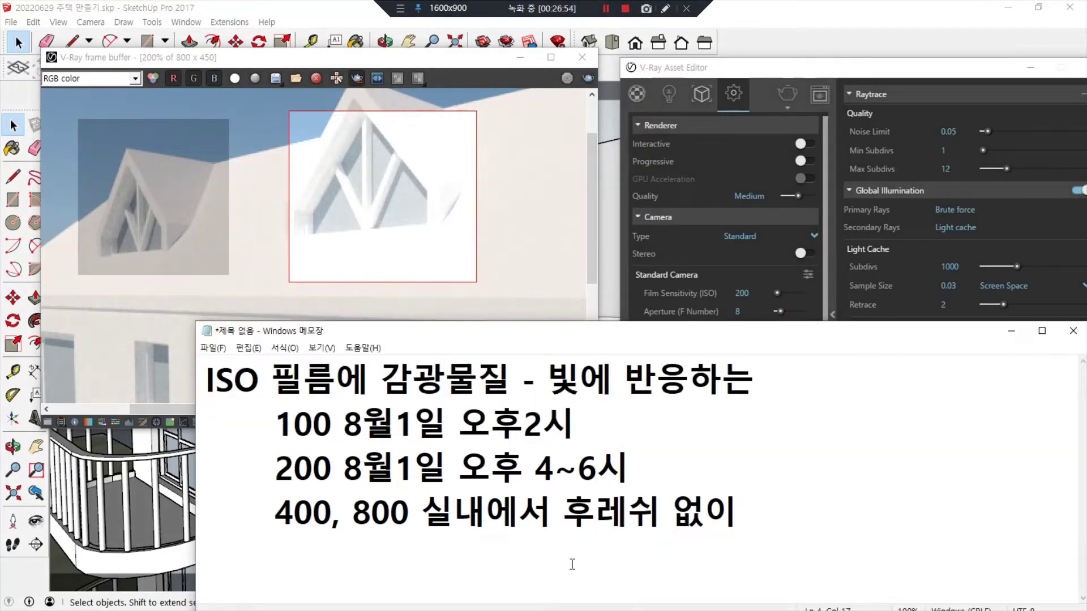
key(End)
key(Return)
text(ㅁ)
key(BackSpace)
key(Hangul)
text(Ap)
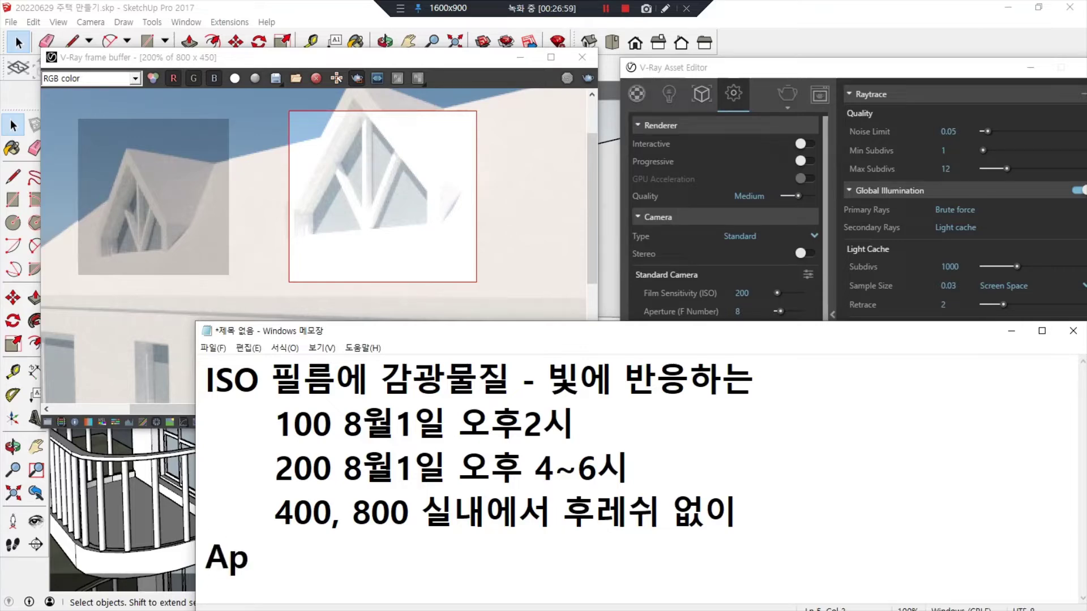
text(erture)
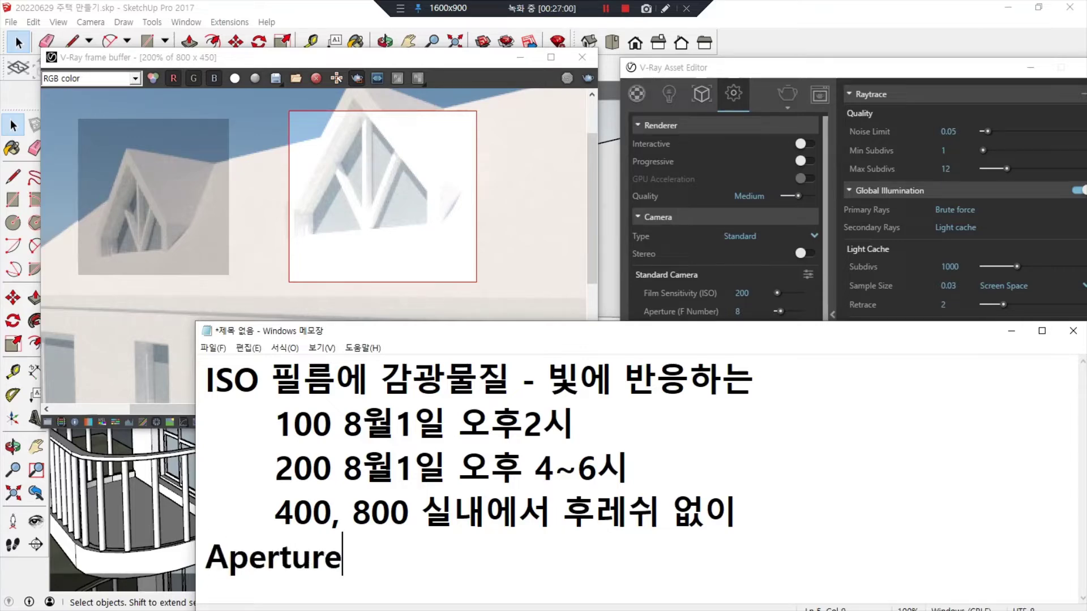
text( (F nu)
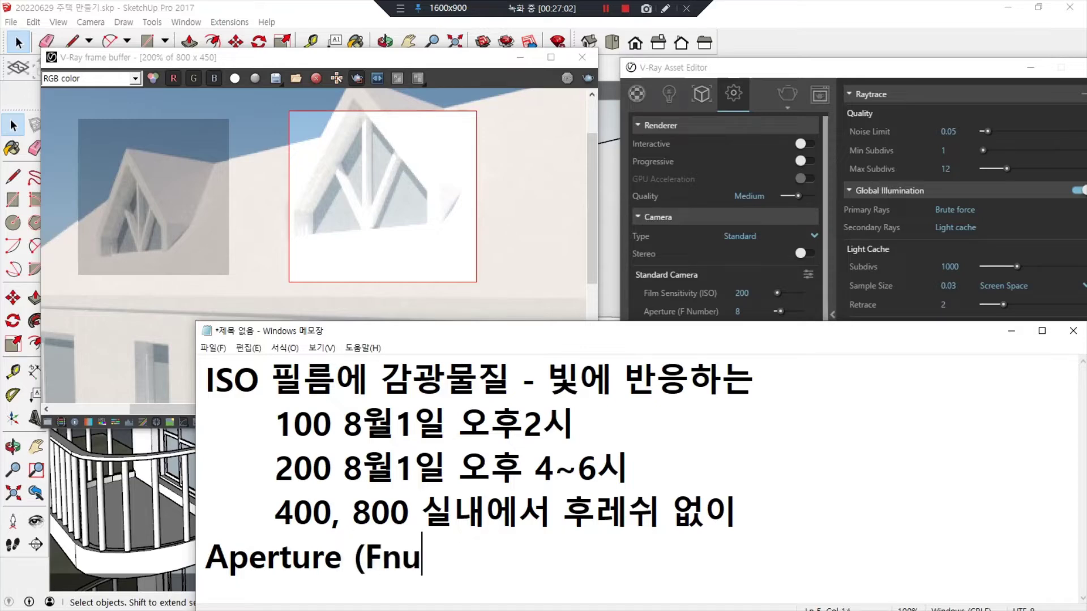
key(BackSpace)
key(BackSpace)
text(numbe)
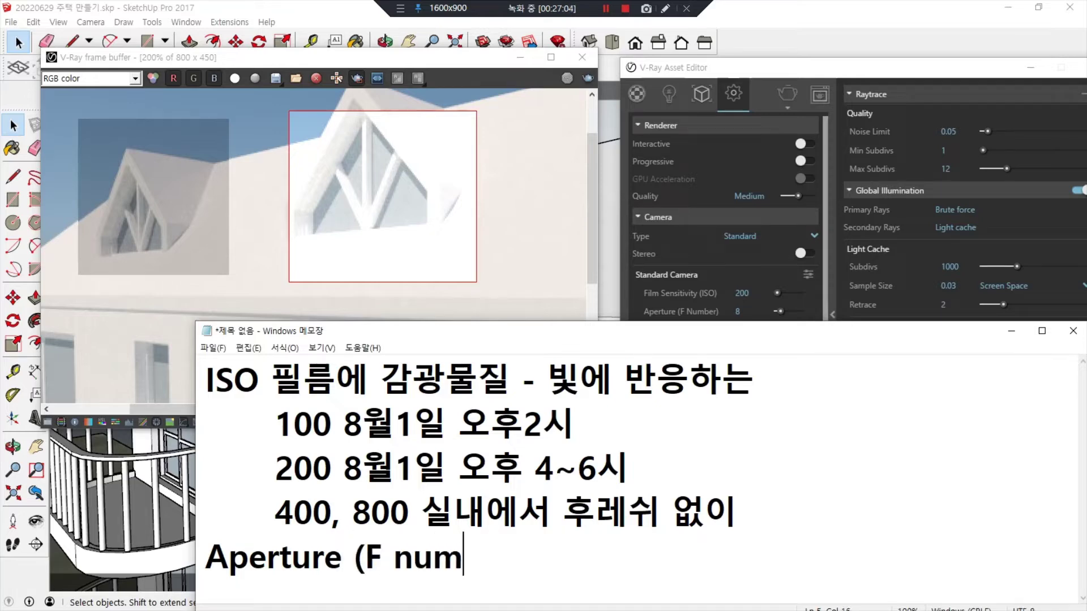
key(BackSpace)
text(ber))
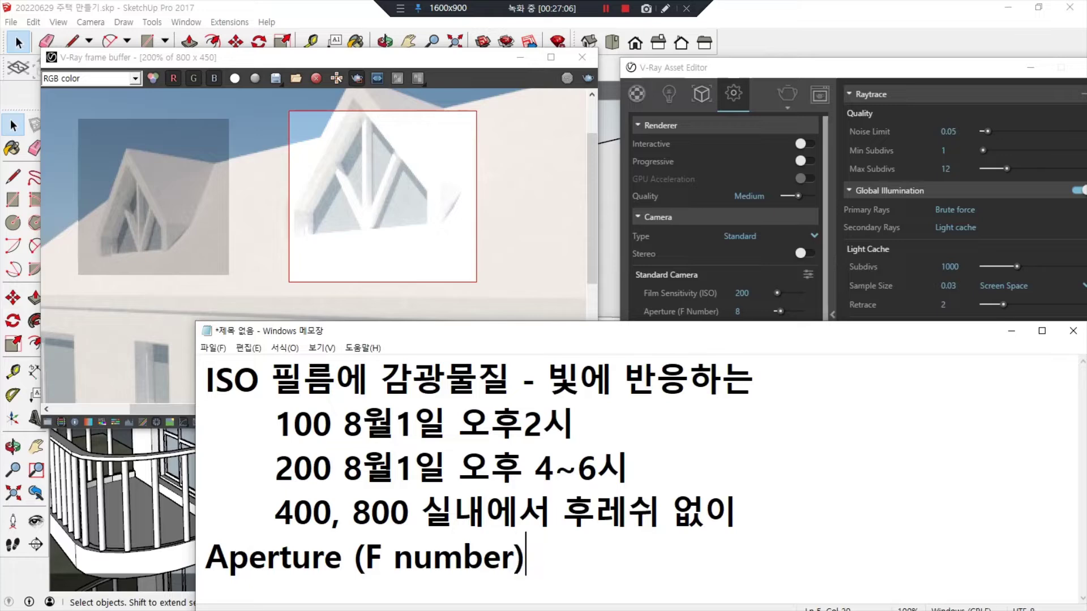
Append "조리개 값" to the Aperture line and start a list below it with "1,1.2"
text( 조기)
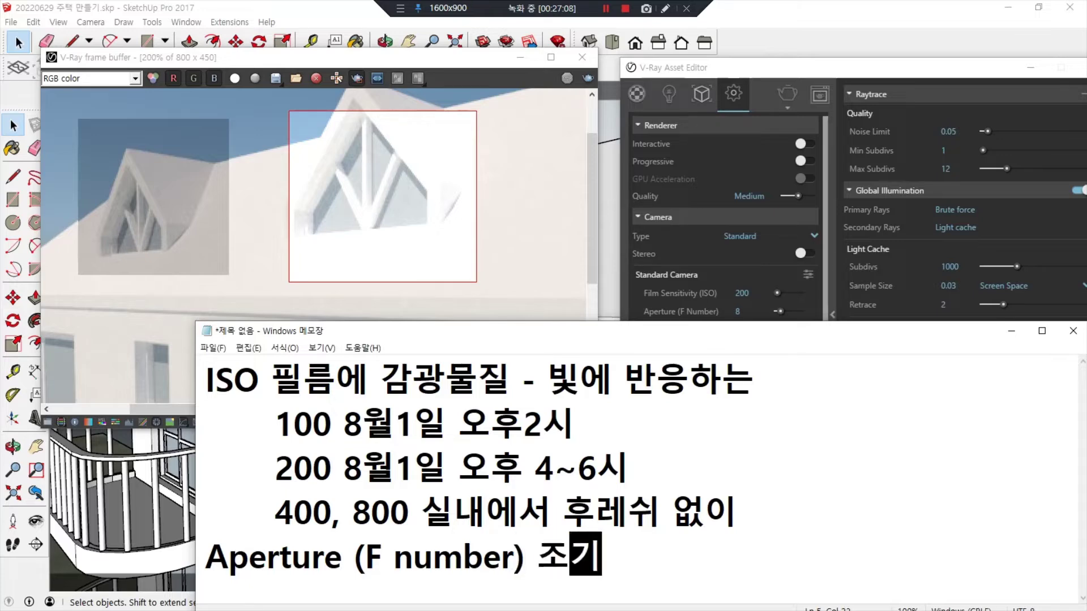
key(BackSpace)
key(BackSpace)
text(리개 가)
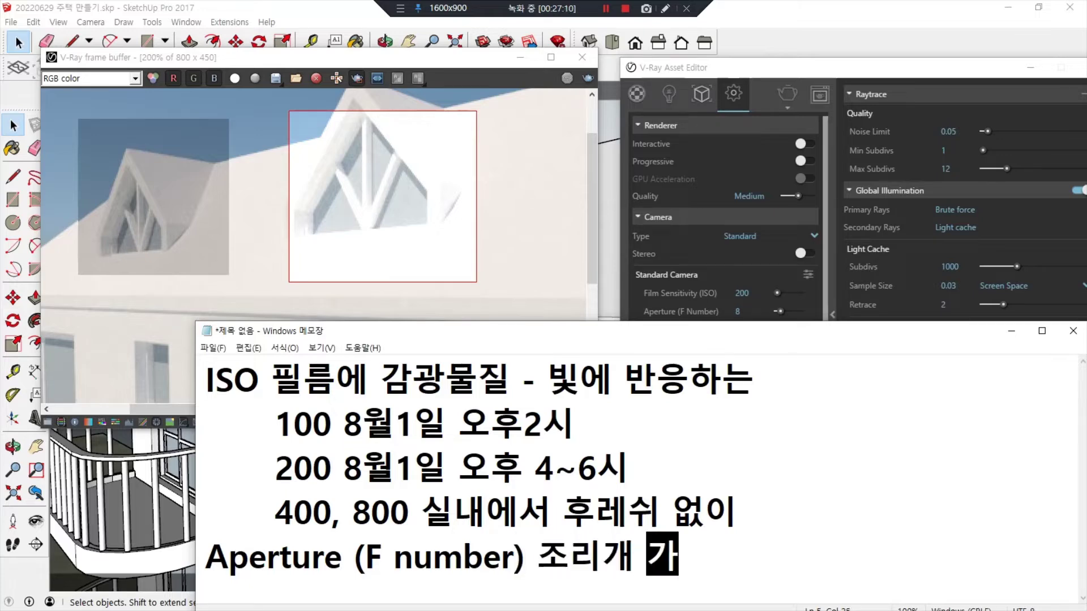
text(ㅂㅅ)
key(Return)
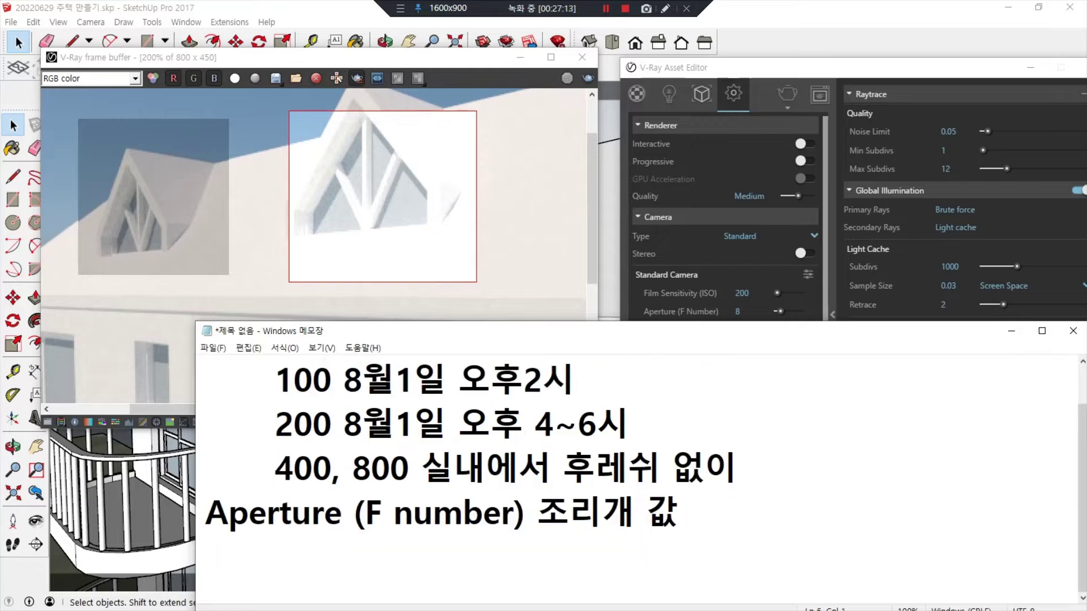
text(1,1.2,)
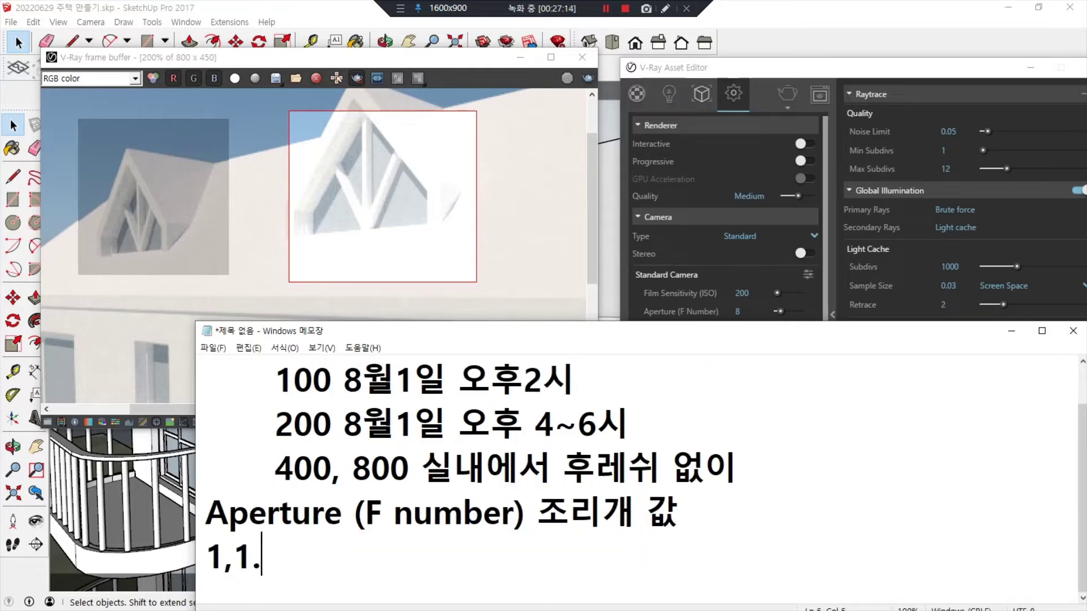
Break the aperture list after "1," and rejoin the two lines as "1,1.2"
key(Left)
key(Delete)
key(Left)
key(Left)
key(Left)
key(Return)
key(Up)
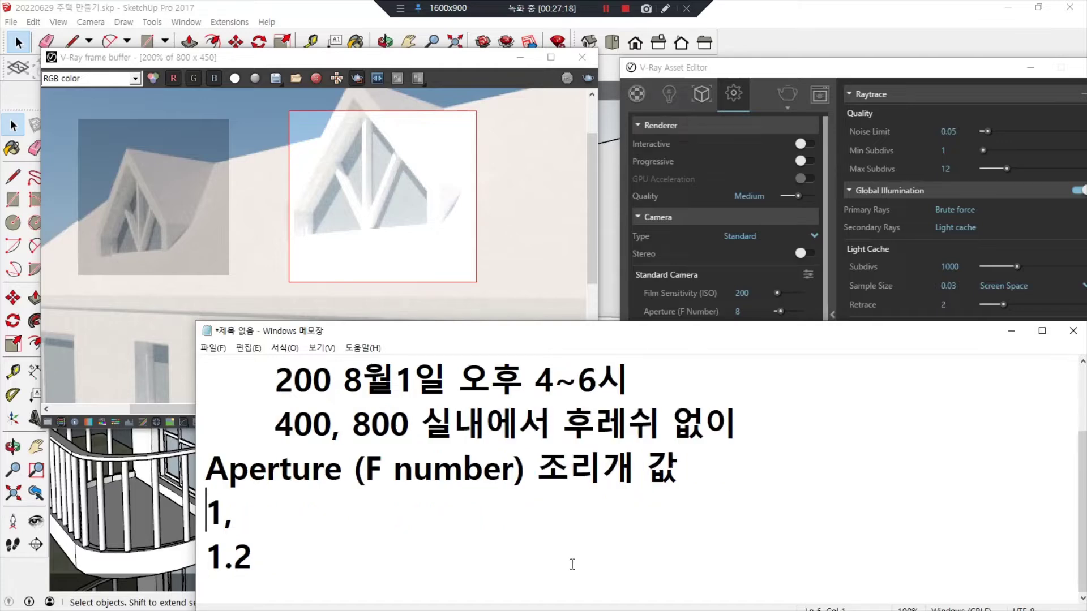
key(End)
key(Left)
key(shift+Right)
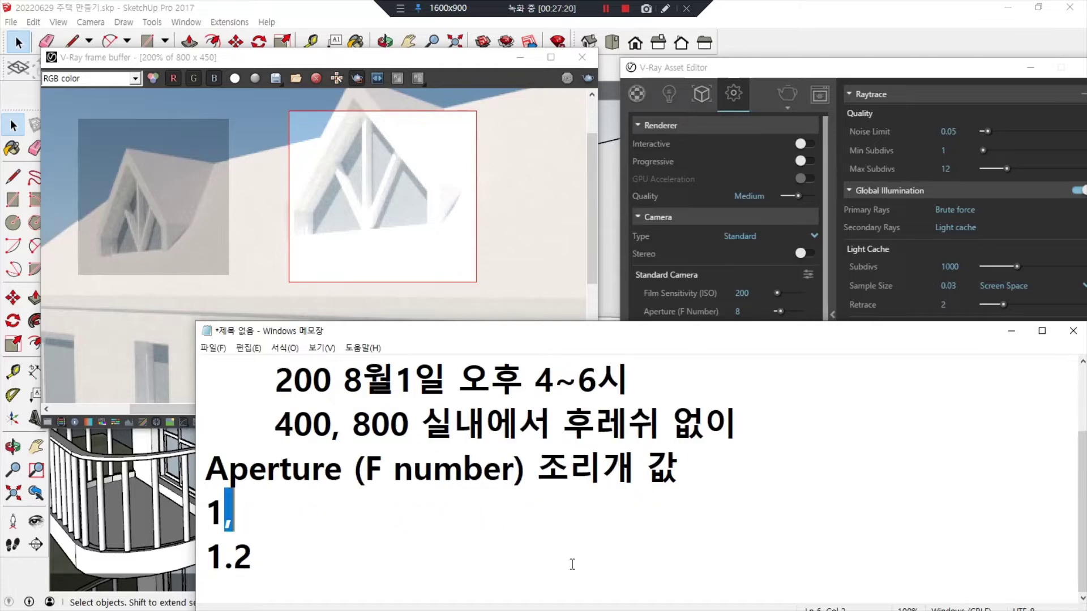
key(Delete)
text(,)
key(Delete)
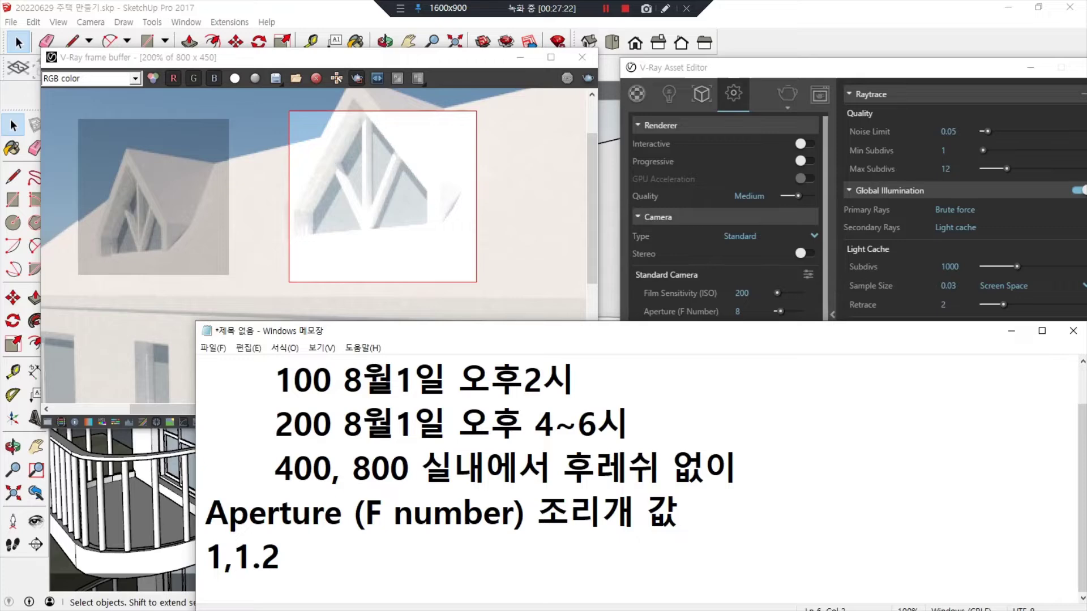
Extend the aperture list with 2, 2.4, 4 and 4.8, separating the values with a comma and a space
key(End)
text(, )
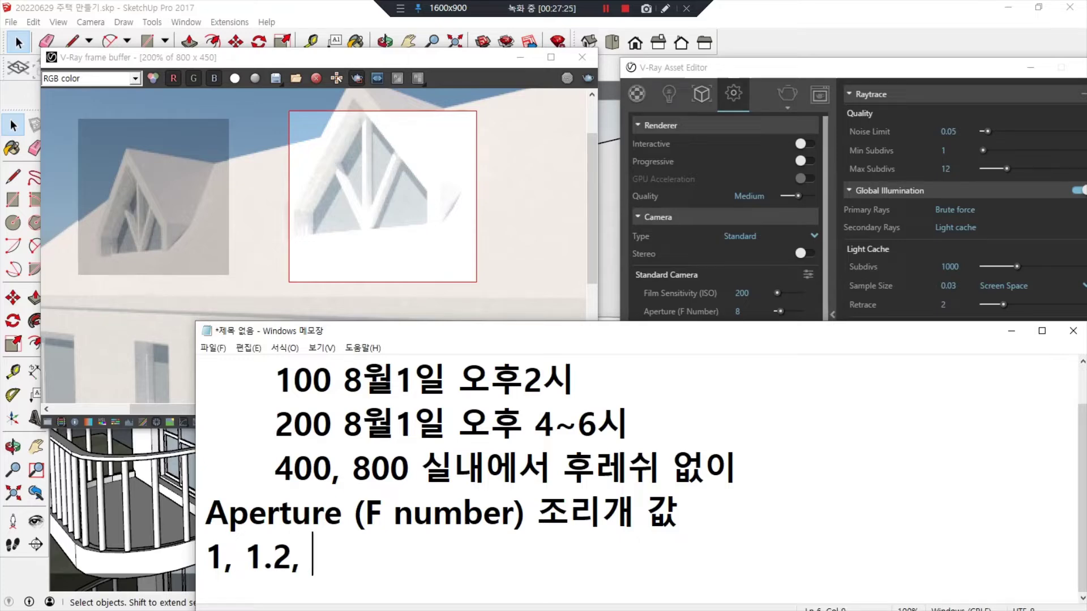
text(2, 2.4, 4)
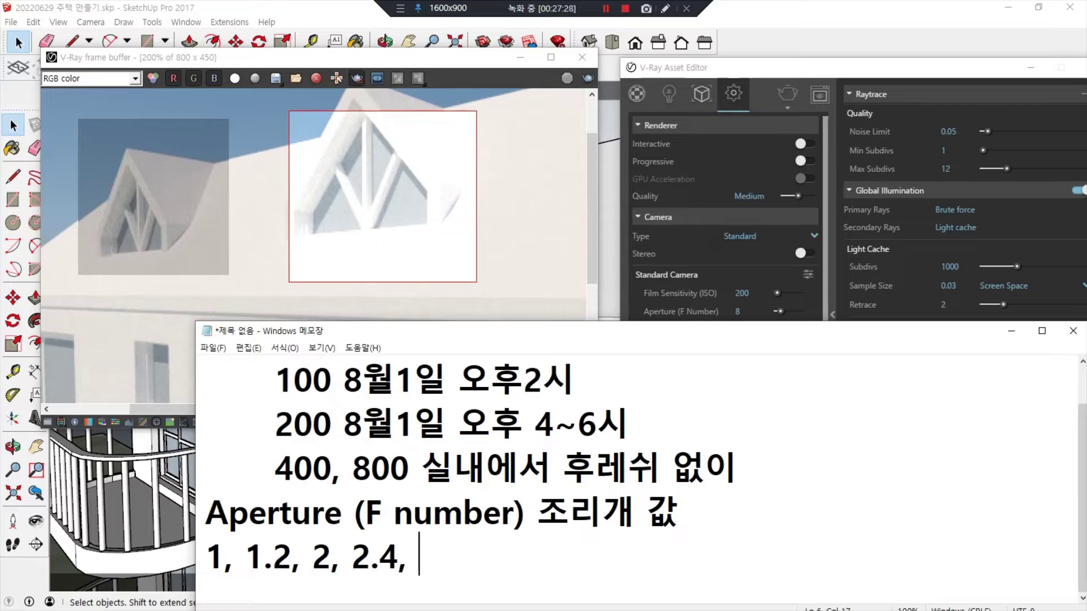
text(, 5)
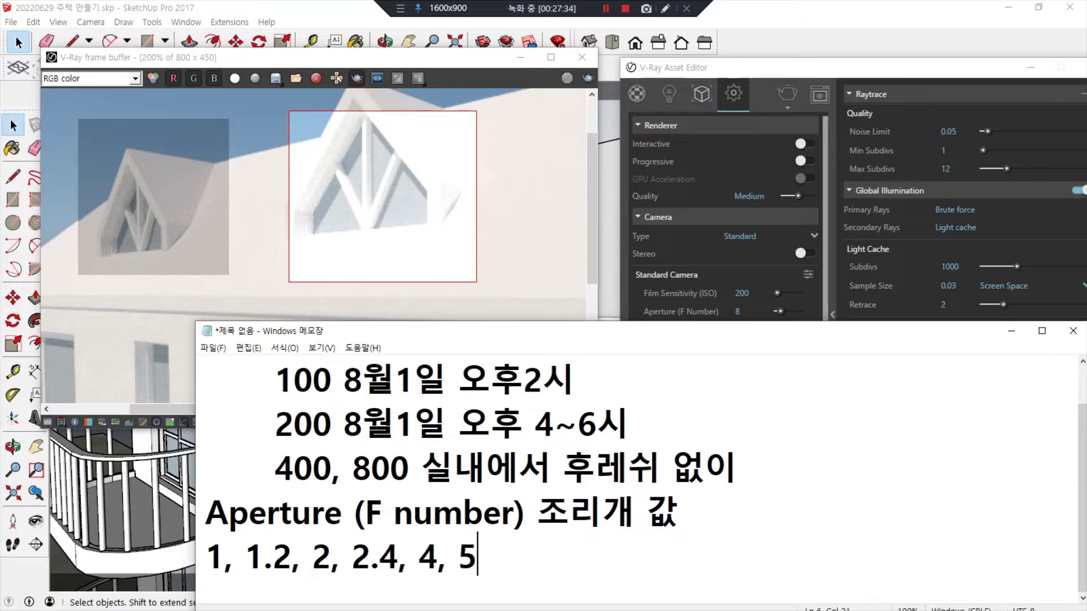
key(BackSpace)
text(4.8,)
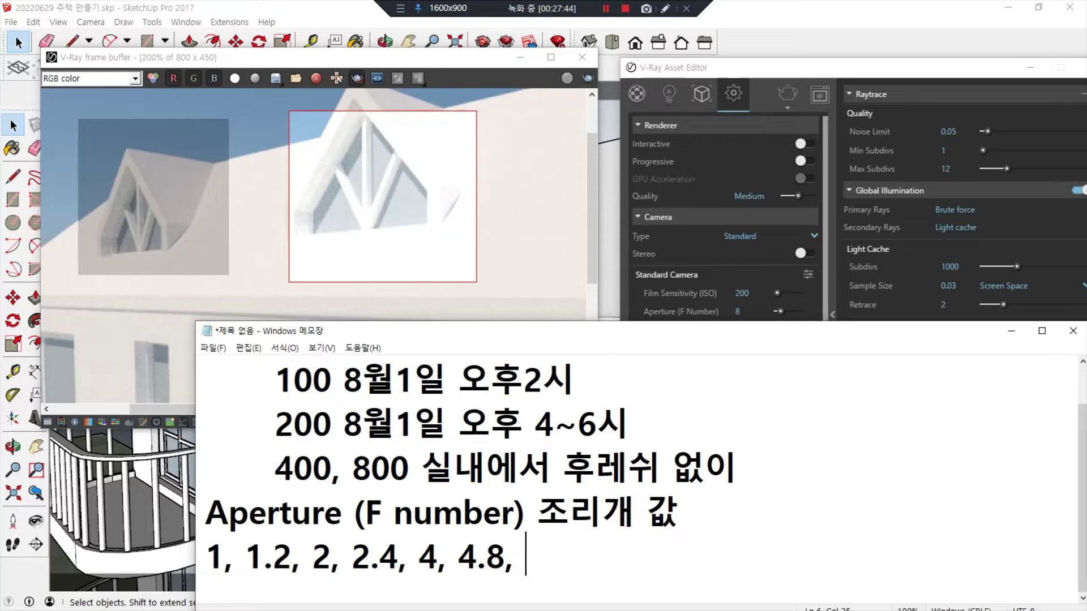
Add 8, 10 and 16 to the end of the aperture list with consistent spacing after the commas
text(8,)
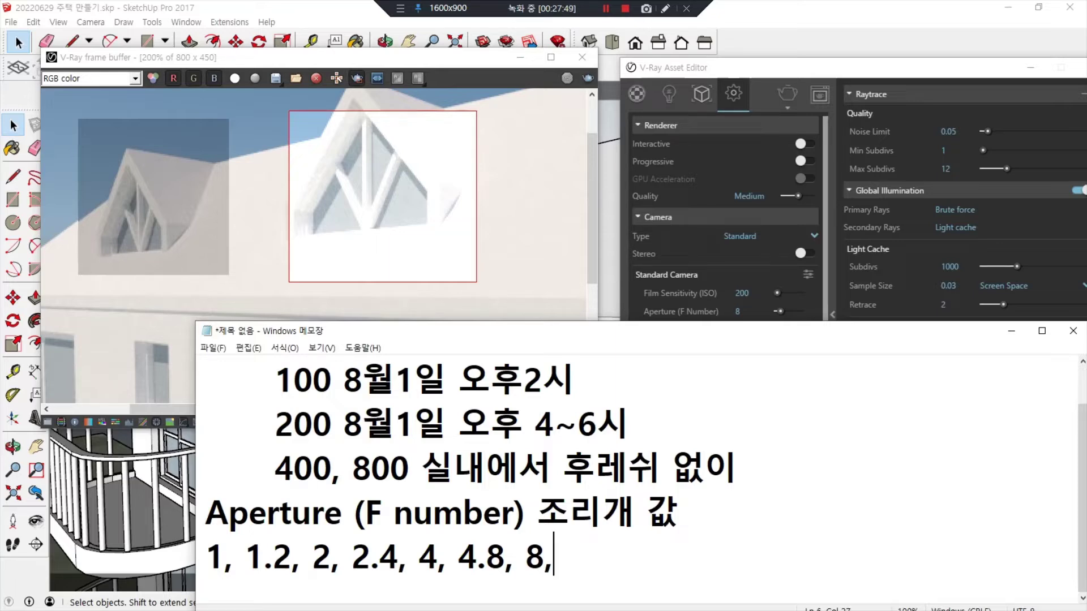
text(10,)
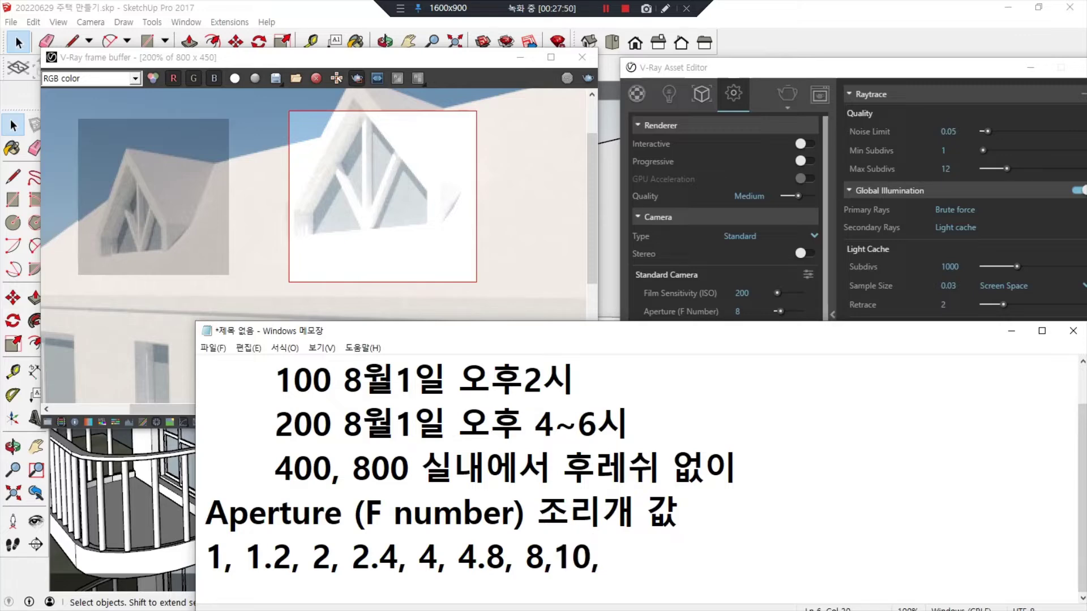
key(Left)
key(Left)
key(Left)
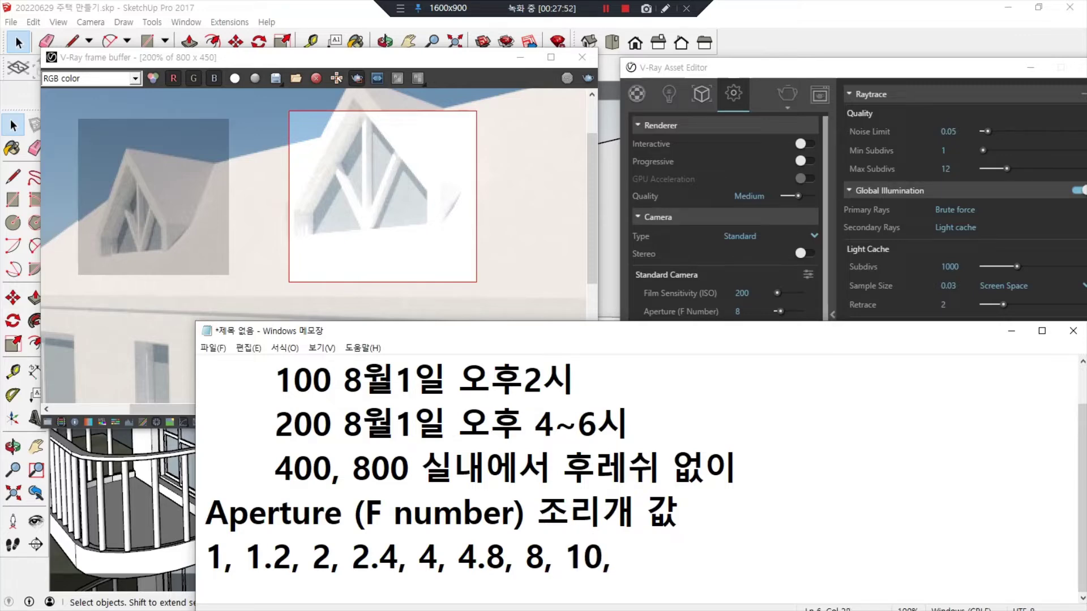
key(End)
text(16,)
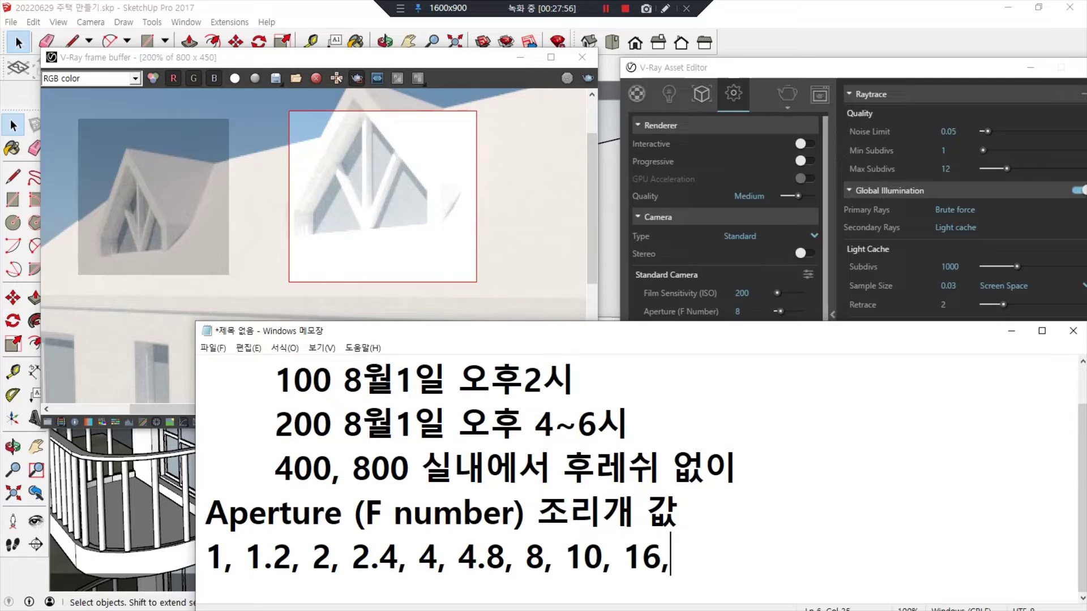
key(Left)
key(Left)
key(Left)
key(Left)
key(Left)
key(Left)
key(Left)
key(Left)
key(Left)
key(Left)
text(6, )
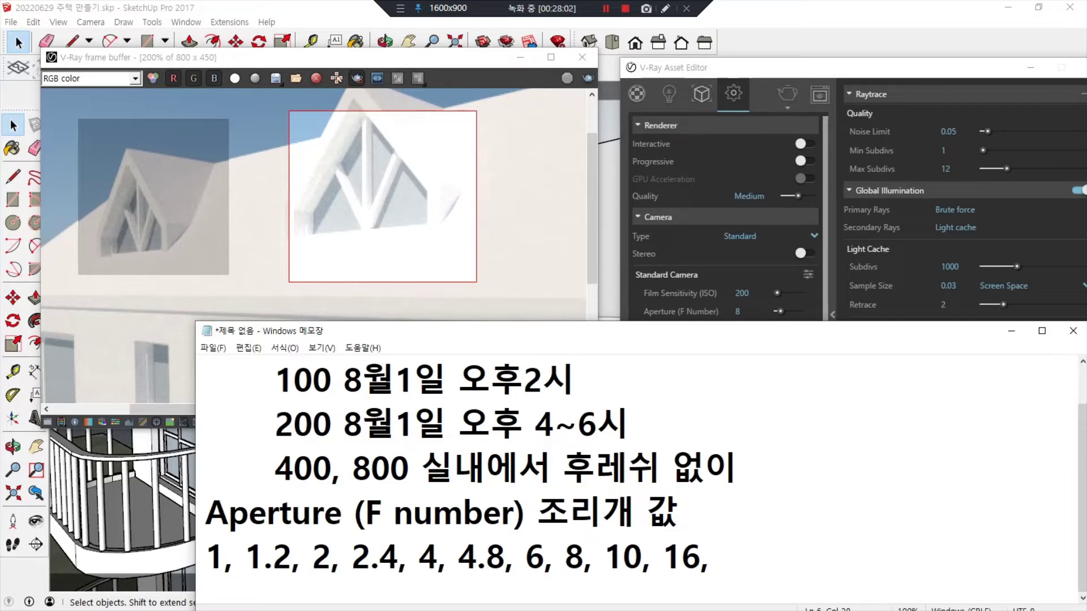
text(10)
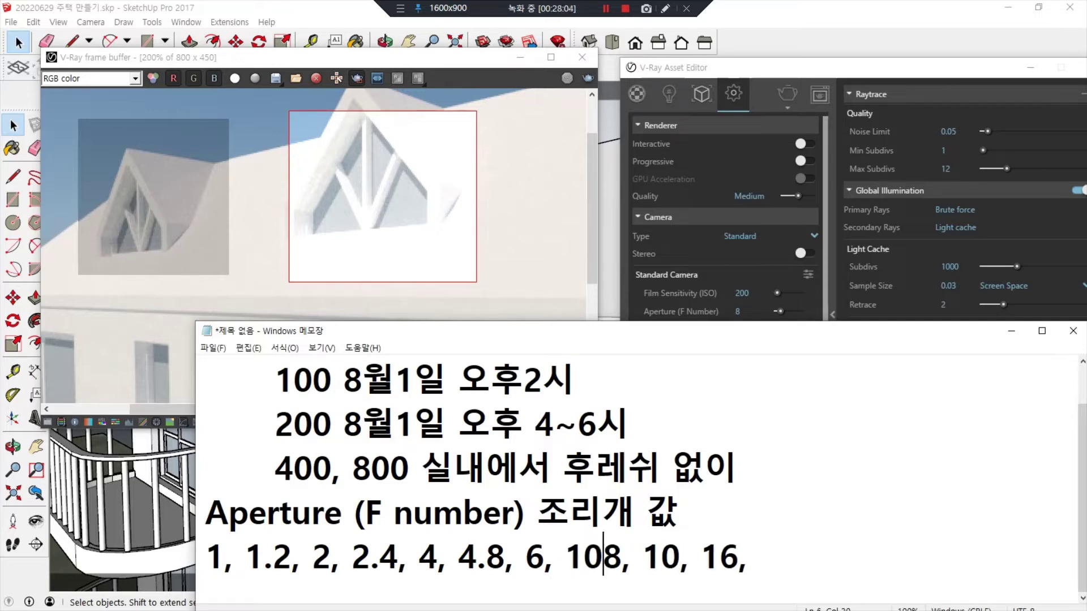
key(Left)
key(Left)
key(Delete)
key(Delete)
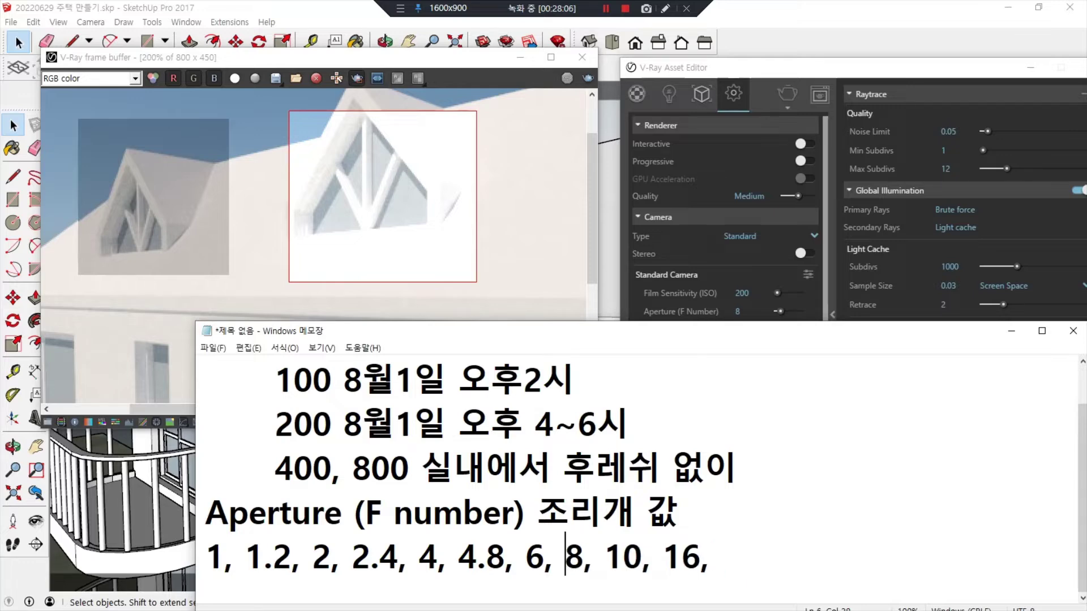
key(BackSpace)
key(BackSpace)
key(BackSpace)
Append 32 as the last value of the aperture list
key(End)
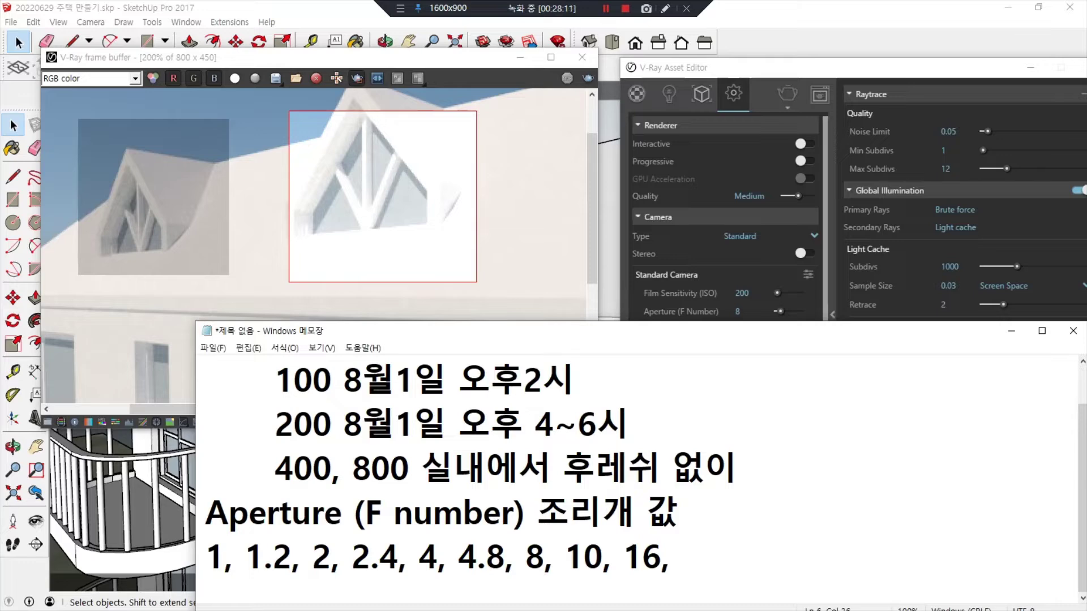
text(32)
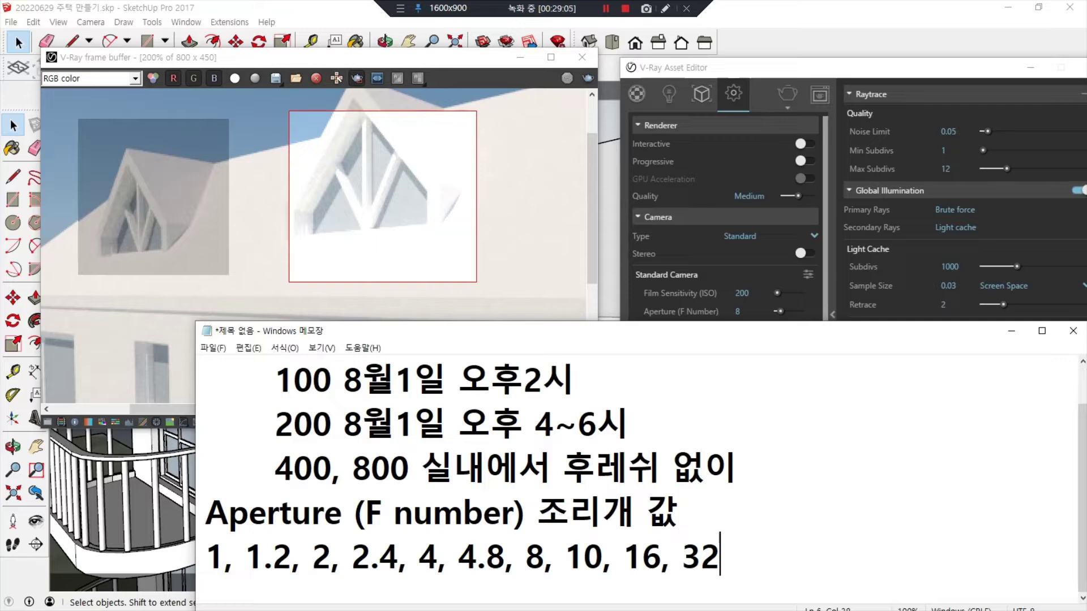
key(Left)
key(Left)
text(1/)
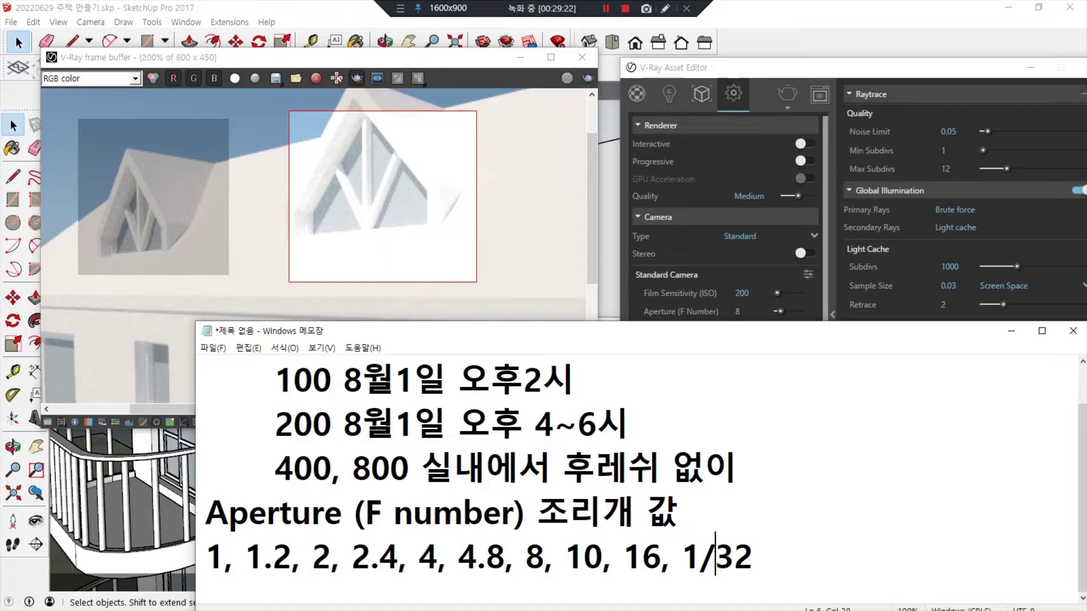
key(BackSpace)
key(BackSpace)
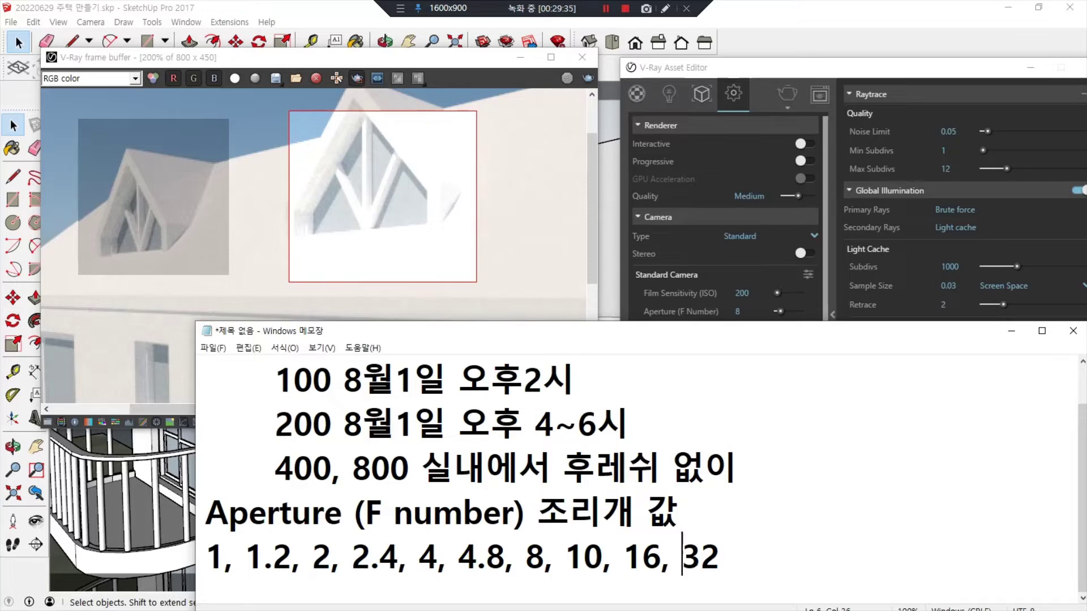
Set the standard camera's Film Sensitivity (ISO) to 50 and render the marked dormer region again
click(747, 293)
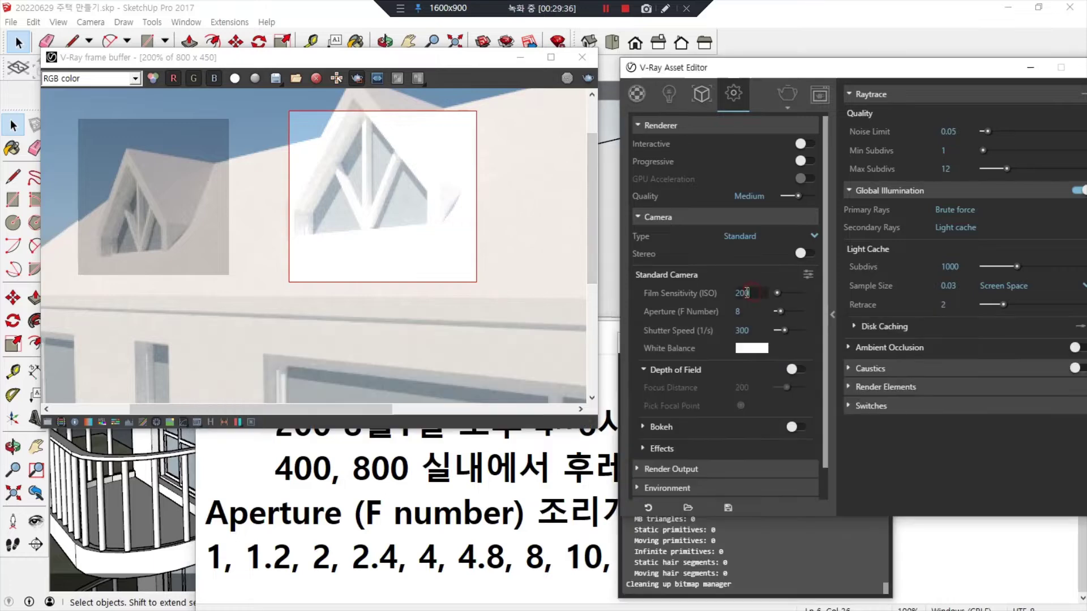
drag(377, 56, 362, 48)
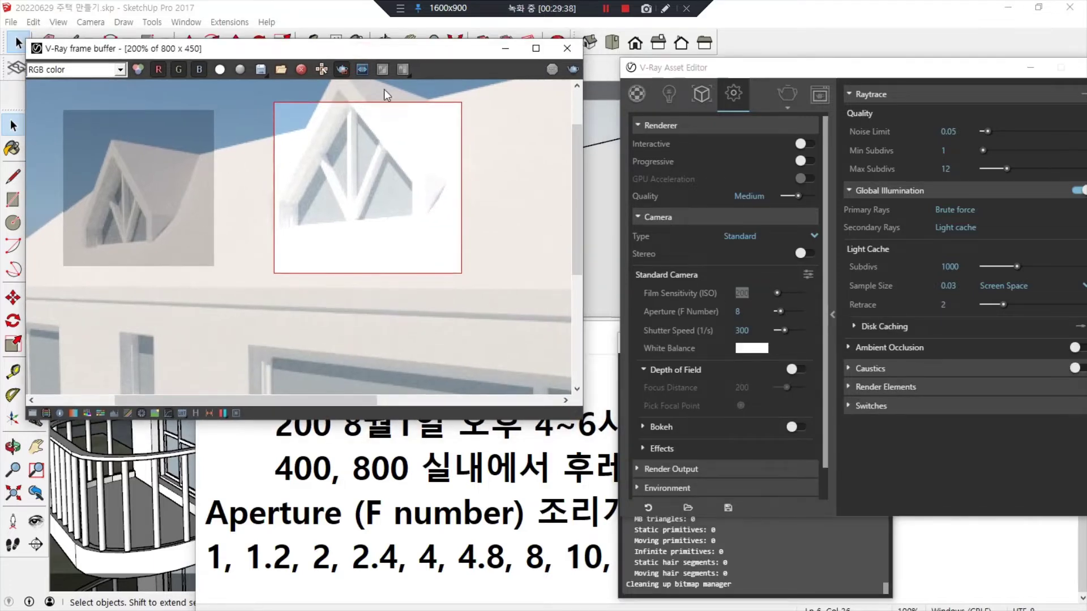
click(740, 302)
text(50)
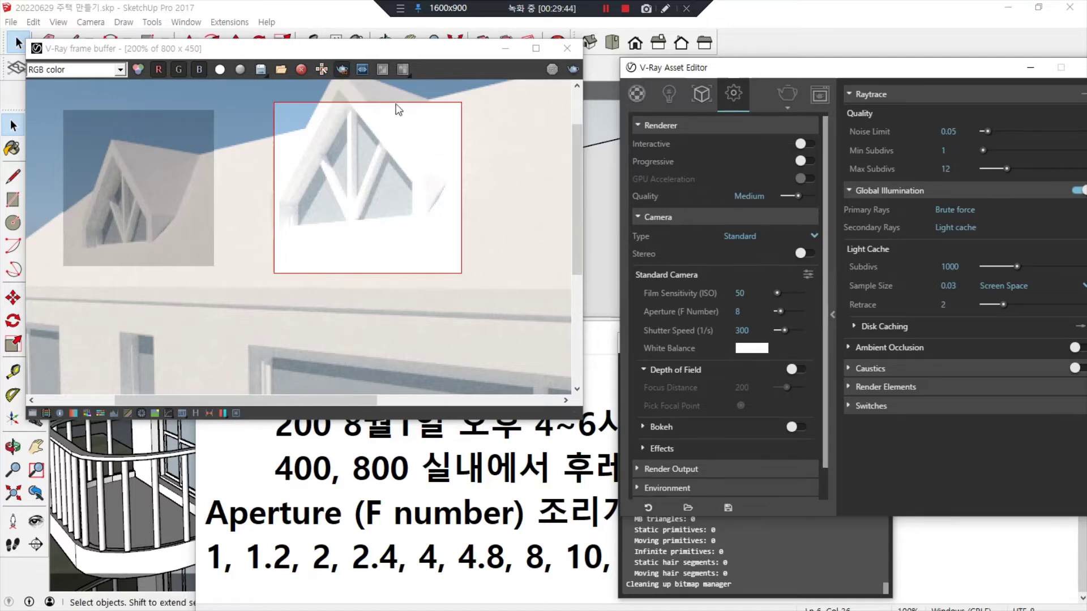
click(552, 69)
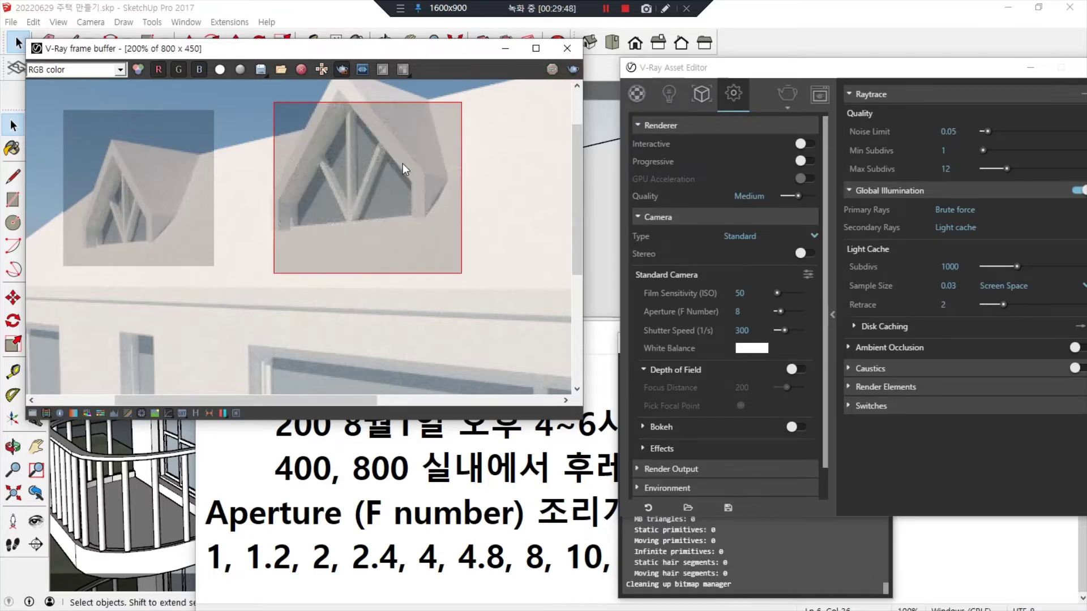
Set the camera's Aperture (F Number) to 1.2 and render the dormer region
click(746, 312)
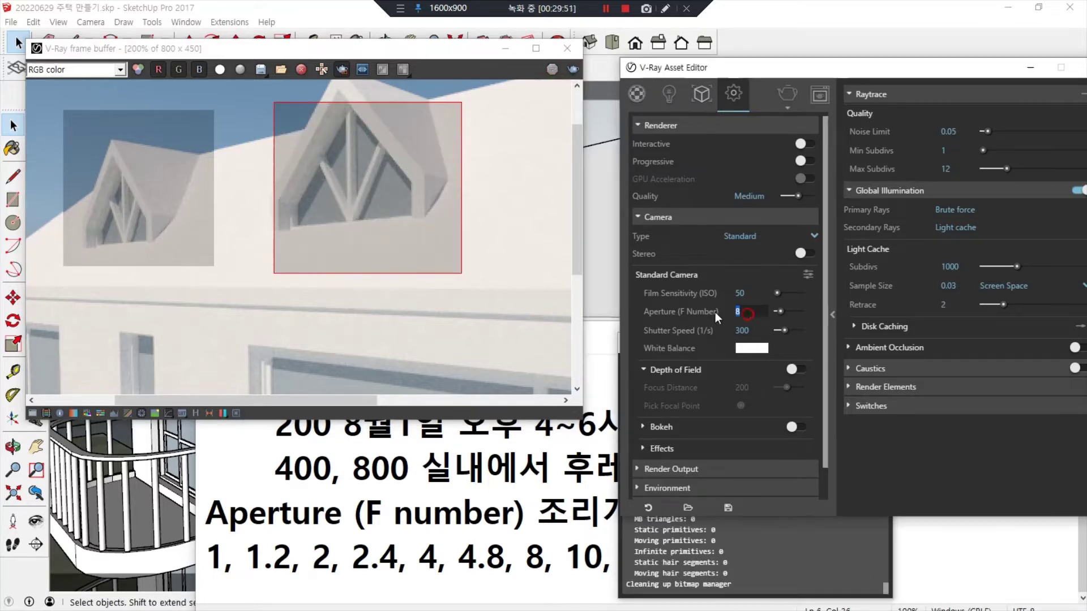
text(1.2)
key(Return)
click(573, 69)
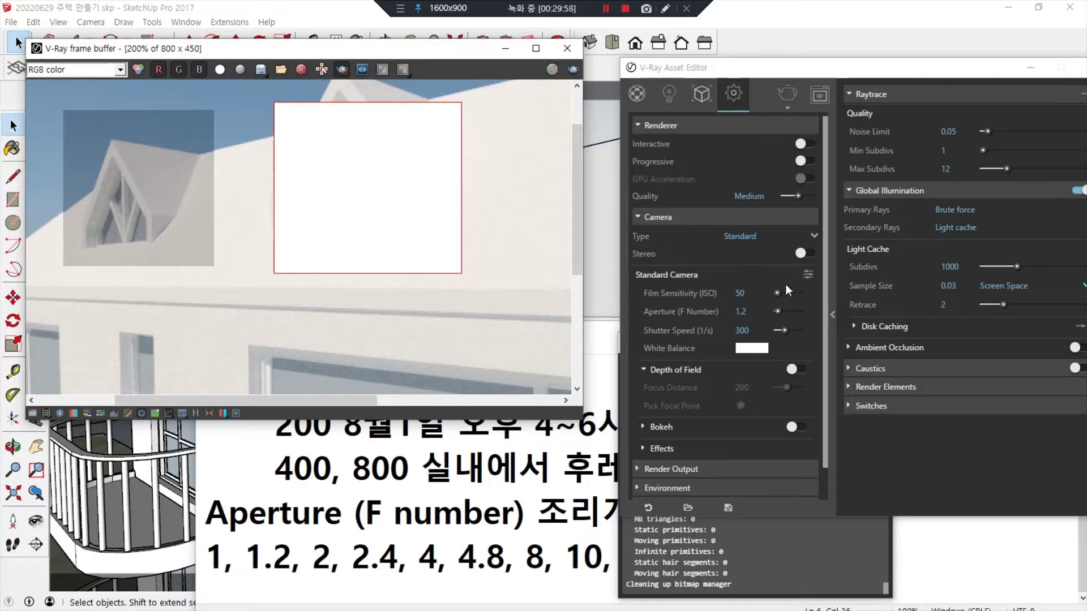
Set the camera's Aperture (F Number) to 4 and render the dormer region
click(741, 311)
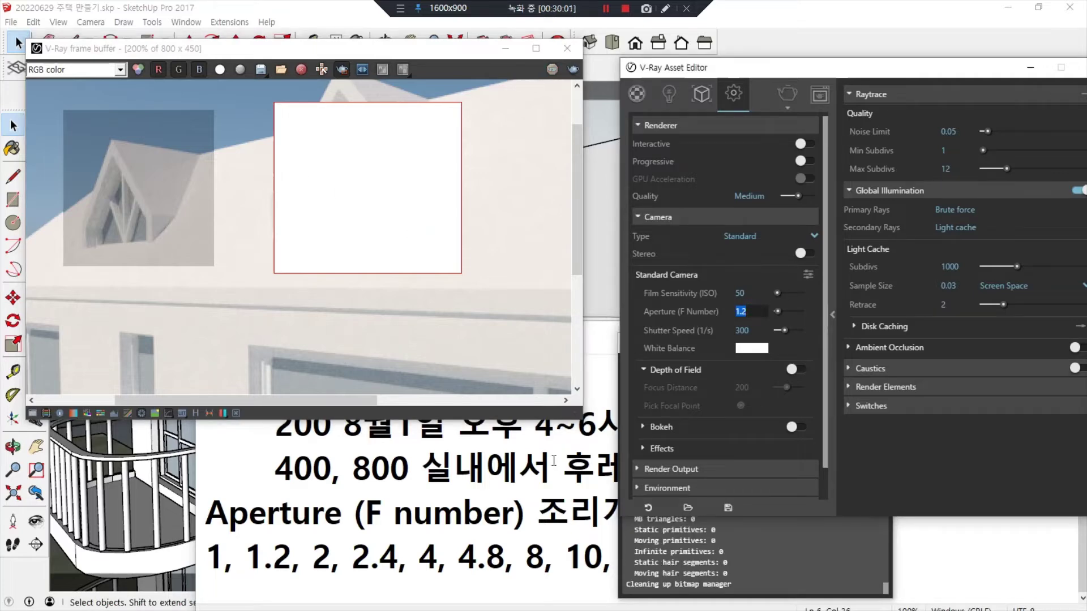
text(4)
key(Return)
click(573, 69)
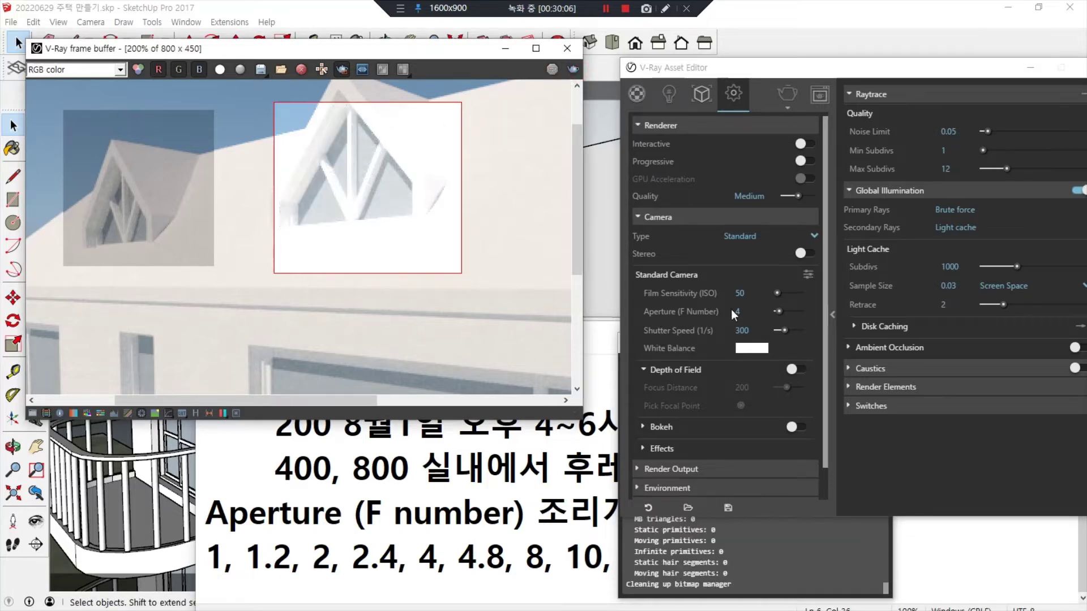
Set the camera's Aperture (F Number) to 4.8 and render the dormer region
drag(748, 314, 701, 311)
text(4.8)
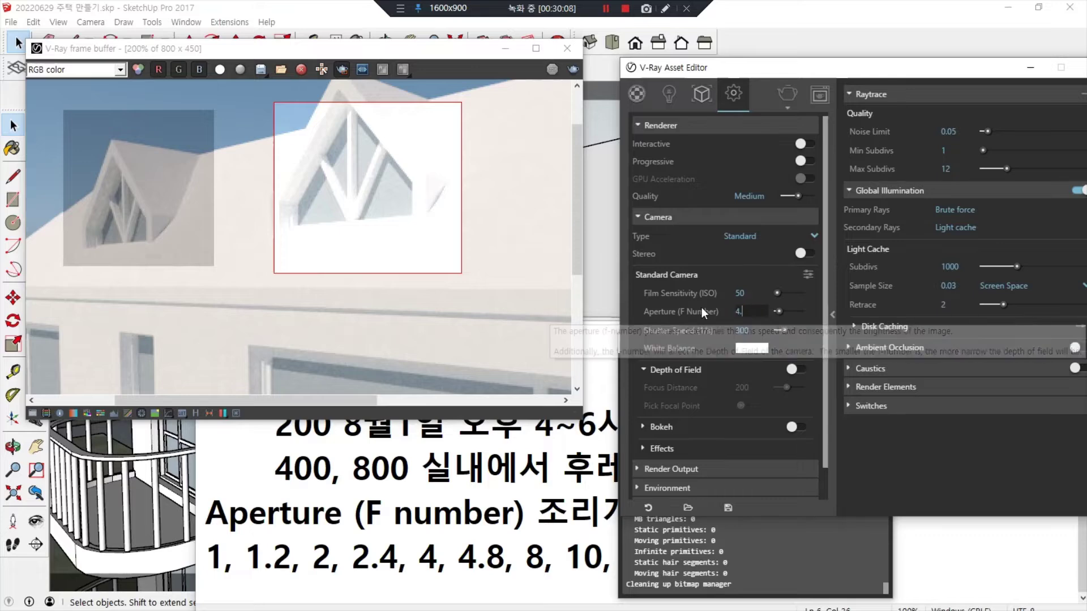
key(Return)
click(573, 69)
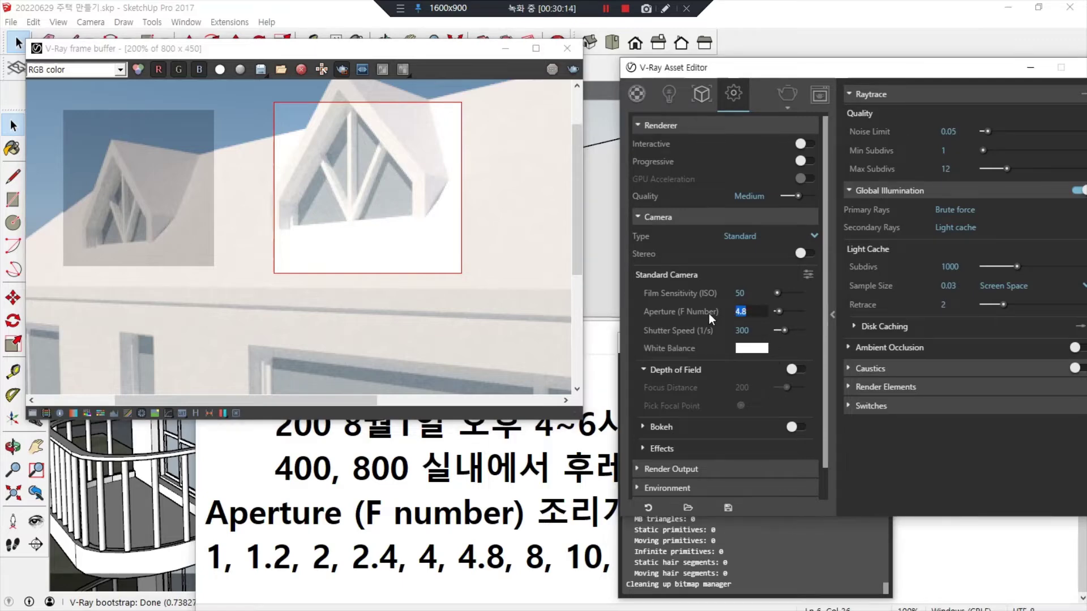
Set the camera's Aperture (F Number) to 10 and render the dormer region
text(10)
key(Return)
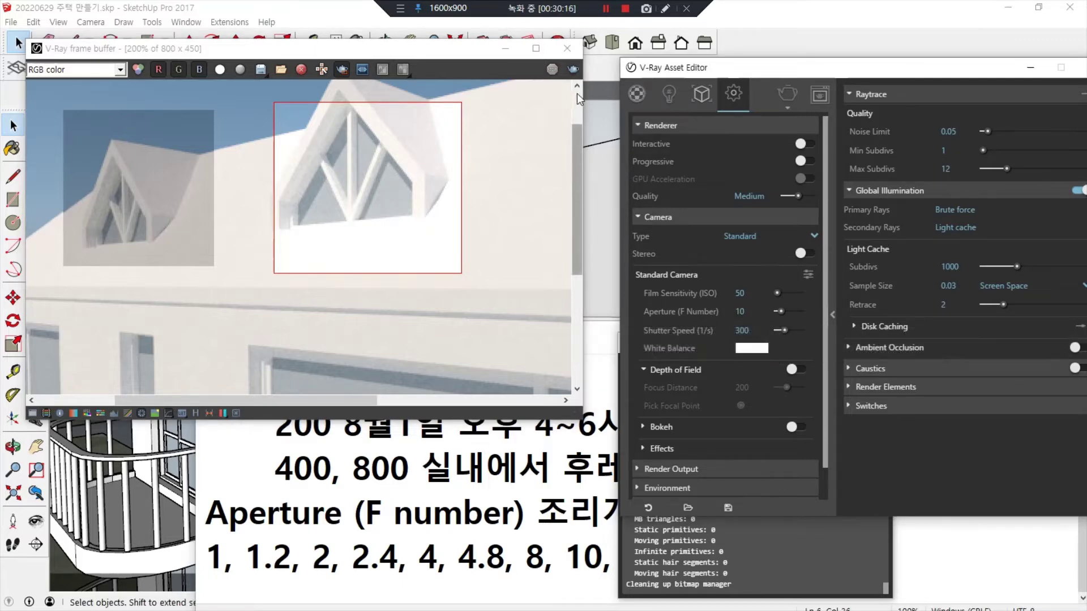
click(573, 69)
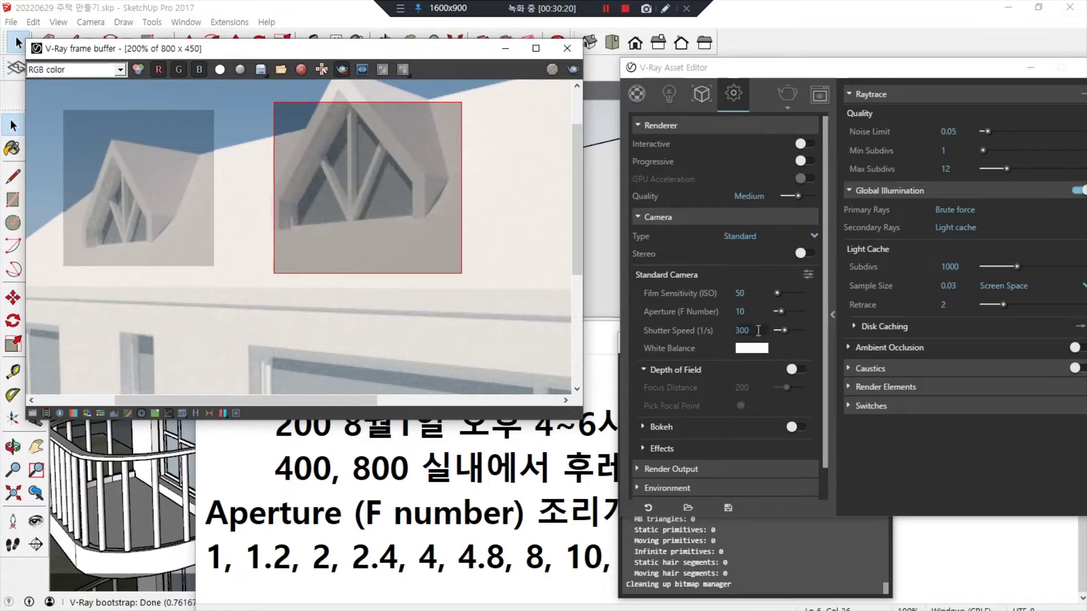
Check the aperture list in the notes, set the camera's Aperture (F Number) to 16 and render the dormer region
double_click(740, 312)
click(496, 566)
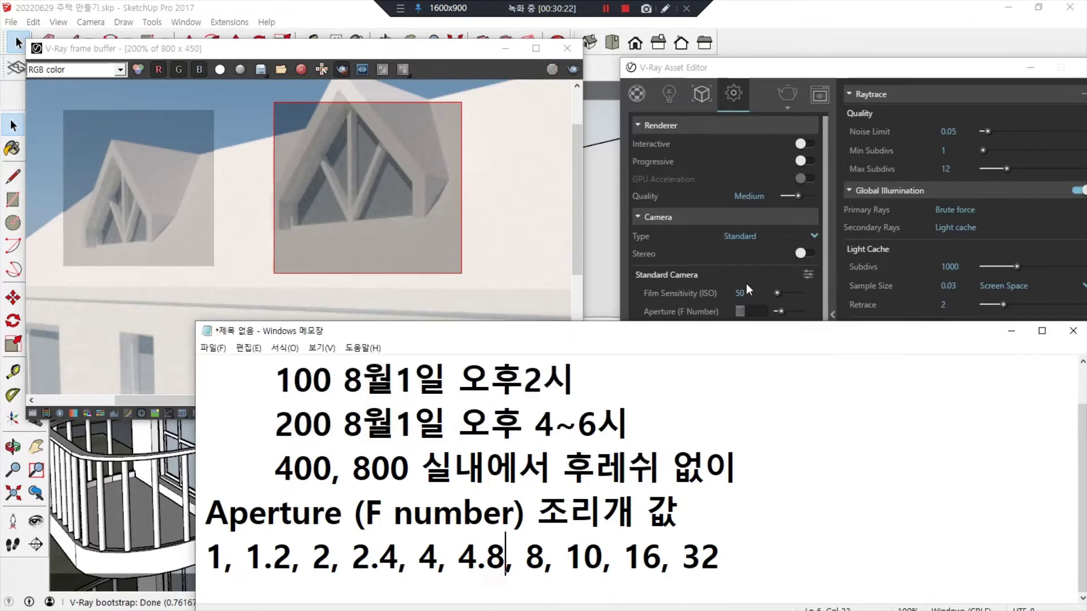
drag(756, 93, 767, 63)
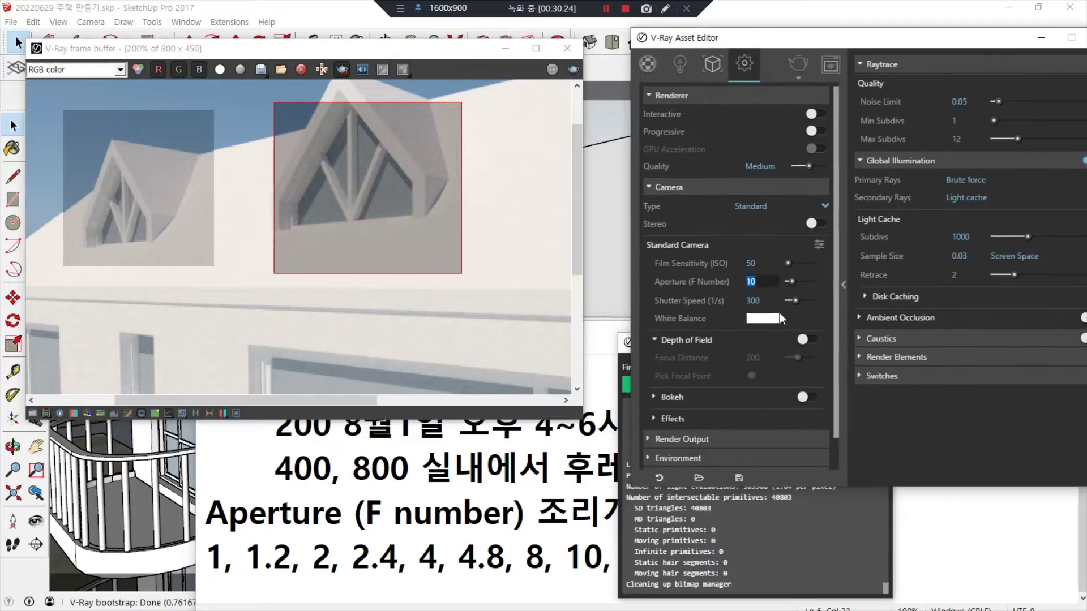
text(16)
key(Return)
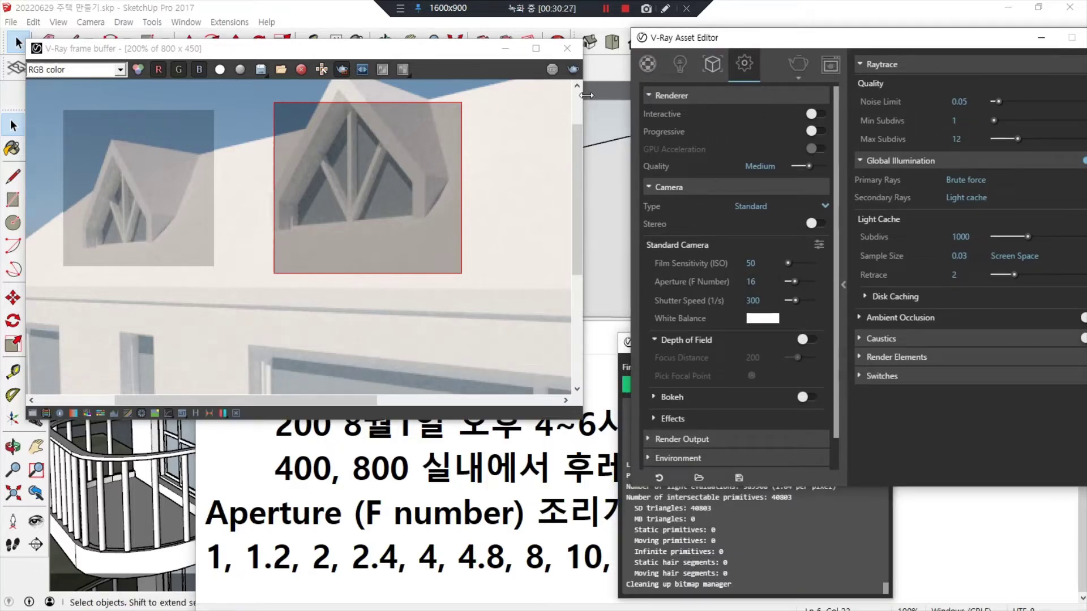
click(573, 70)
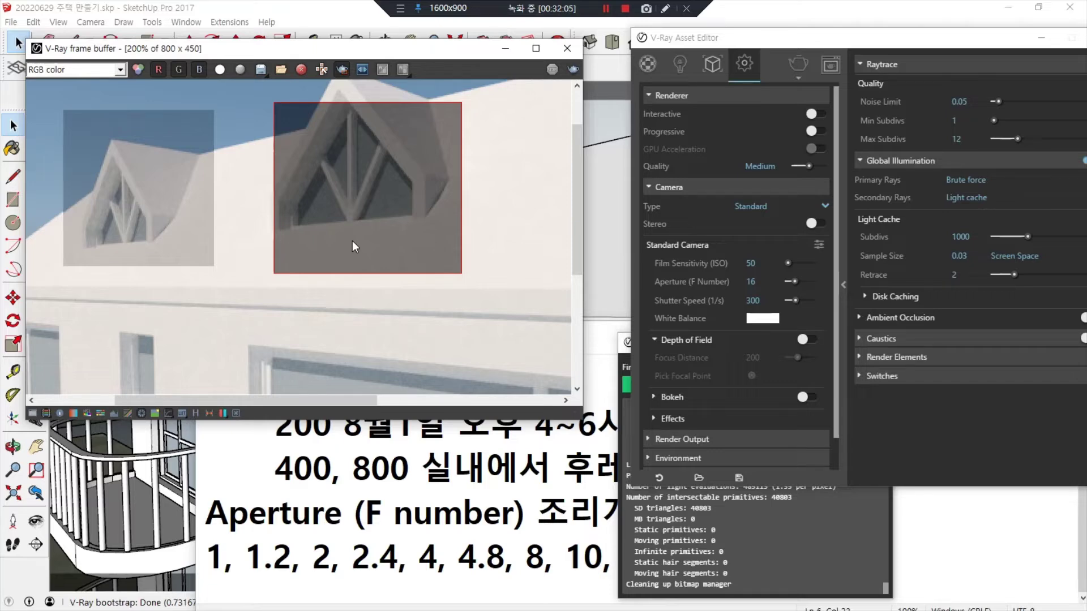
Switch to Notepad and add a new line reading "셔터스피드" below the aperture list
key(alt+Tab)
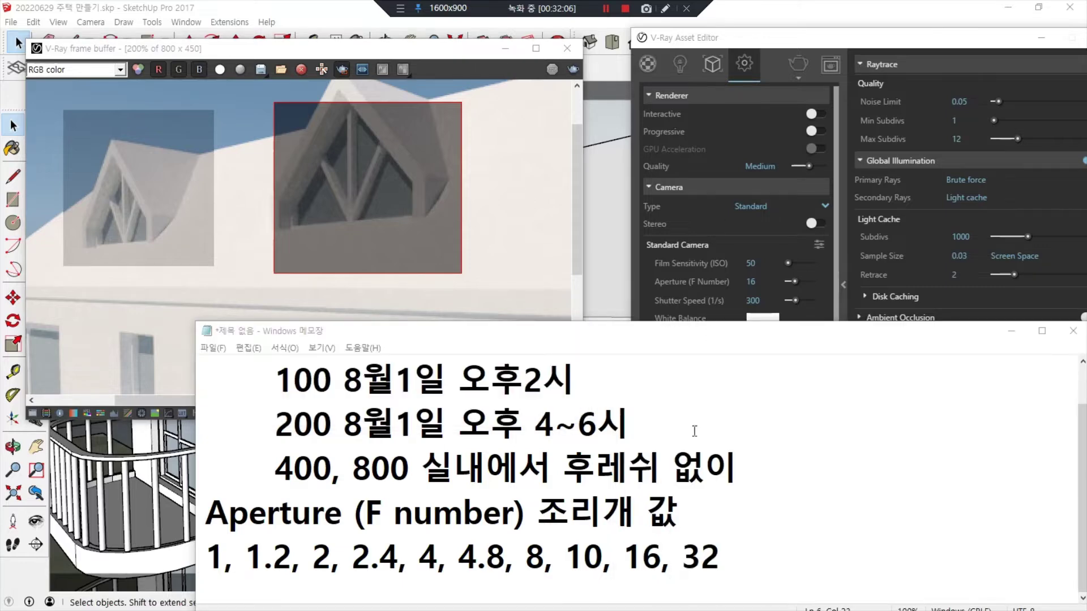
click(759, 560)
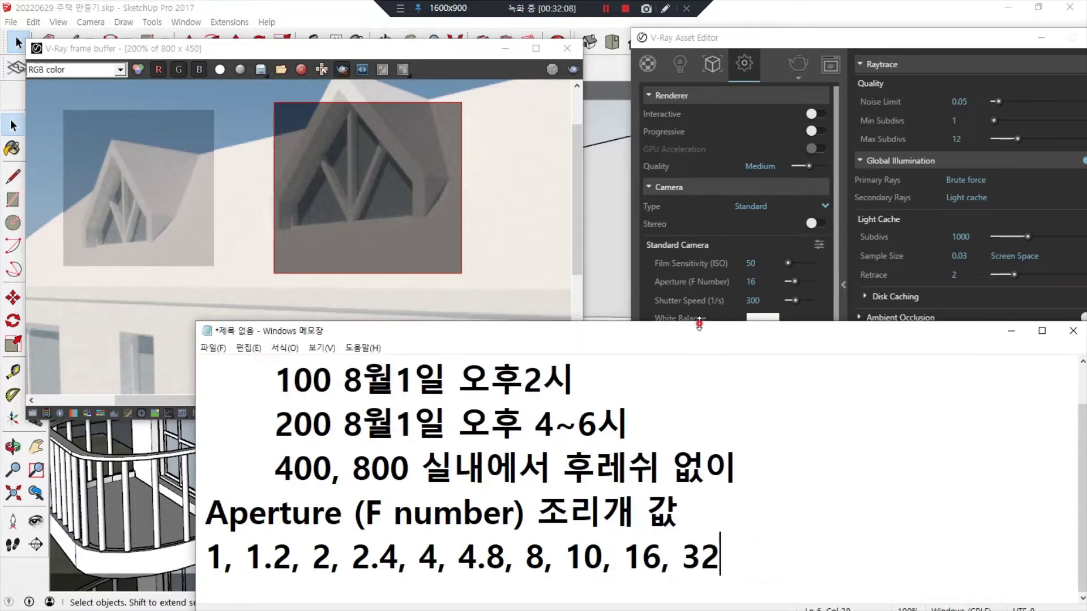
drag(695, 332, 692, 299)
key(Return)
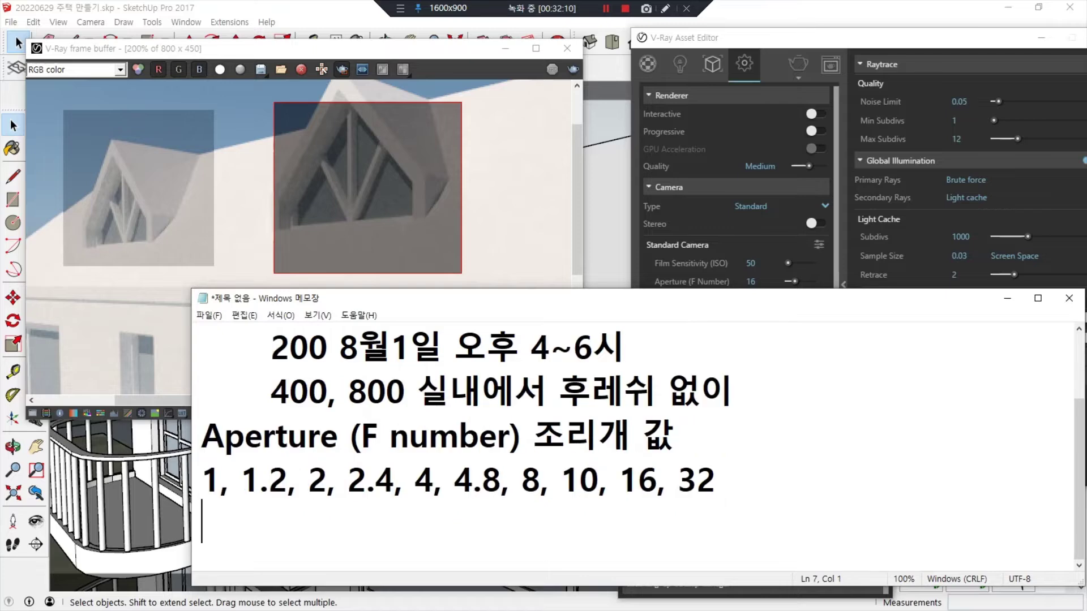
text(tu)
key(BackSpace)
key(BackSpace)
key(Hangul)
text(셔터스피드)
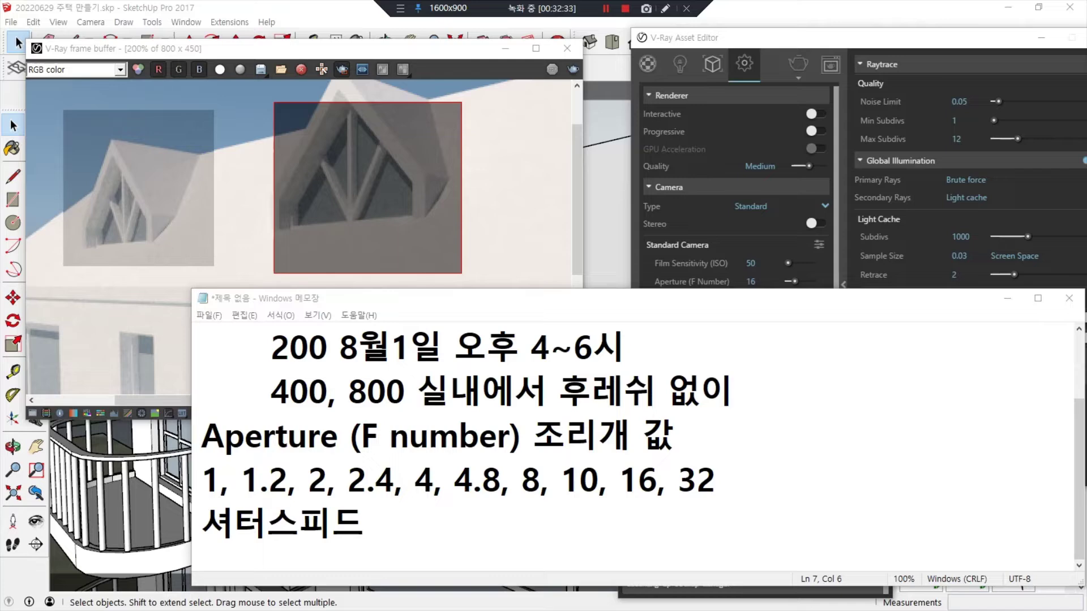
Start the shutter speed list with "1/8, 1/15" on a new line below "셔터스피드"
key(Return)
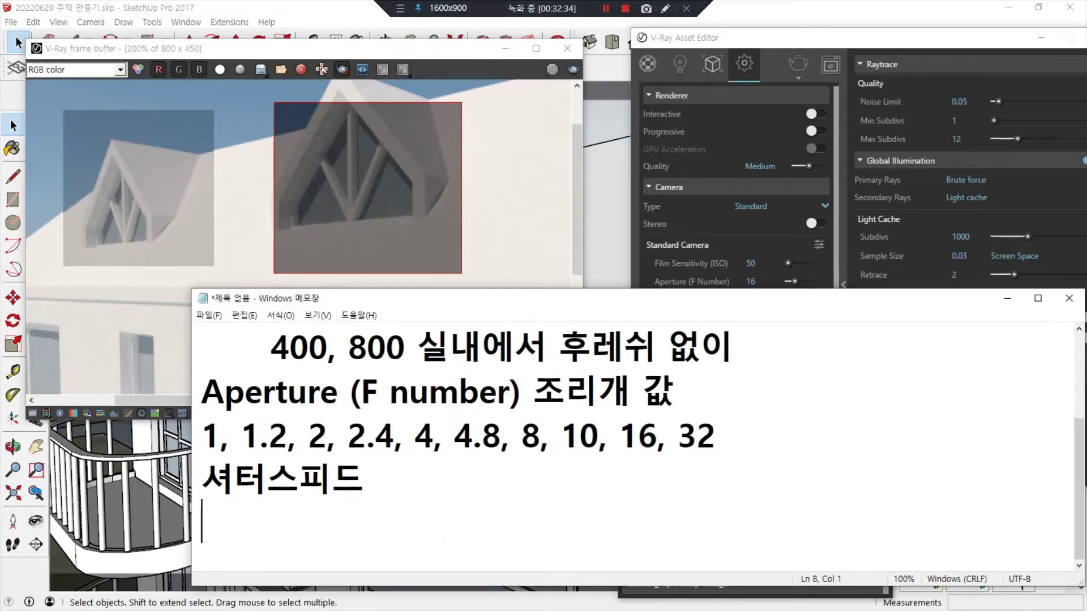
text(1/8)
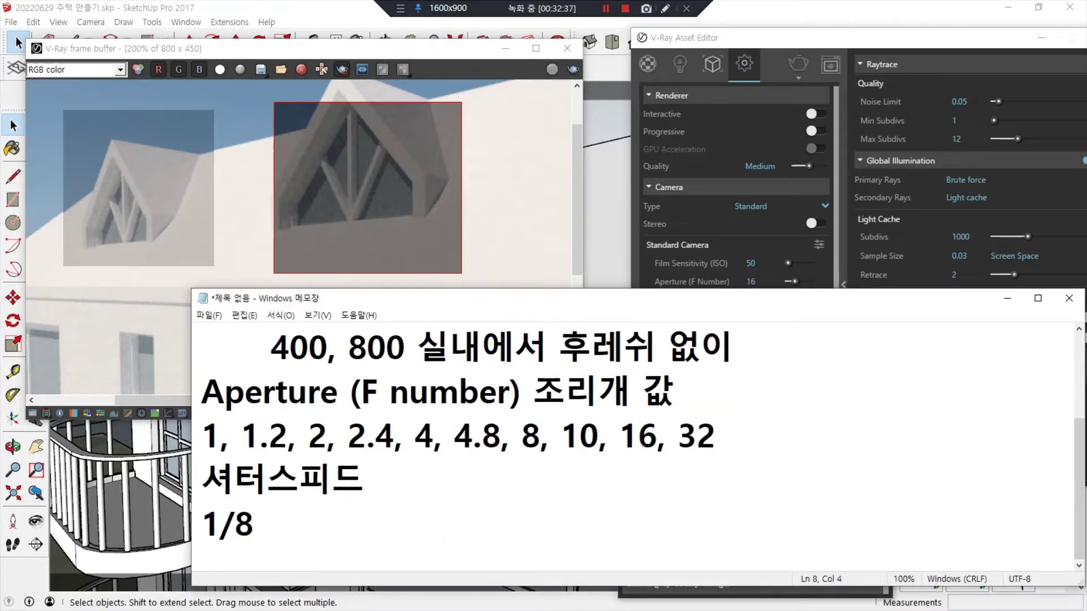
text(x 15x)
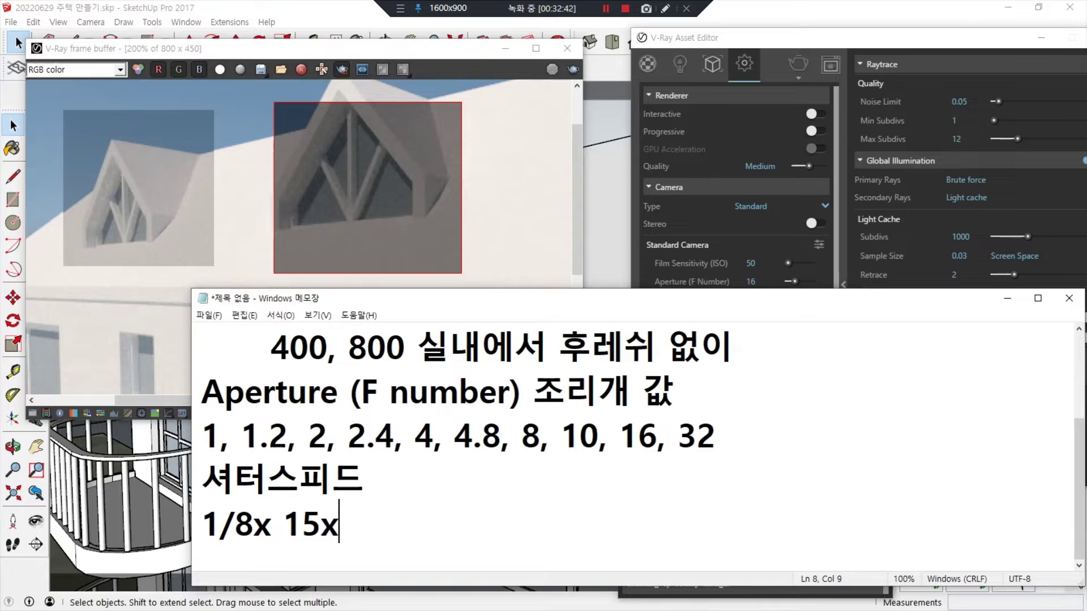
key(BackSpace)
key(Left)
key(Left)
key(Left)
key(Left)
key(Delete)
text(,)
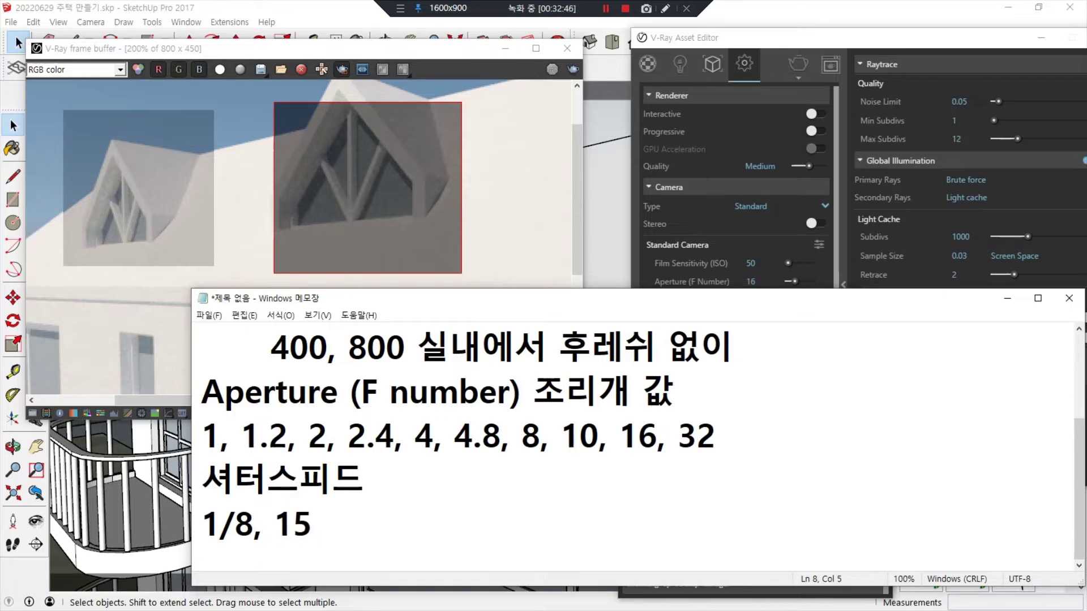
key(End)
key(Left)
key(Left)
text(1/)
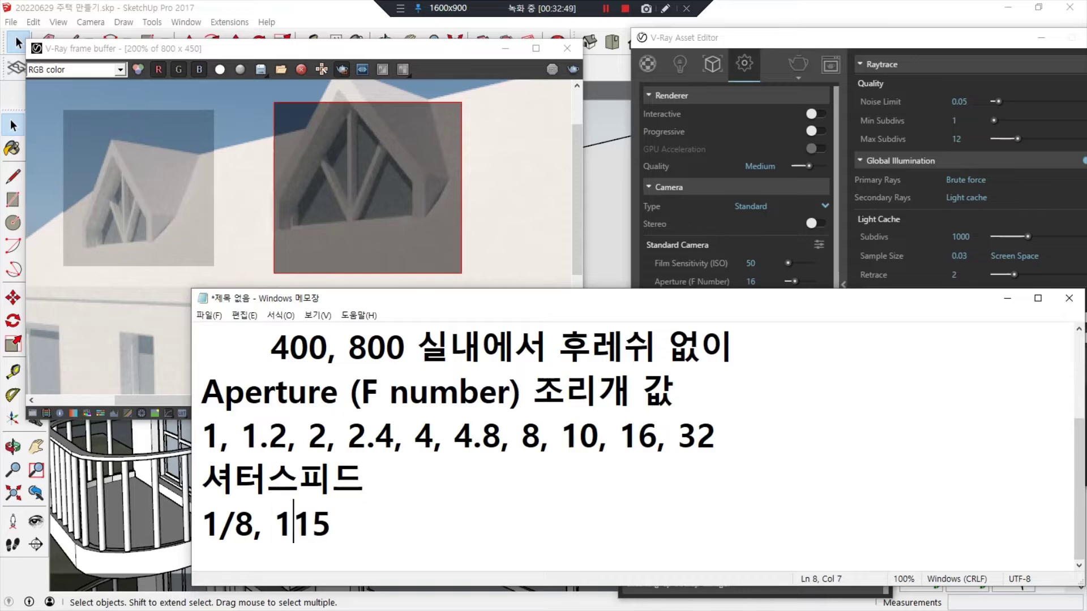
Extend the shutter speed list with 1/30, 1/60, 1/125, 1/250, 1/500 and 1/1000, separated by commas
key(shift+Left)
key(shift+Left)
key(shift+Left)
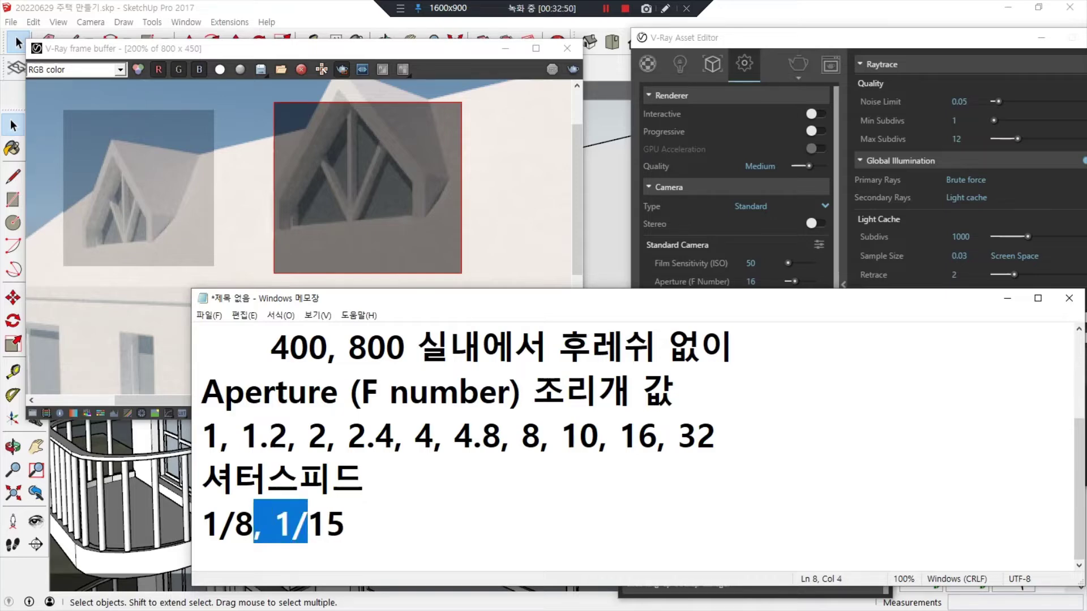
key(End)
text(, 1/)
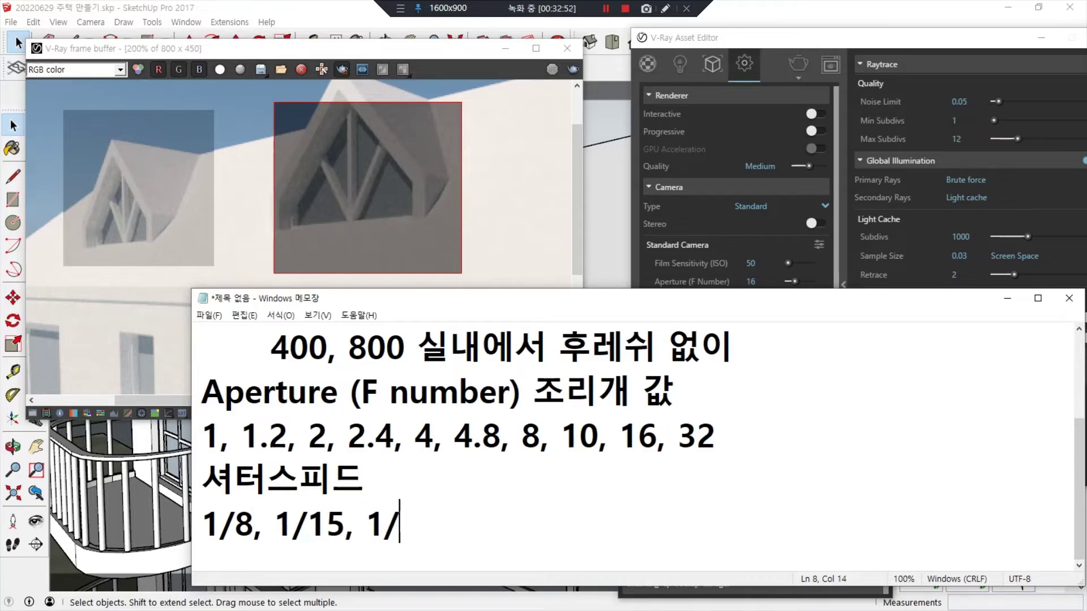
text(30, 1/)
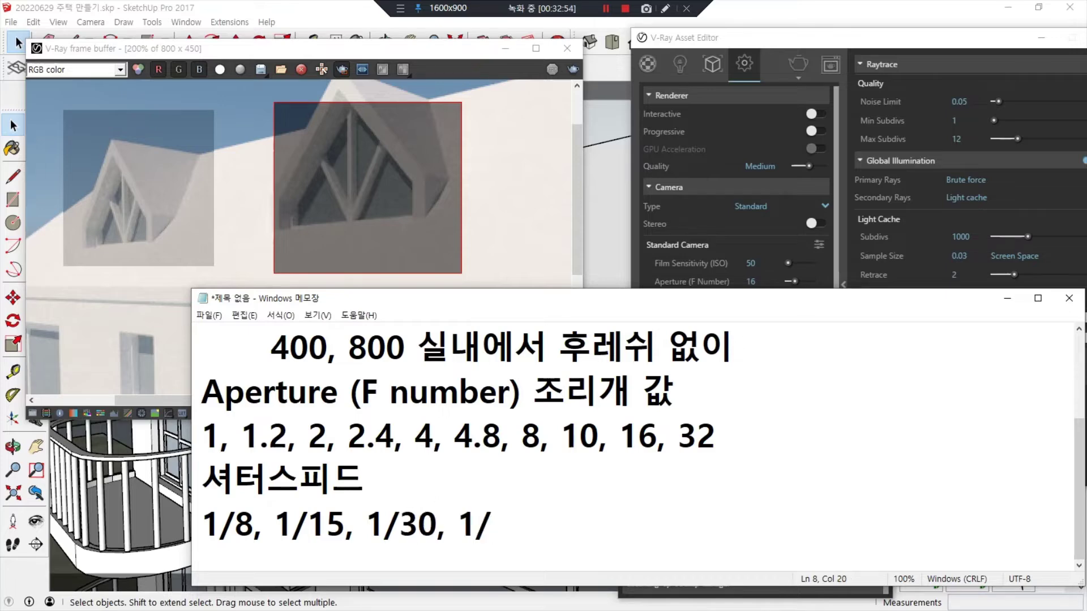
text(60, 1/)
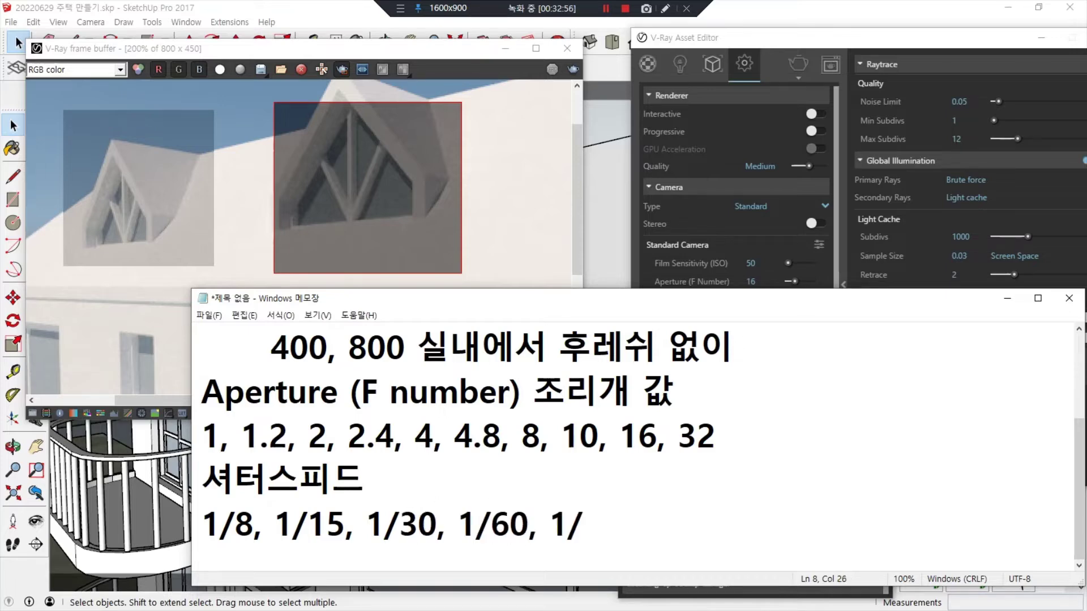
text(125)
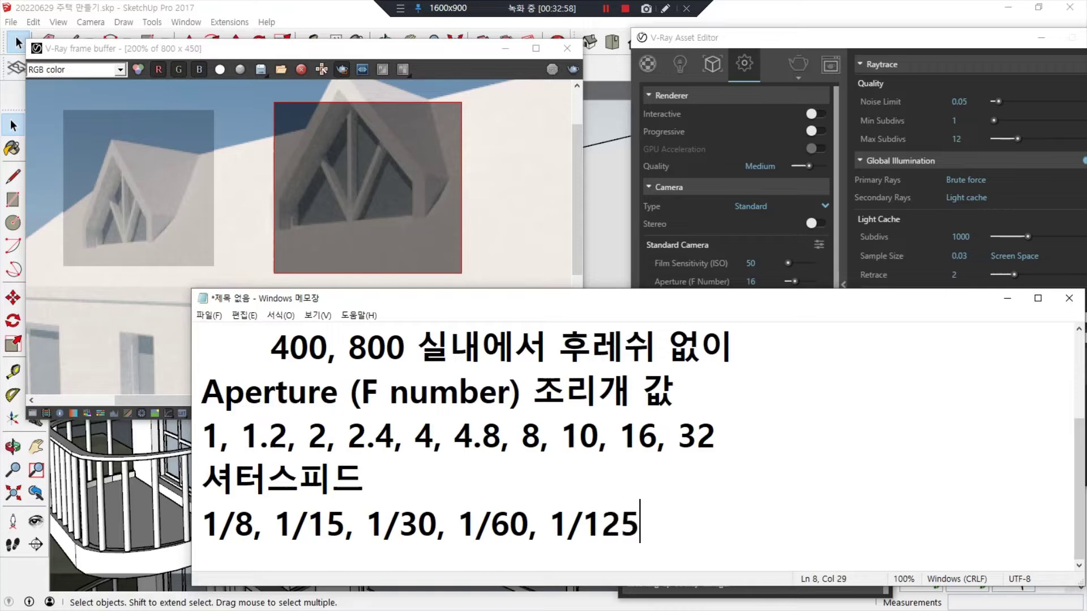
text(, 1/2)
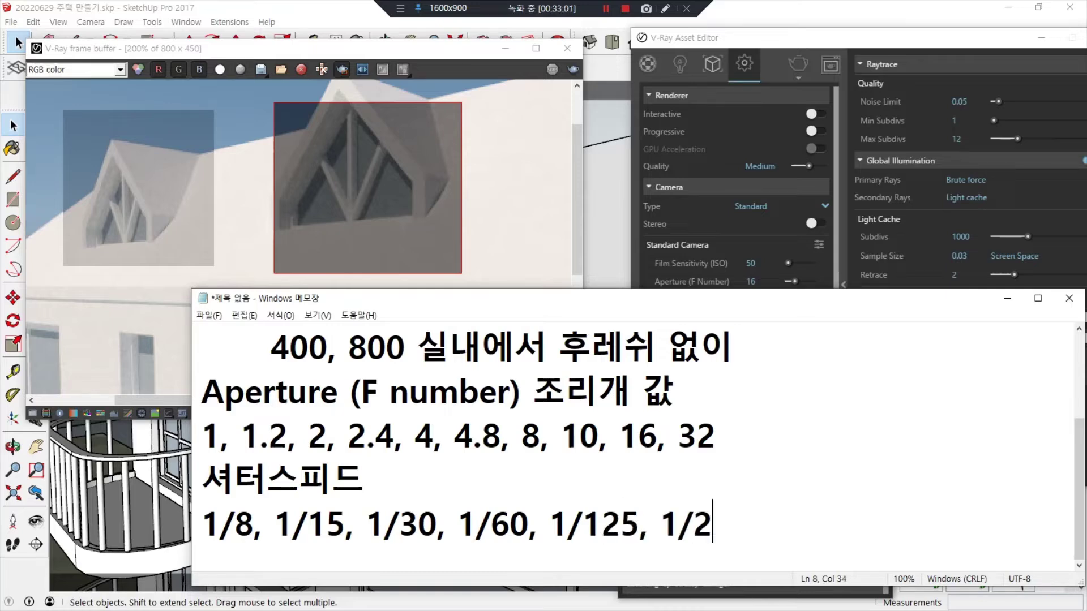
text(50, 1/)
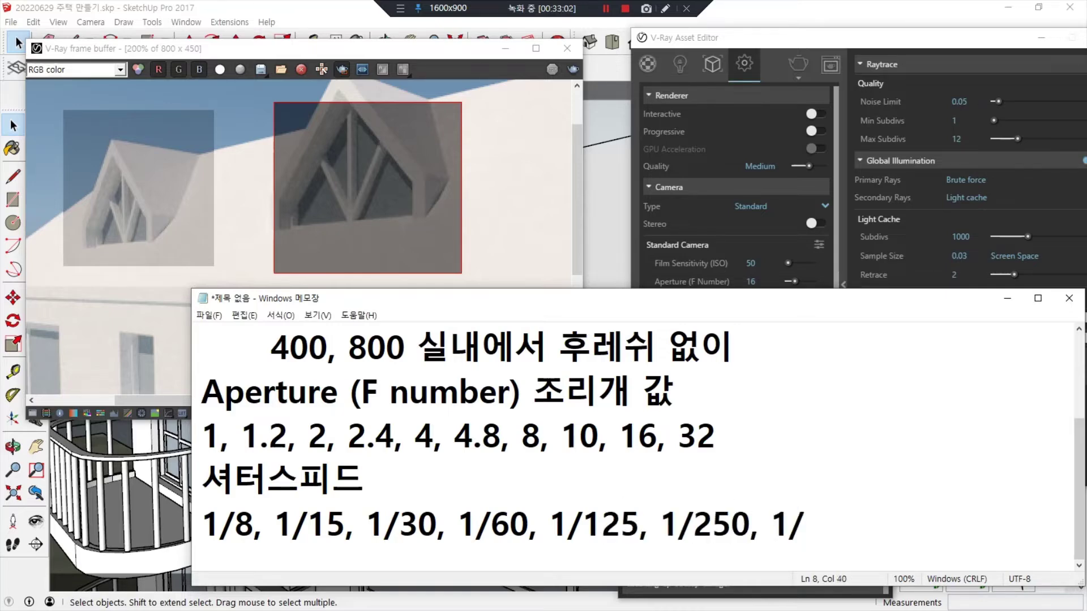
text(500, 1/)
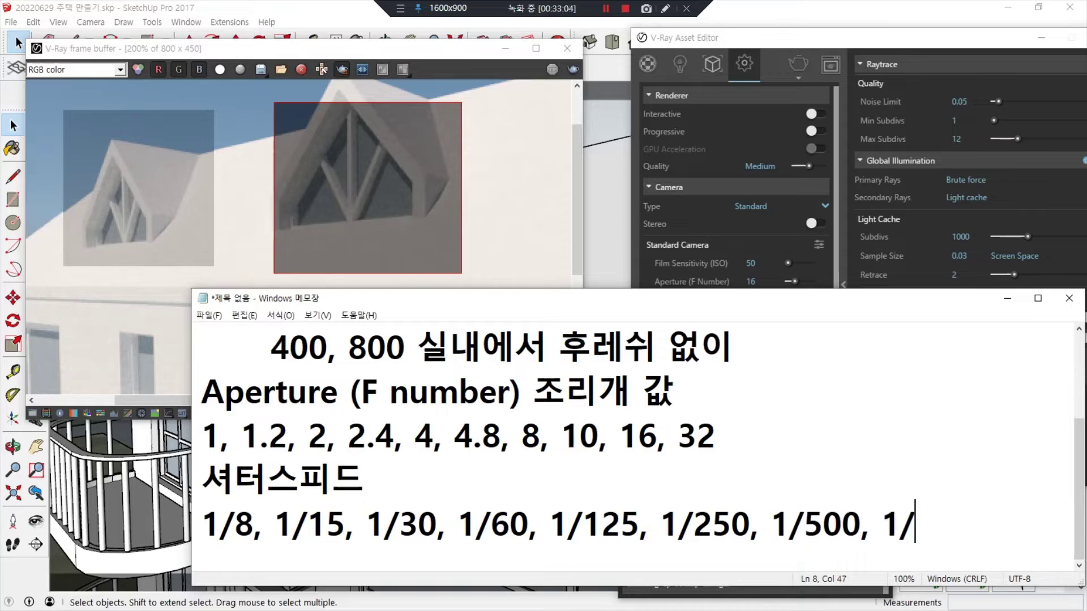
text(1000)
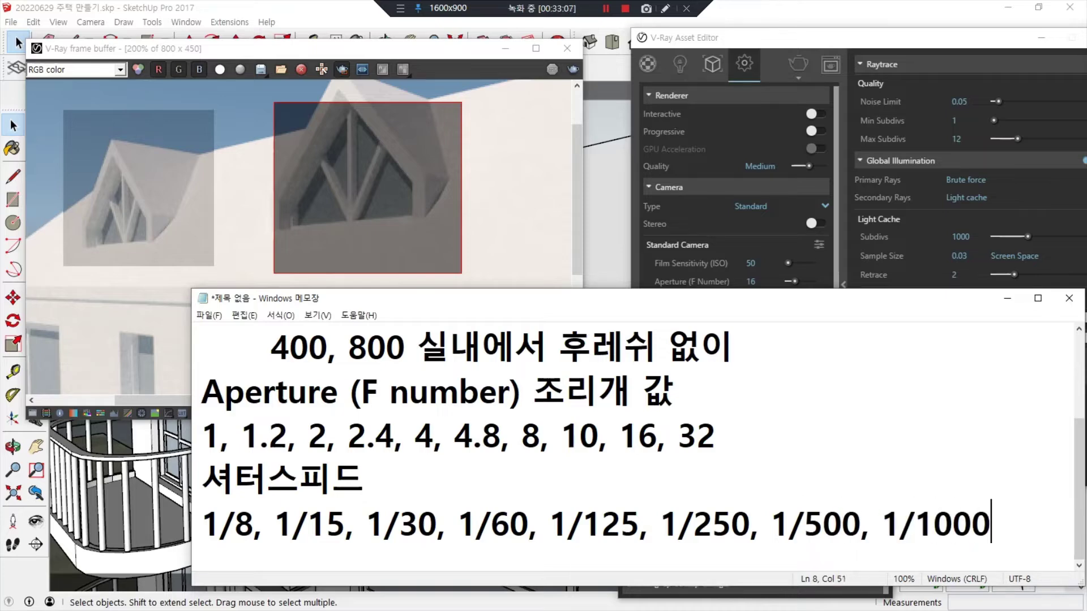
Insert "1, 1/2, 1/4, " ahead of 1/8 so the shutter speeds form one continuous list
key(Home)
key(Return)
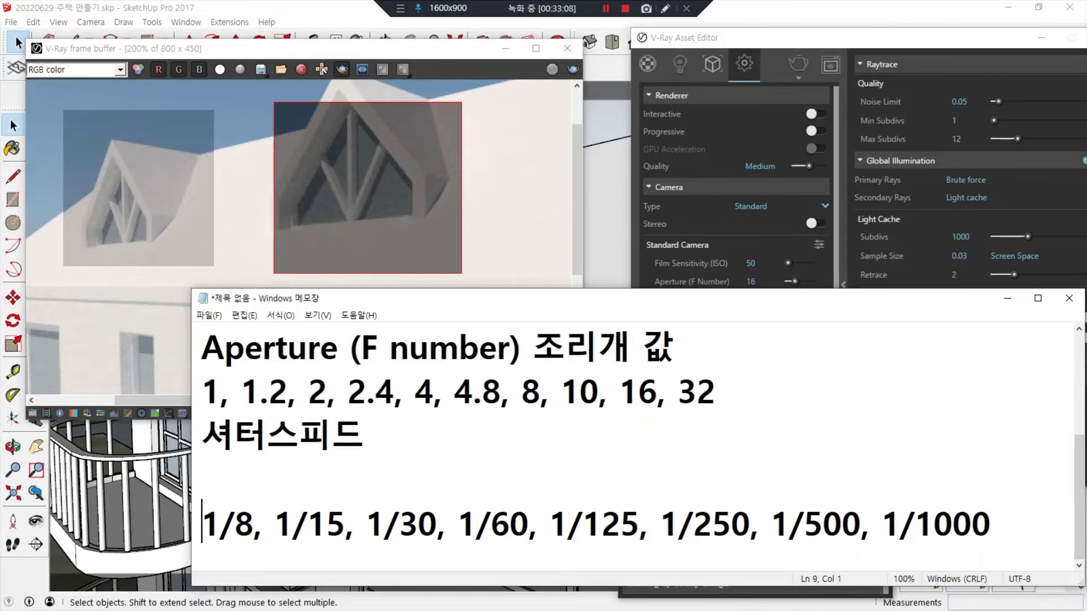
key(Up)
text(1, 1/2)
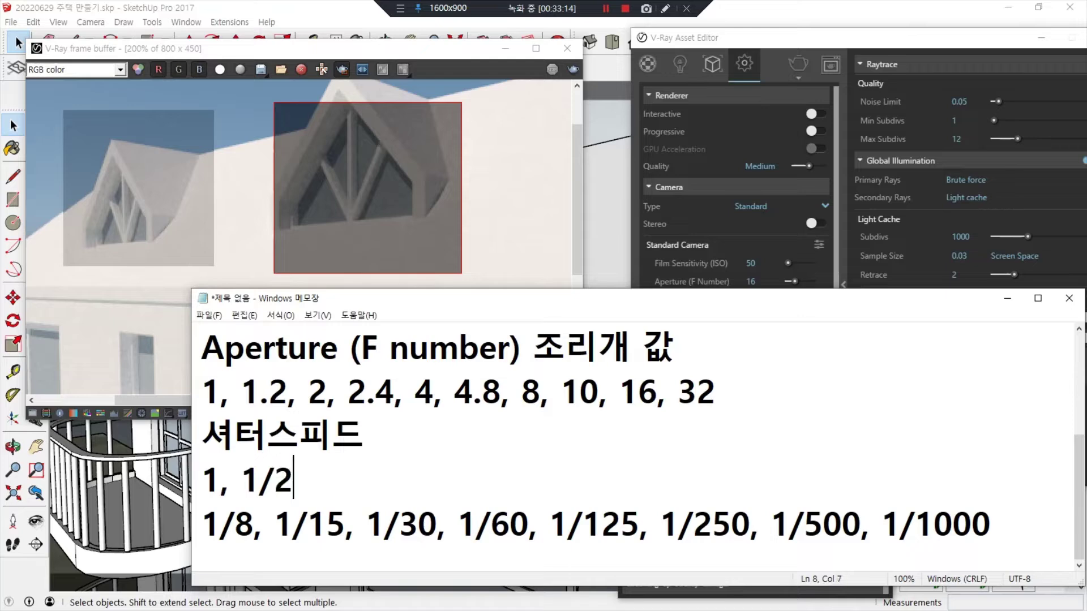
text(, 1/4,)
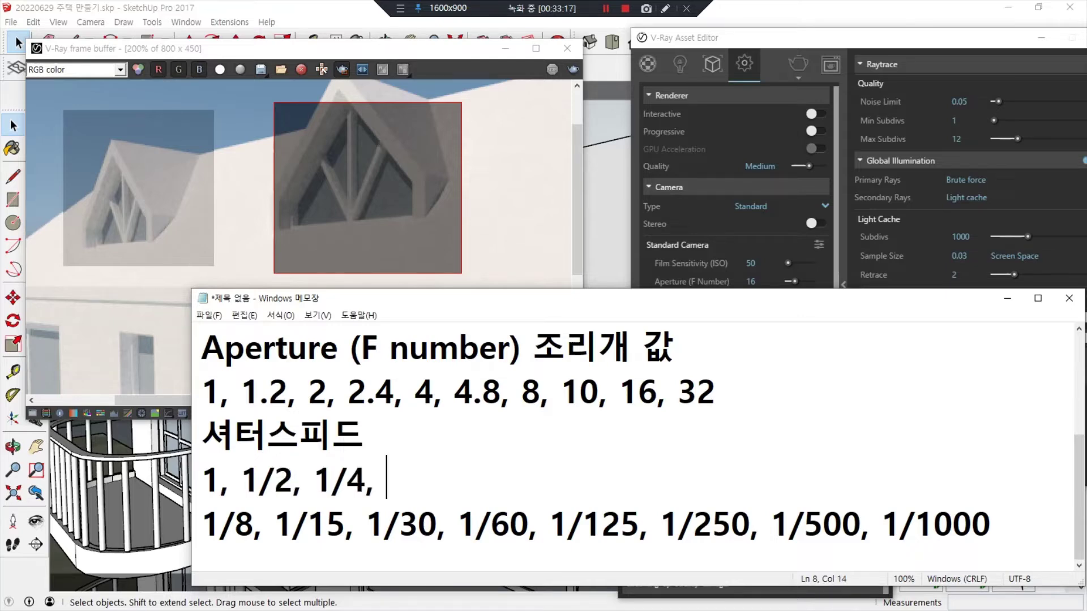
key(Delete)
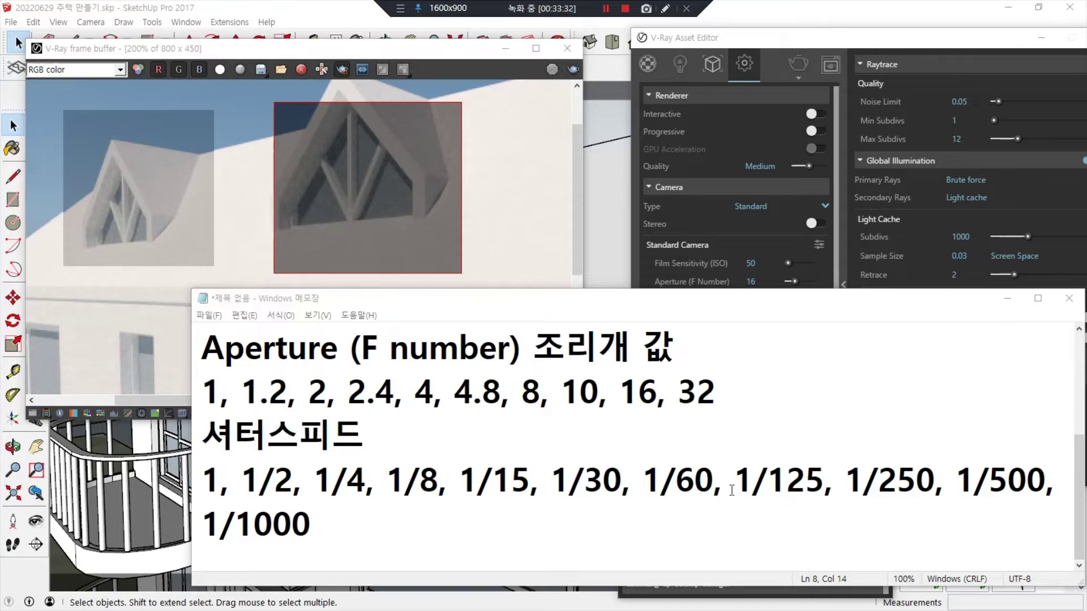
Highlight 1/125 in the shutter speed notes and set the V-Ray camera's Film Sensitivity (ISO) to 100
drag(736, 482, 820, 482)
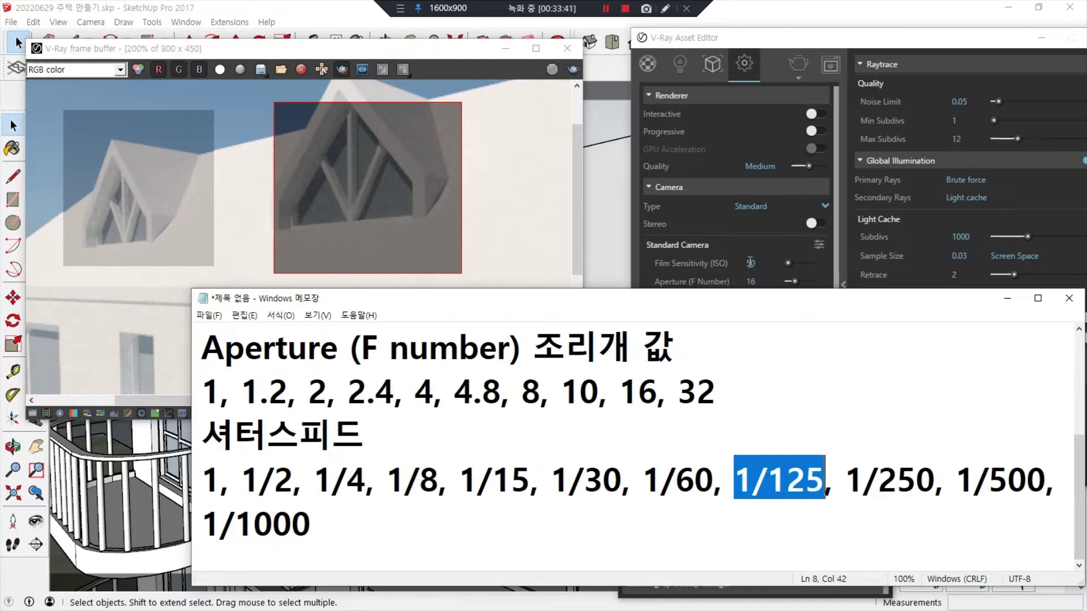
click(750, 230)
double_click(761, 262)
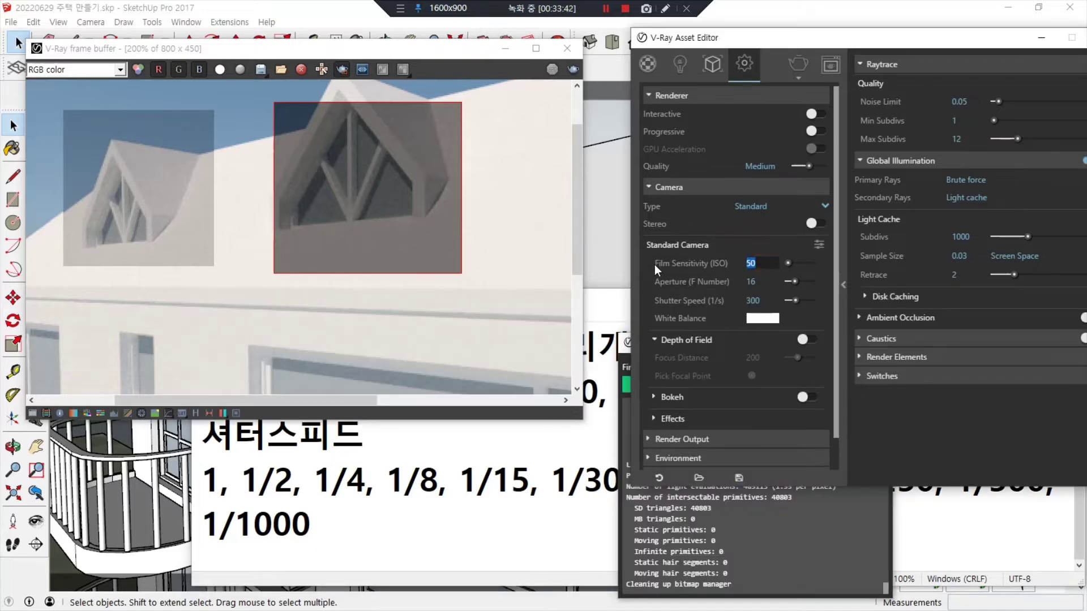
text(100)
key(Return)
Set the camera's Aperture (F Number) to 8 and Shutter Speed to 125, and render the dormer region
drag(758, 282, 676, 274)
text(8)
key(Return)
key(Tab)
text(125)
key(Return)
click(573, 69)
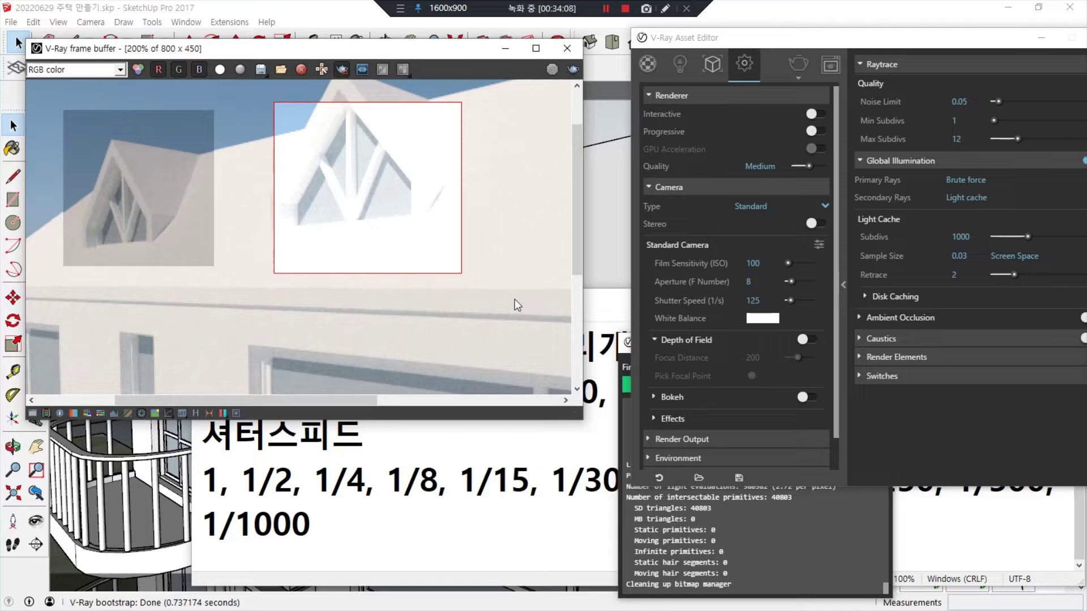
Set the camera's Shutter Speed to 250 and render the dormer region
click(753, 301)
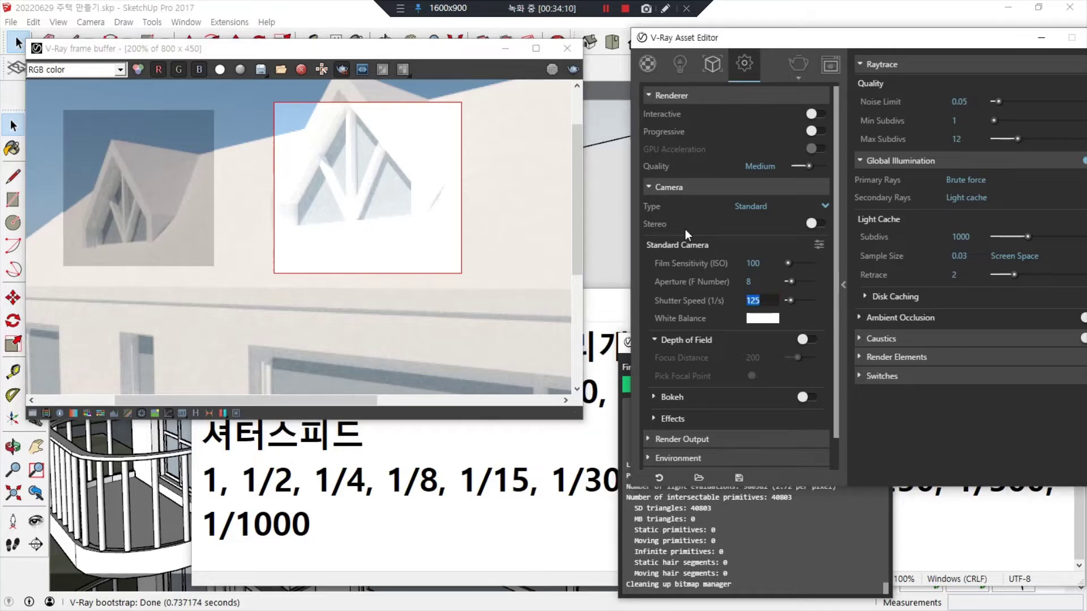
text(250)
key(Return)
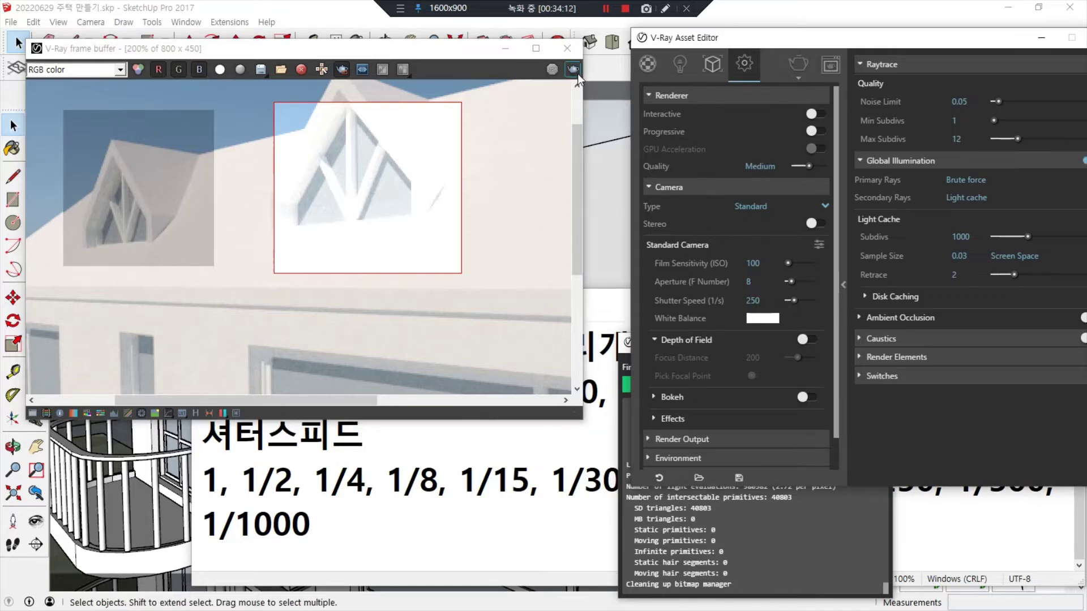
click(574, 69)
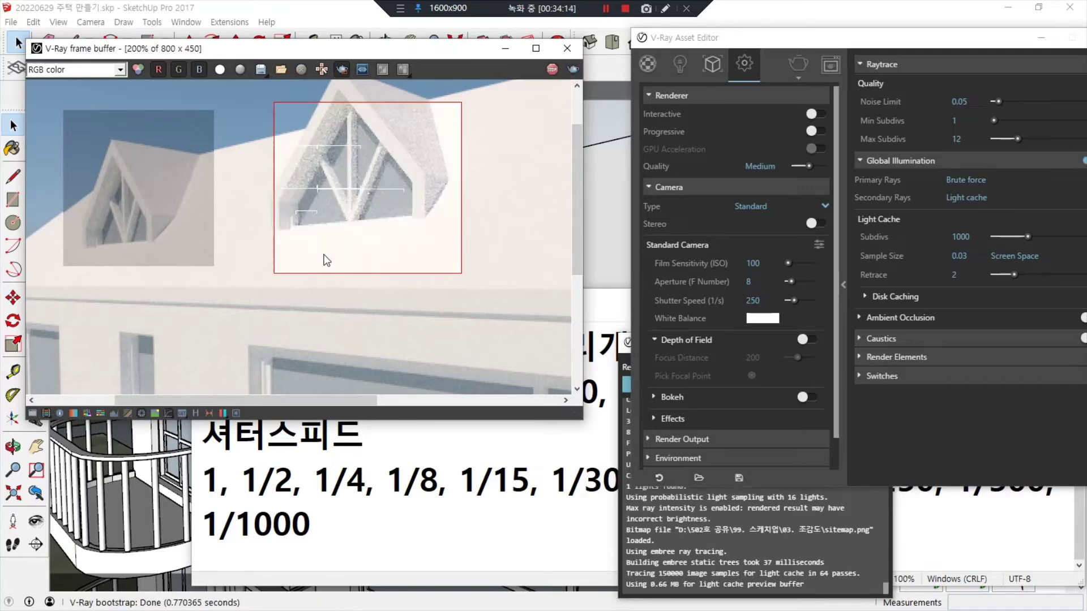
Set the camera's Shutter Speed to 500 and render the dormer region
click(753, 301)
text(500)
key(Return)
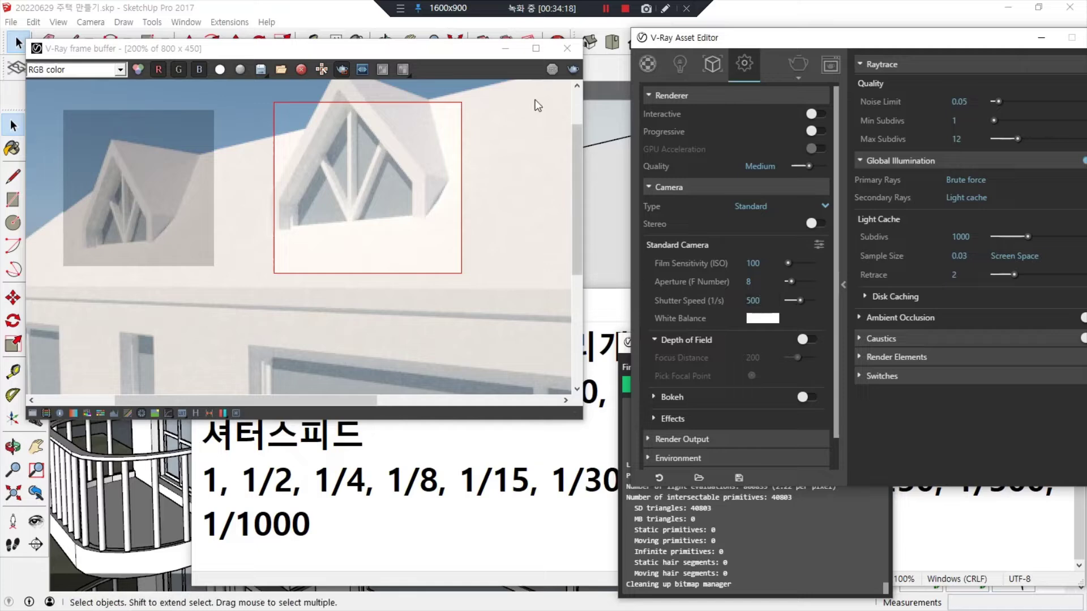
click(574, 69)
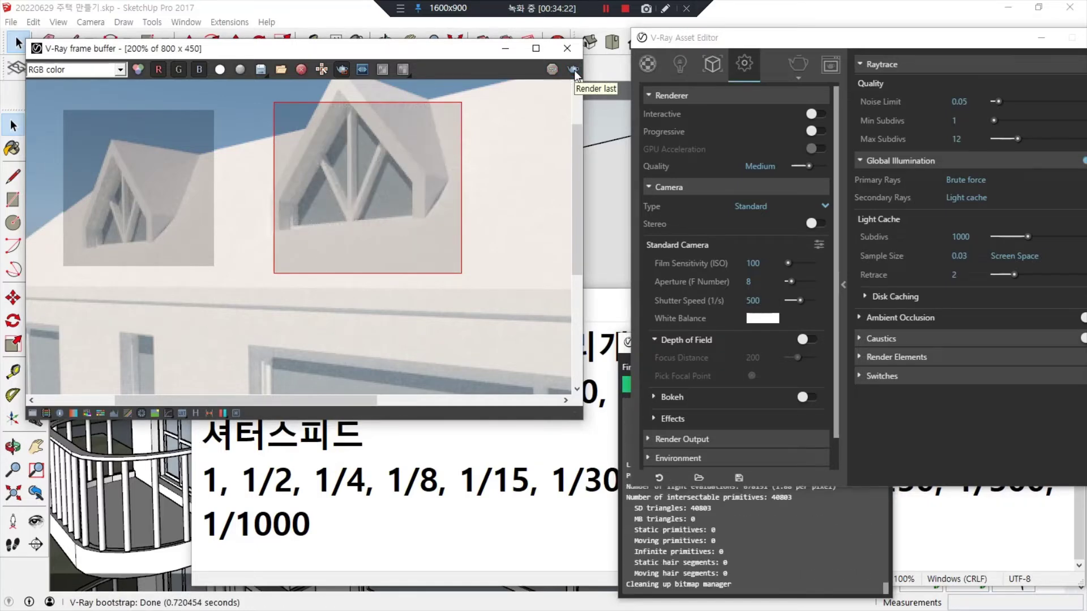
Return the camera's Shutter Speed to 125 and render the dormer region
click(761, 301)
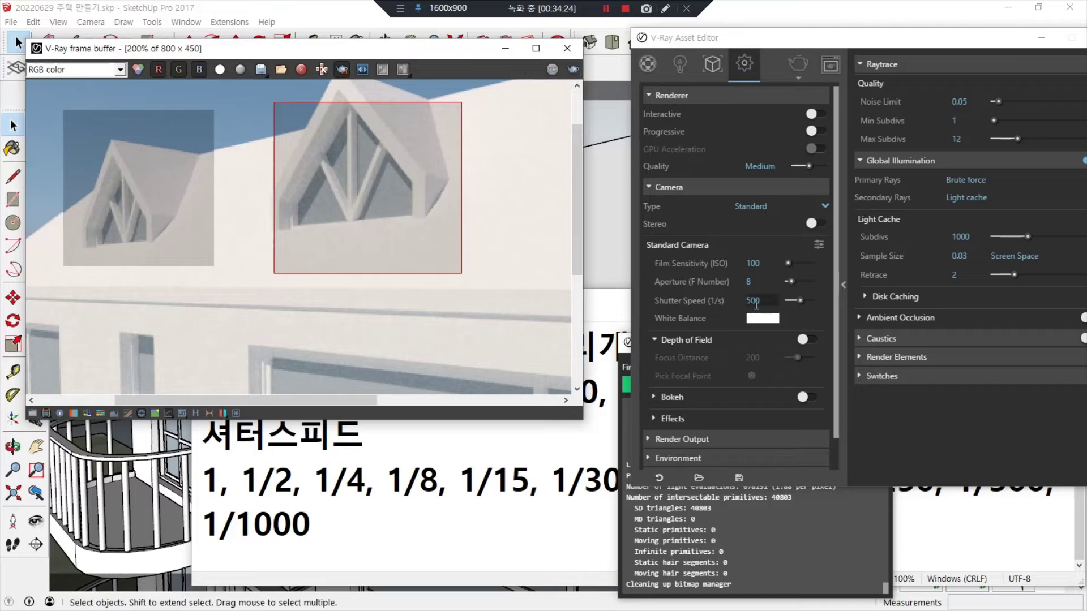
text(125)
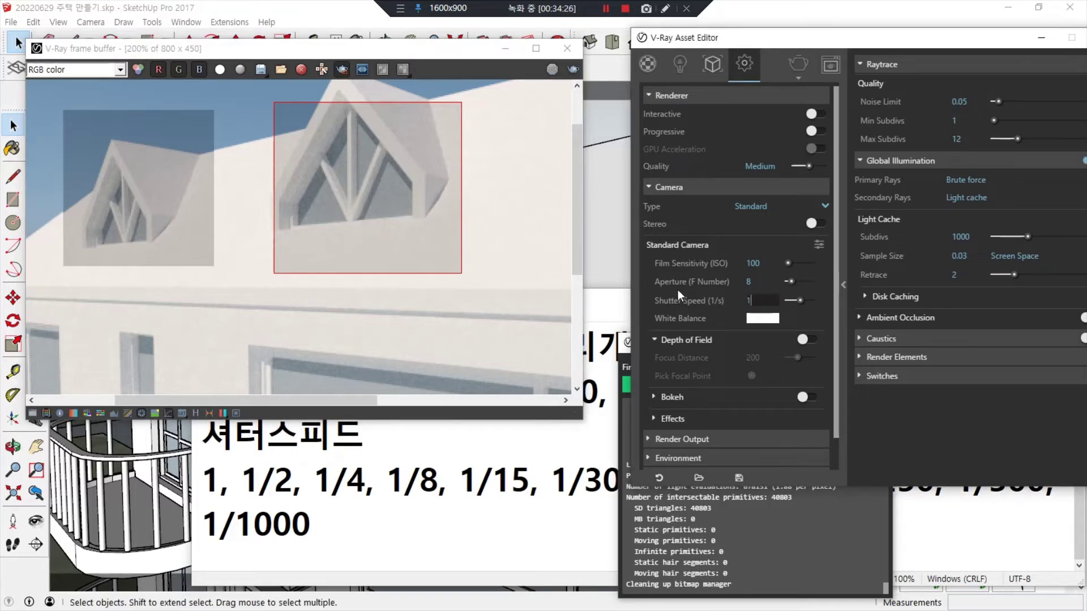
key(Return)
click(573, 69)
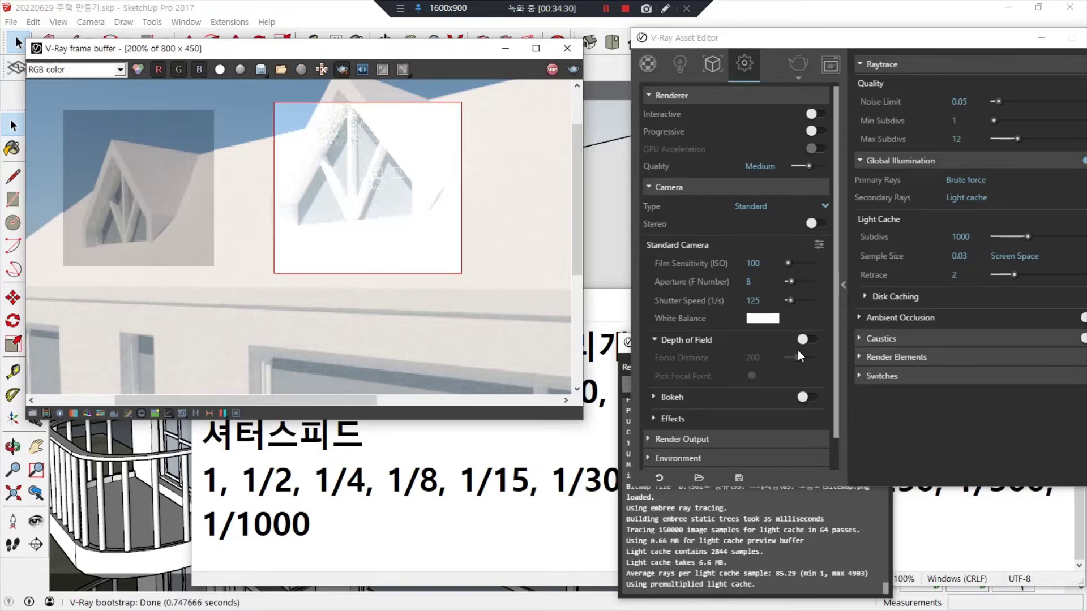
Set the camera's Aperture (F Number) to 16 and render the dormer region
click(753, 282)
text(16)
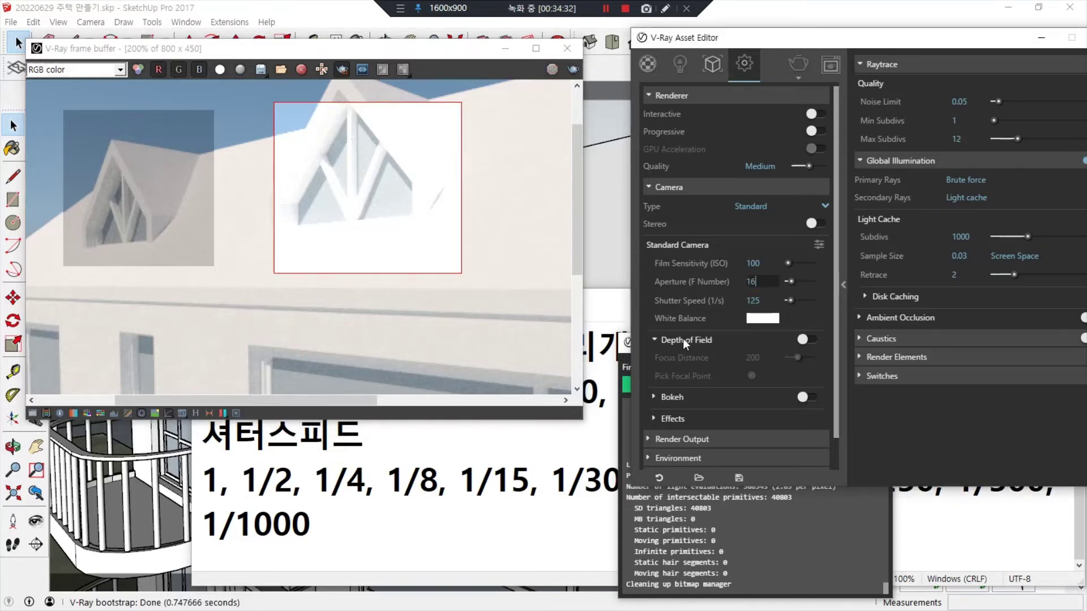
key(Return)
click(573, 69)
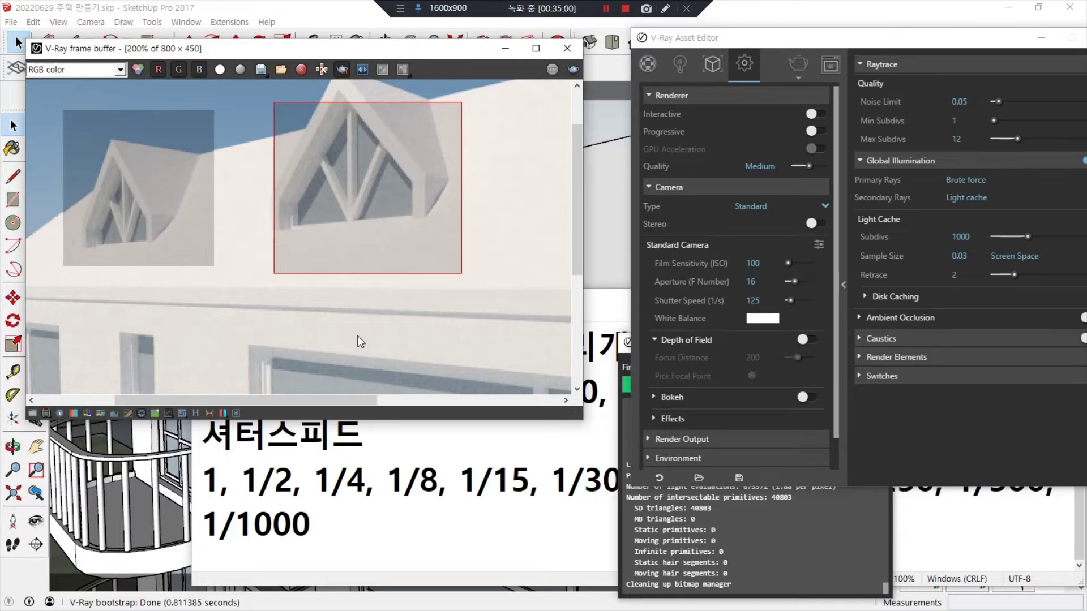
Set the camera's Aperture (F Number) to 12 and render the dormer region
click(753, 281)
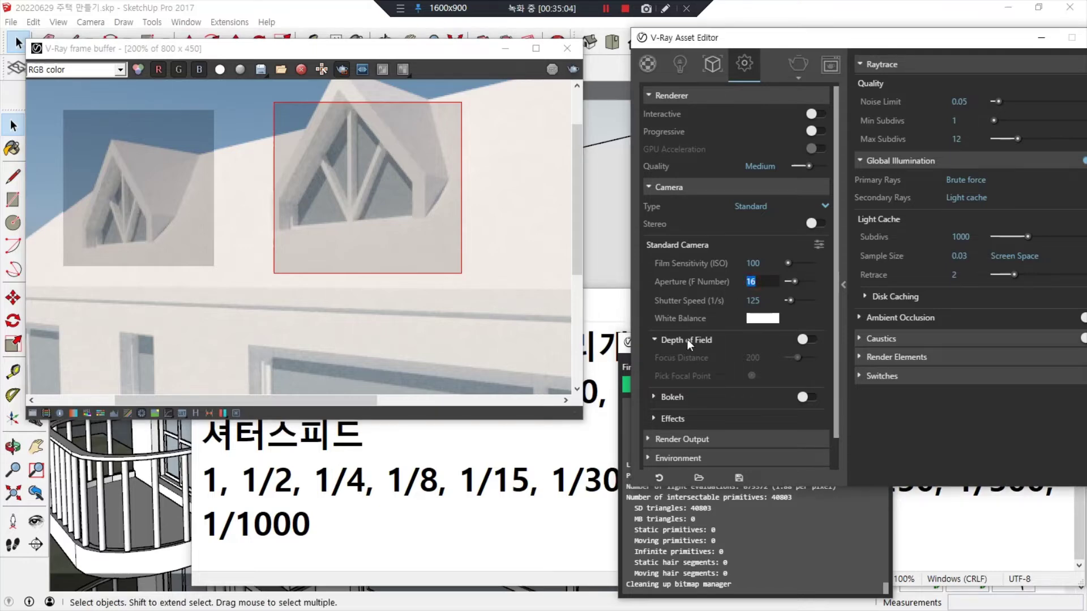
text(12)
key(Return)
click(573, 69)
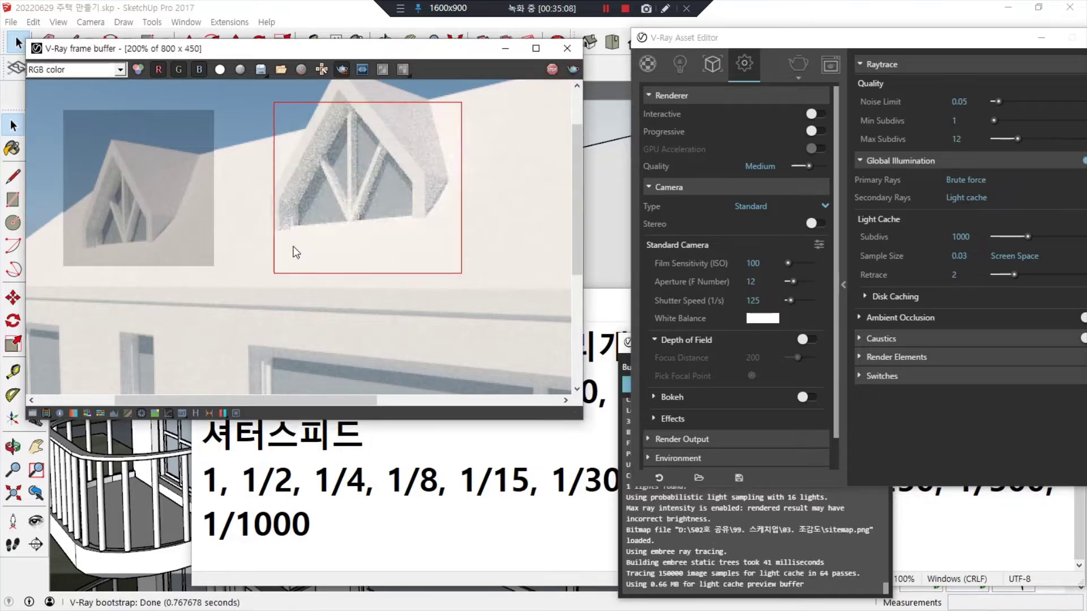
Set the camera's Aperture (F Number) to 14 and render the dormer region
double_click(762, 286)
text(14)
key(Return)
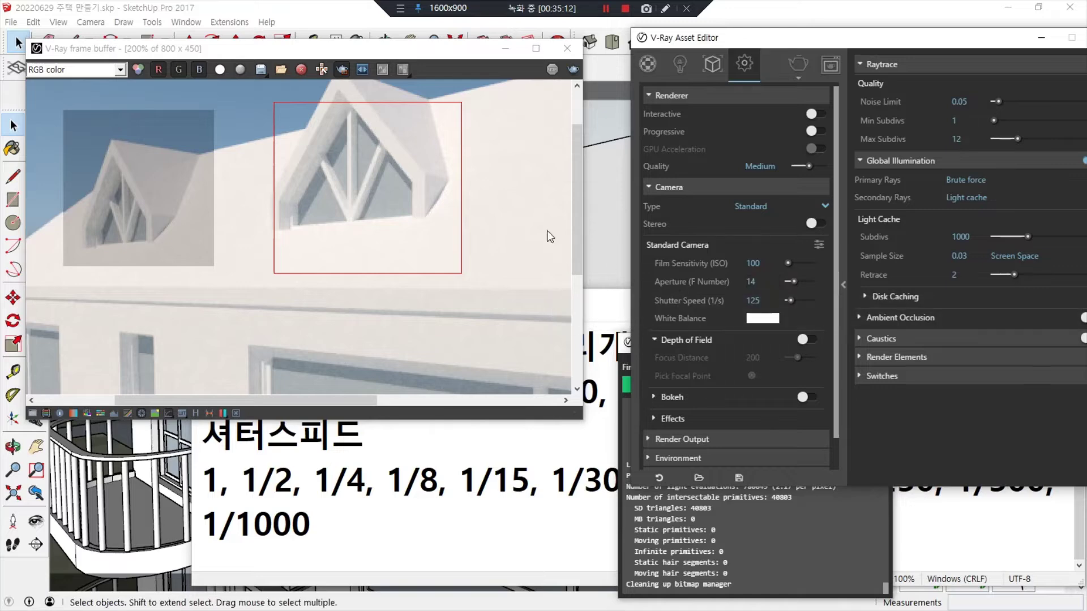
click(573, 69)
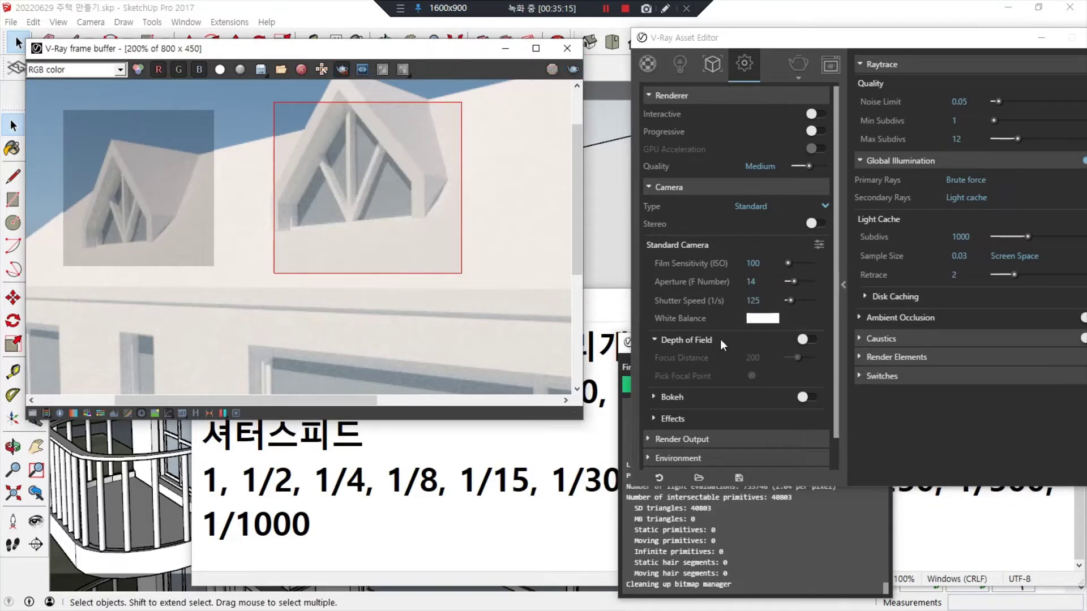
Set the camera's Aperture (F Number) to 10 and render the dormer region
double_click(753, 283)
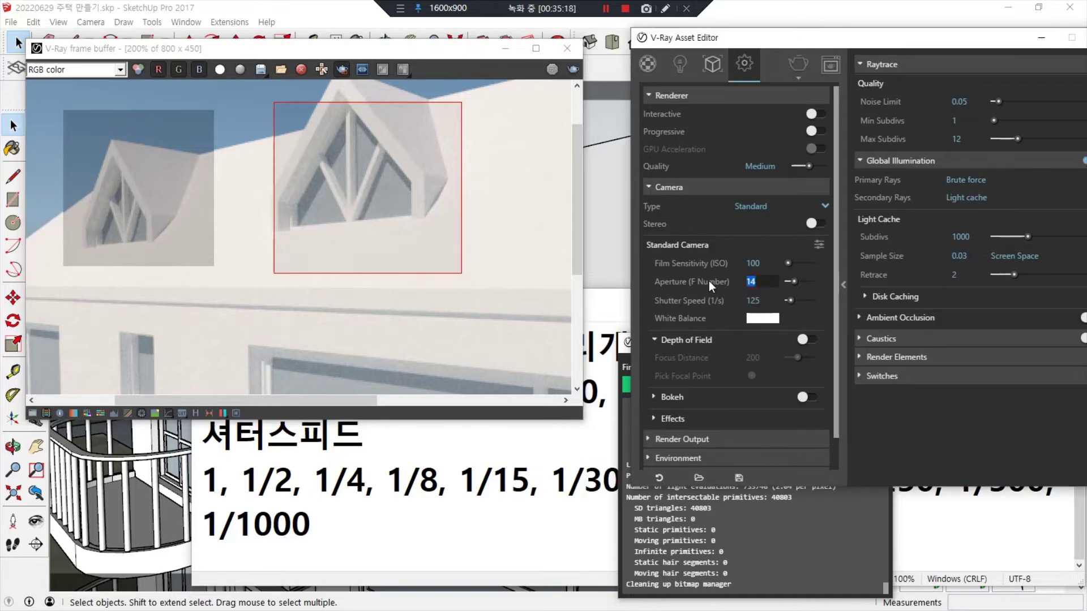
text(10)
key(Return)
click(571, 70)
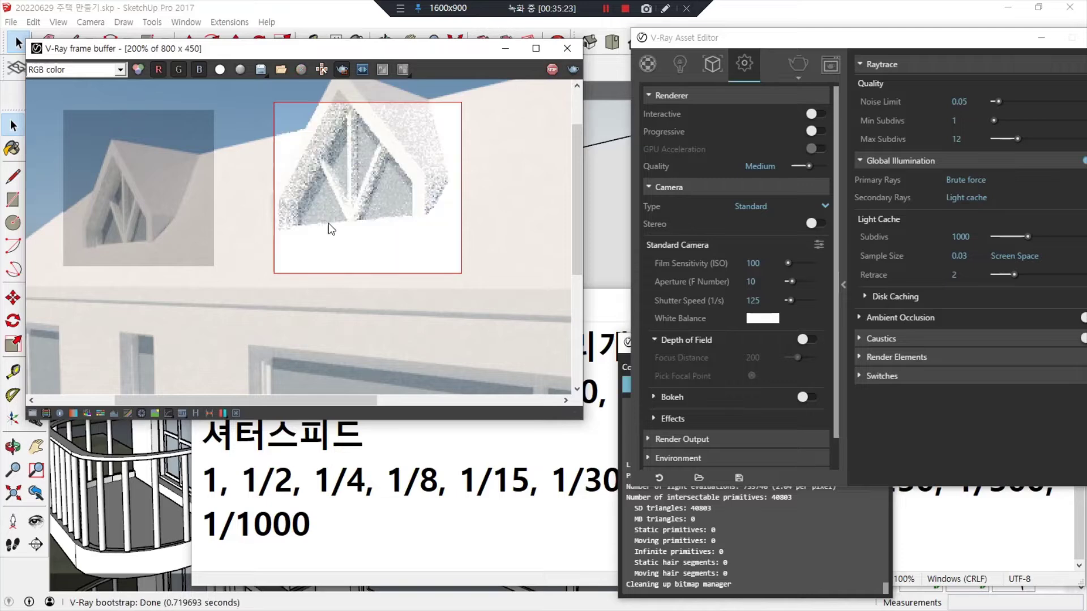
Set the camera's Aperture (F Number) back to 12 and render the dormer region
double_click(758, 282)
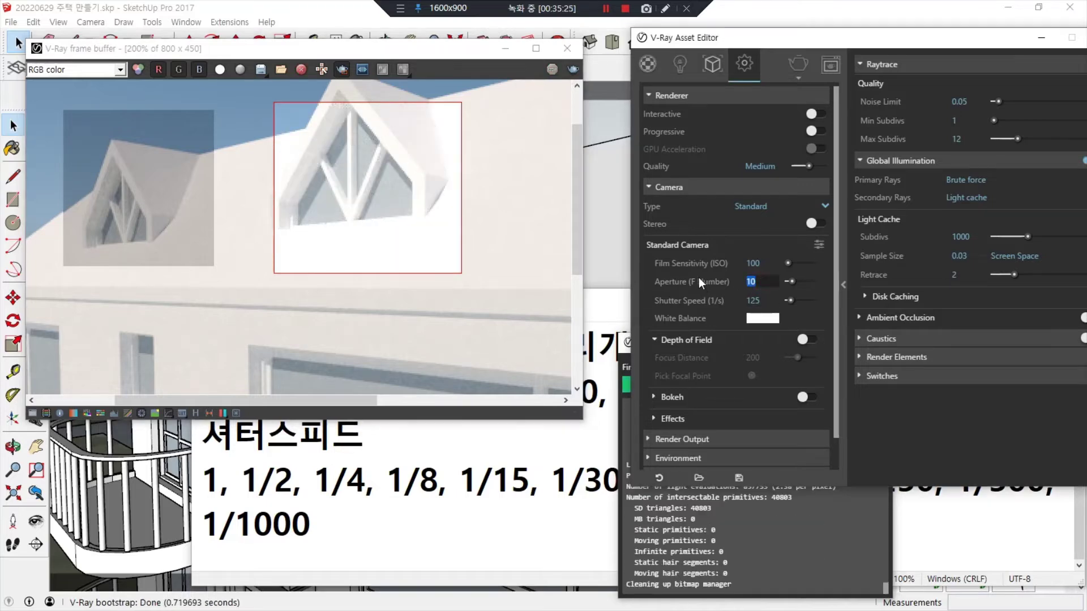
text(12)
key(Return)
click(573, 69)
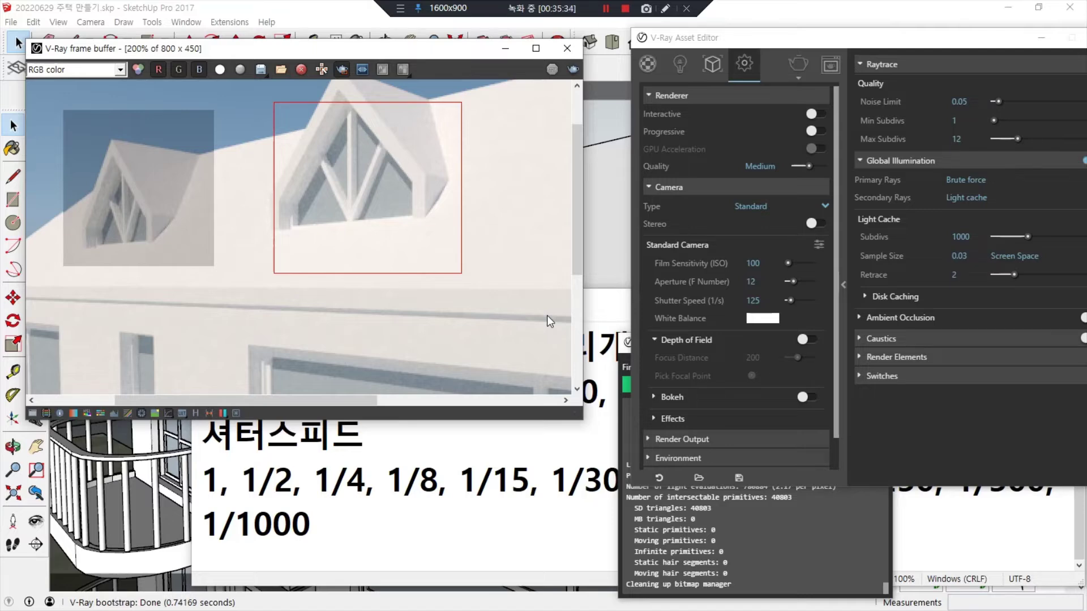
Compare the camera's Exposure Value mode with its ISO, aperture and shutter speed settings, and review the 1/125 shutter speed in the Notepad notes
click(819, 245)
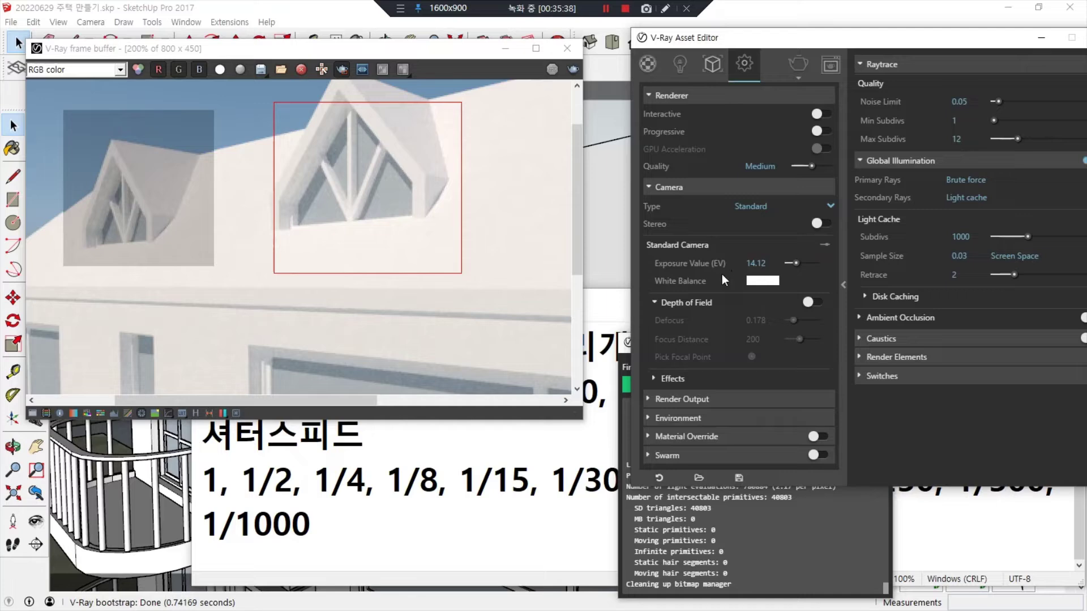
click(824, 244)
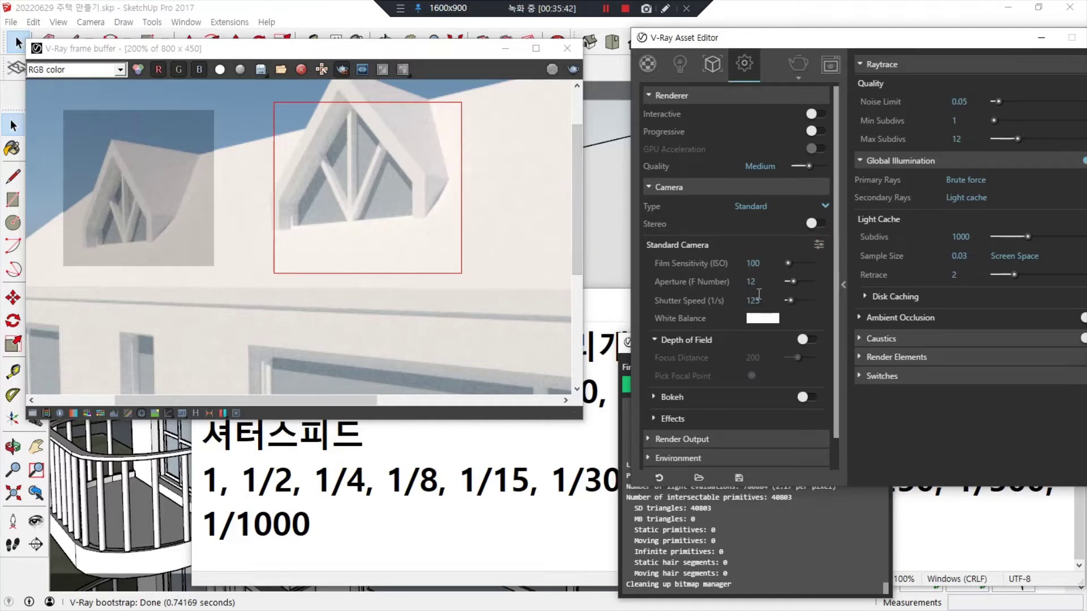
key(alt+Tab)
mouse_move(737, 256)
mouse_down()
mouse_move(733, 315)
mouse_move(741, 258)
mouse_move(771, 279)
mouse_move(731, 265)
mouse_up()
key(Escape)
click(797, 72)
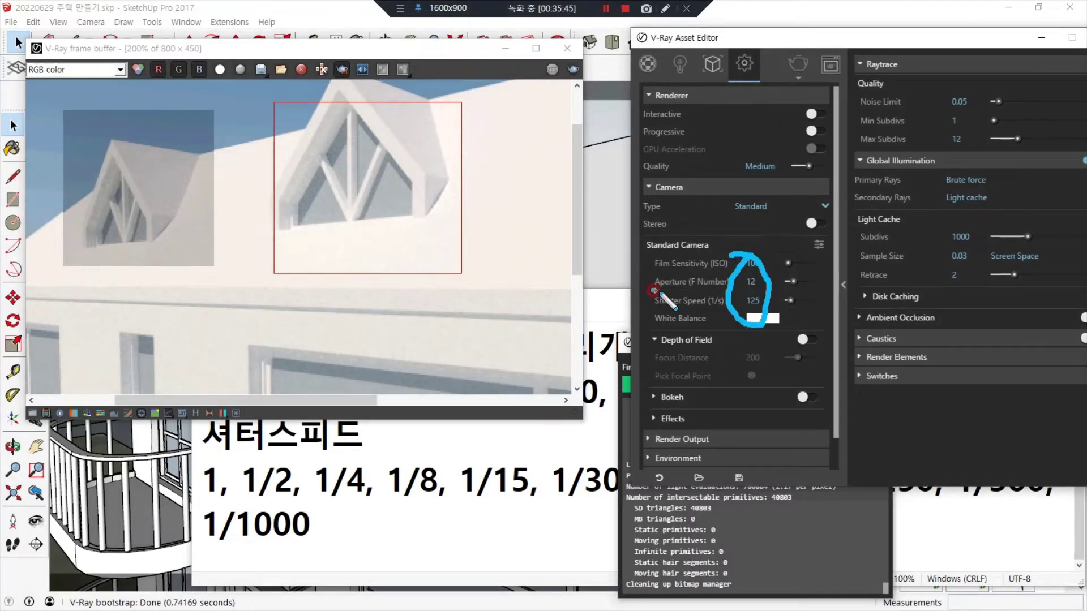
drag(651, 290, 792, 291)
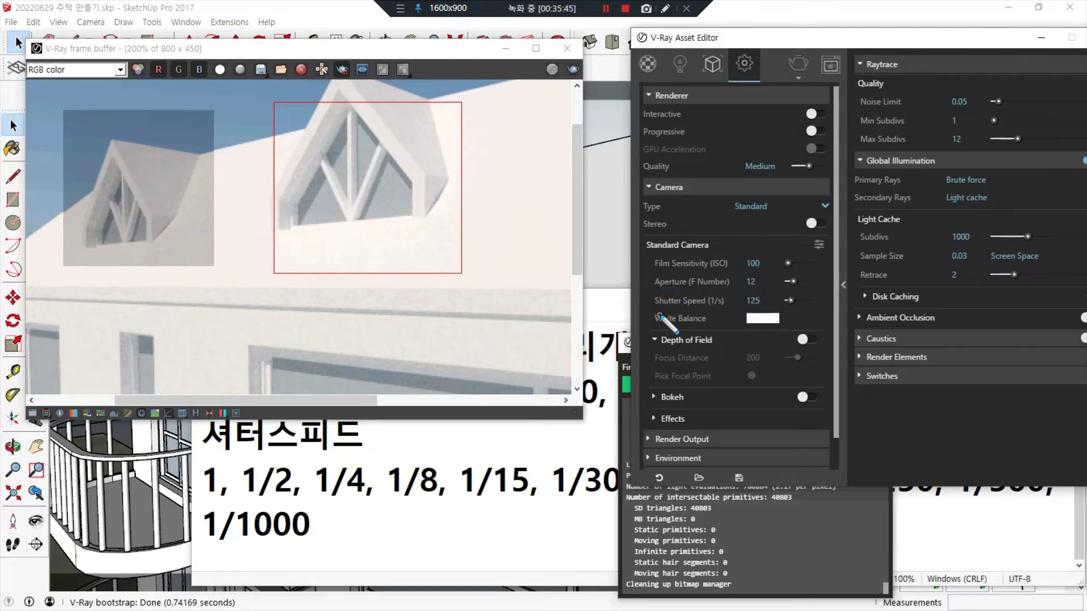
drag(657, 313, 776, 314)
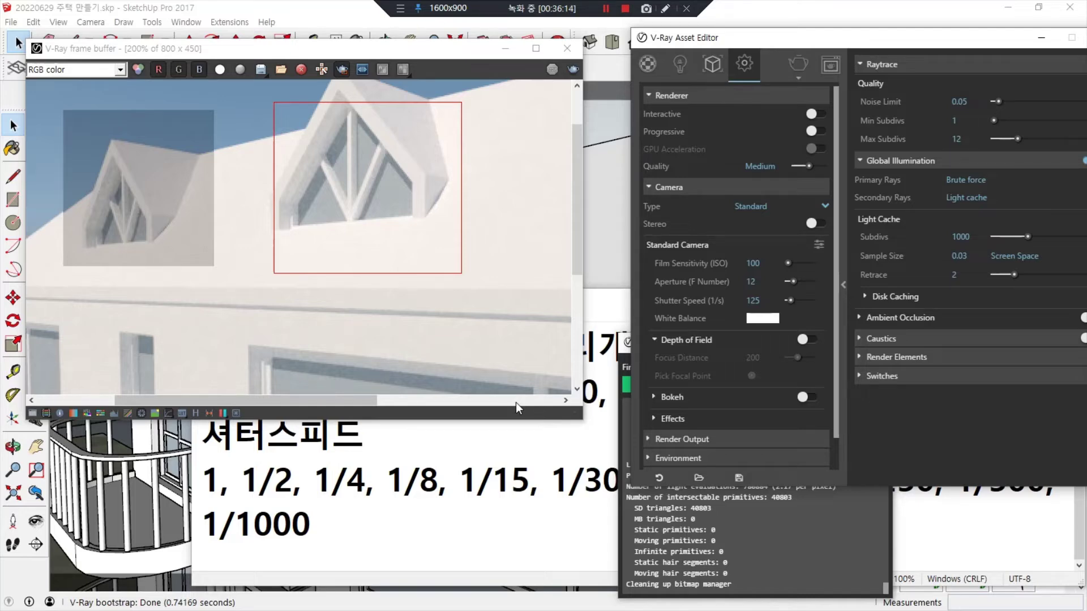
click(476, 472)
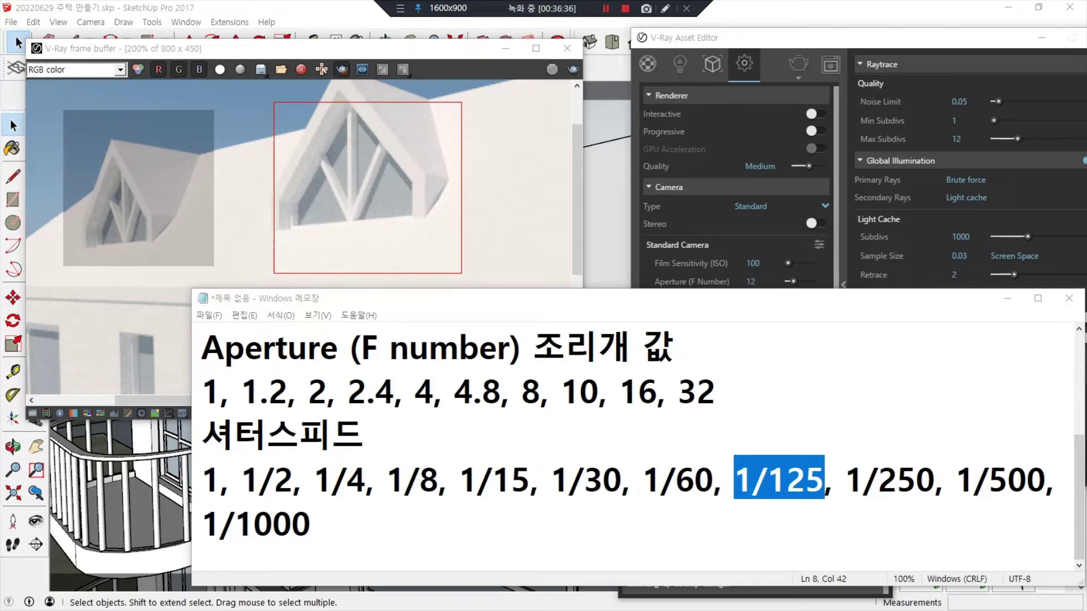
click(492, 197)
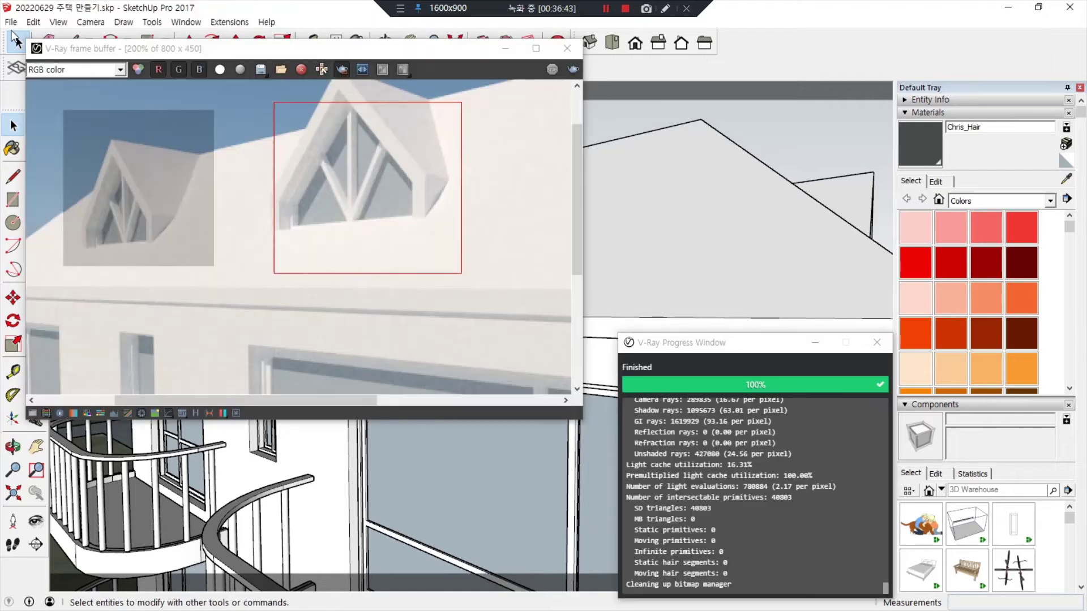
Start a new model without saving the house file and close the V-Ray Progress Window
click(11, 21)
click(49, 39)
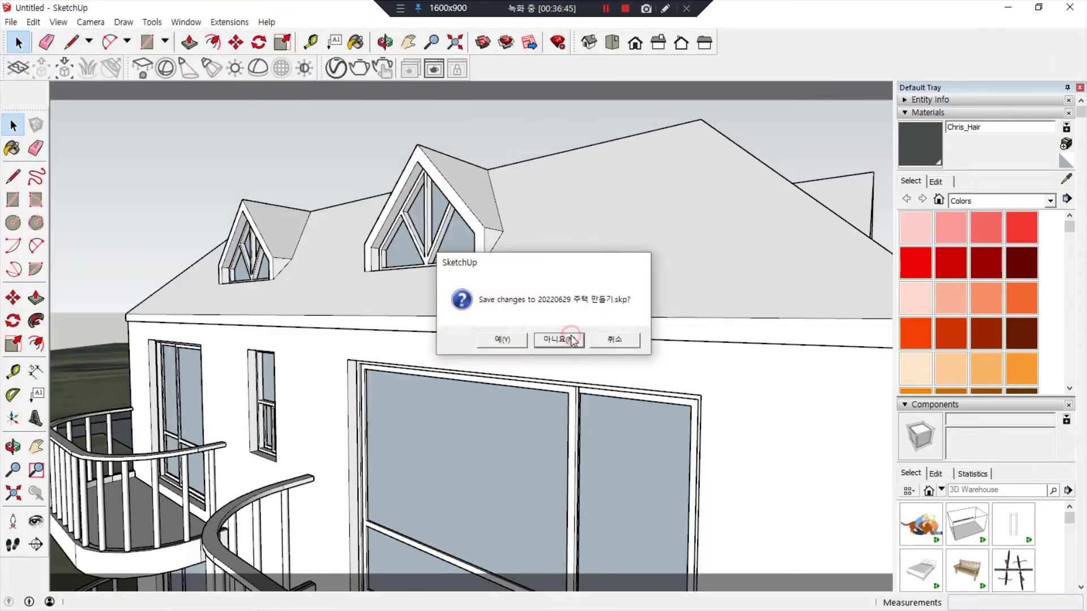
click(569, 339)
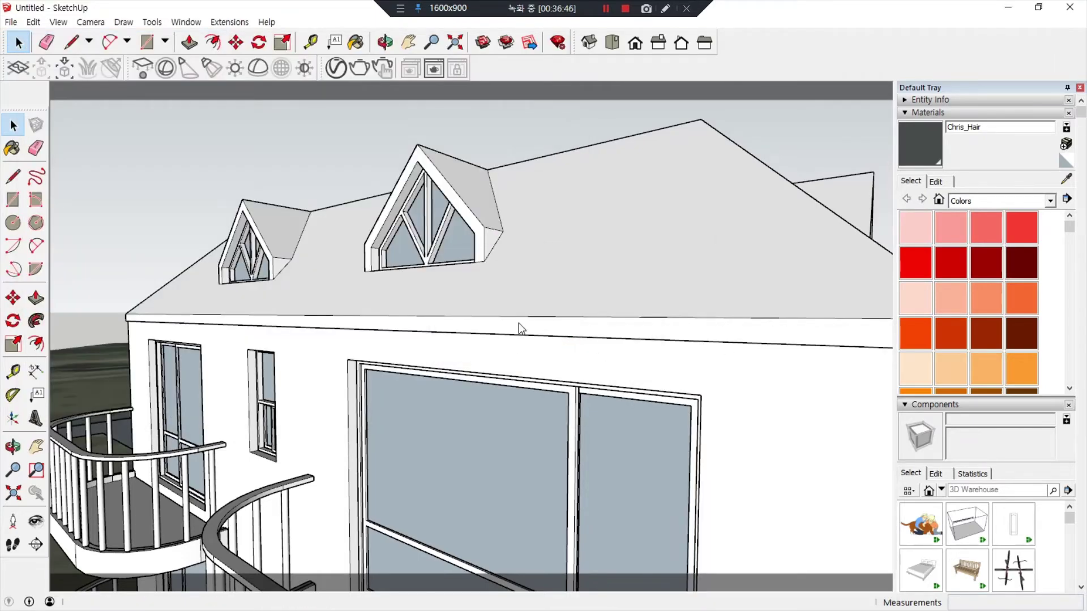
click(266, 138)
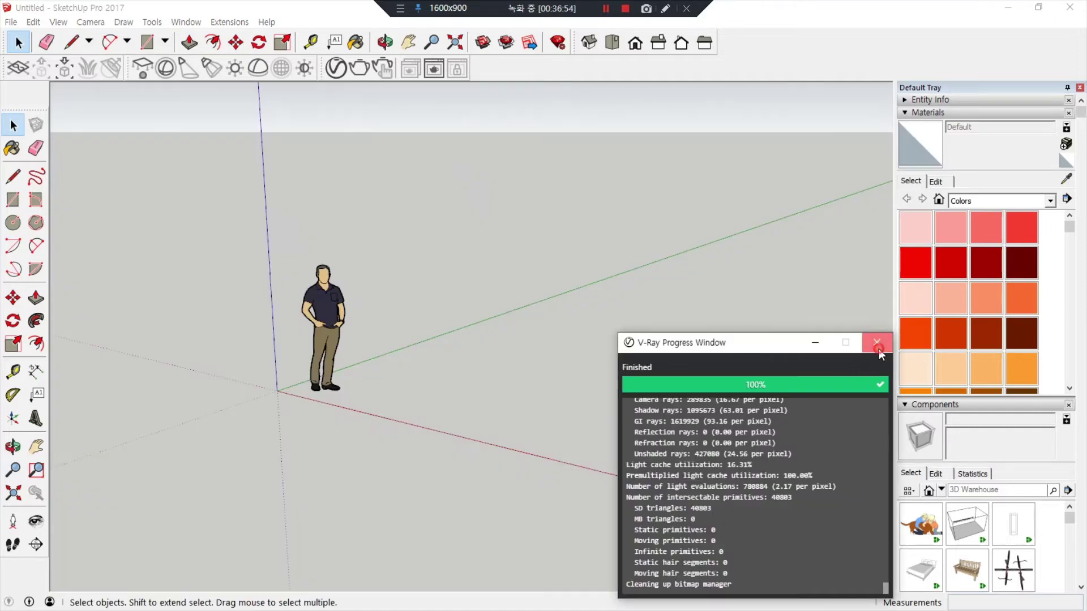
click(879, 350)
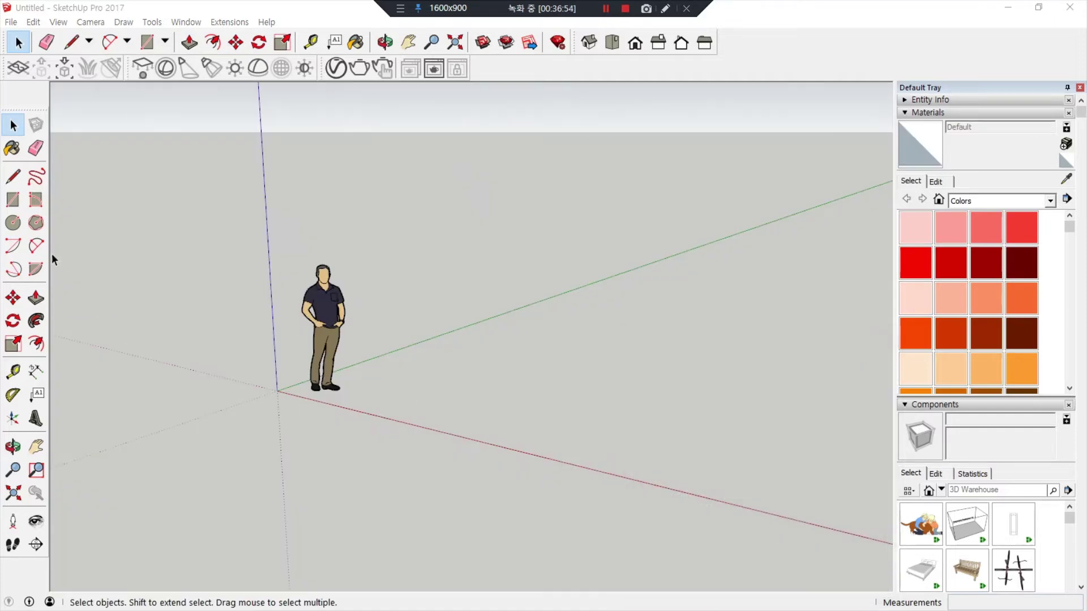
Draw a floor rectangle about 4982 by 12149 mm from the origin and make it a group
click(13, 199)
click(277, 391)
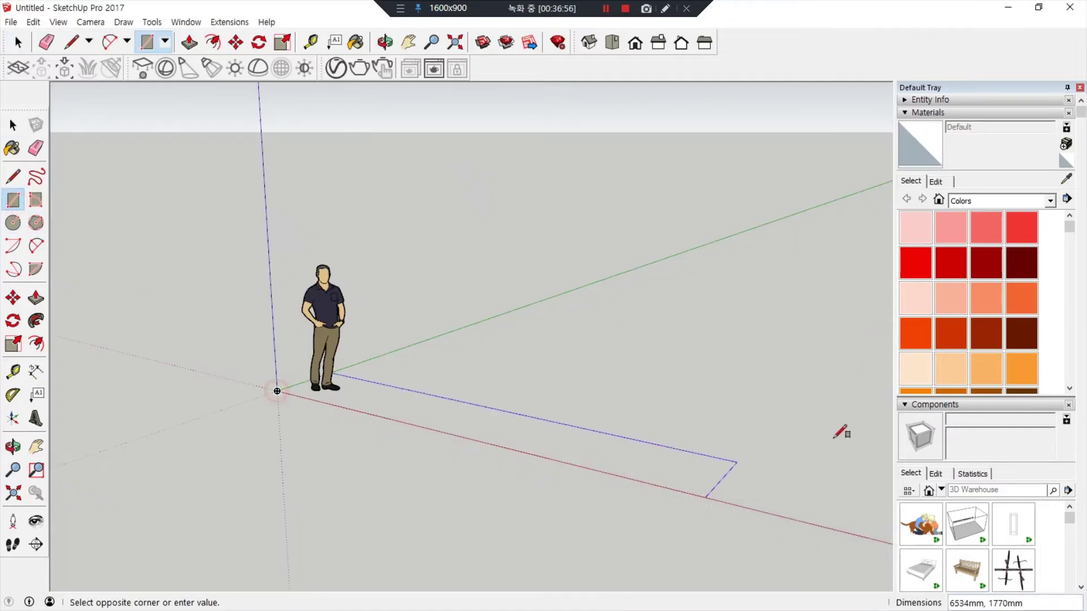
click(835, 291)
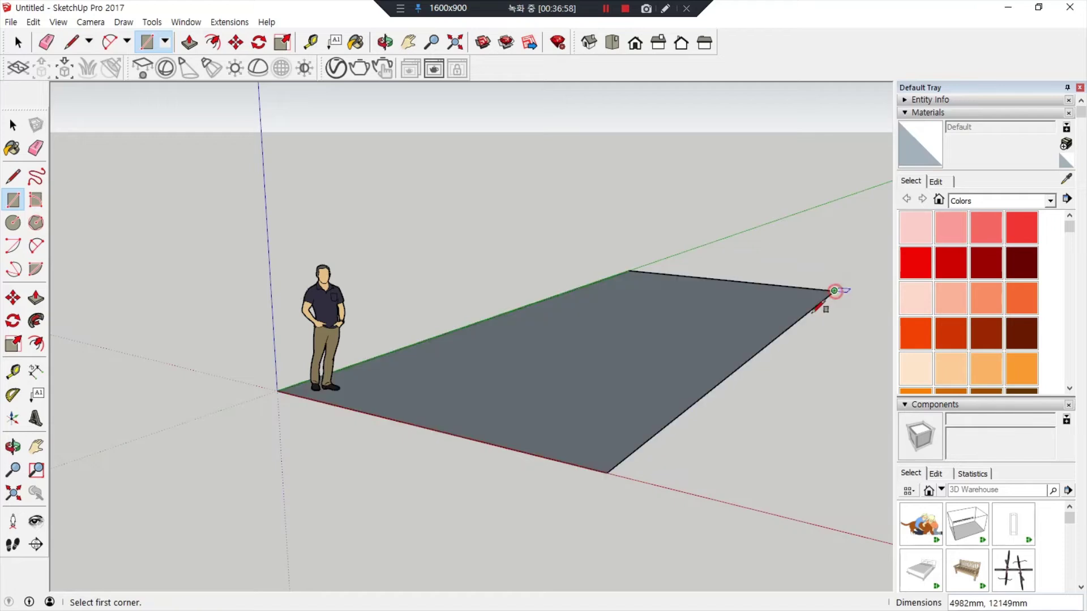
key(space)
double_click(598, 365)
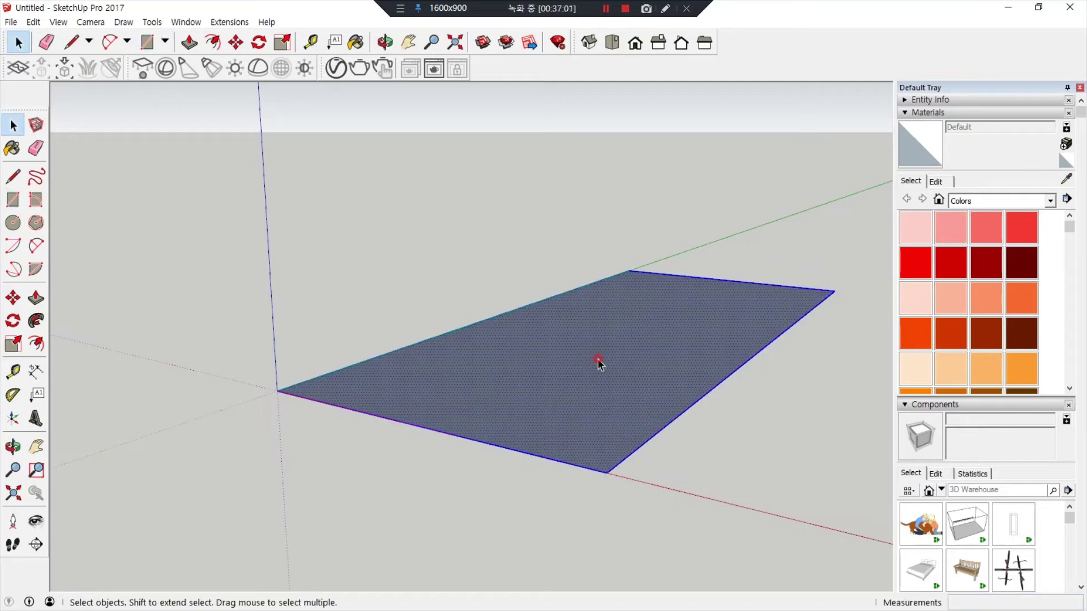
right_click(597, 331)
key(Escape)
Draw a rectangle about 499 by 349 mm near the floor's origin corner and Push/Pull it up into a tall column
middle_drag(559, 359, 317, 527)
click(14, 199)
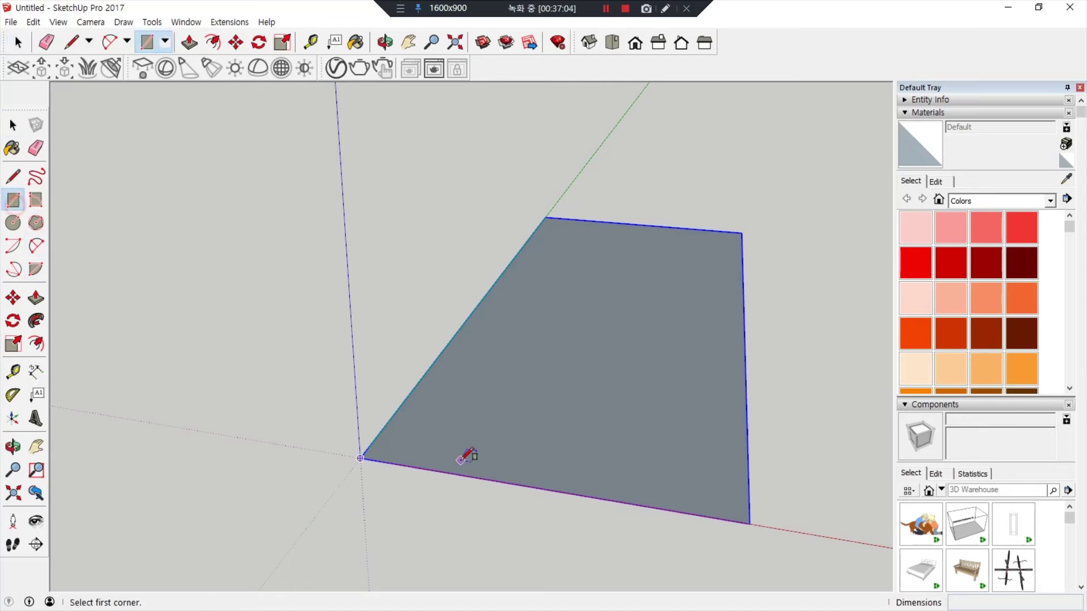
click(411, 448)
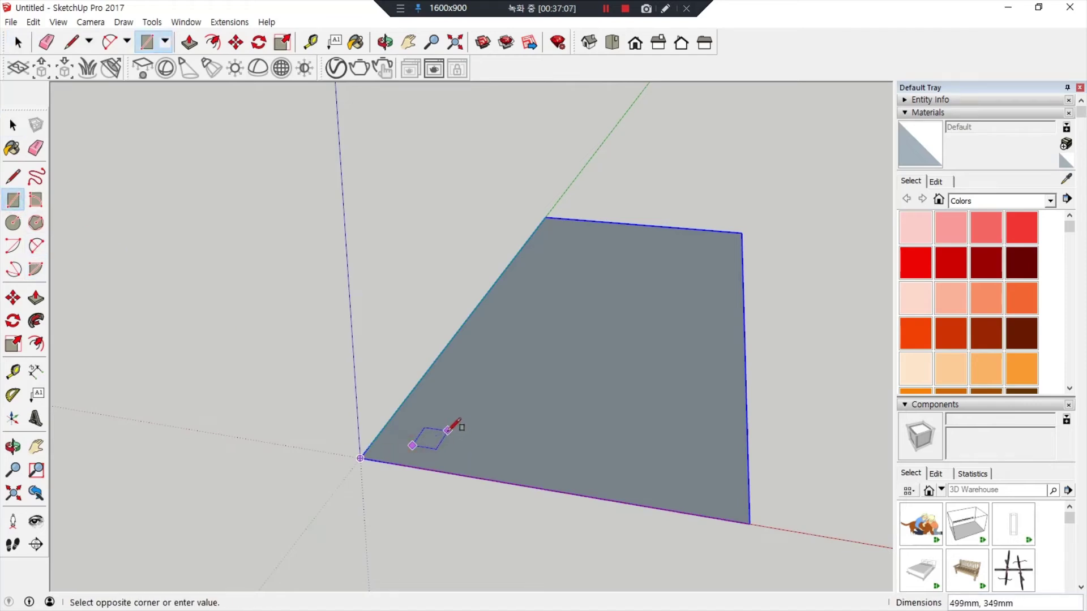
click(447, 434)
key(p)
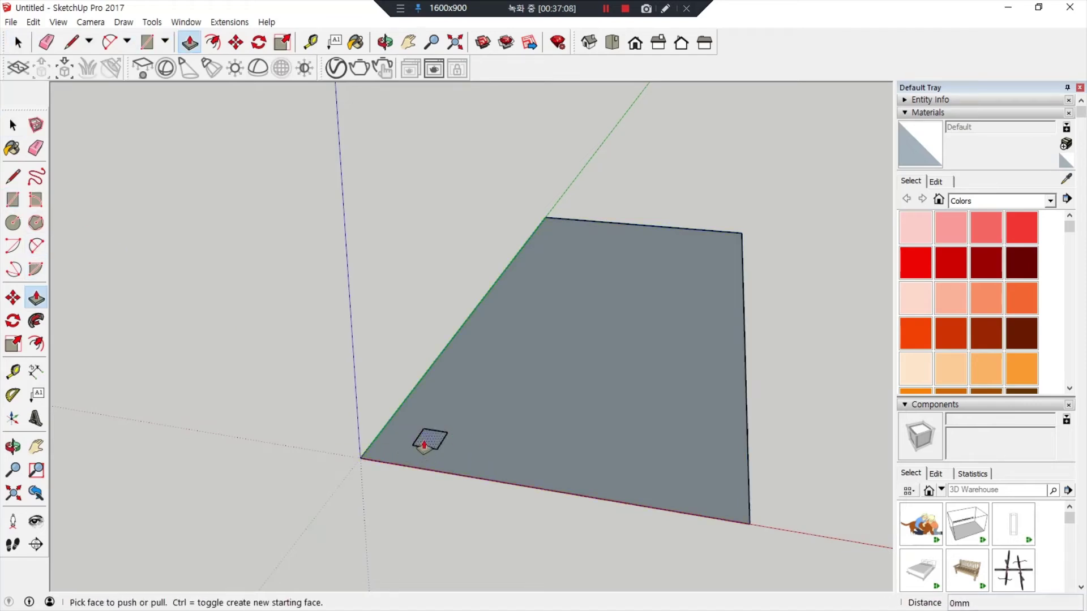
click(427, 440)
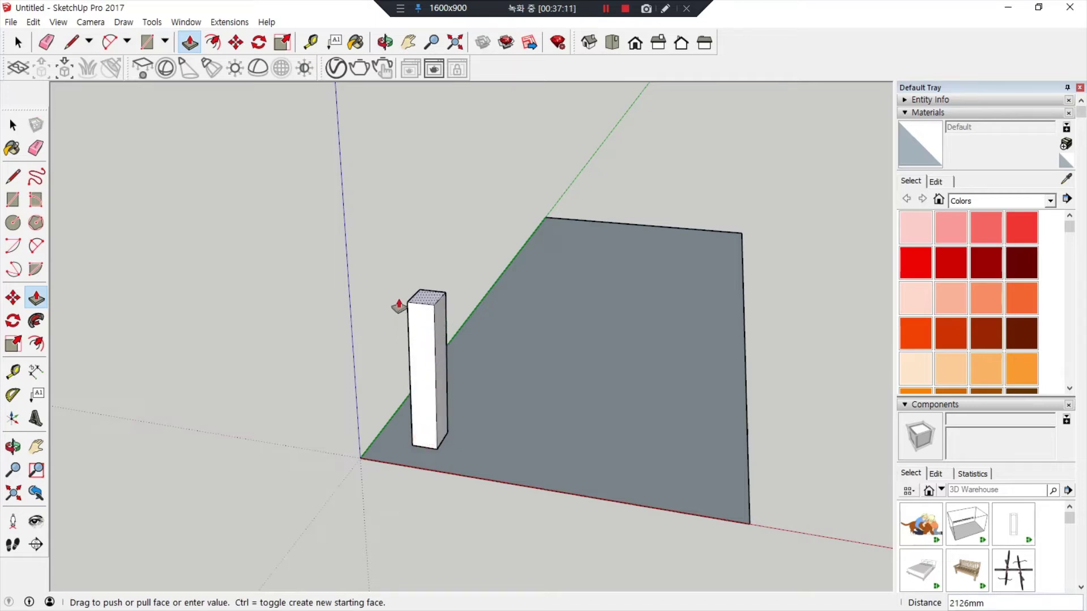
click(400, 296)
Make the column a group and copy it about 3560 mm along the red axis to the floor's other side
key(space)
triple_click(424, 290)
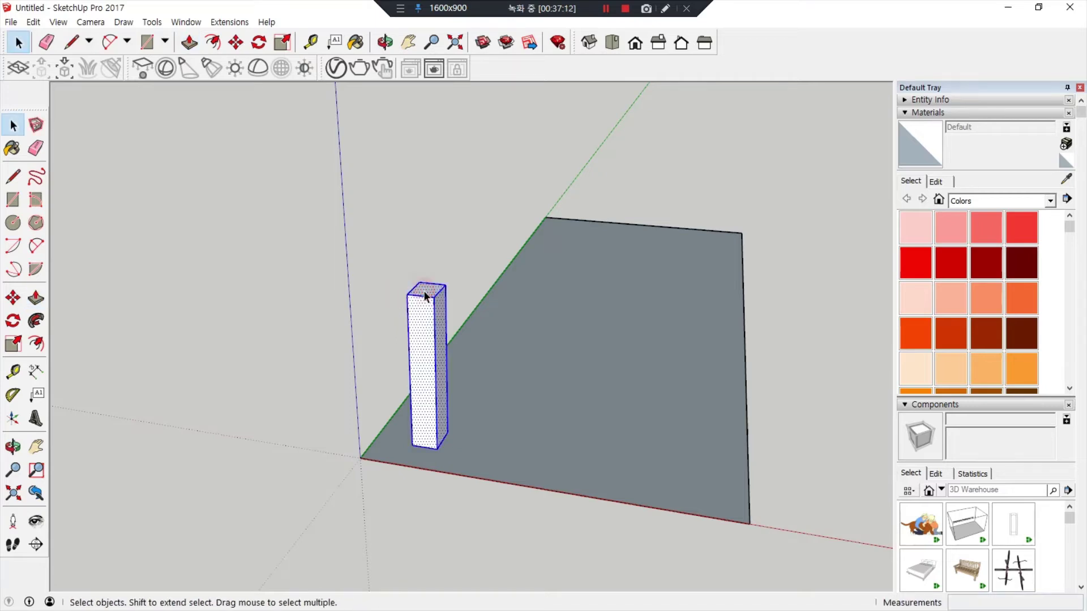
right_click(423, 291)
key(Escape)
key(m)
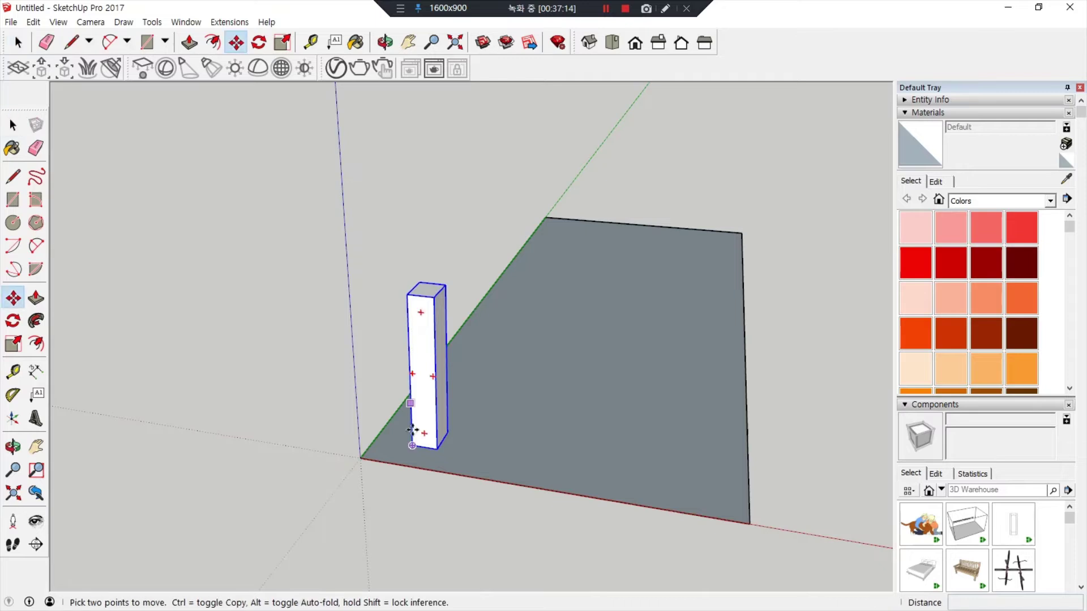
click(438, 448)
key(ctrl)
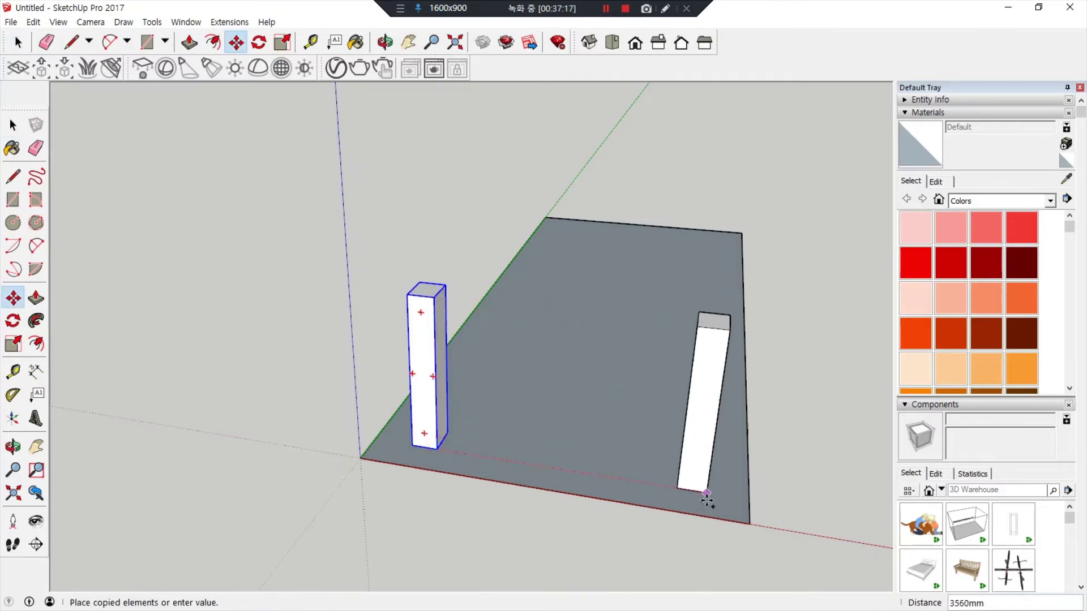
click(708, 503)
Copy both columns about 1784 mm along the green axis and array the copies with *5
middle_drag(708, 502, 619, 513)
key(space)
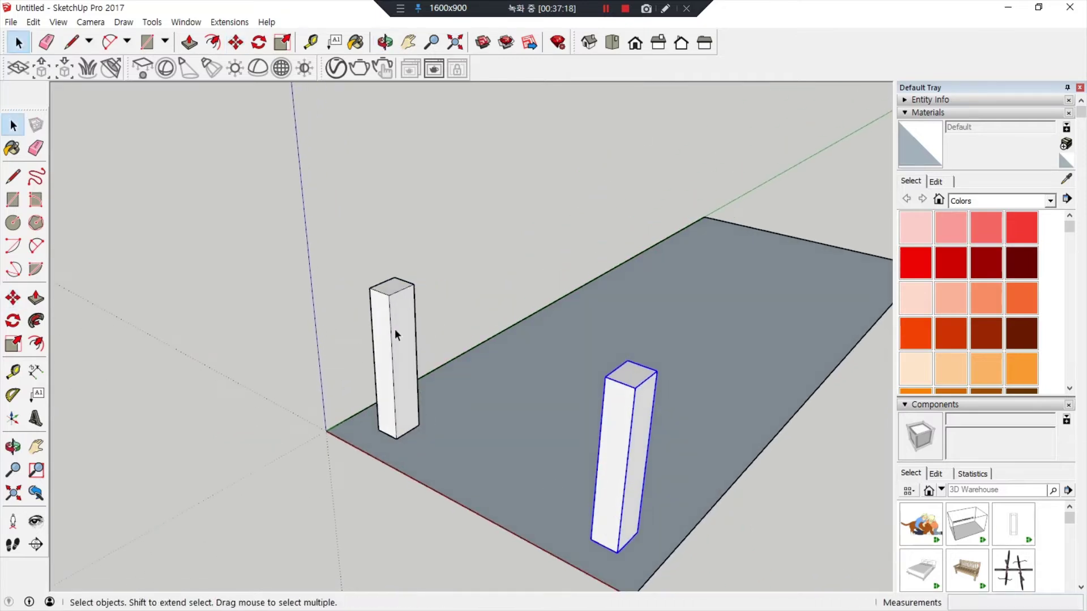
ctrl+click(397, 331)
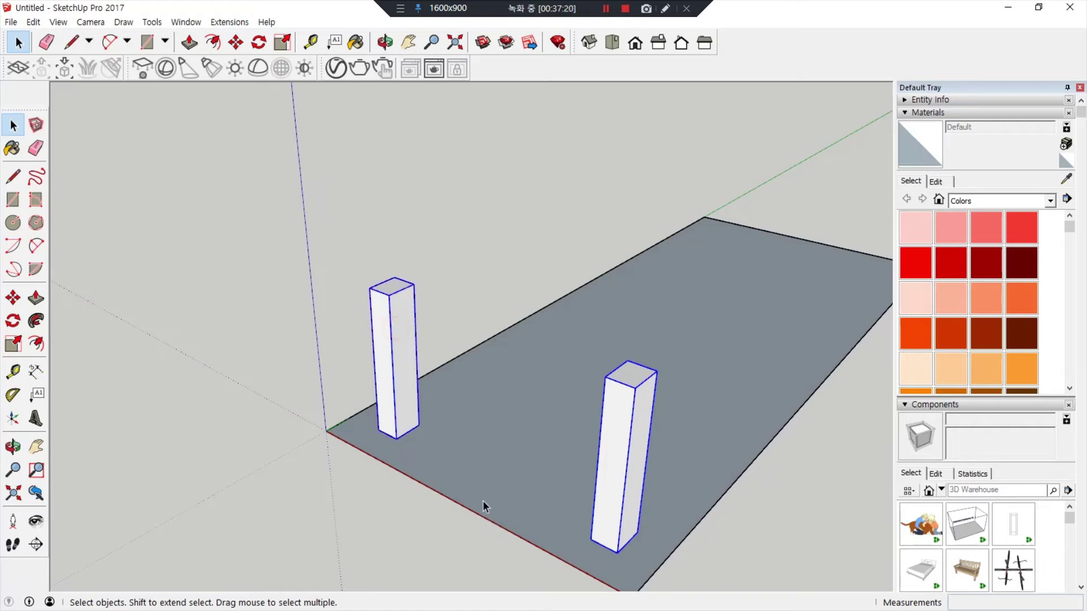
key(m)
click(616, 552)
key(ctrl)
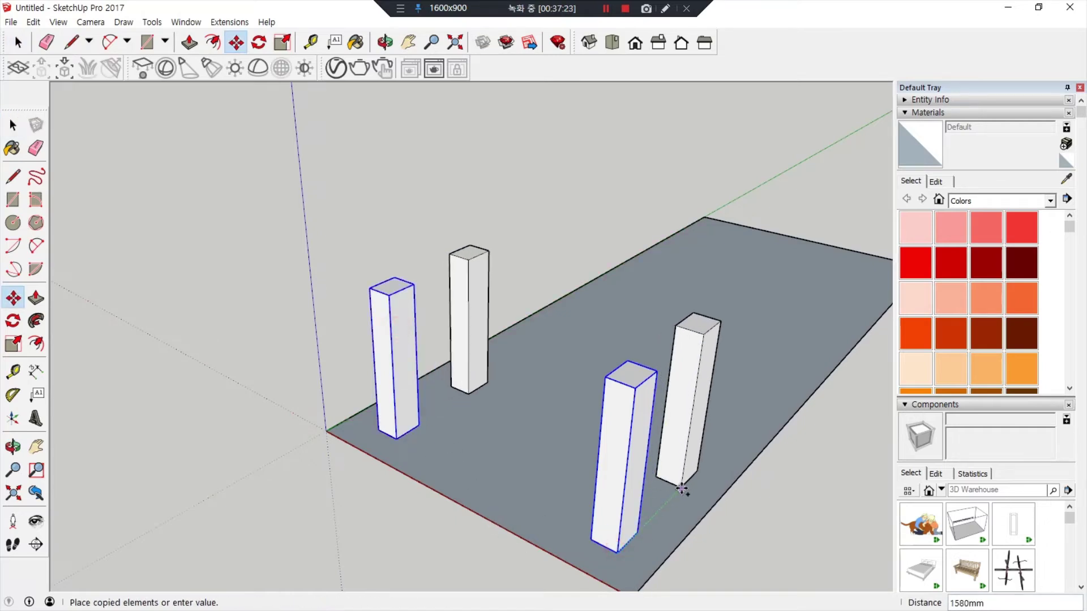
click(690, 484)
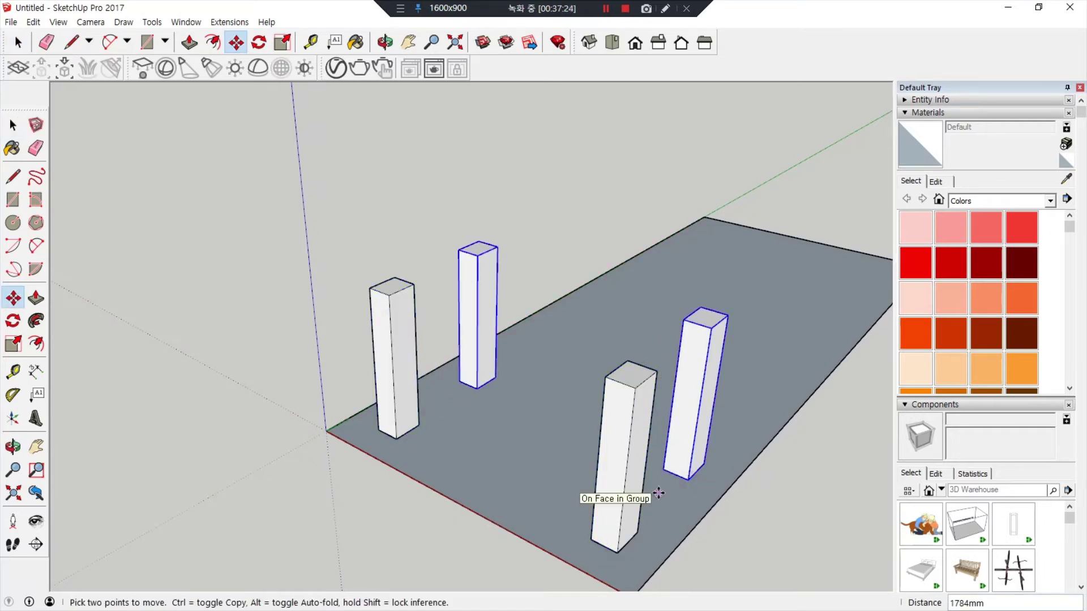
text(*5)
key(Return)
Frame the scene between the two rows of columns and open the V-Ray Asset Editor's camera settings
middle_drag(396, 577, 525, 410)
scroll(646, 403, up, 5)
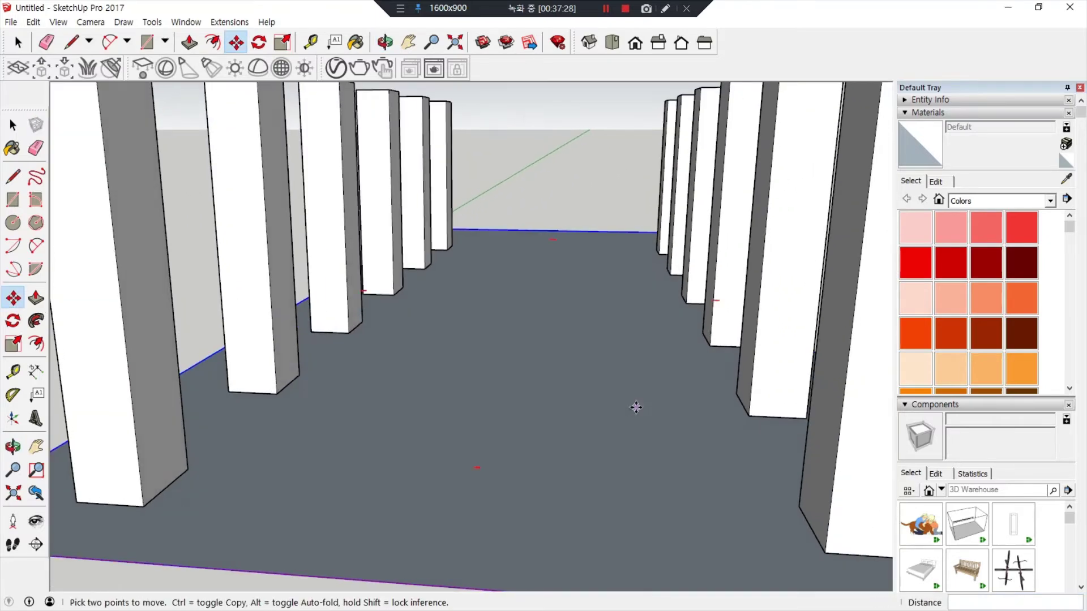
middle_drag(638, 406, 621, 422)
key(m)
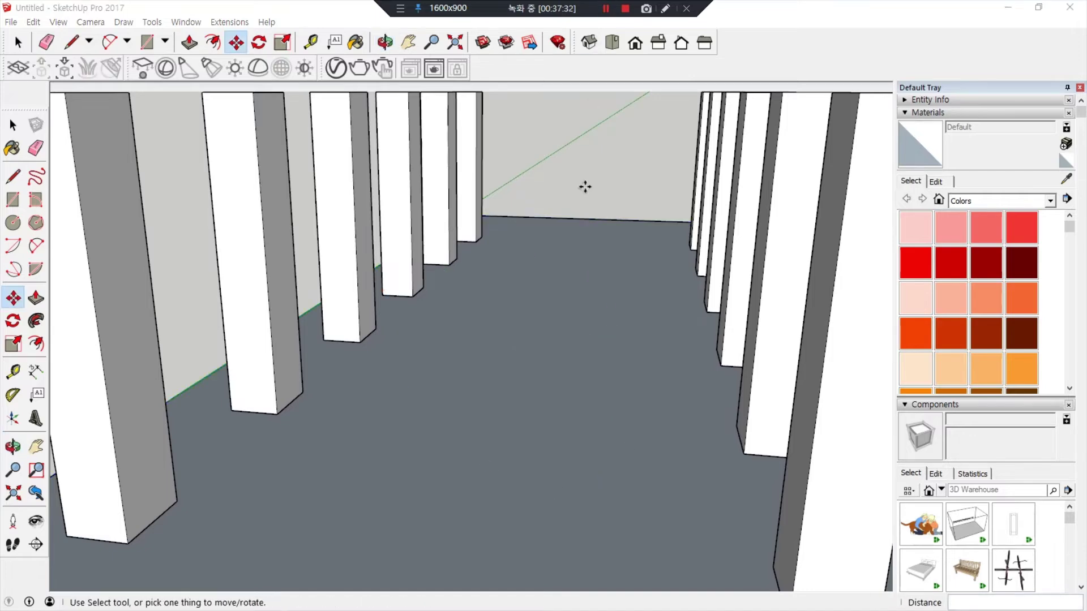
middle_drag(536, 270, 574, 315)
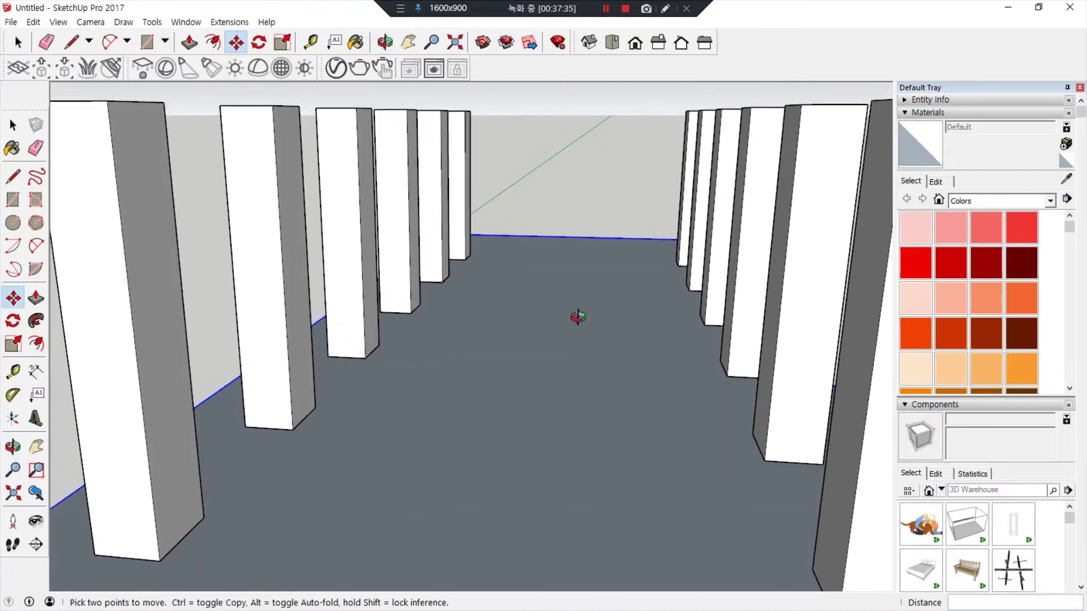
click(337, 68)
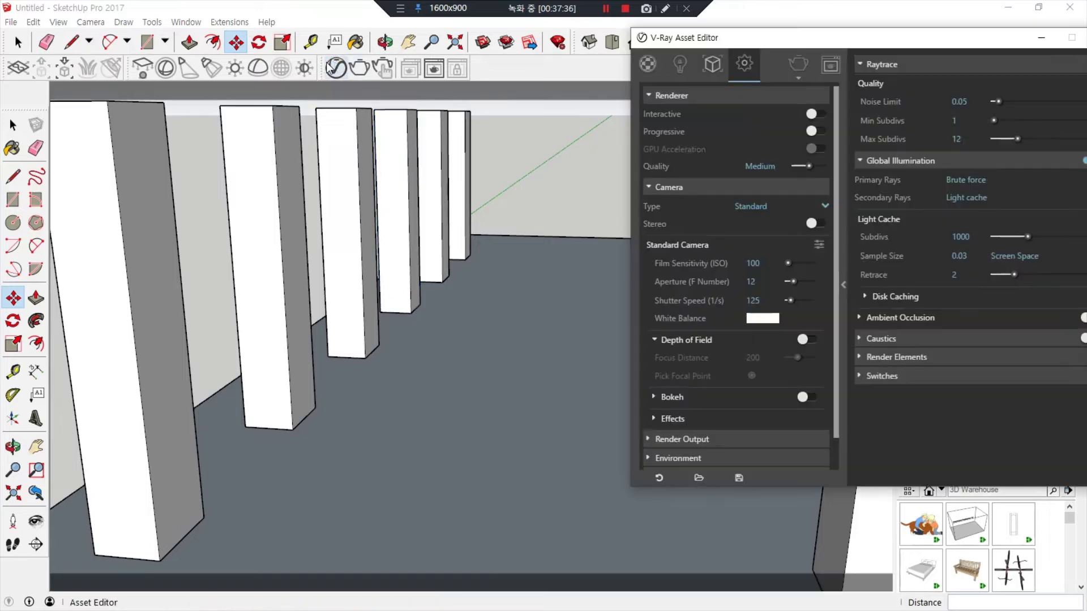
mouse_move(716, 379)
mouse_down()
mouse_move(688, 397)
mouse_move(807, 334)
mouse_move(686, 398)
mouse_up()
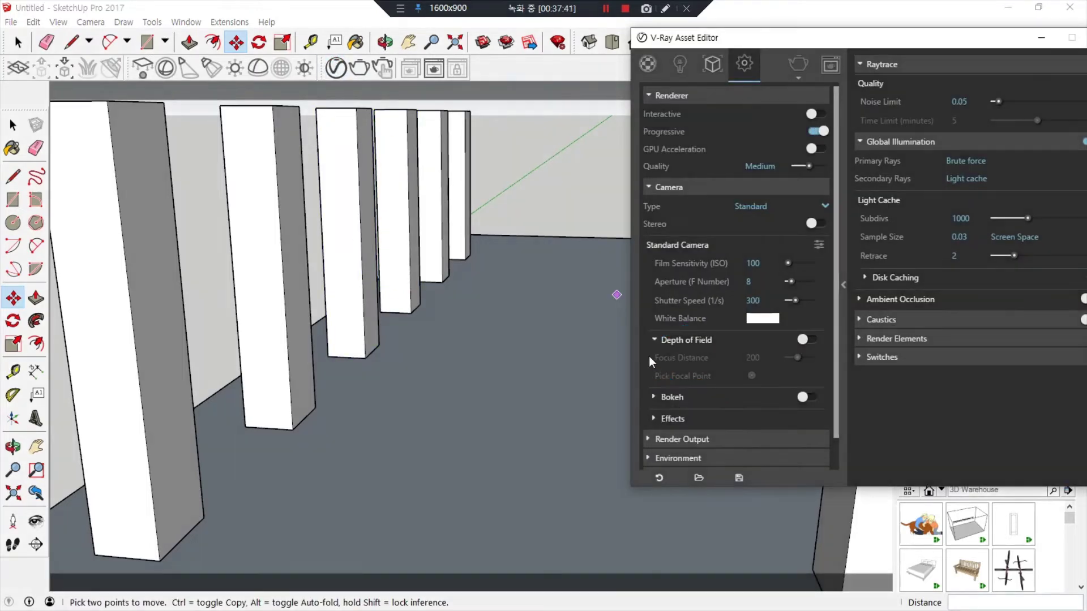
Render the column scene as a full frame without the region limit and inspect it at 100%
click(359, 69)
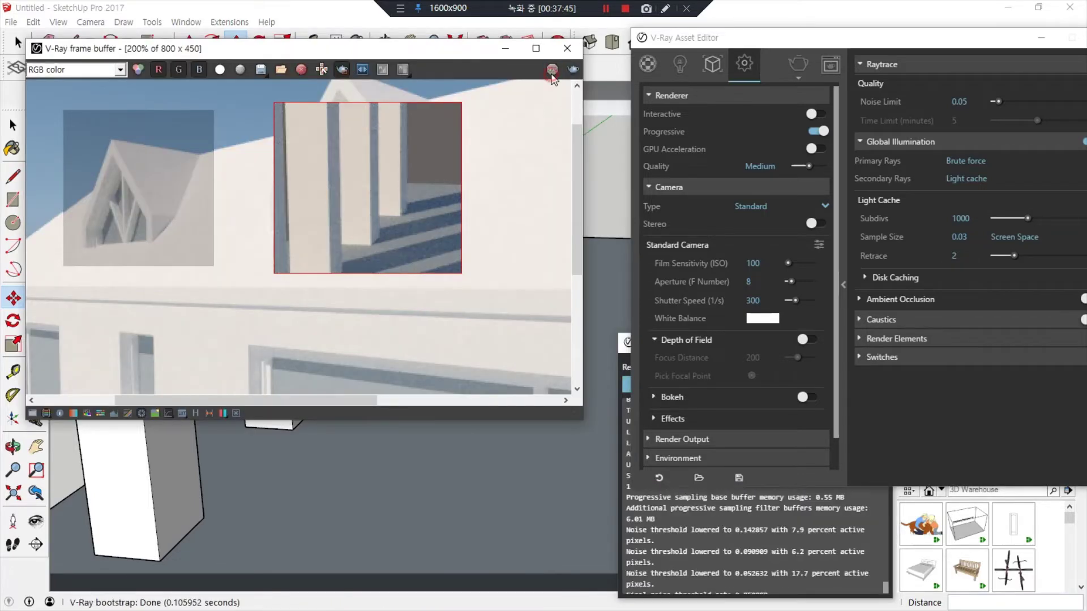
click(573, 69)
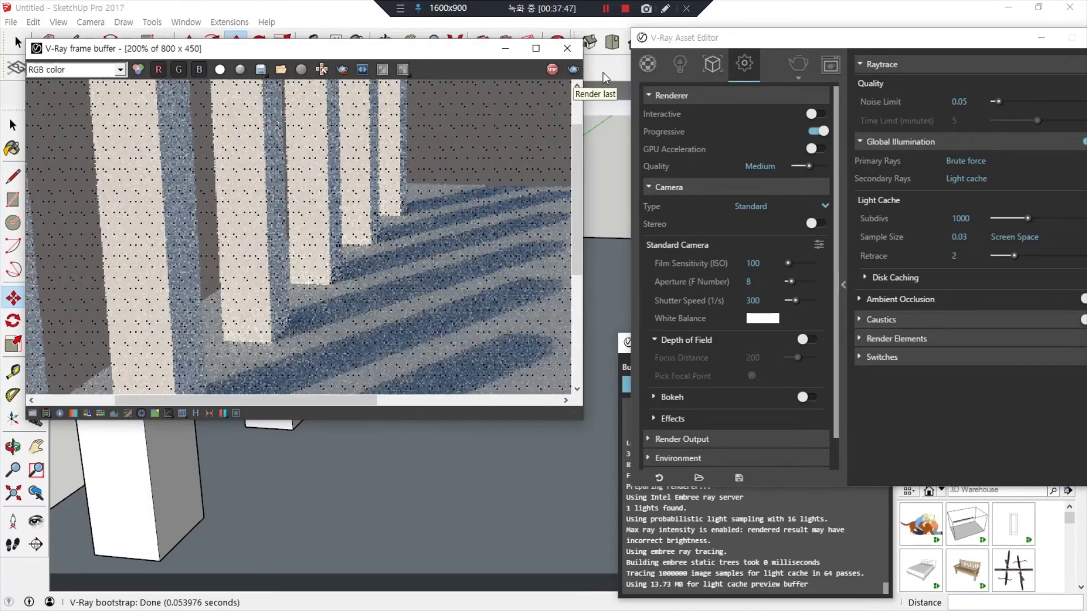
double_click(468, 193)
click(405, 68)
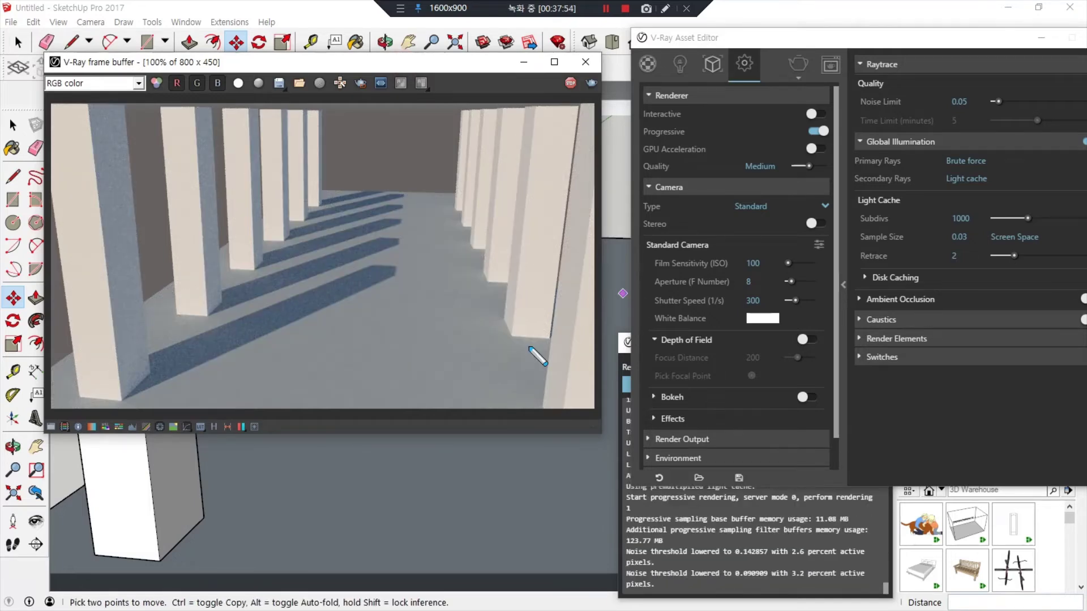
mouse_move(821, 325)
mouse_down()
mouse_move(730, 328)
mouse_move(683, 391)
mouse_move(831, 322)
mouse_up()
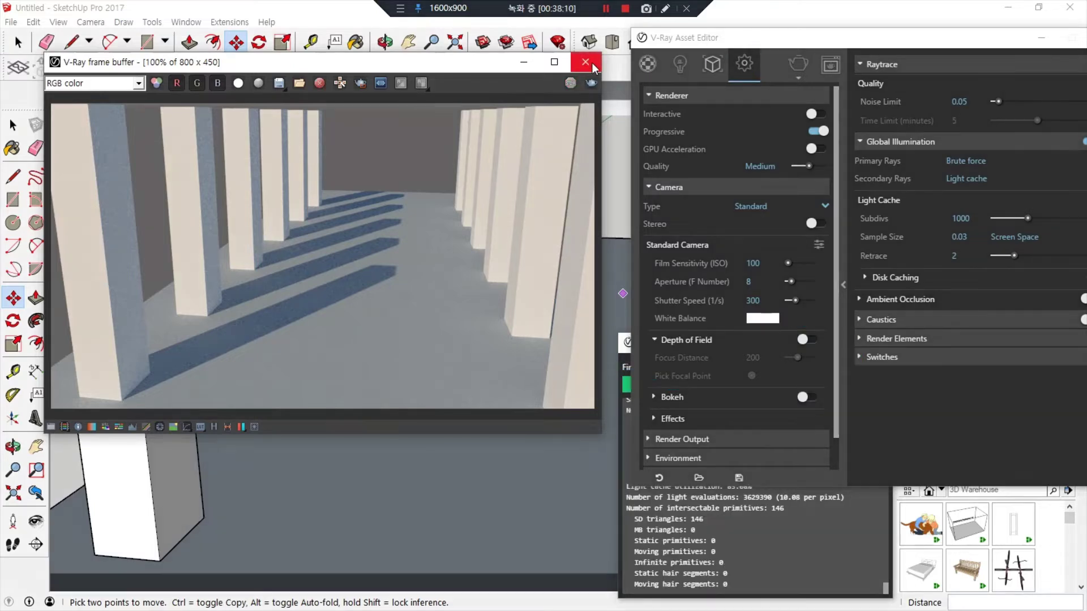
Close the V-Ray frame buffer and magnify the camera's Depth of Field settings
click(592, 64)
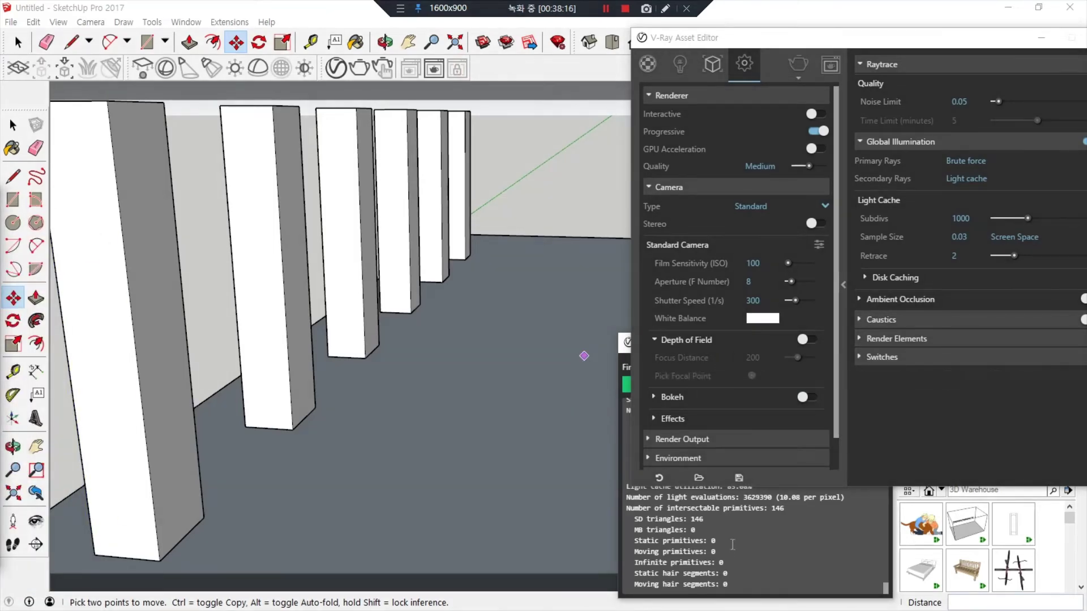
key(super+plus)
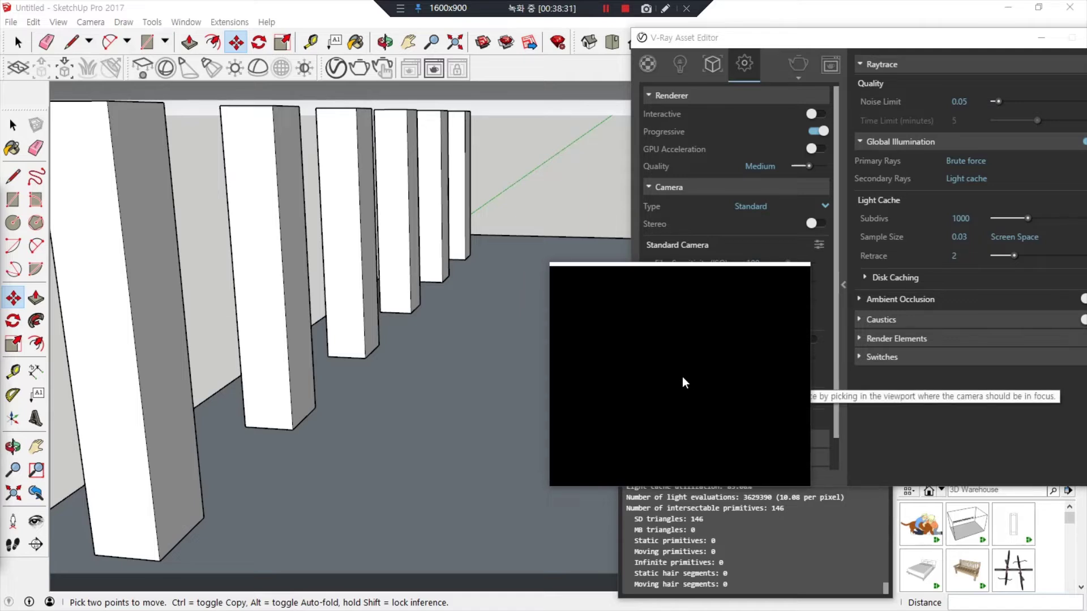
click(752, 375)
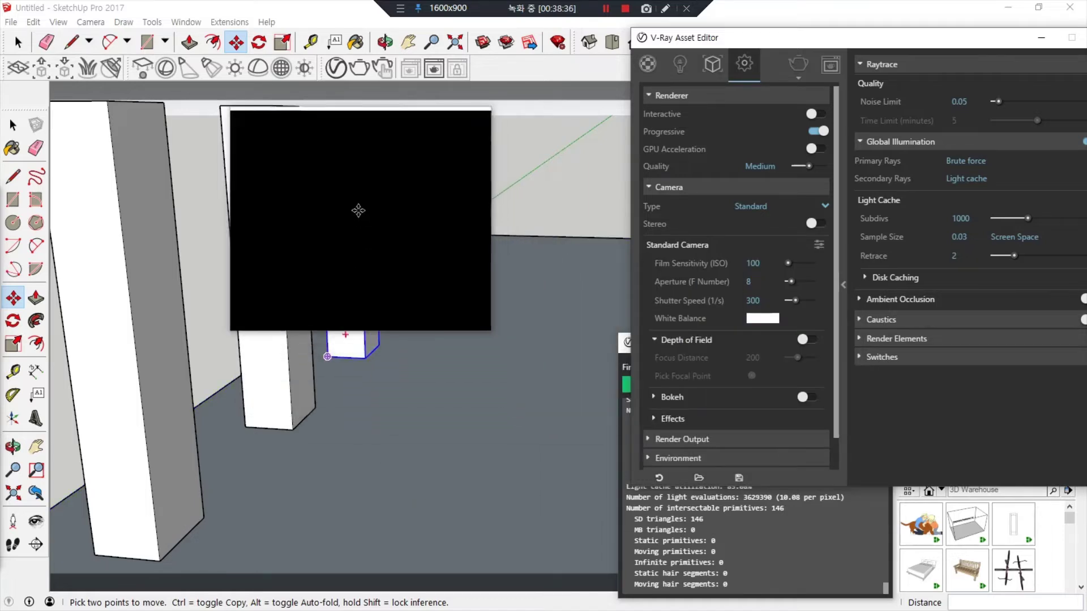
click(357, 206)
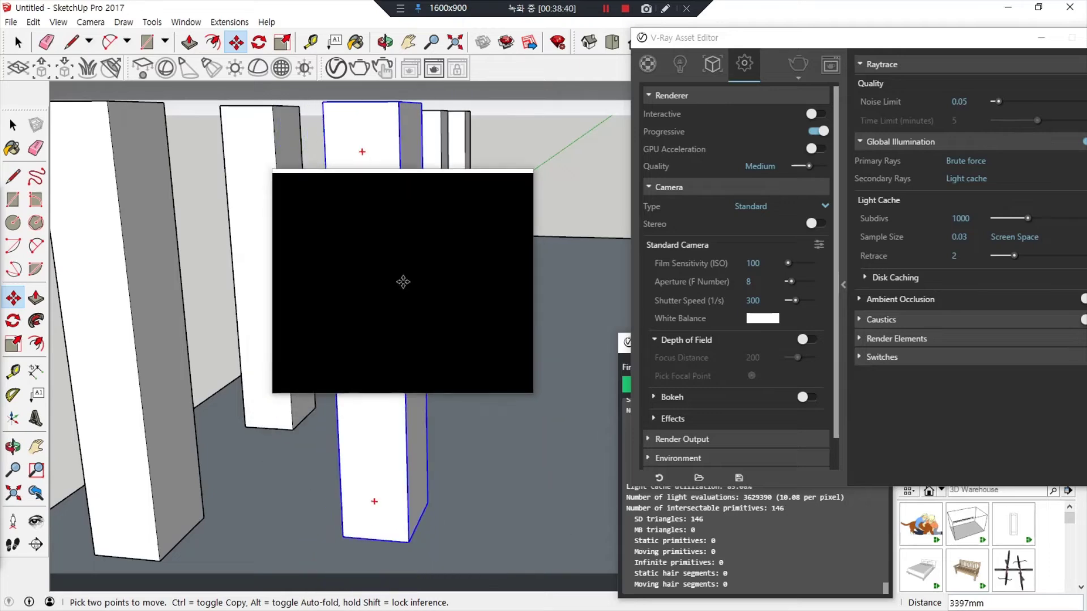
click(406, 287)
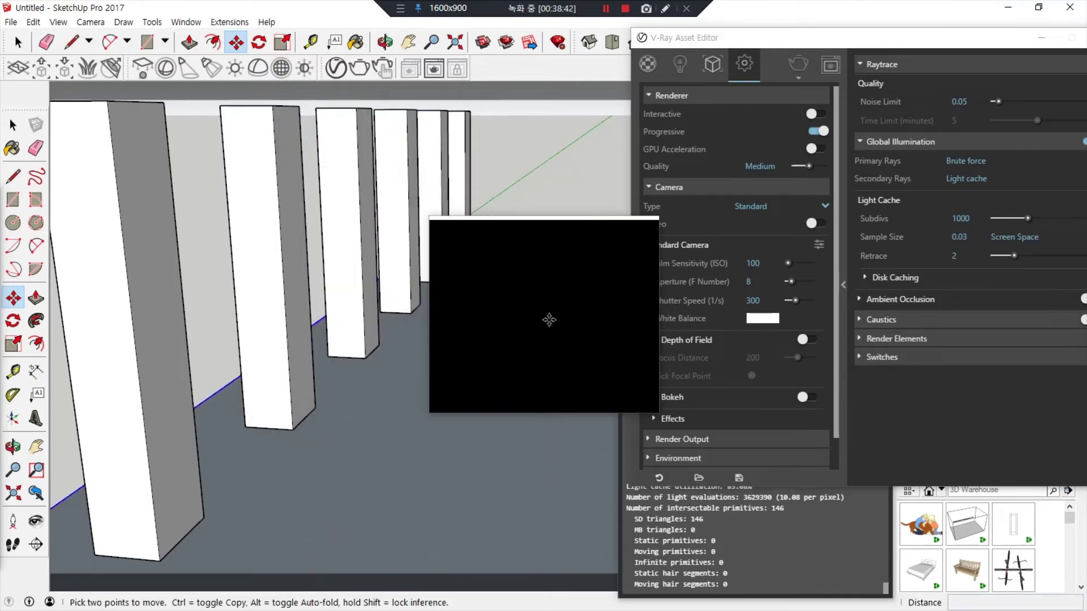
Enable the camera's Depth of Field and pick the focal point on the third column of the row
click(807, 340)
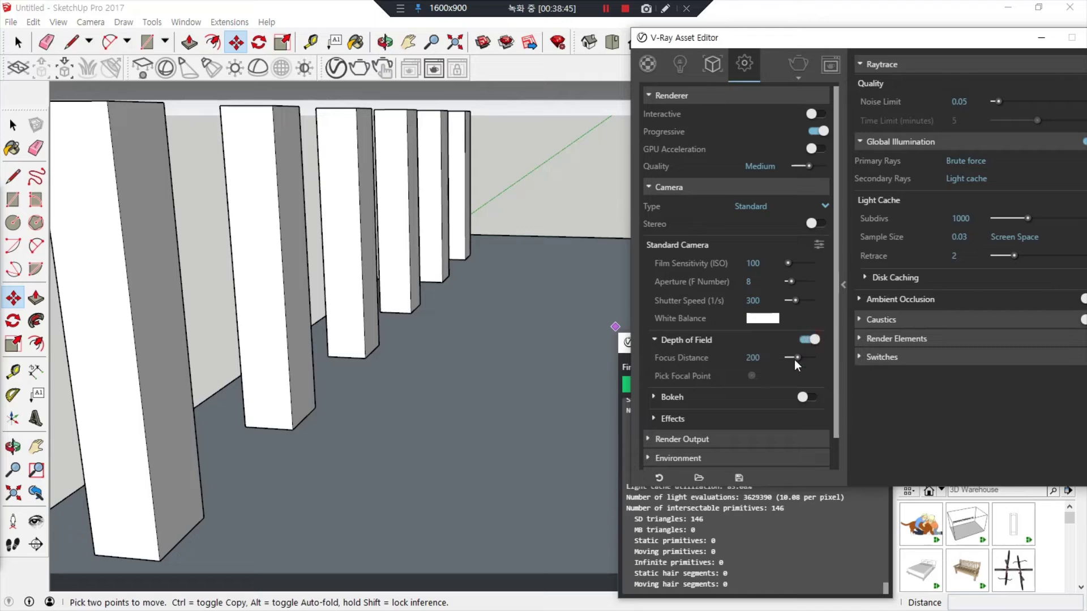
click(752, 376)
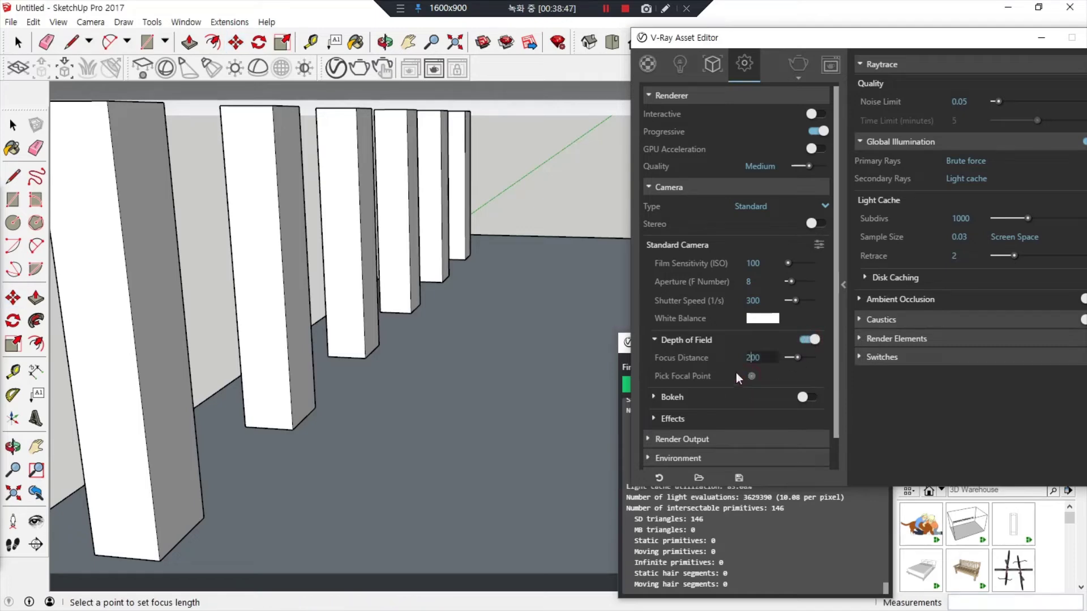
click(361, 239)
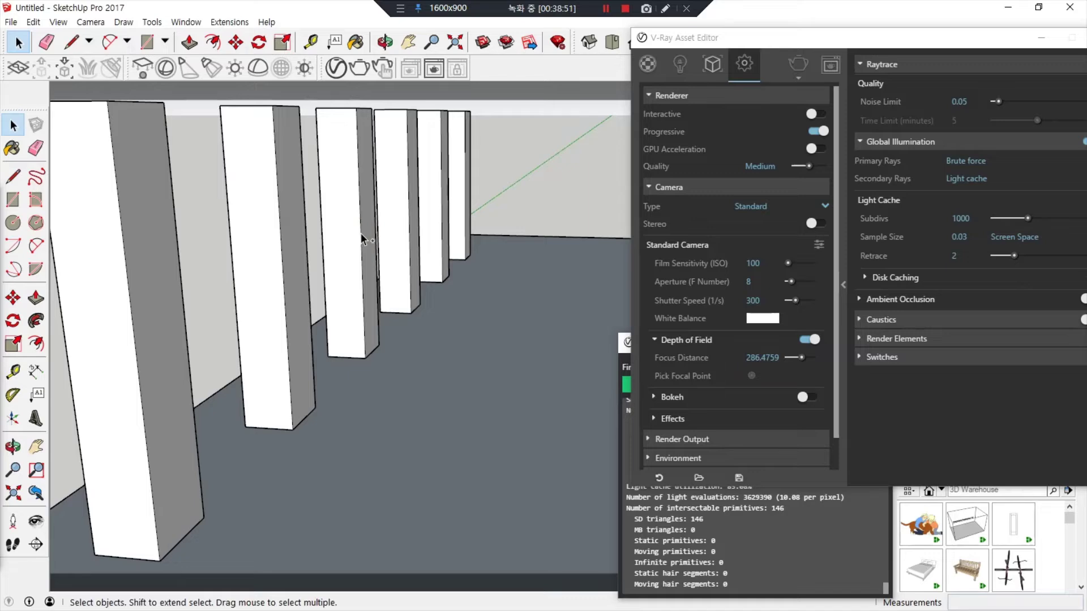
key(ctrl+alt+d)
mouse_move(363, 236)
mouse_down()
mouse_move(354, 233)
mouse_move(374, 236)
mouse_move(371, 224)
mouse_move(356, 238)
mouse_up()
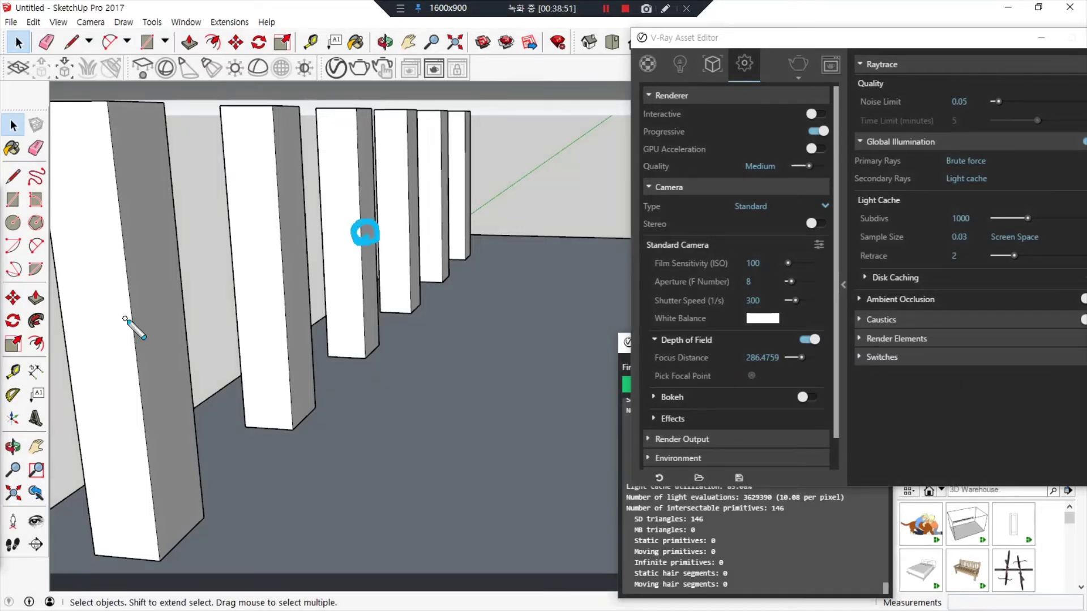
drag(126, 319, 360, 254)
mouse_move(463, 196)
mouse_down()
mouse_move(468, 221)
mouse_move(369, 244)
mouse_up()
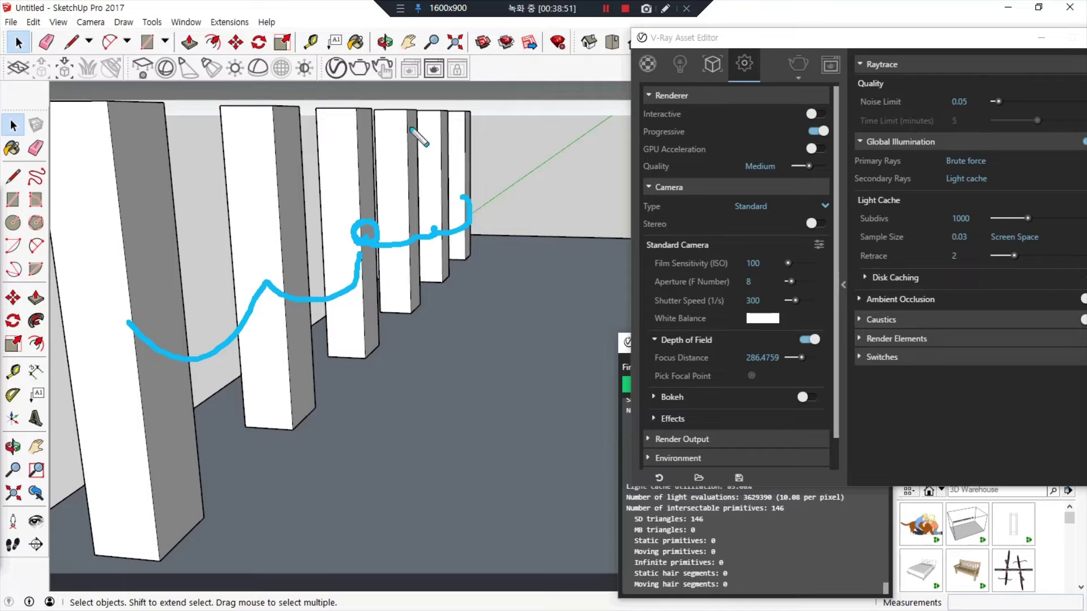
mouse_move(395, 135)
mouse_down()
mouse_move(481, 127)
mouse_move(447, 123)
mouse_up()
drag(249, 320, 272, 306)
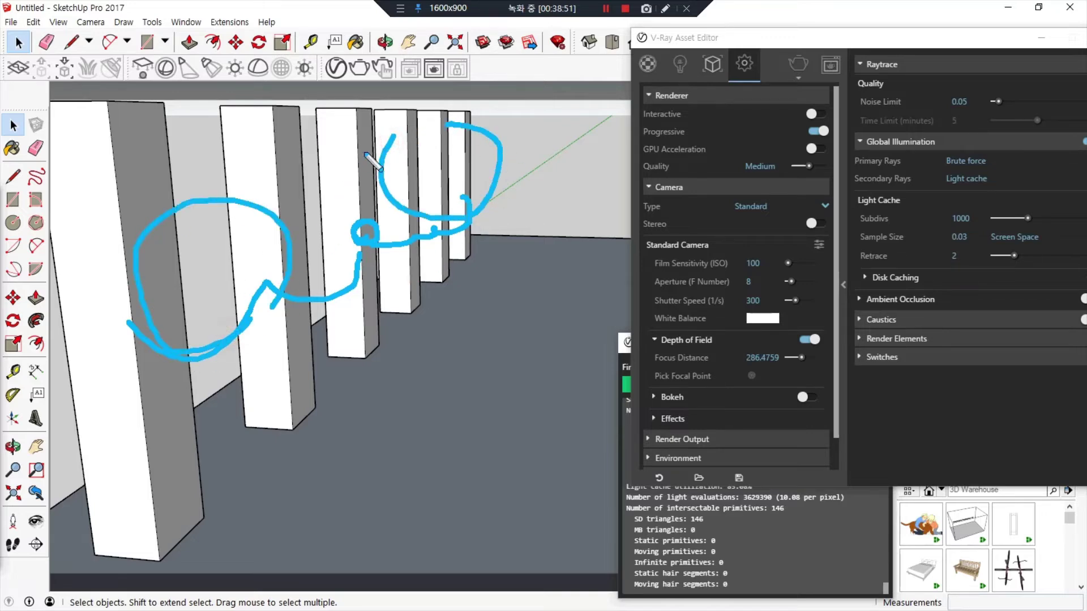
drag(356, 161, 356, 321)
drag(363, 133, 368, 356)
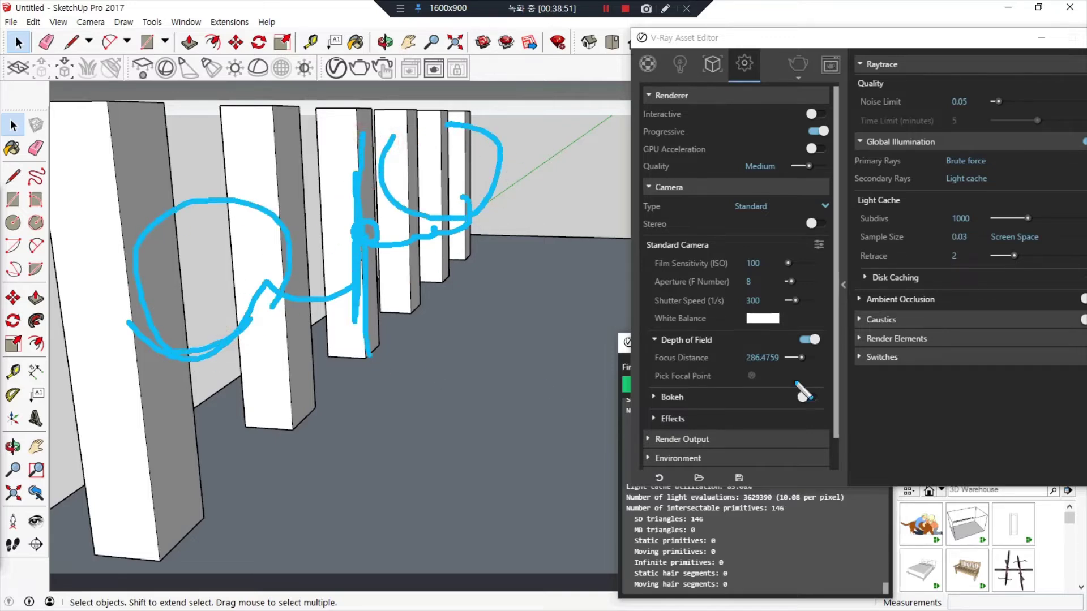
mouse_move(832, 371)
mouse_down()
mouse_move(728, 373)
mouse_move(806, 372)
mouse_up()
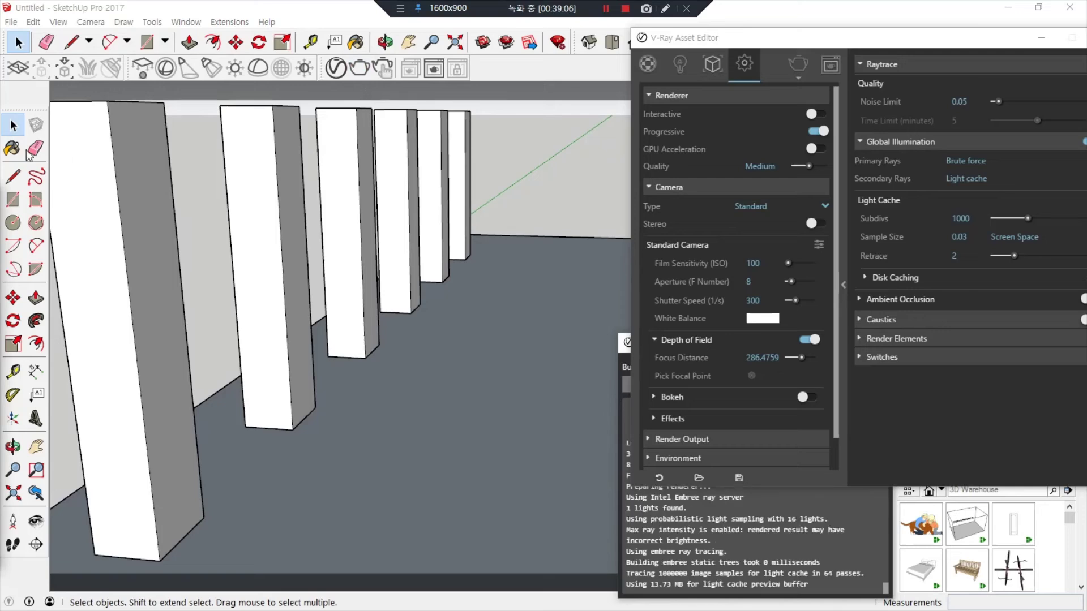
Examine the rendered columns up close in the frame buffer for depth-of-field blur and review the camera's Effects settings
drag(337, 245, 372, 280)
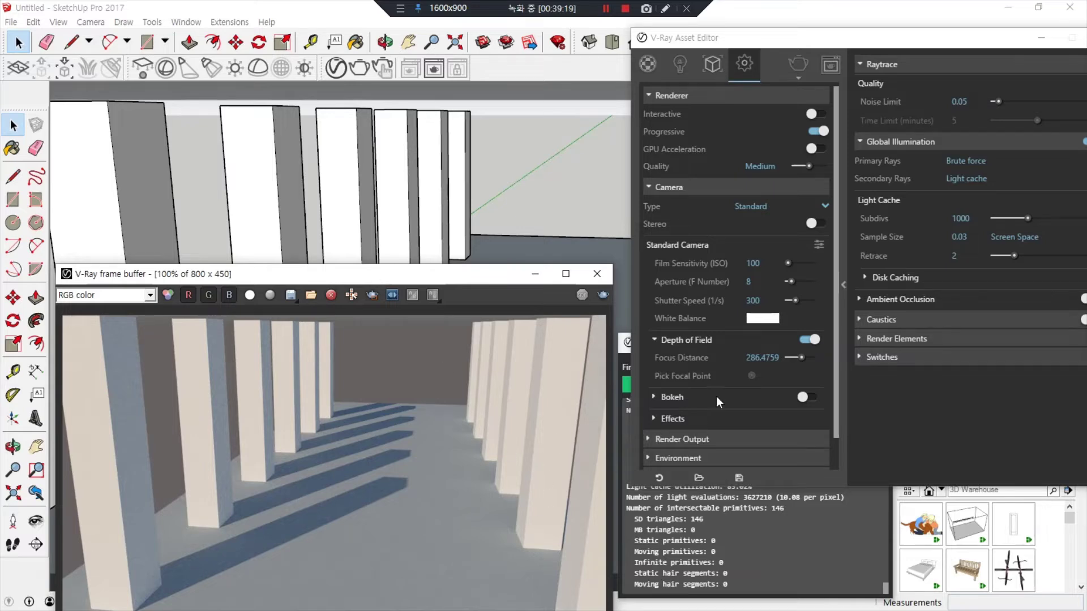
scroll(213, 390, down, 2)
scroll(267, 447, up, 3)
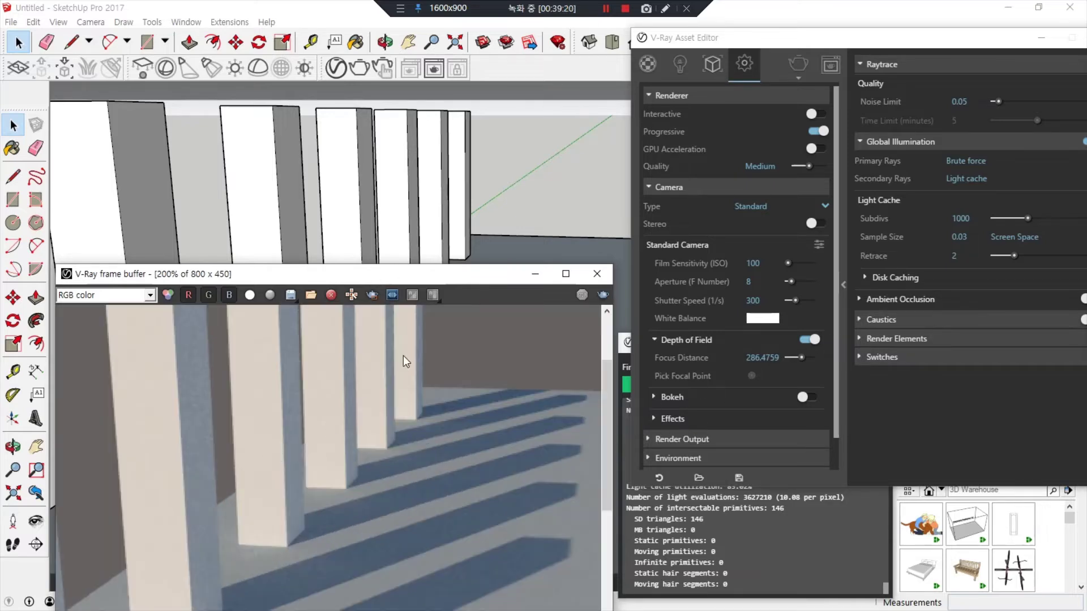
click(651, 417)
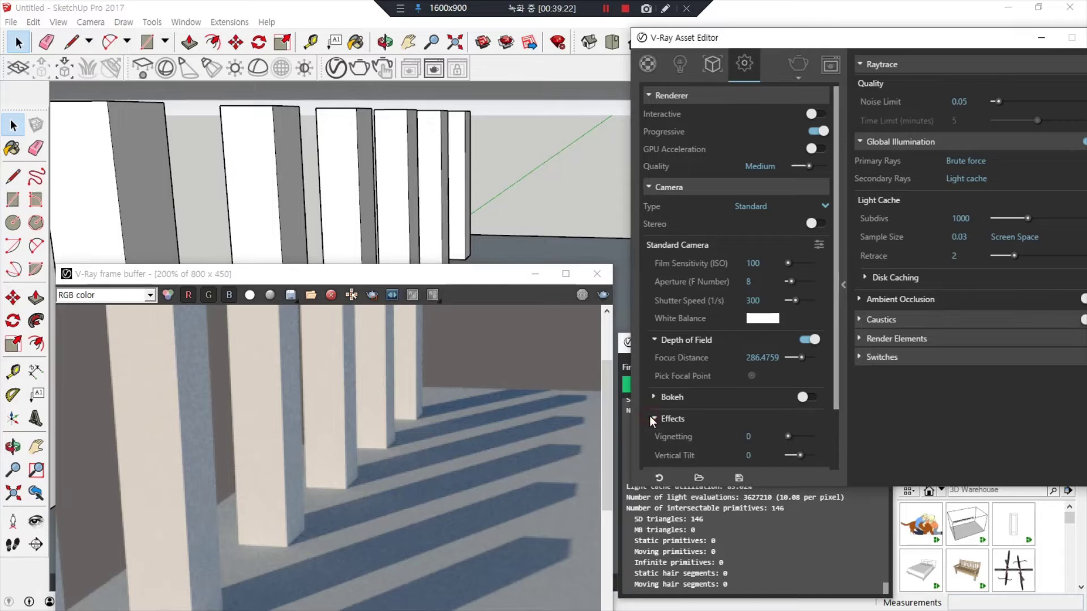
click(651, 417)
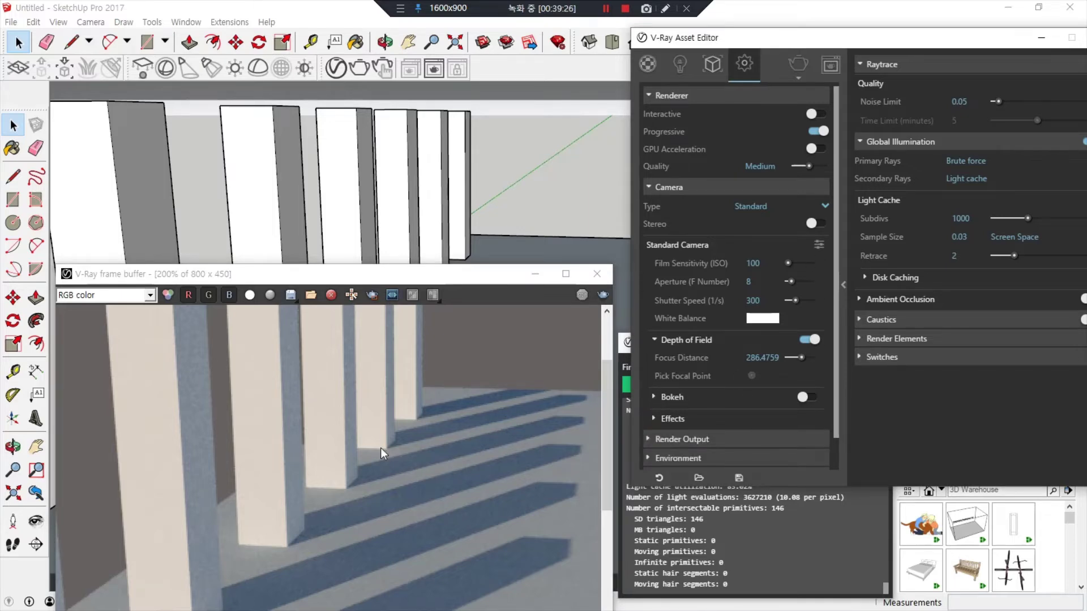
scroll(280, 385, down, 1)
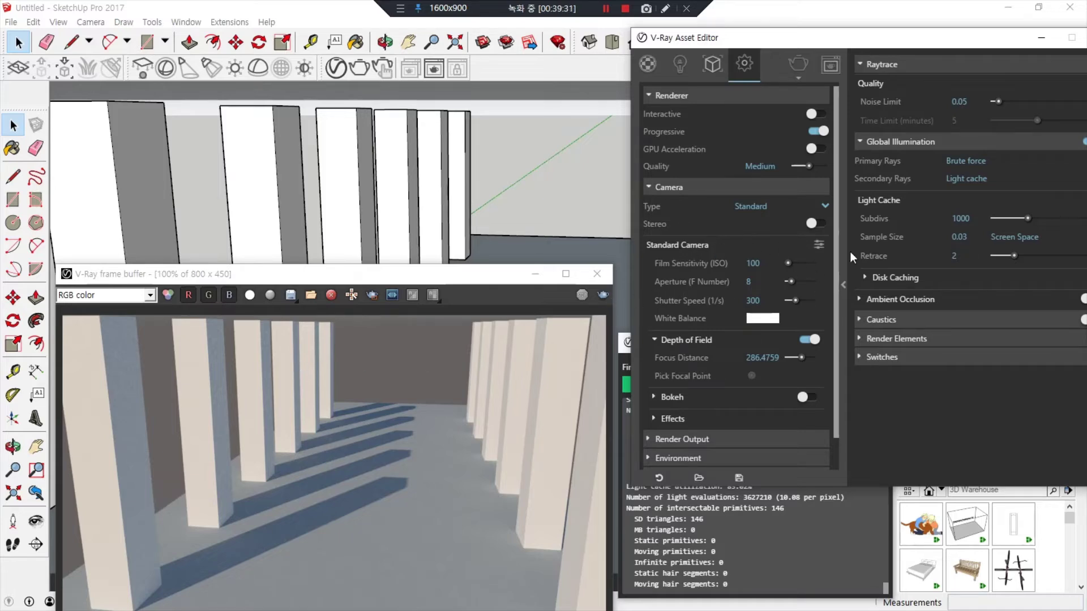
Switch the standard camera to the simple exposure value controls, set Defocus to 0.573 and render the scene
click(820, 245)
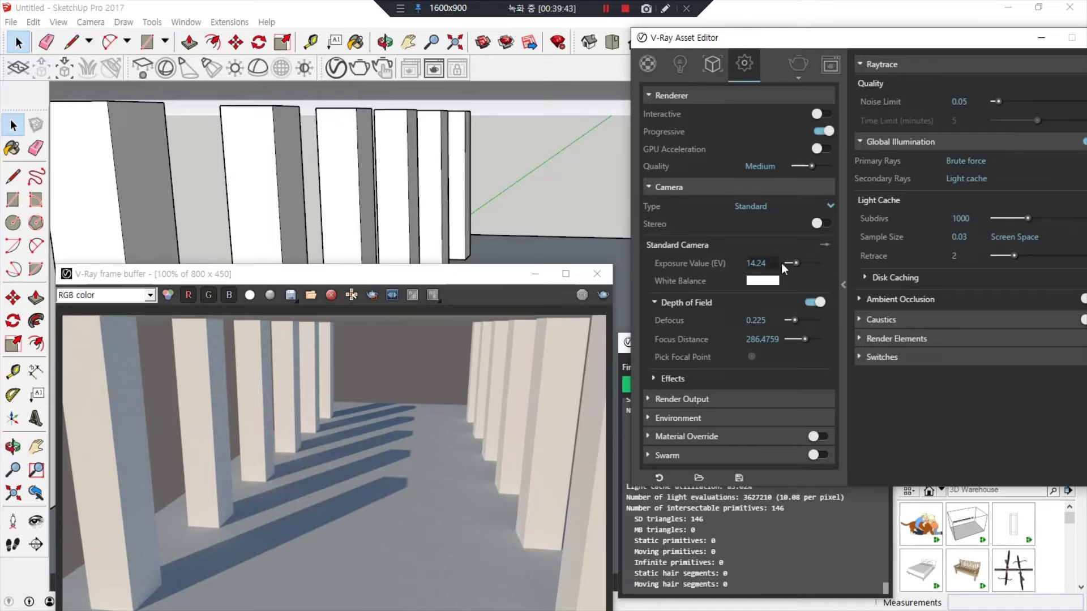
drag(800, 320, 834, 321)
click(604, 295)
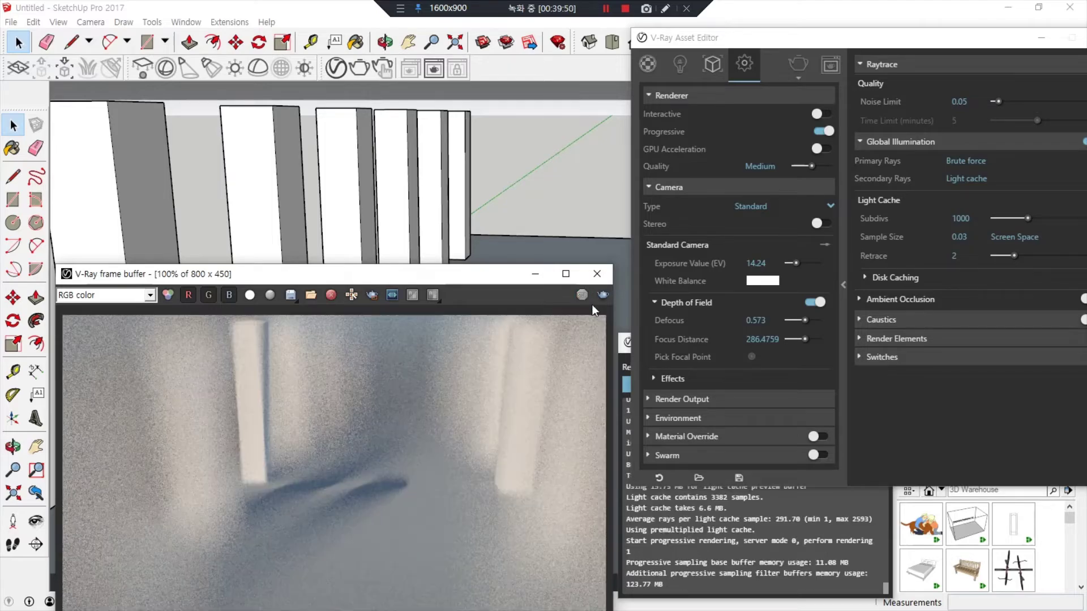
click(603, 294)
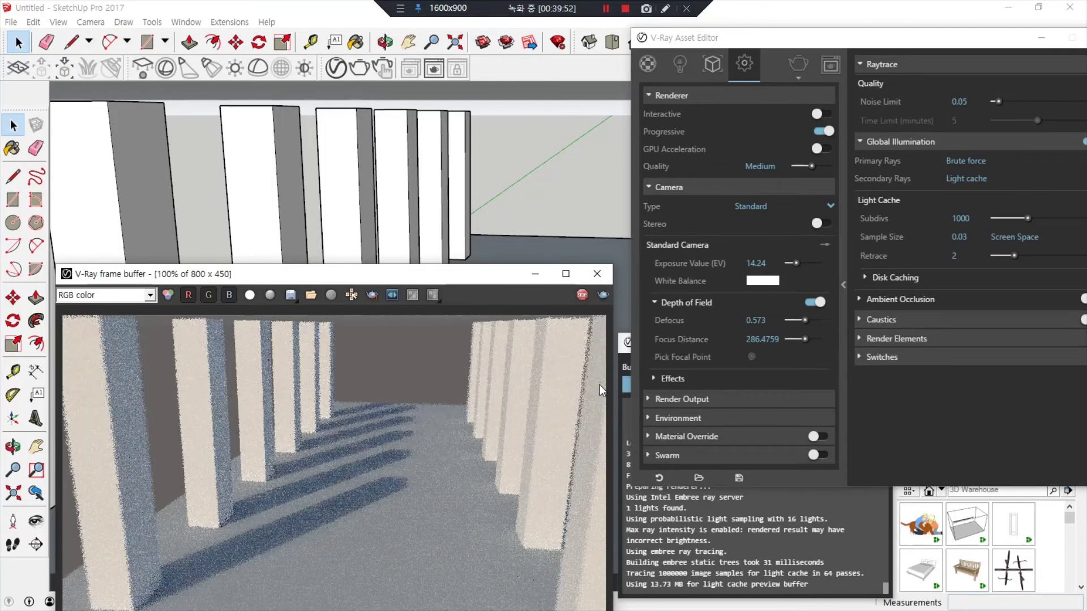
Set the depth-of-field Defocus to 0.758 and render the scene again
click(811, 318)
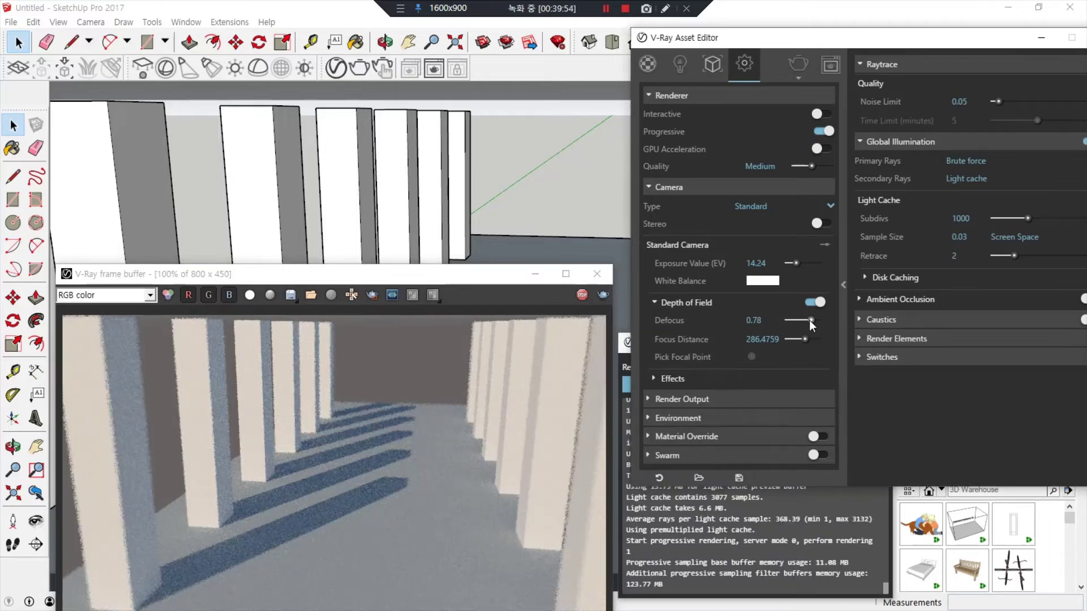
drag(810, 320, 808, 321)
click(602, 295)
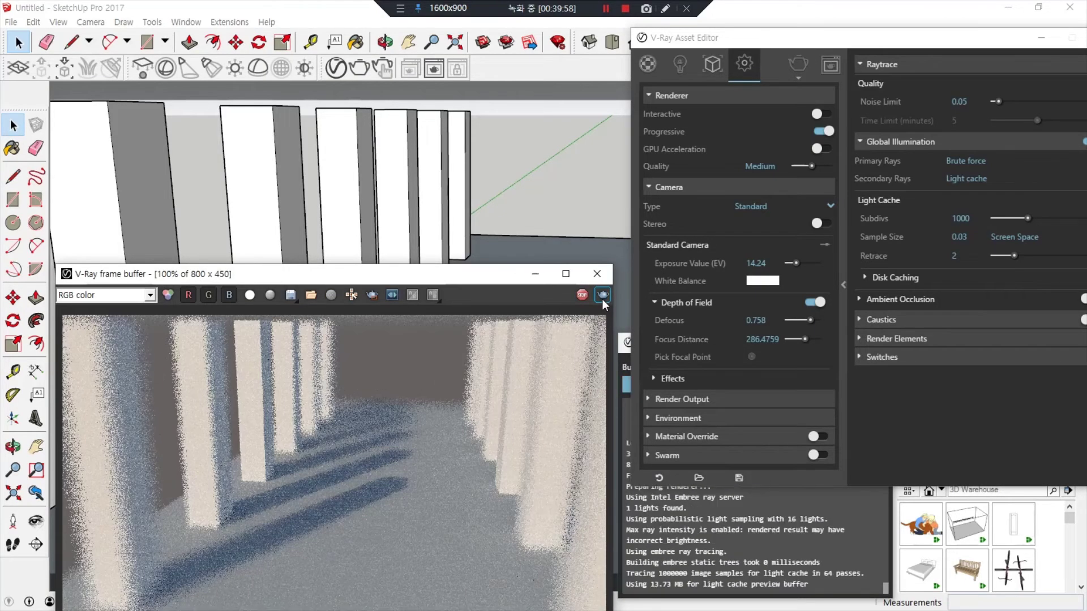
Switch the standard camera to the film sensitivity, aperture and shutter speed controls and stop the running render
click(826, 247)
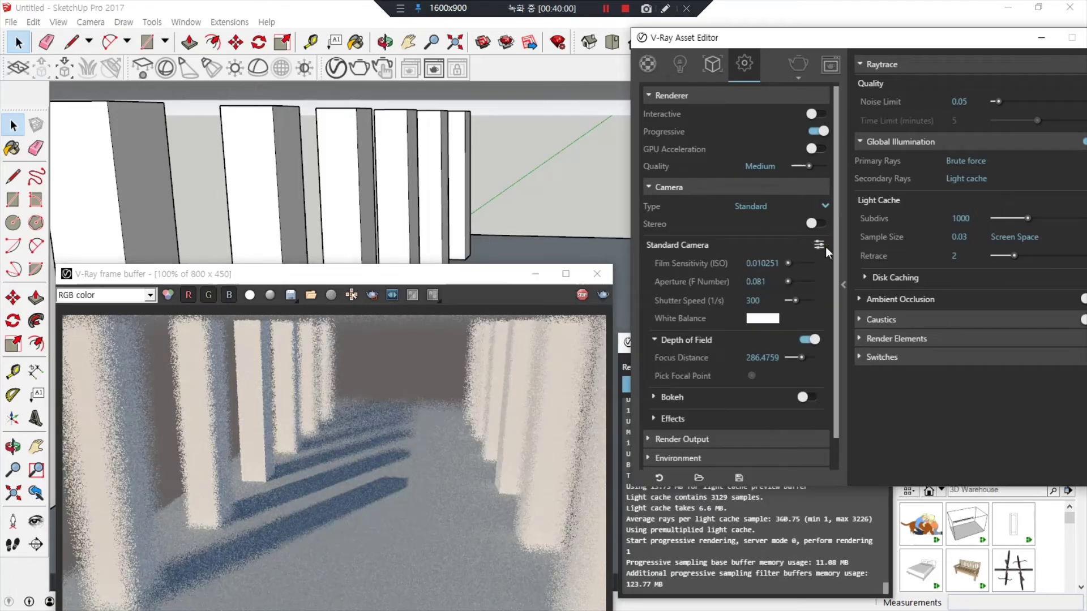
click(580, 295)
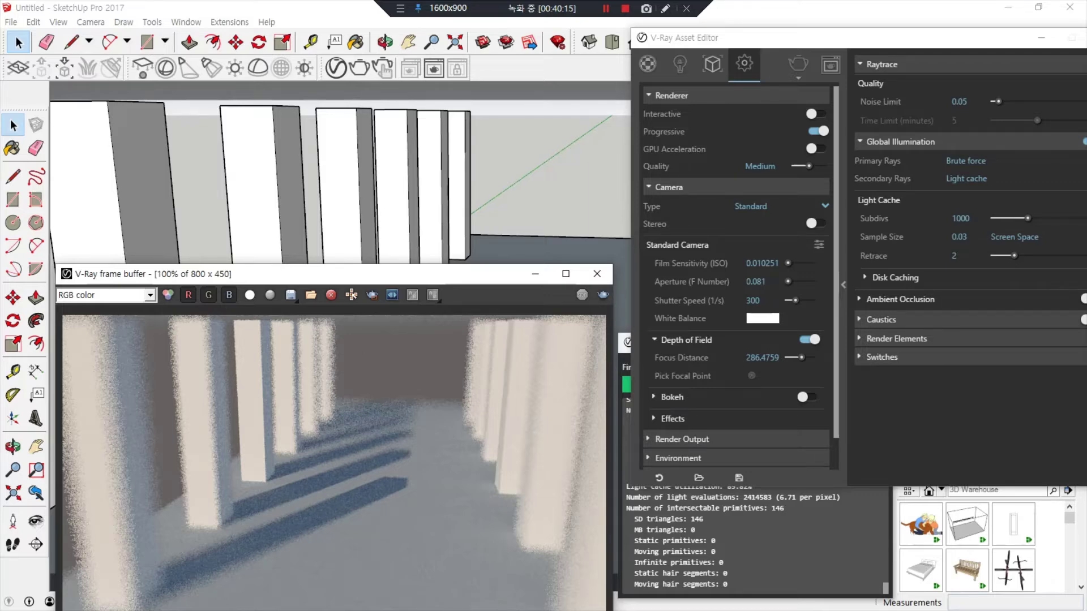
click(773, 342)
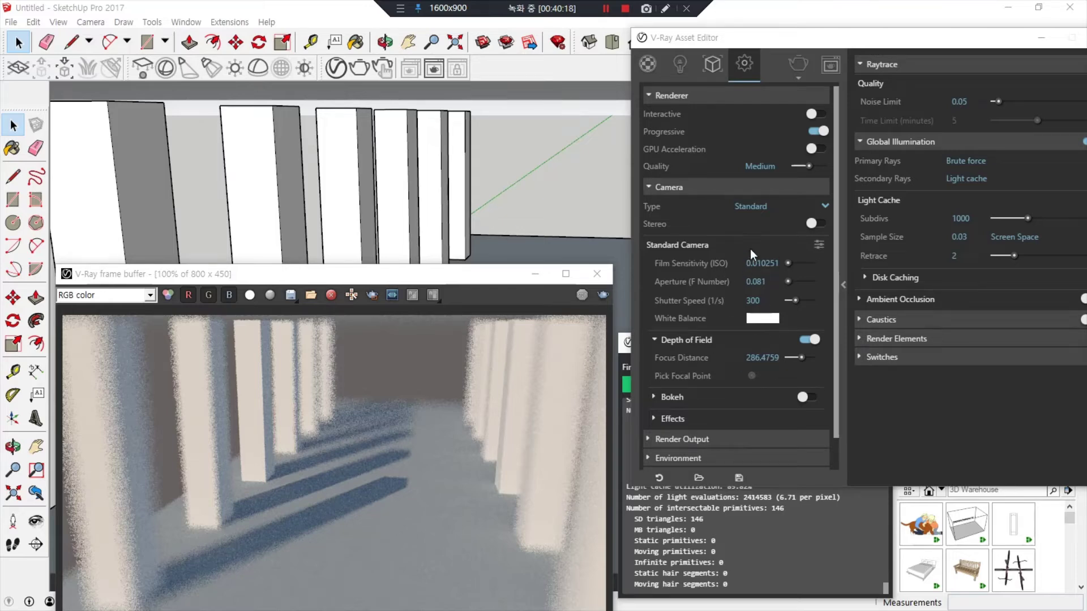
mouse_move(750, 249)
mouse_down()
mouse_move(716, 280)
mouse_move(770, 300)
mouse_move(734, 249)
mouse_move(722, 260)
mouse_up()
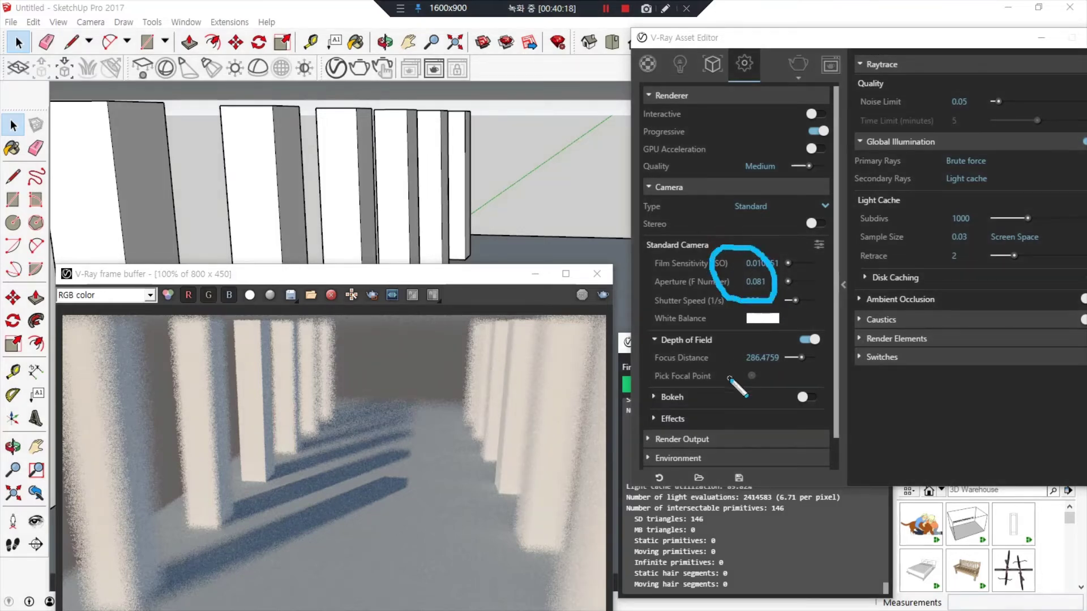
mouse_move(659, 383)
mouse_down()
mouse_move(850, 370)
mouse_move(673, 335)
mouse_move(635, 371)
mouse_up()
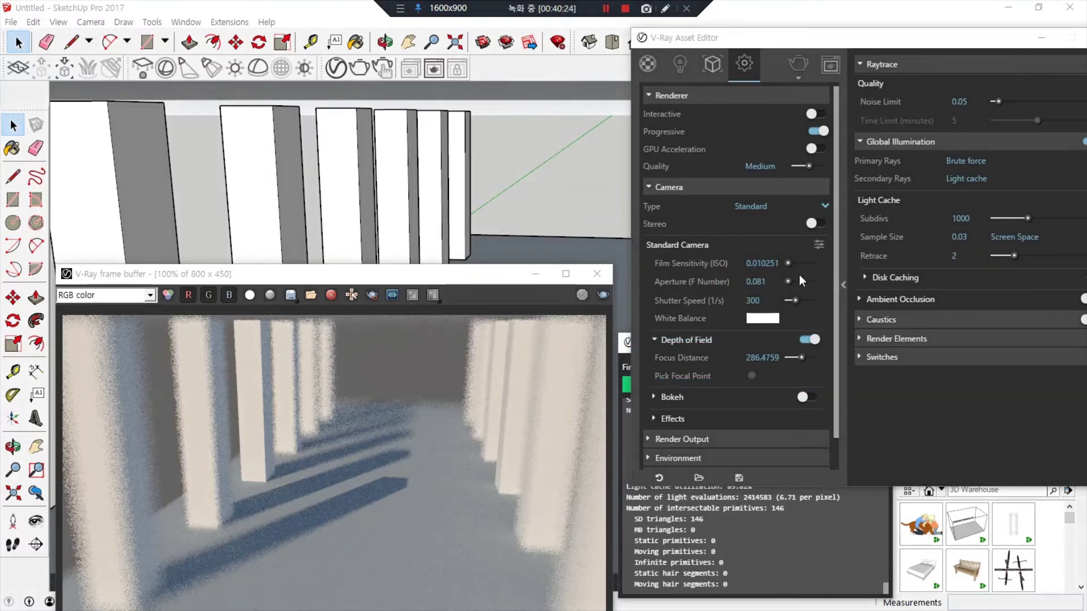
Compare the camera's simple exposure value and Defocus controls with its ISO, aperture and shutter speed controls
click(819, 244)
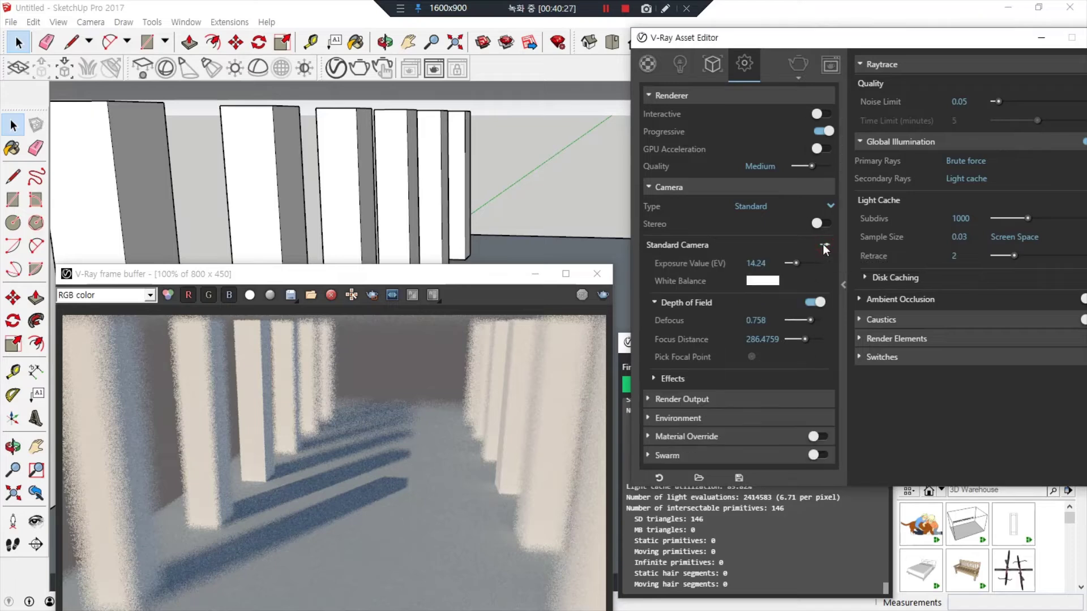
drag(649, 276, 828, 276)
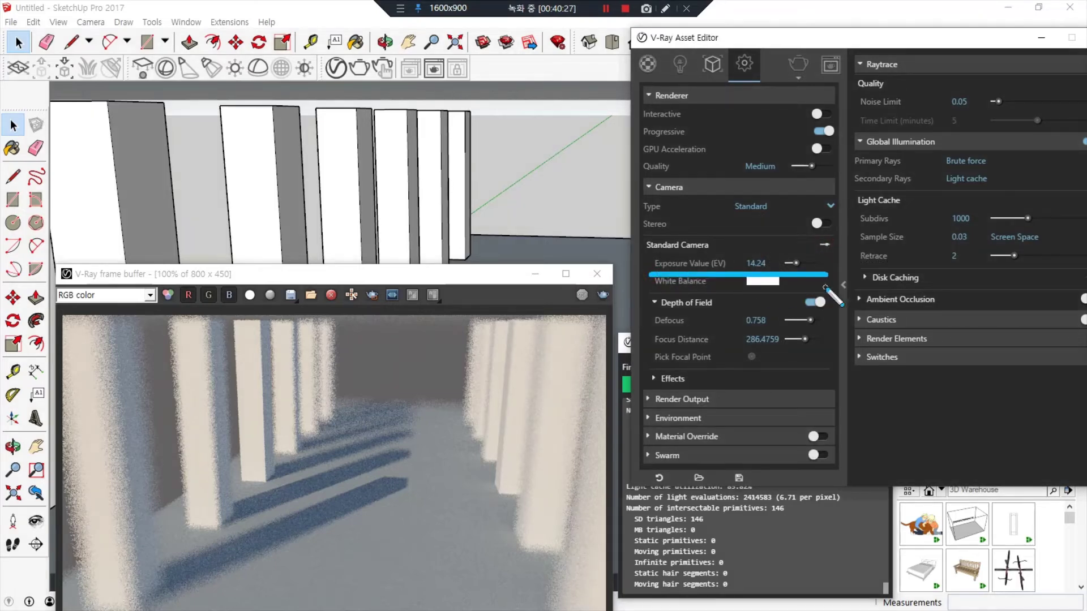
mouse_move(649, 333)
mouse_down()
mouse_move(833, 333)
mouse_move(637, 334)
mouse_move(836, 328)
mouse_up()
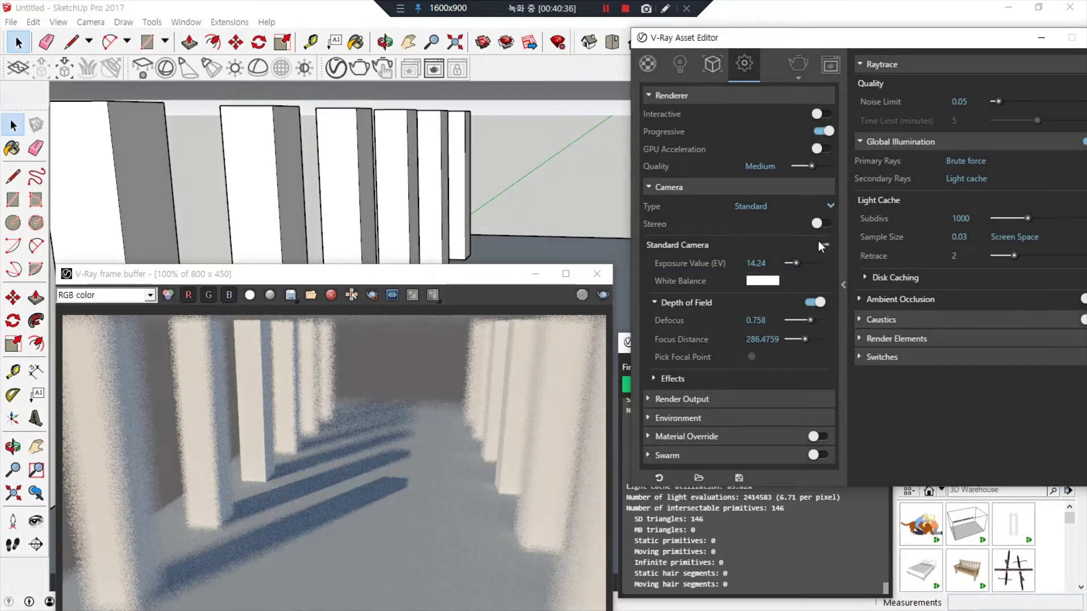
click(821, 245)
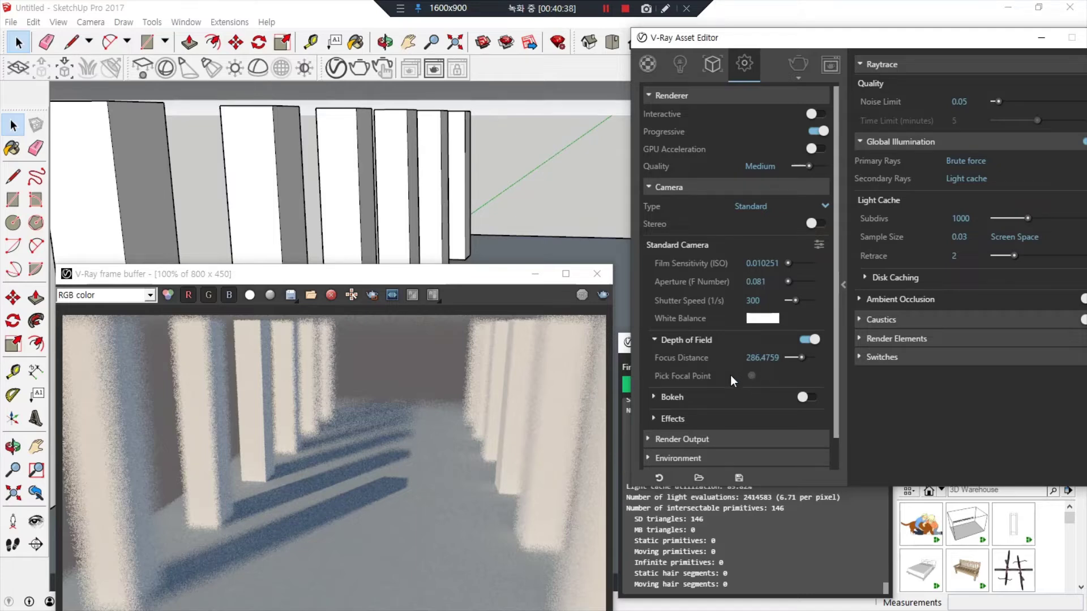
click(820, 244)
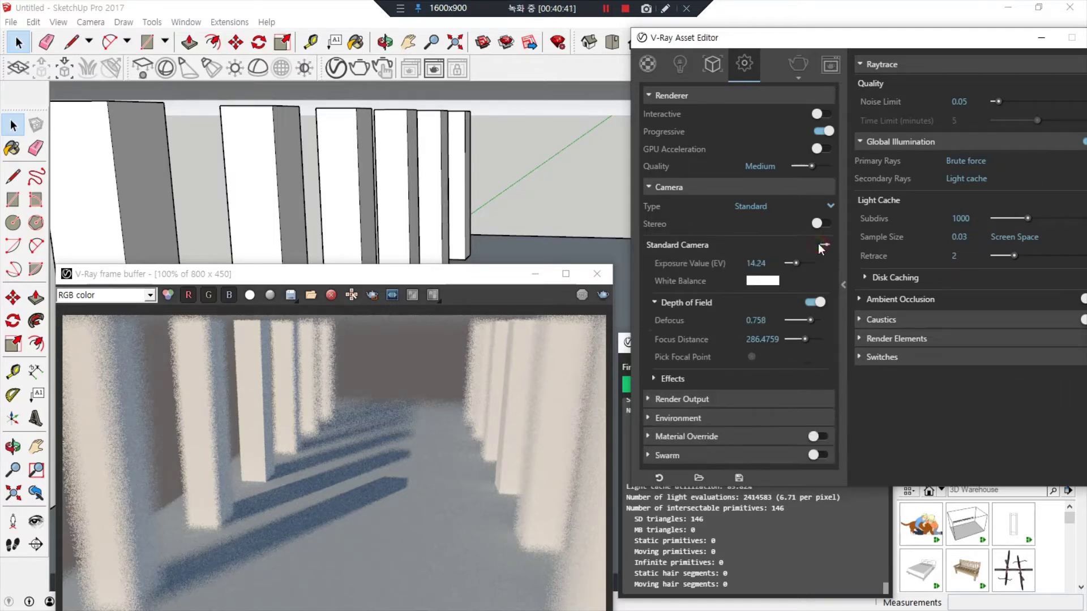
Expand the camera's Effects settings and switch the standard camera back to the ISO, aperture and shutter speed controls
click(657, 380)
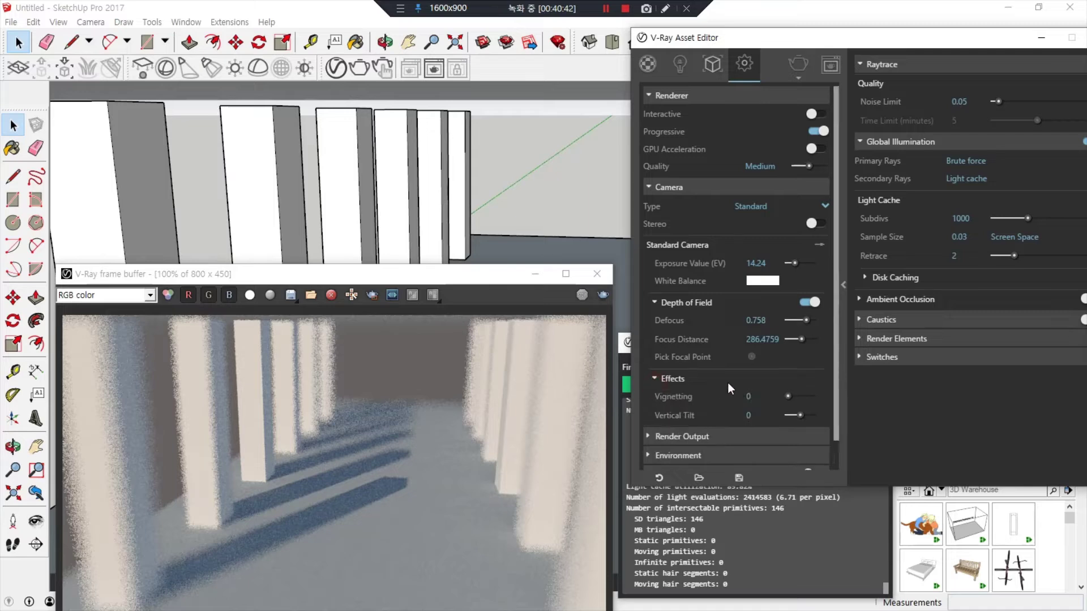
scroll(729, 382, down, 1)
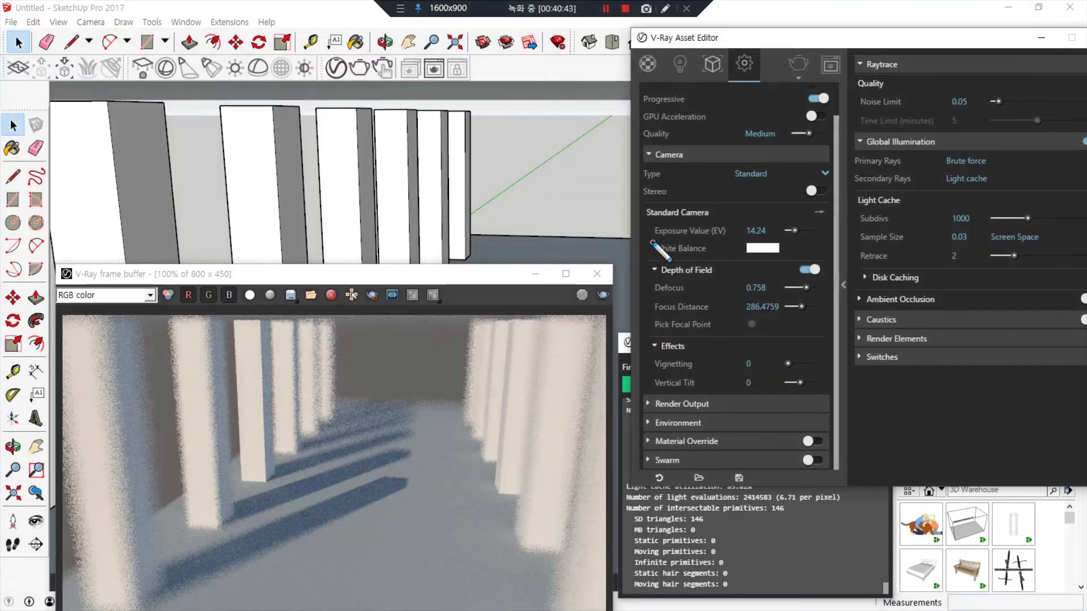
drag(653, 242, 828, 243)
mouse_move(743, 332)
mouse_down()
mouse_move(719, 361)
mouse_move(708, 332)
mouse_up()
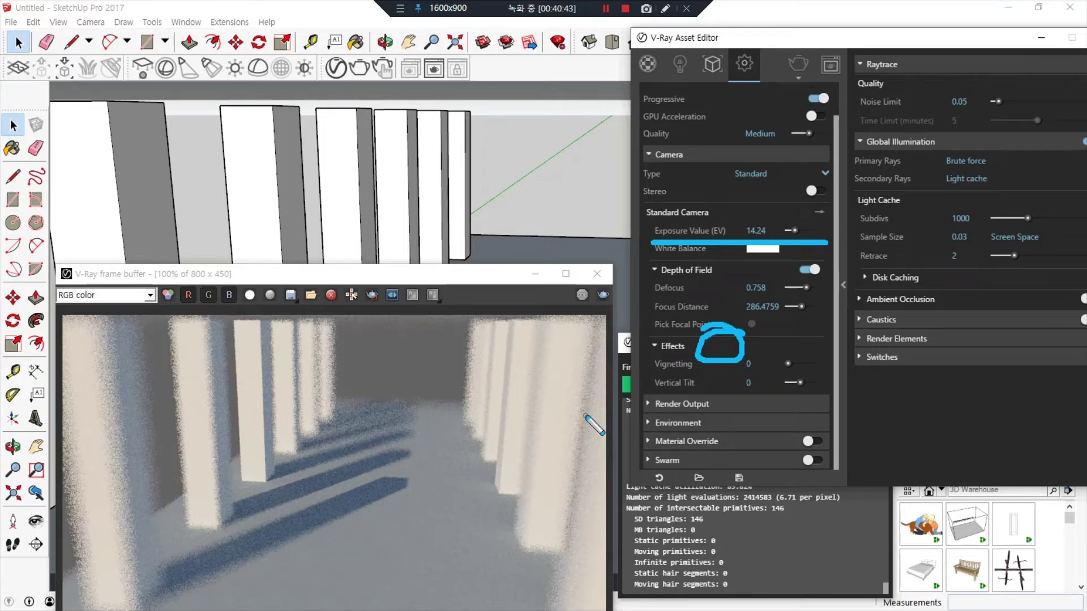
key(Escape)
click(819, 213)
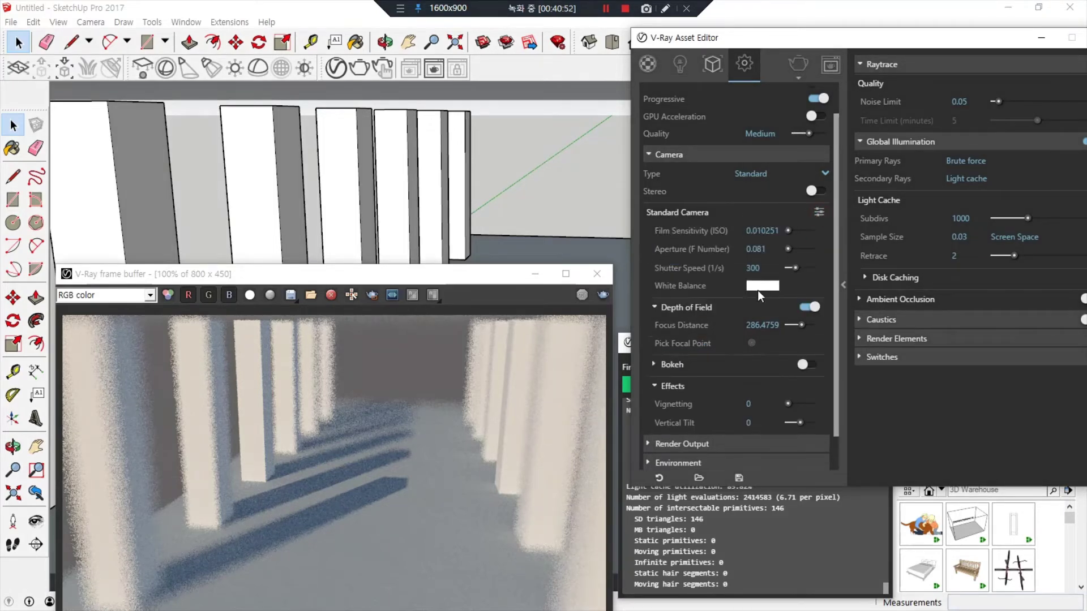
Close the render frame buffer, the asset editor and the render progress window
scroll(758, 290, down, 1)
mouse_move(679, 338)
mouse_down()
mouse_move(651, 352)
mouse_move(705, 306)
mouse_move(833, 338)
mouse_move(647, 341)
mouse_up()
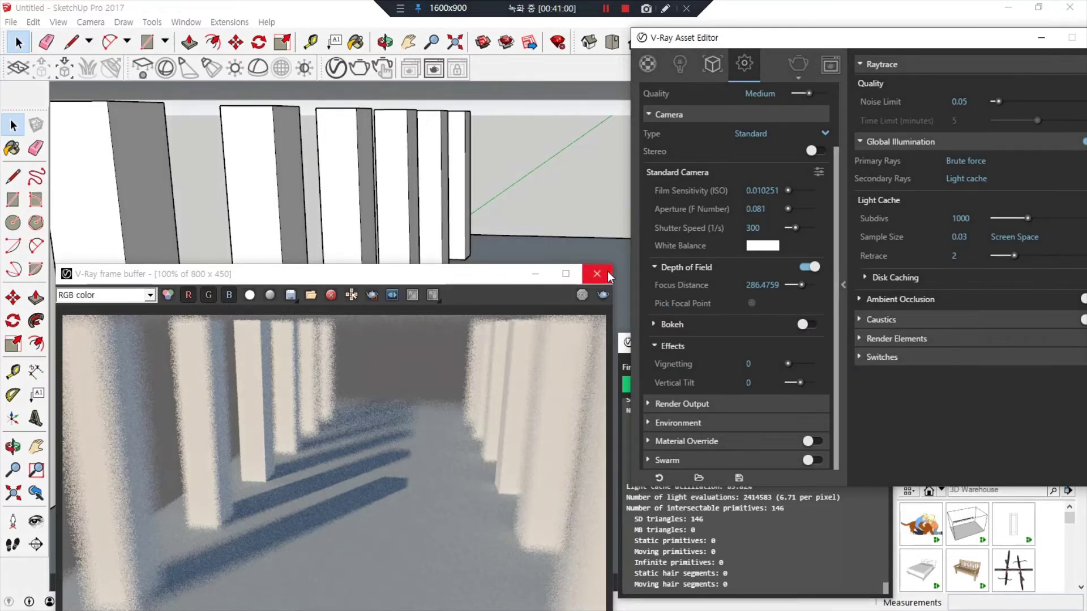
click(602, 275)
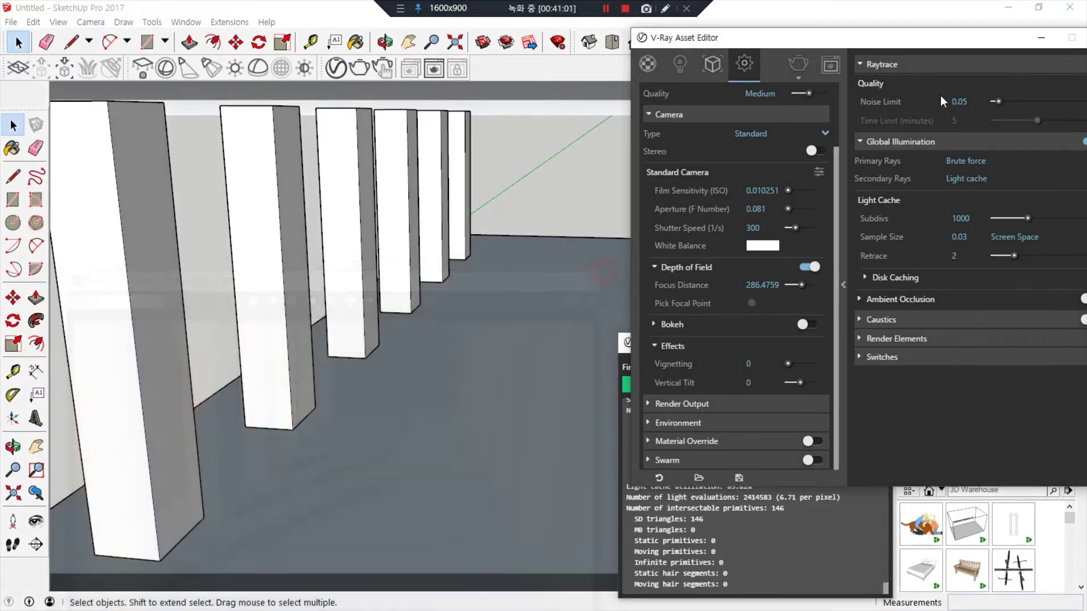
drag(957, 40, 726, 252)
click(878, 249)
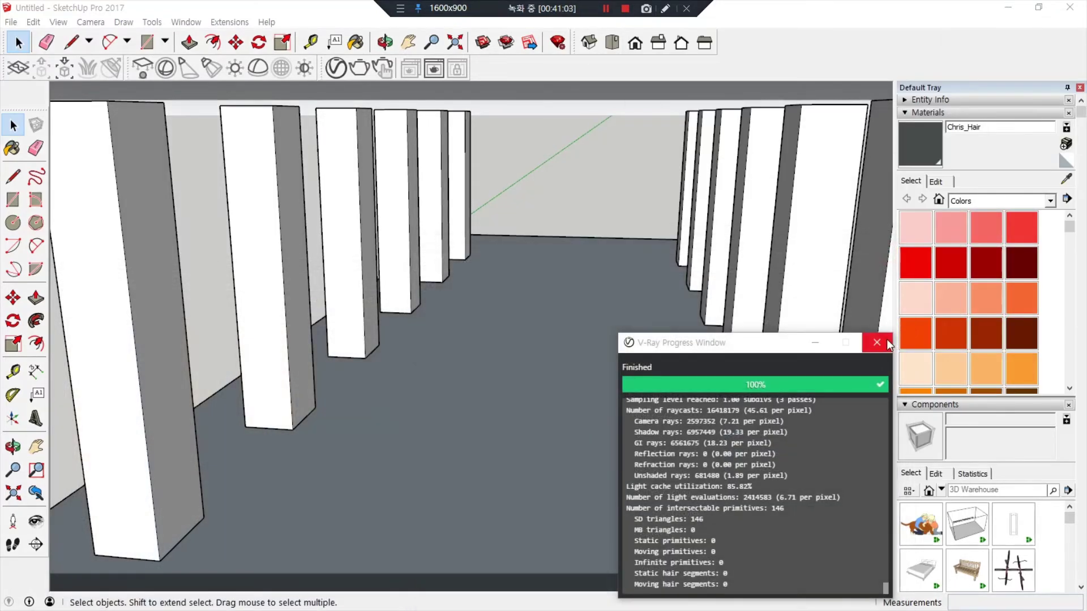
click(887, 339)
Place ten V-Ray omni lights across the scene, on the columns along both sides and at the floor between them
click(234, 68)
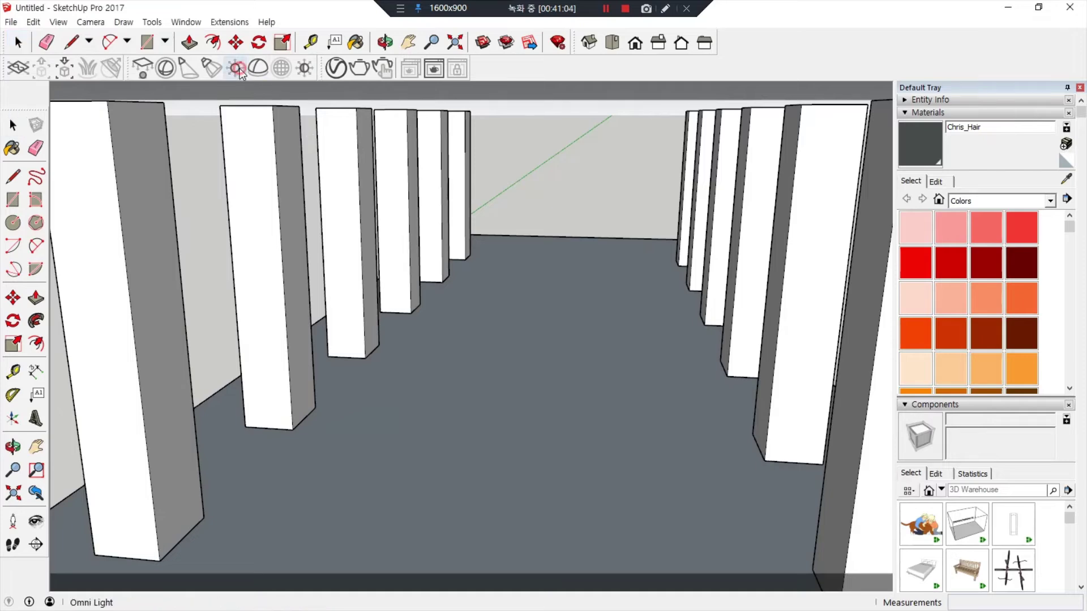
click(409, 201)
click(718, 155)
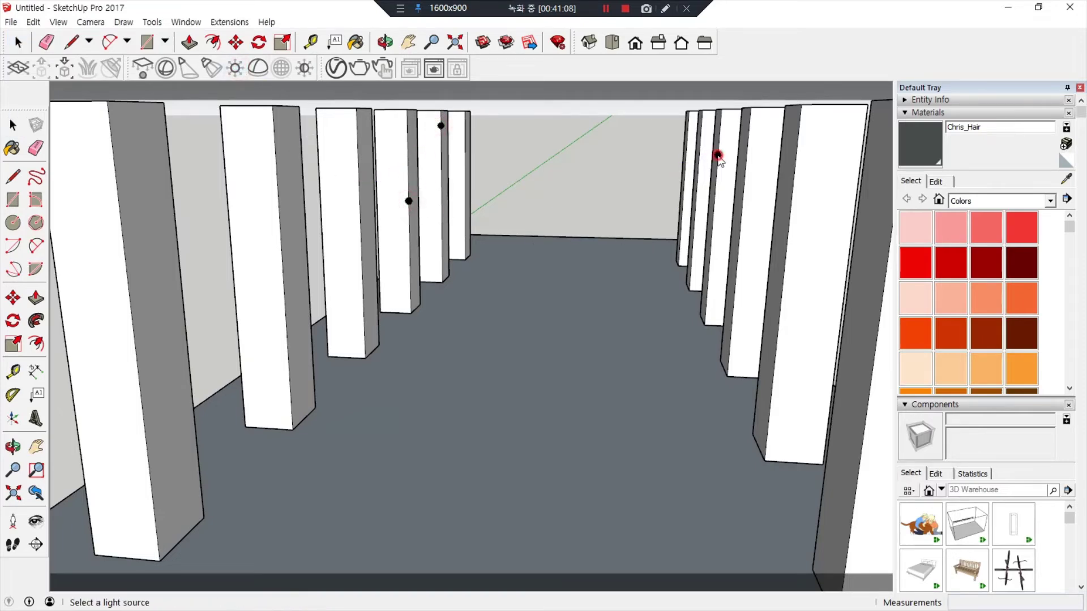
click(779, 324)
click(679, 249)
click(465, 259)
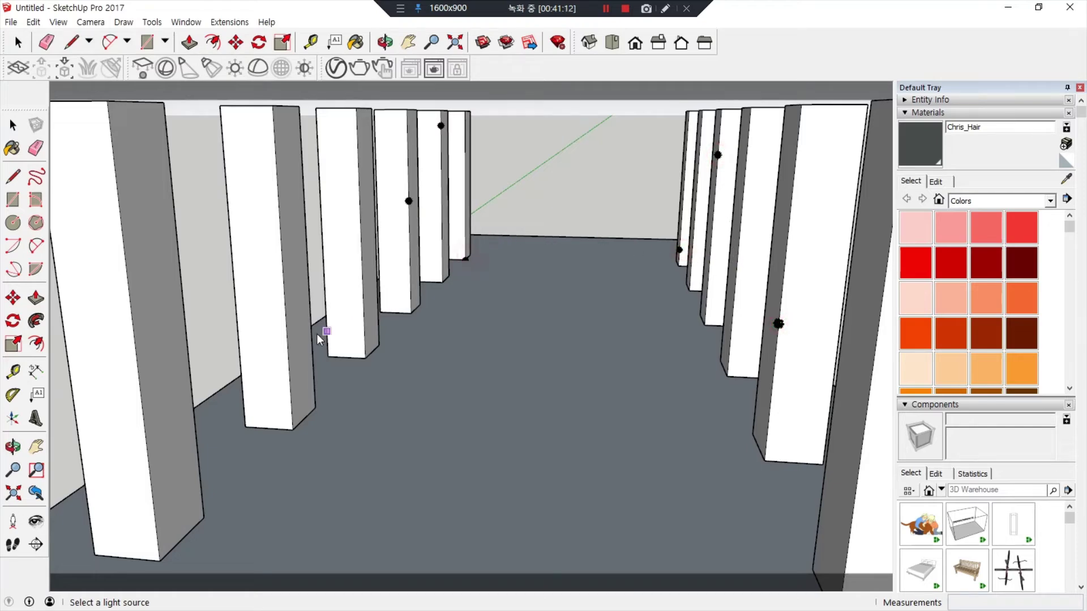
click(290, 354)
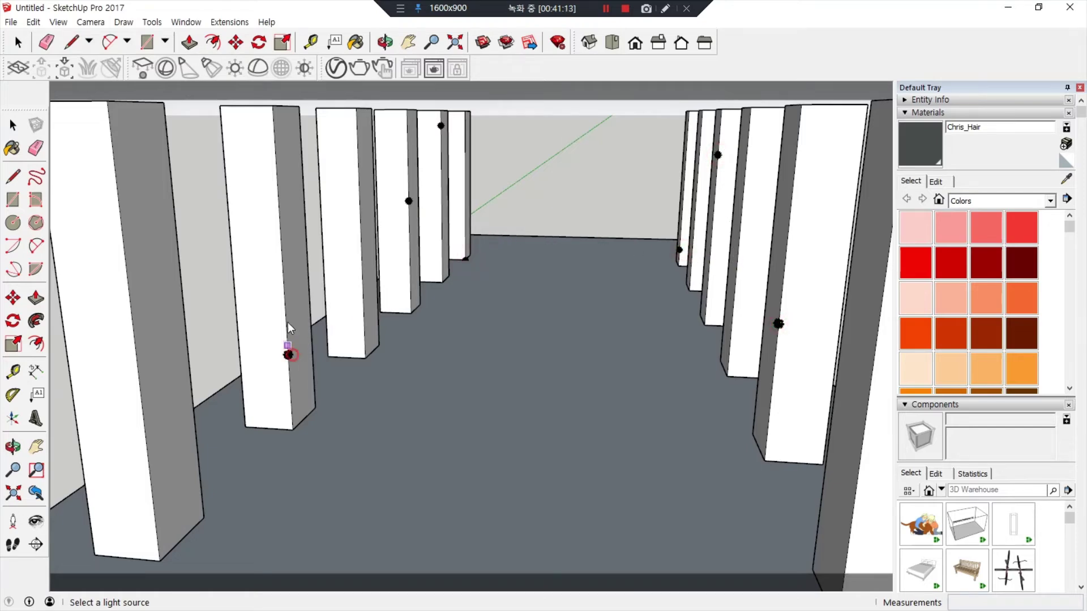
click(110, 126)
click(547, 255)
click(750, 107)
Render the scene with the omni lights and turn on the standard camera's Bokeh effect
click(359, 68)
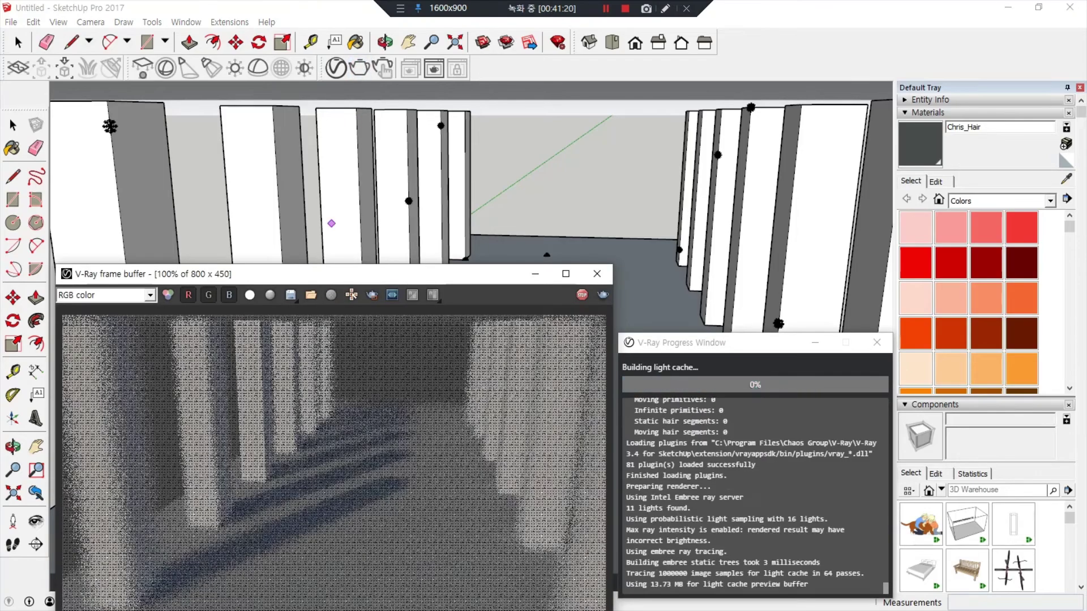
drag(309, 274, 347, 206)
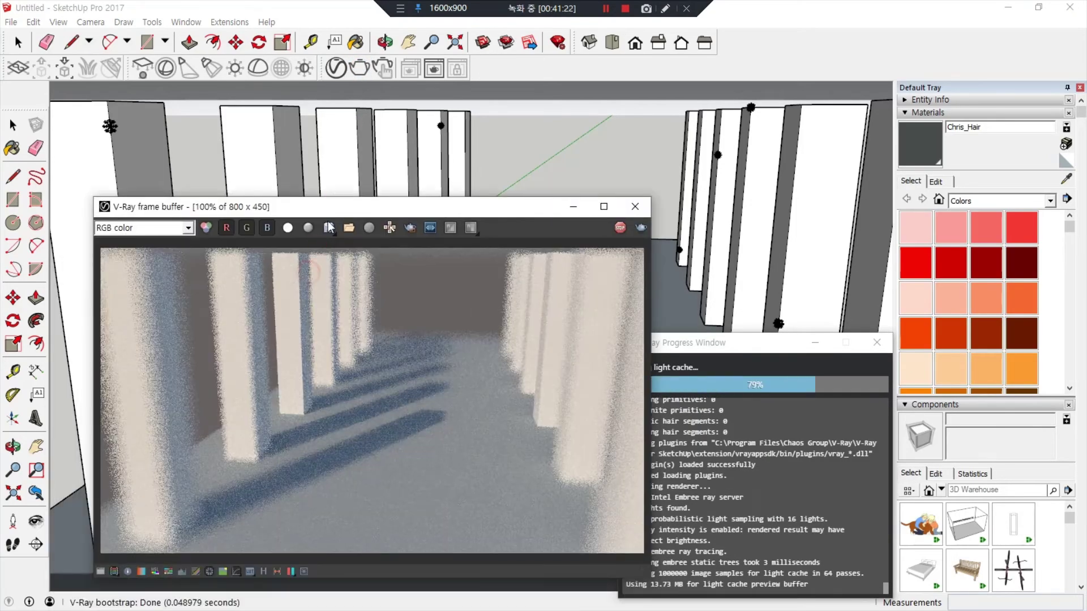
click(339, 68)
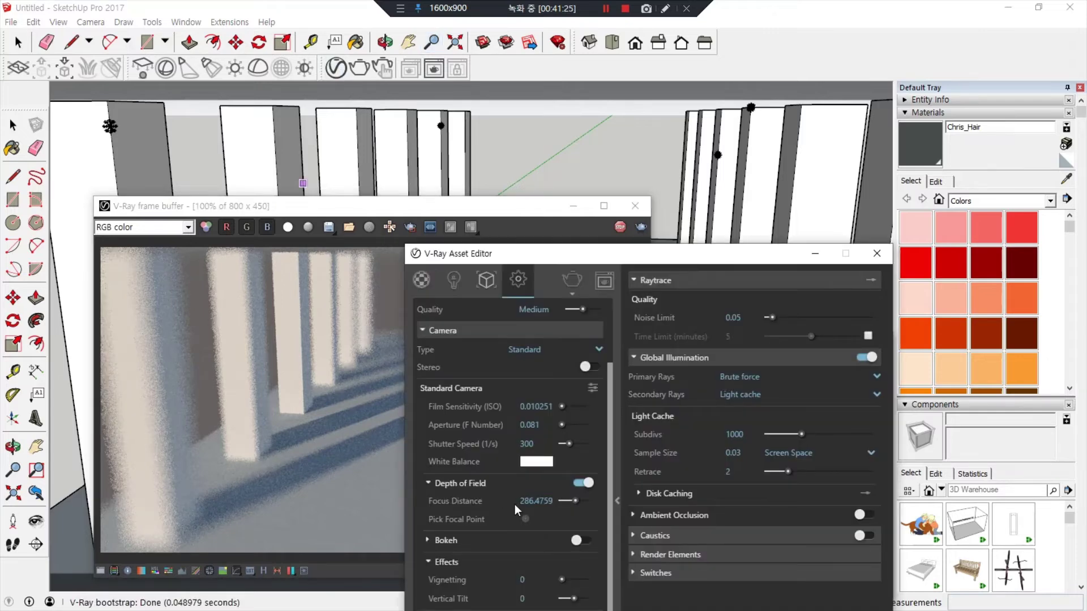
click(583, 540)
click(905, 205)
drag(627, 257, 850, 257)
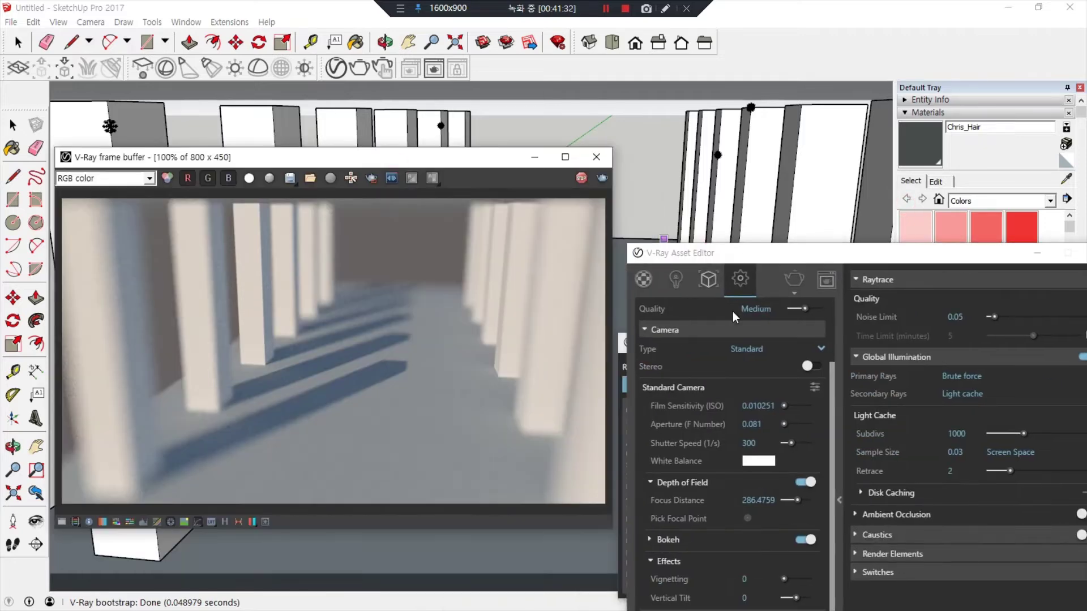
drag(397, 206, 358, 158)
click(783, 310)
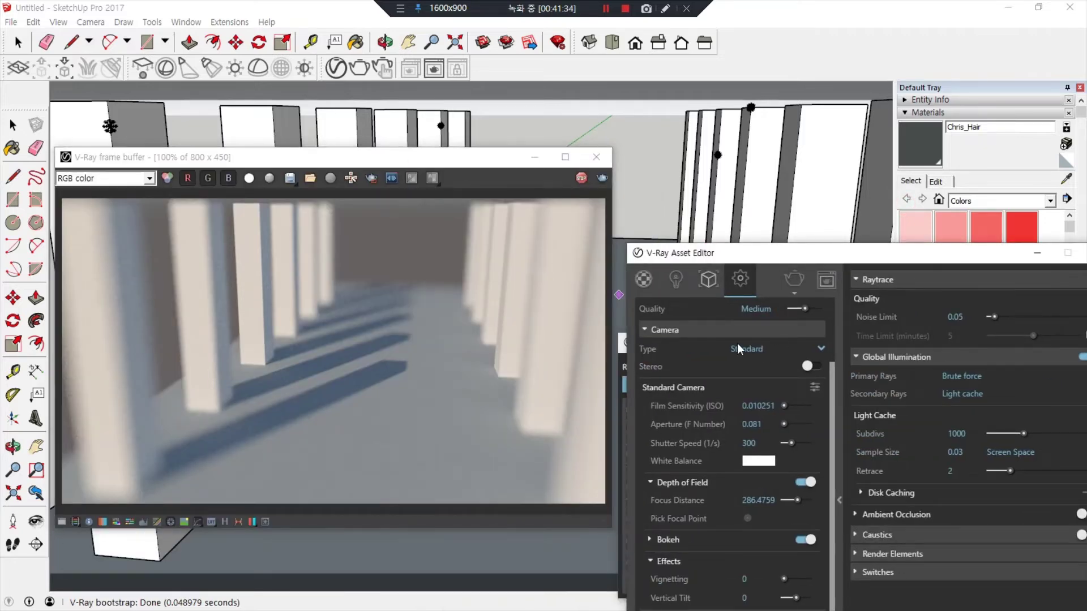
Render the scene again with Bokeh on and arrange the asset editor and progress windows beside the image
click(795, 279)
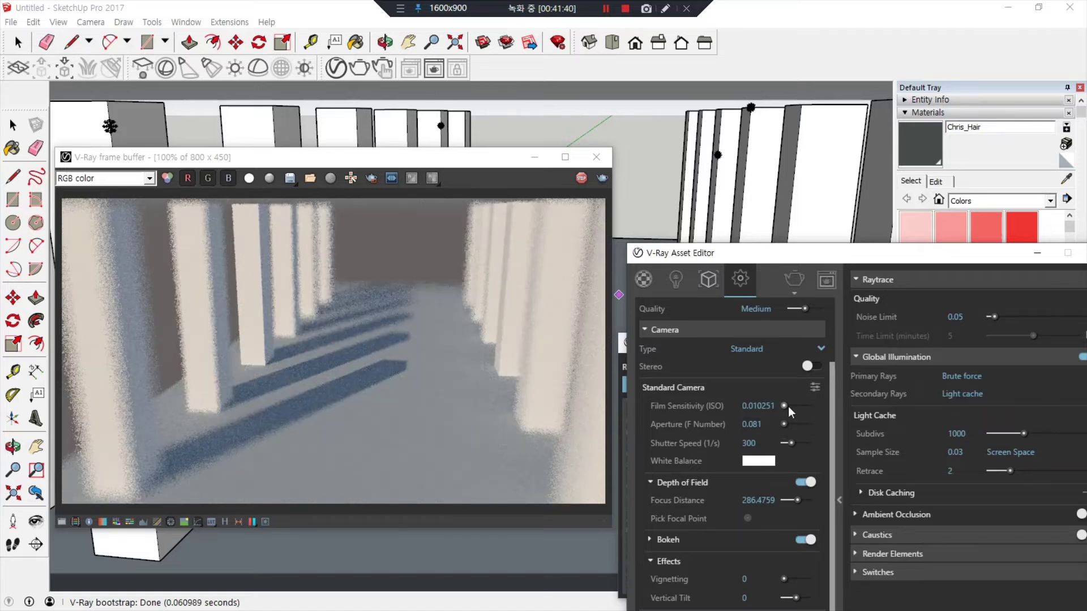
drag(753, 252, 858, 133)
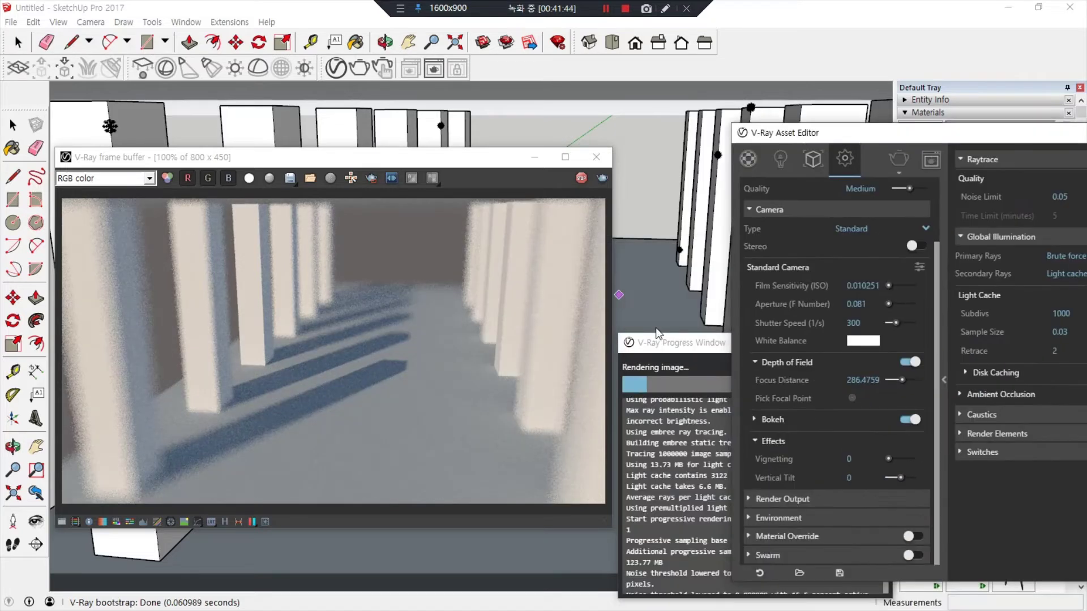
click(652, 343)
drag(652, 343, 589, 304)
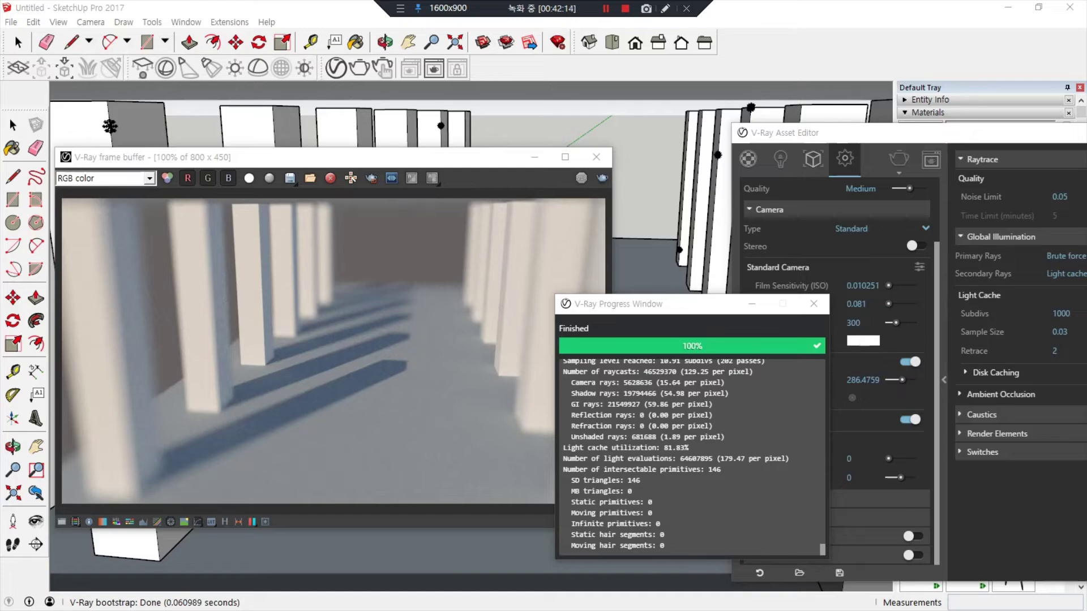
Switch to the web browser and examine the blurred city lights in the bokeh article's header image and first photo
drag(0, 224, 444, 122)
double_click(444, 122)
scroll(528, 304, down, 5)
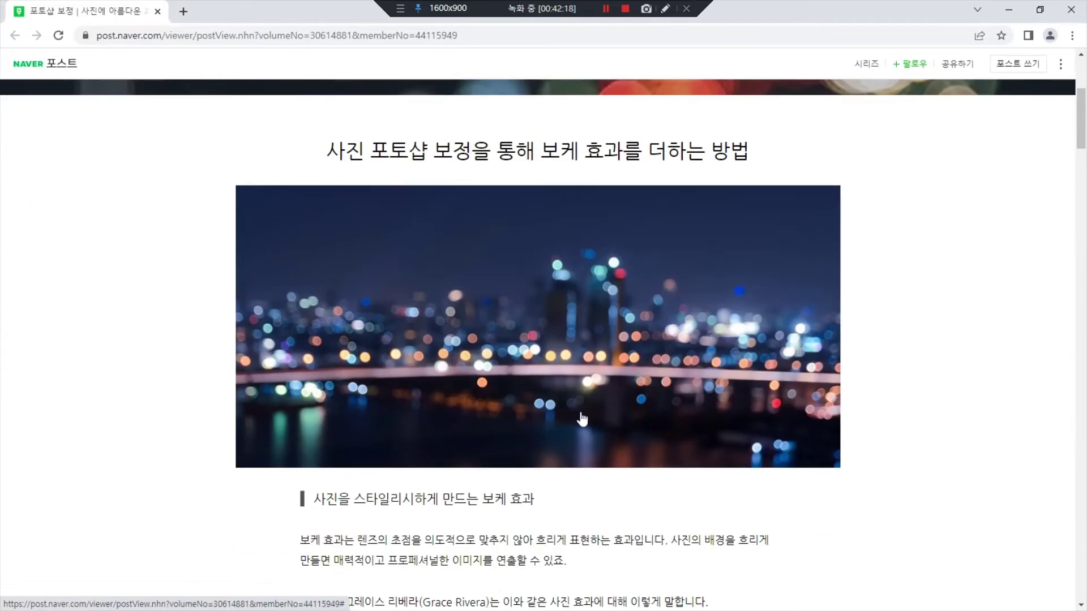
mouse_move(392, 434)
mouse_down()
mouse_move(236, 340)
mouse_move(881, 334)
mouse_move(571, 456)
mouse_move(378, 449)
mouse_up()
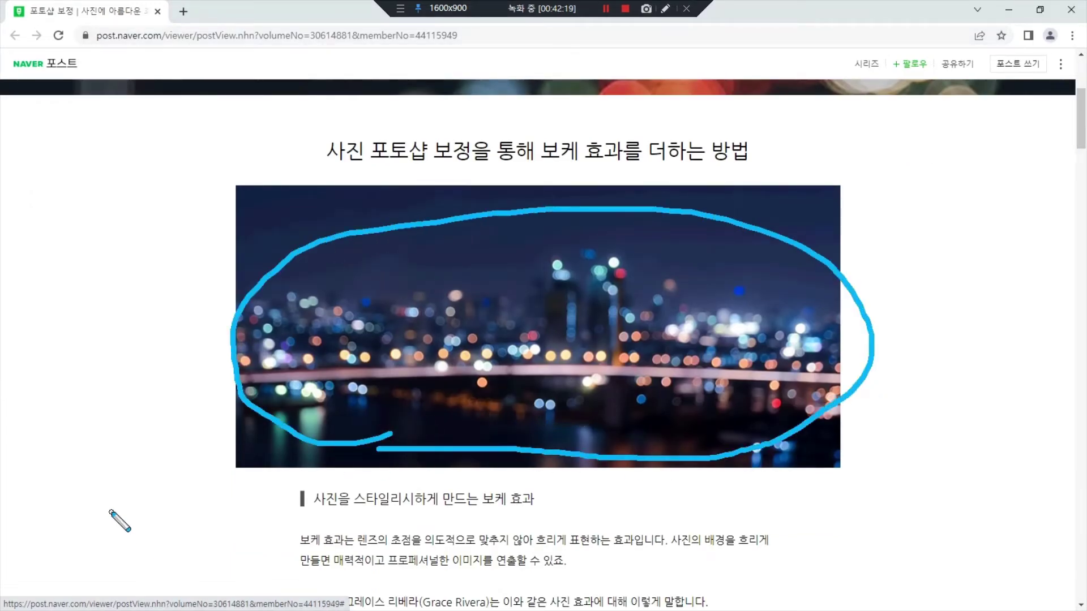
drag(392, 255, 260, 406)
drag(539, 287, 435, 396)
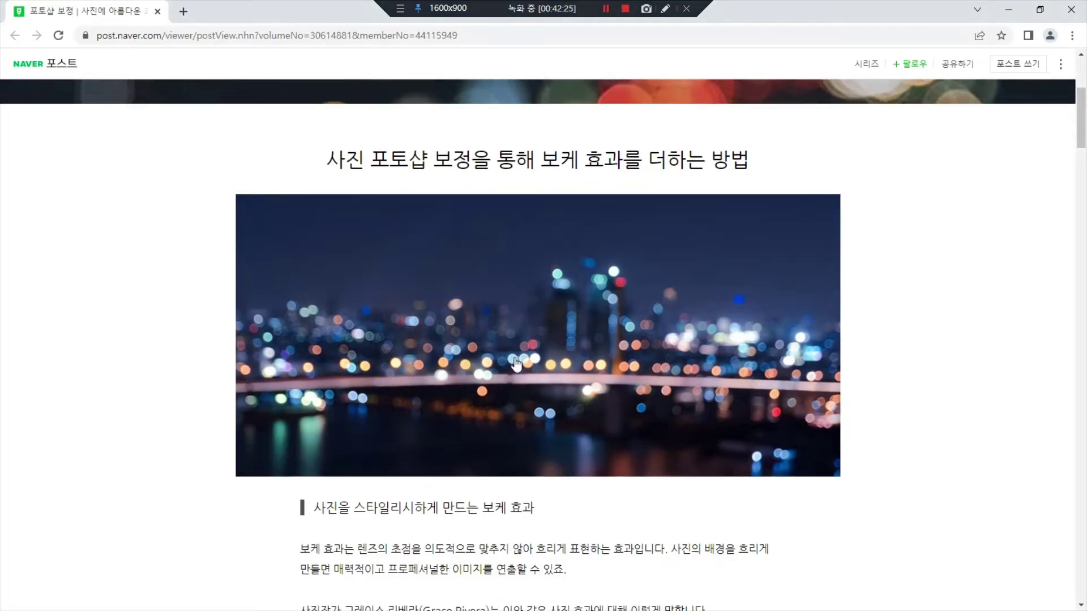
scroll(560, 358, up, 5)
mouse_move(957, 325)
mouse_down()
mouse_move(900, 334)
mouse_move(938, 116)
mouse_move(991, 326)
mouse_move(964, 334)
mouse_up()
drag(880, 165, 915, 231)
drag(736, 130, 844, 141)
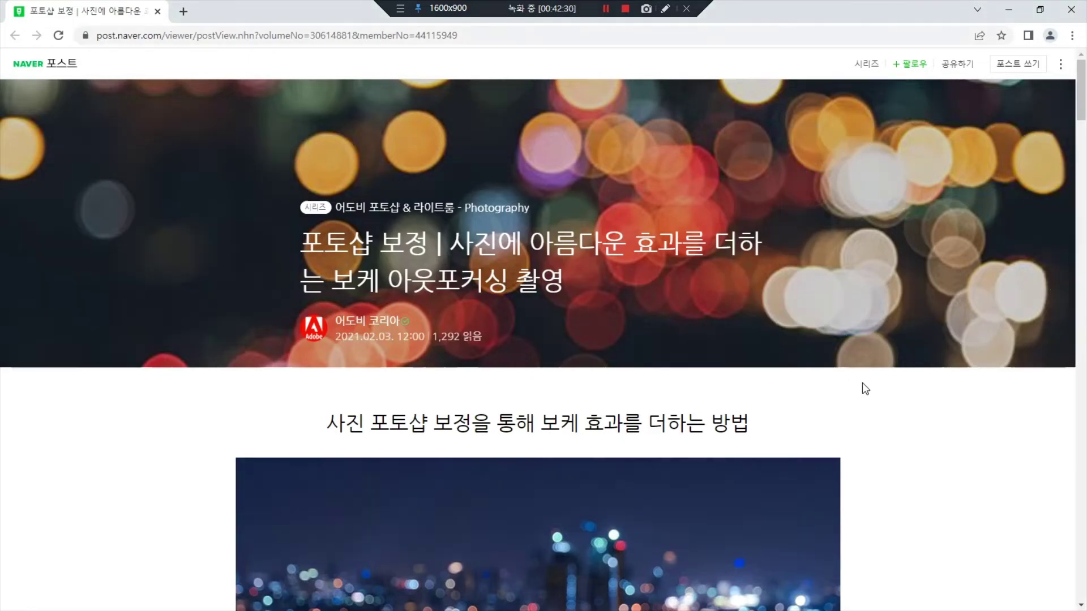
Examine the out-of-focus light spots in the bokeh article's further example photos and return to SketchUp
scroll(866, 383, down, 5)
scroll(872, 382, down, 9)
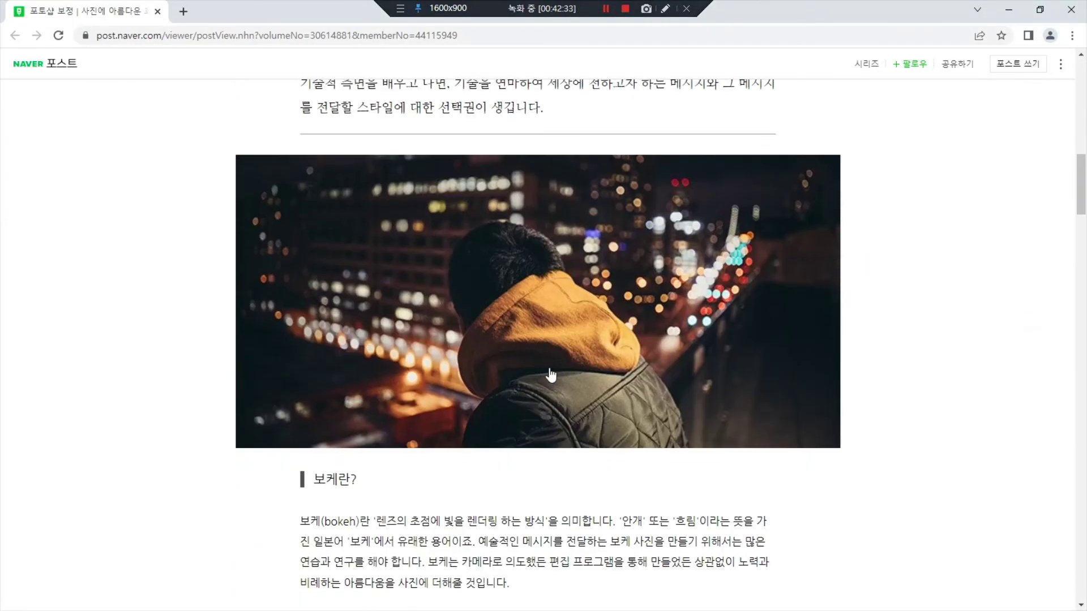
drag(520, 266, 505, 279)
mouse_move(707, 322)
mouse_down()
mouse_move(671, 238)
mouse_move(743, 311)
mouse_up()
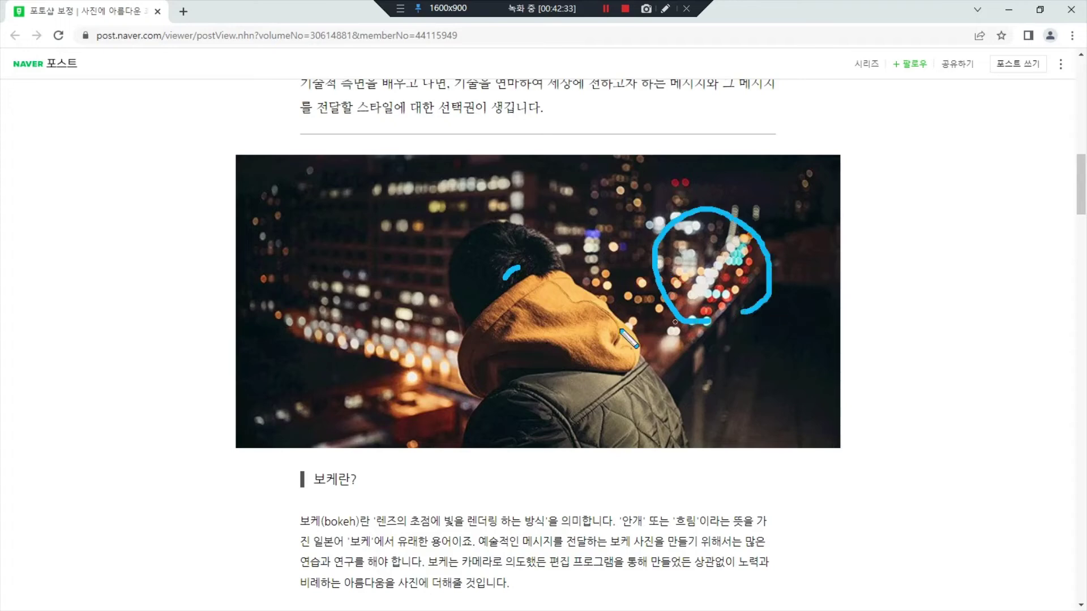
mouse_move(340, 395)
mouse_down()
mouse_move(253, 315)
mouse_move(368, 376)
mouse_up()
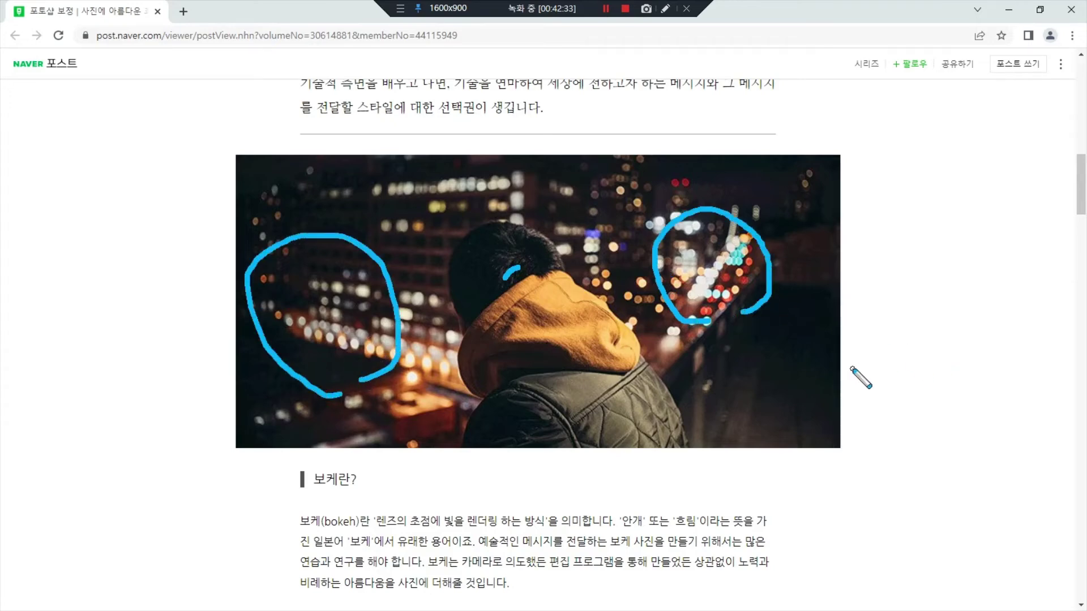
scroll(860, 377, down, 6)
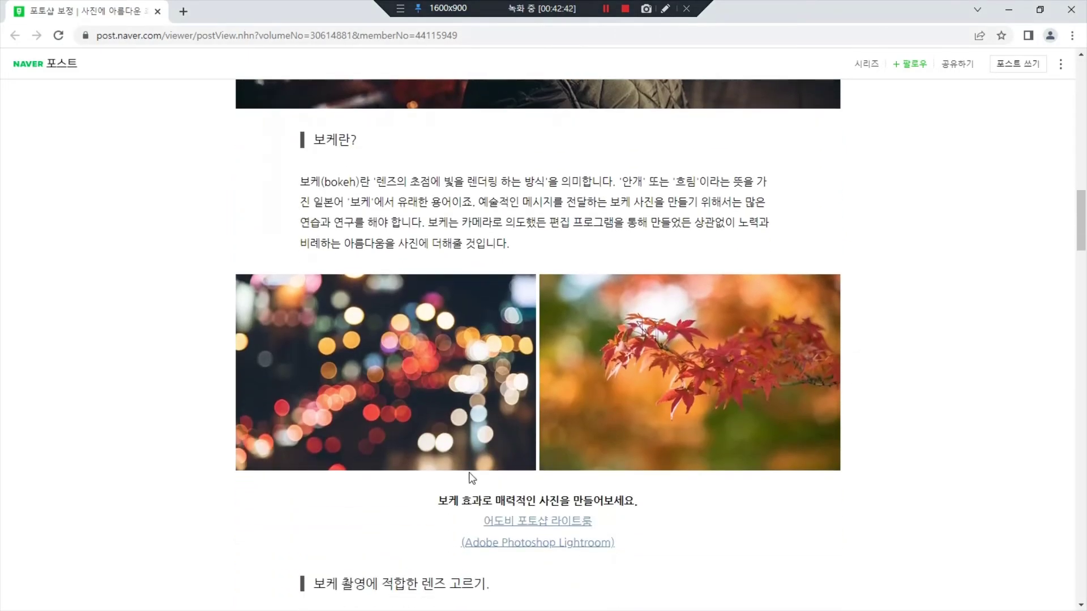
mouse_move(397, 447)
mouse_down()
mouse_move(352, 458)
mouse_move(506, 390)
mouse_move(414, 466)
mouse_up()
key(Escape)
mouse_move(910, 18)
mouse_down()
mouse_move(761, 55)
mouse_move(0, 187)
mouse_up()
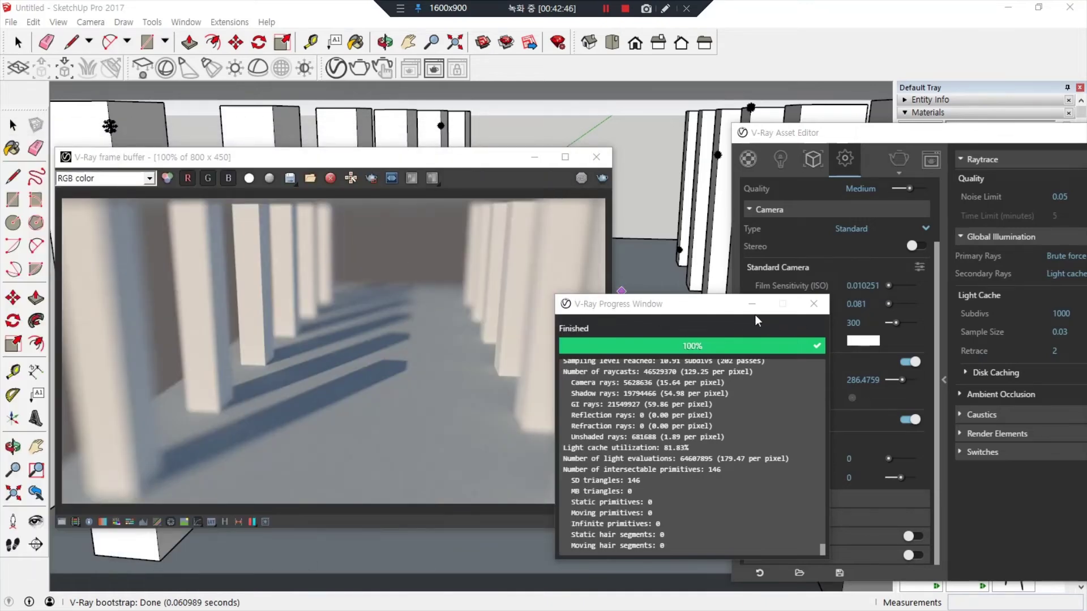
Disable the SunLight in the scene's light list and set its Intensity Multiplier to 0
drag(693, 304, 400, 286)
scroll(867, 377, up, 3)
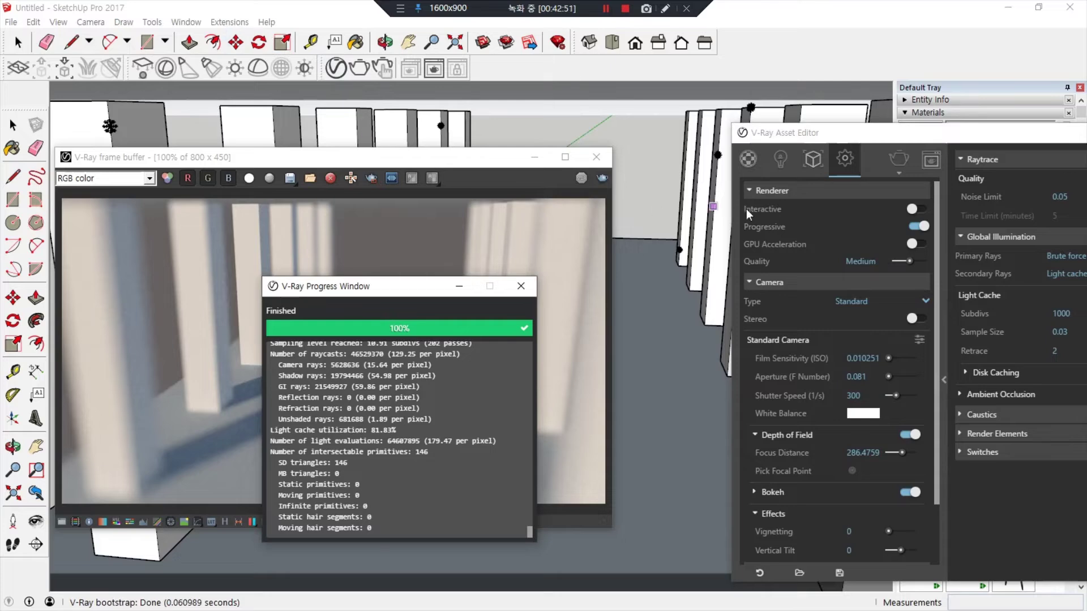
click(781, 159)
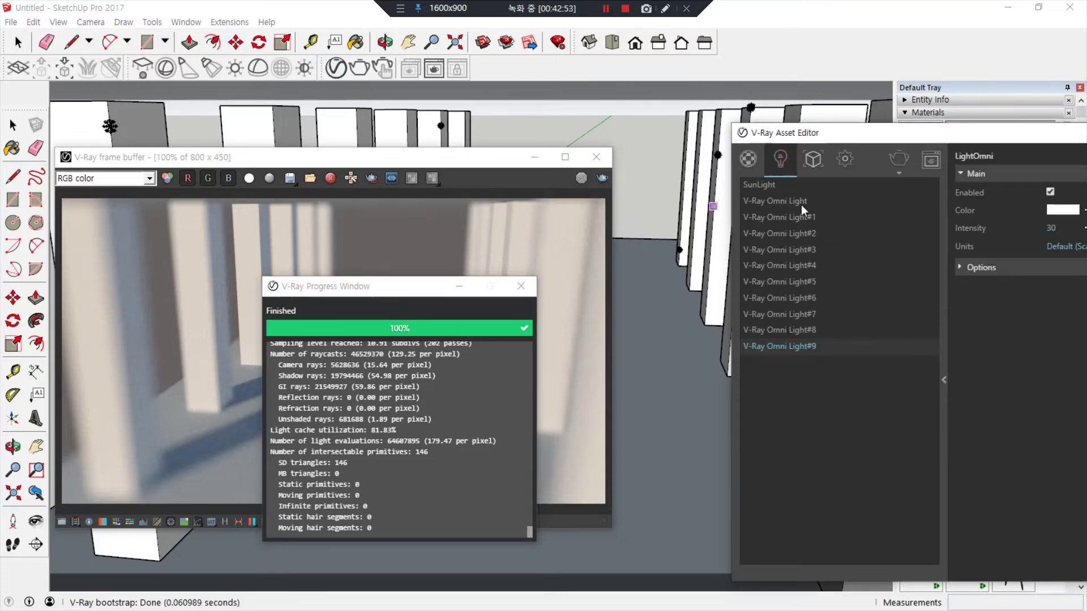
click(762, 185)
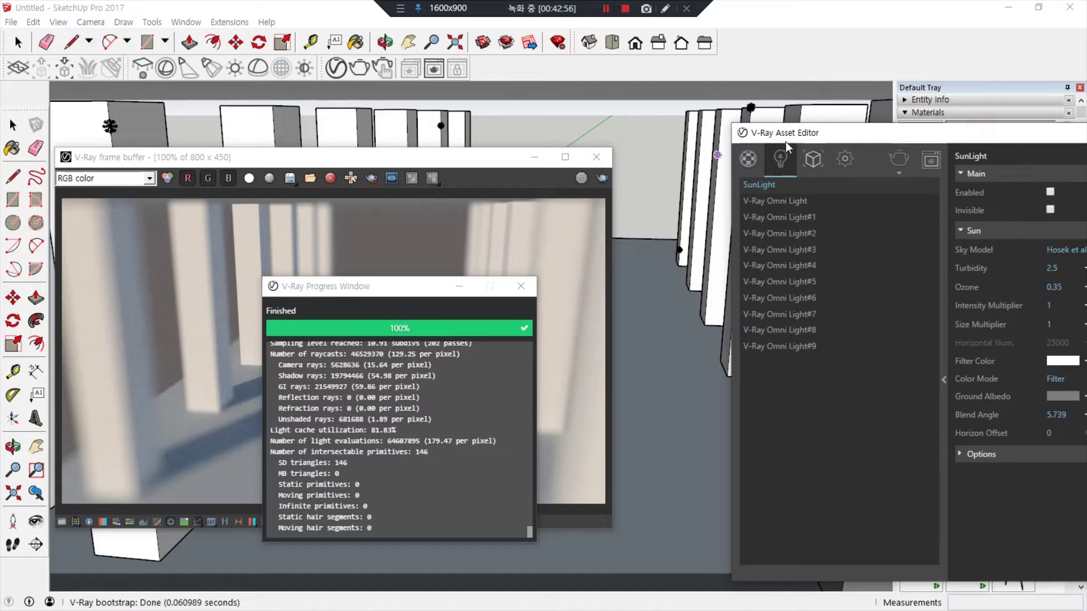
drag(787, 140, 570, 140)
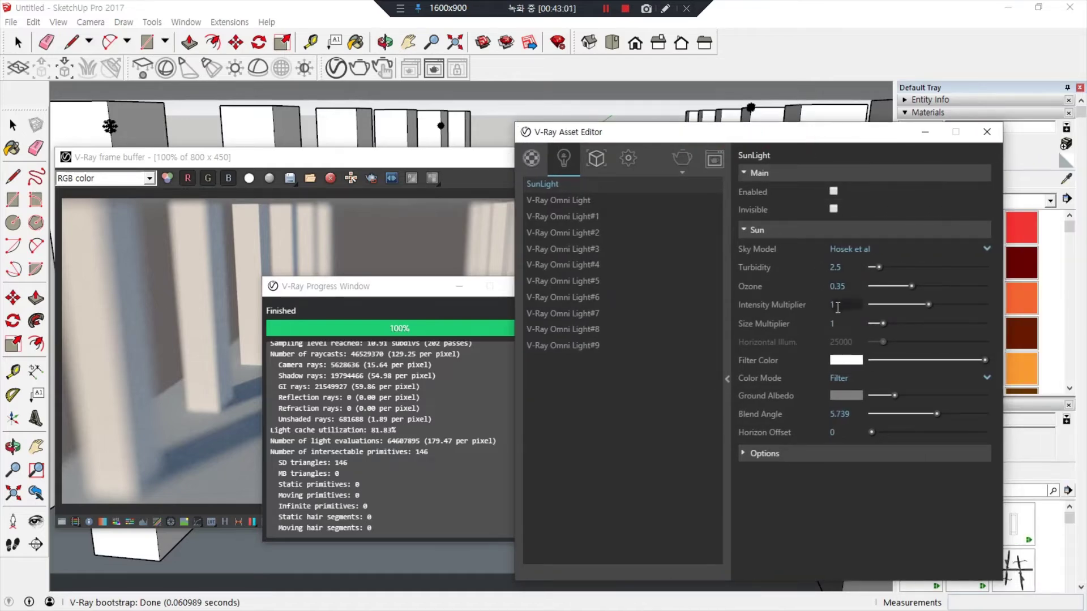
drag(841, 306, 780, 308)
text(0)
key(Return)
Set the render environment's background intensity to 0 and expand the Environment Overrides
click(626, 157)
scroll(583, 453, down, 2)
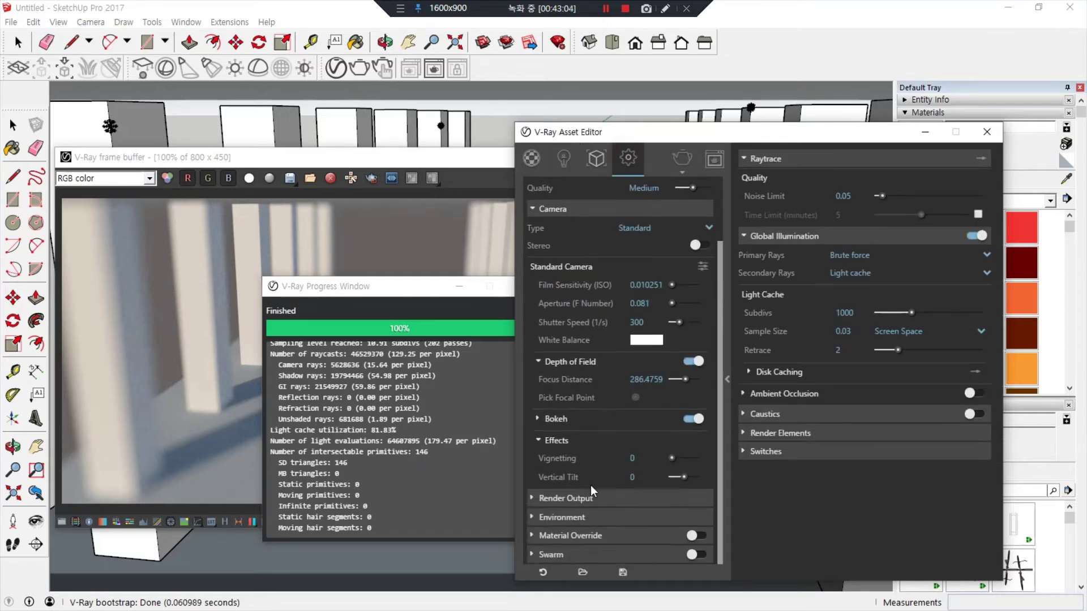
click(568, 520)
scroll(634, 493, down, 1)
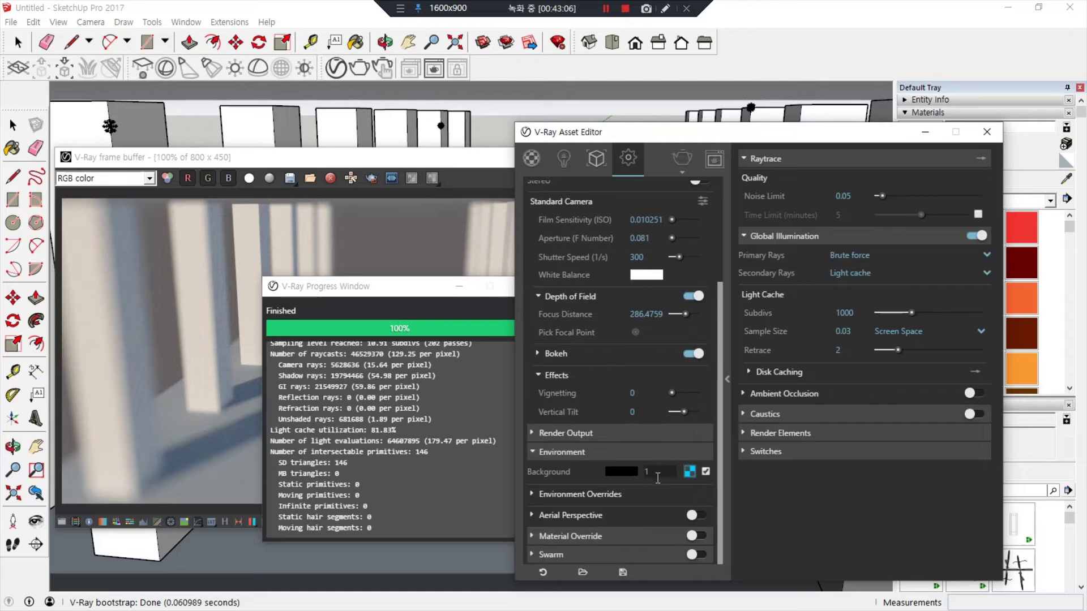
click(532, 495)
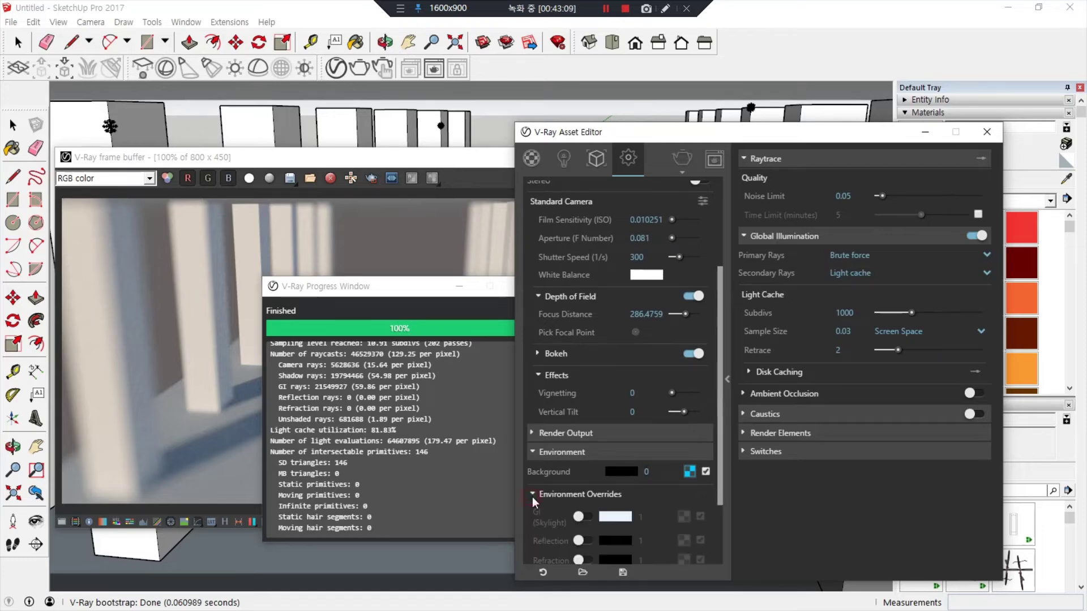
Render the scene with the sun and background light off and bring the frame buffer forward
click(684, 160)
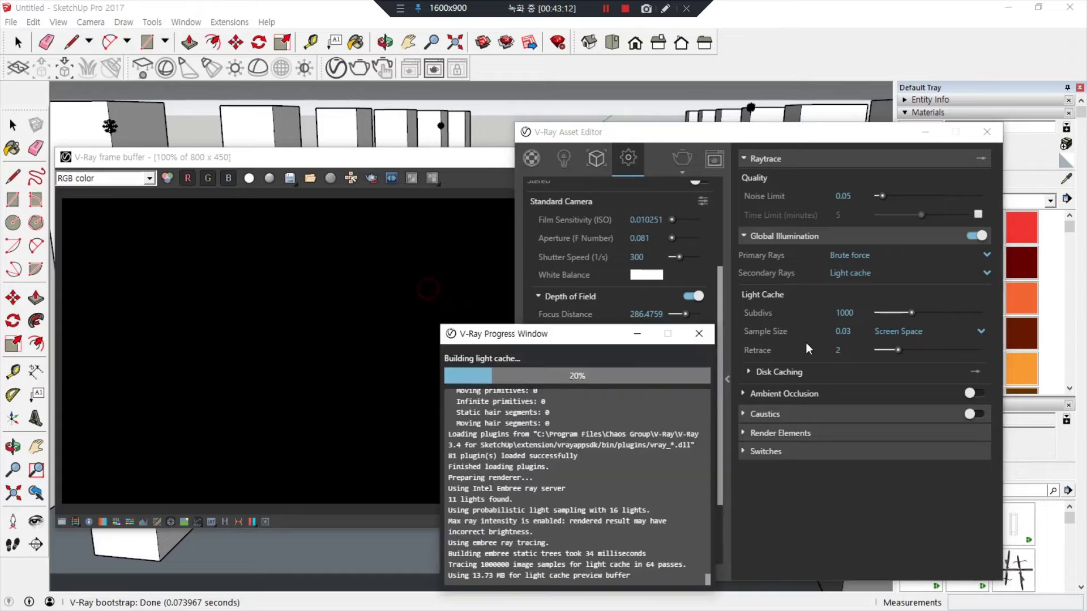
drag(807, 343, 806, 340)
click(351, 157)
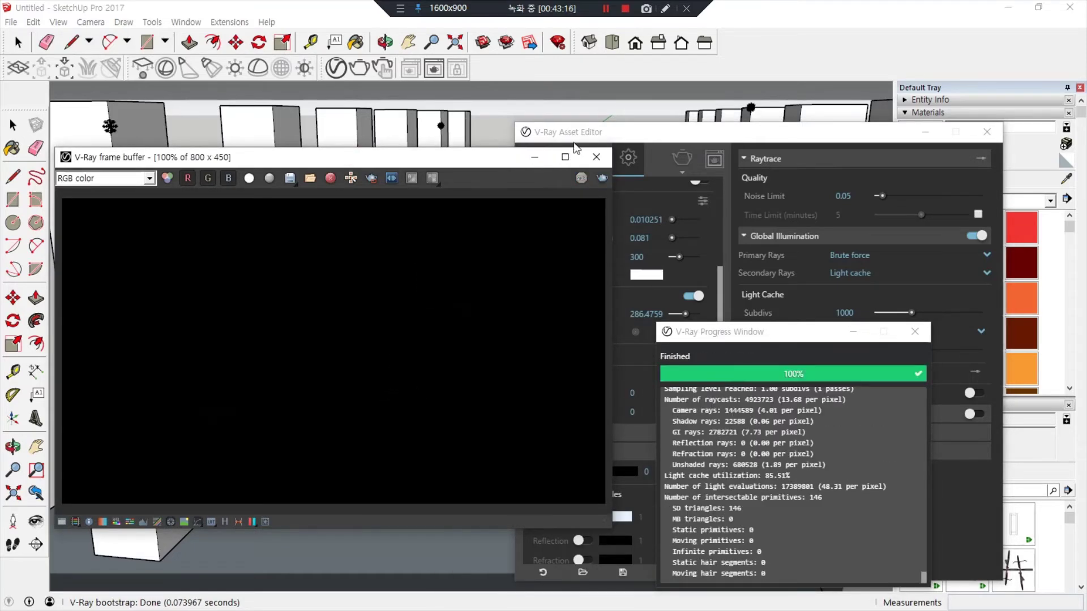
Set the environment background intensity to 1 and render the scene again
drag(656, 137, 726, 110)
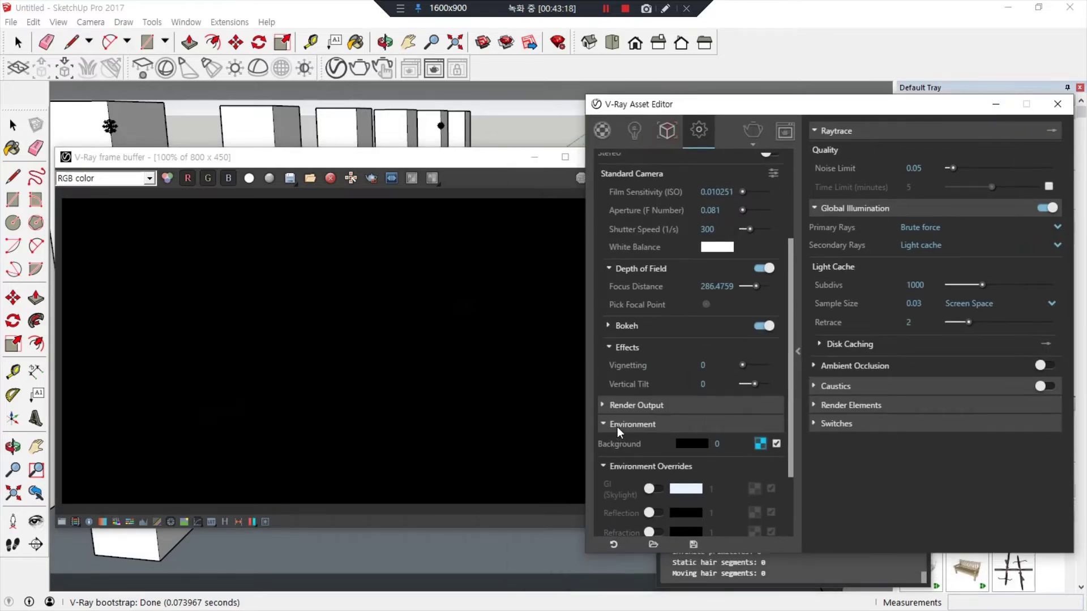
double_click(717, 444)
text(1)
key(Return)
click(536, 219)
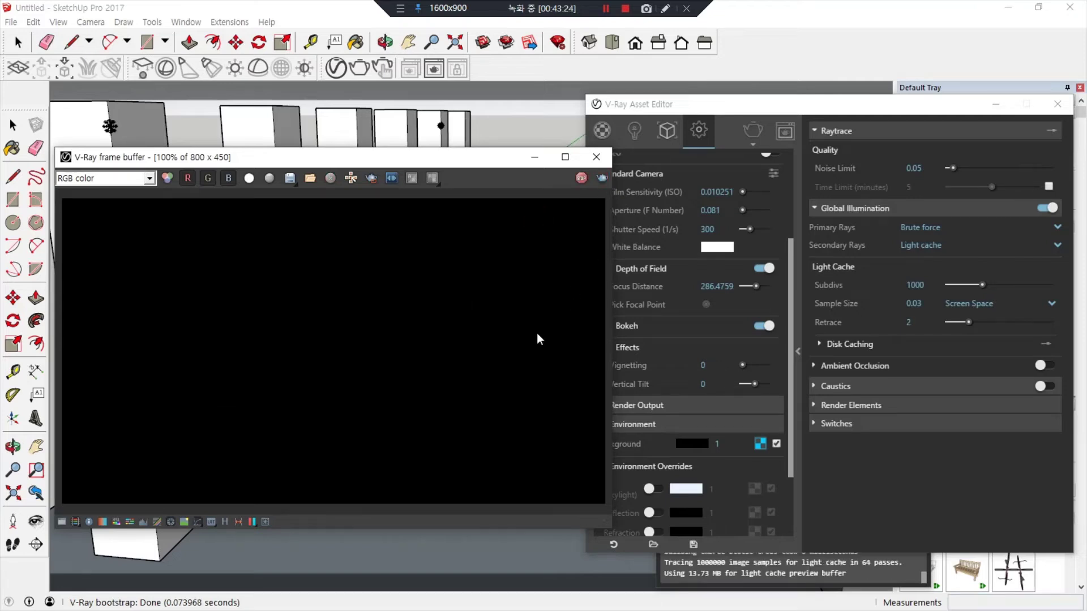
Expand the Bokeh settings, set the Blade Count to 12 and render the scene again
click(638, 325)
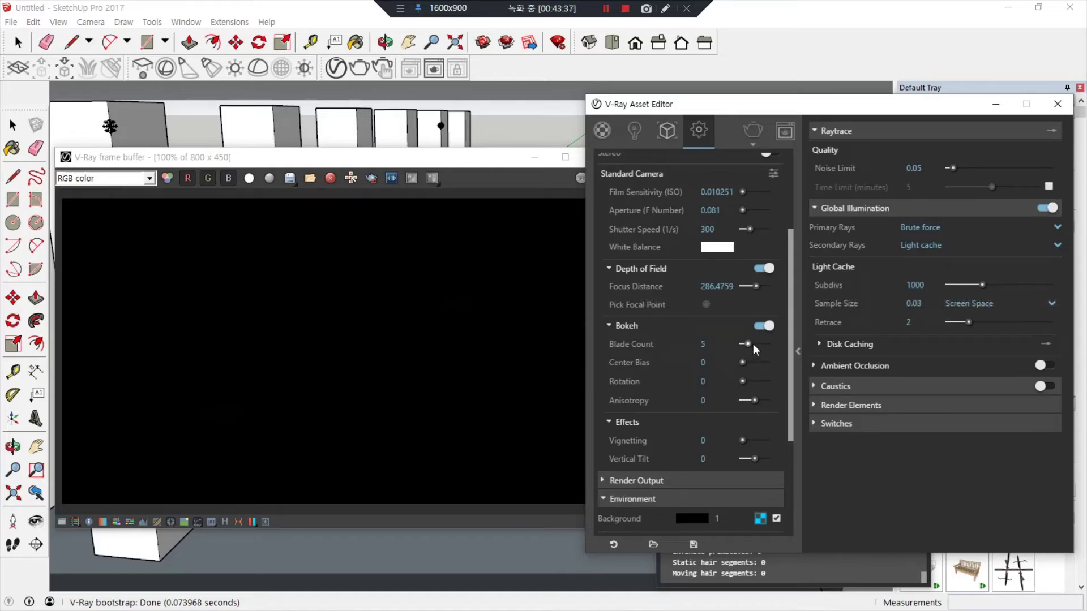
drag(755, 345, 770, 342)
click(562, 205)
click(601, 180)
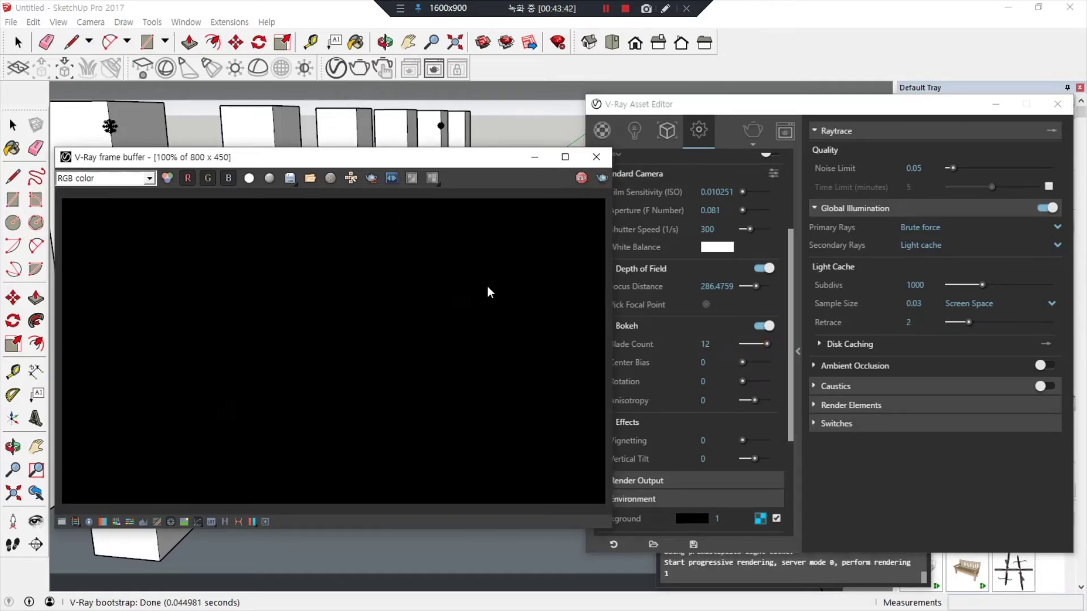
Set the Bokeh Anisotropy to 1 and render the scene again
click(692, 106)
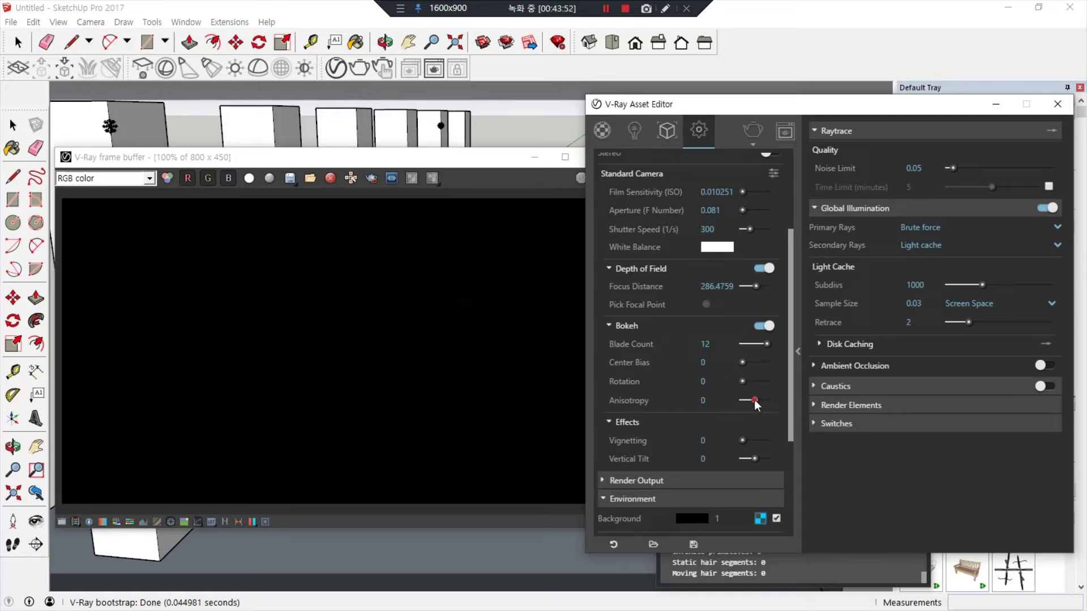
drag(754, 400, 769, 400)
click(750, 134)
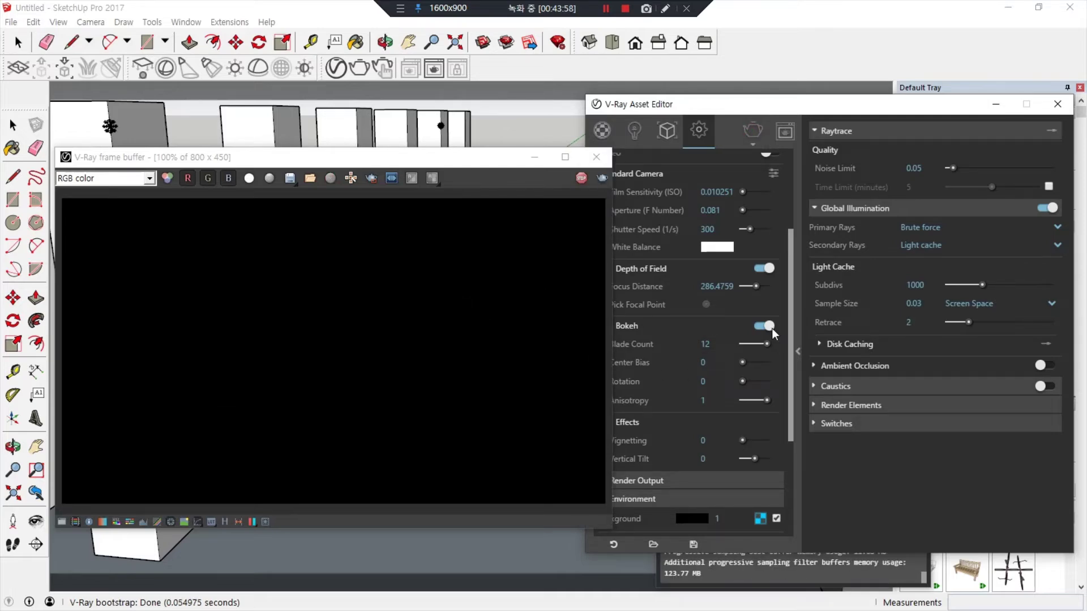
Turn off Depth of Field and turn on the GI (Skylight) environment override, rendering the scene after each change
click(771, 267)
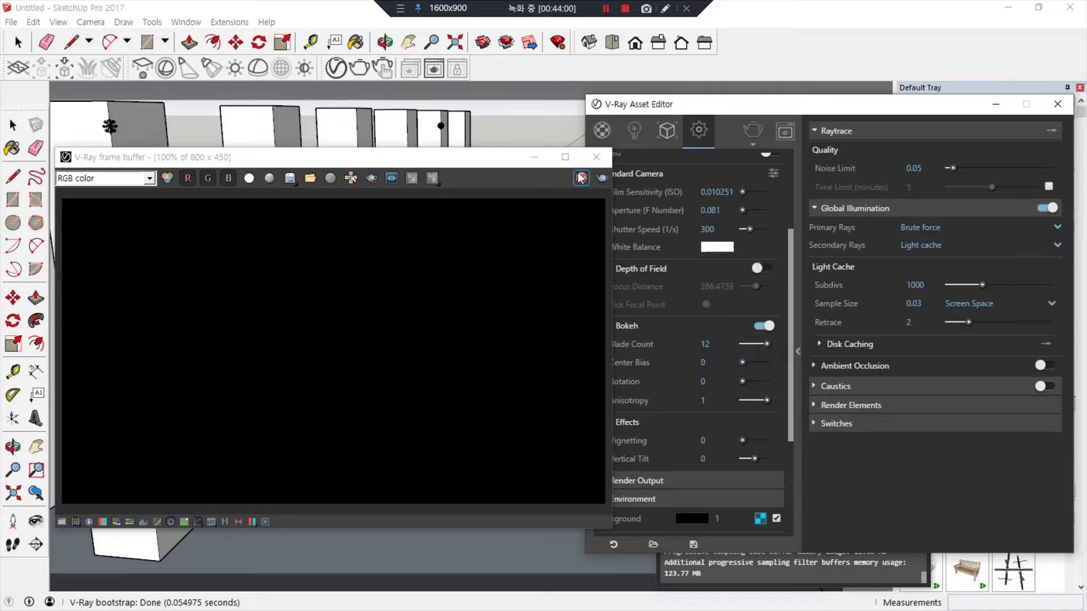
click(601, 179)
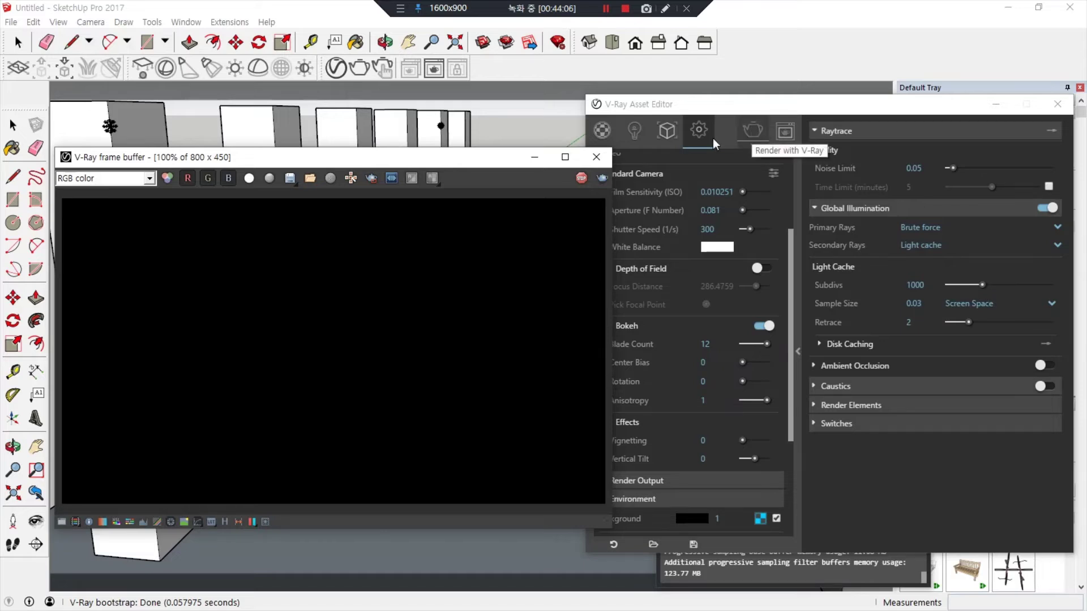
click(726, 106)
scroll(681, 478, down, 5)
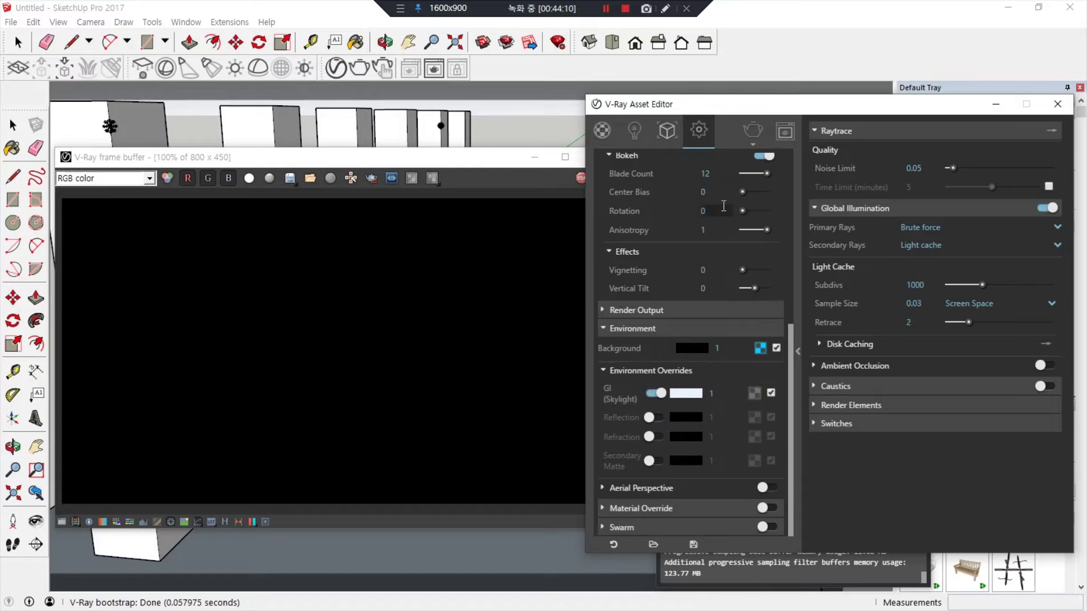
scroll(739, 169, up, 8)
click(746, 134)
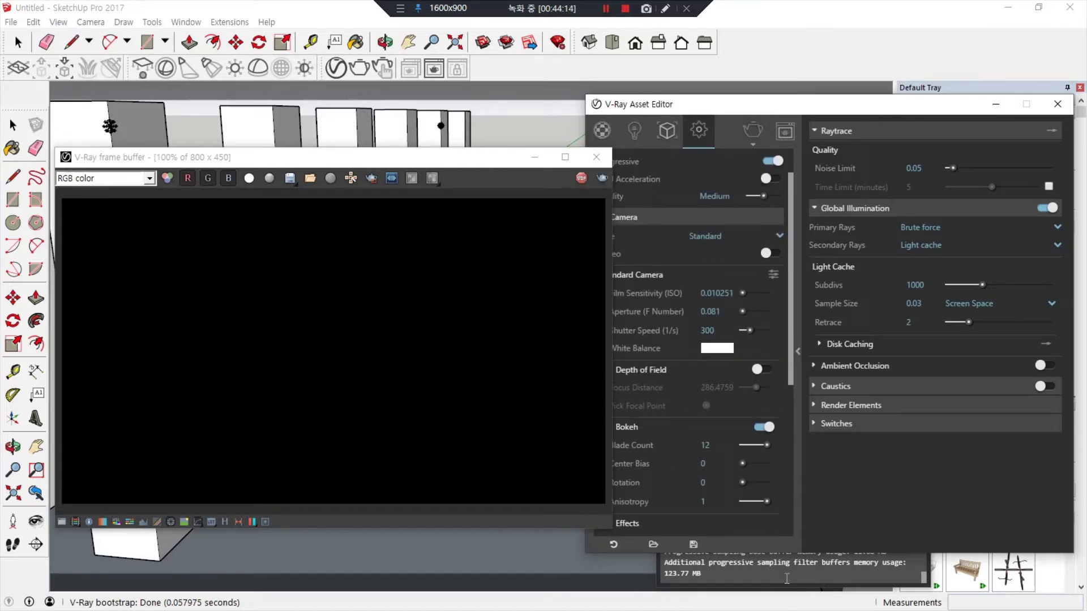
Spread out the frame buffer, progress and asset editor windows, and check the first omni light's settings
drag(767, 331, 396, 408)
drag(406, 161, 389, 22)
drag(714, 106, 727, 82)
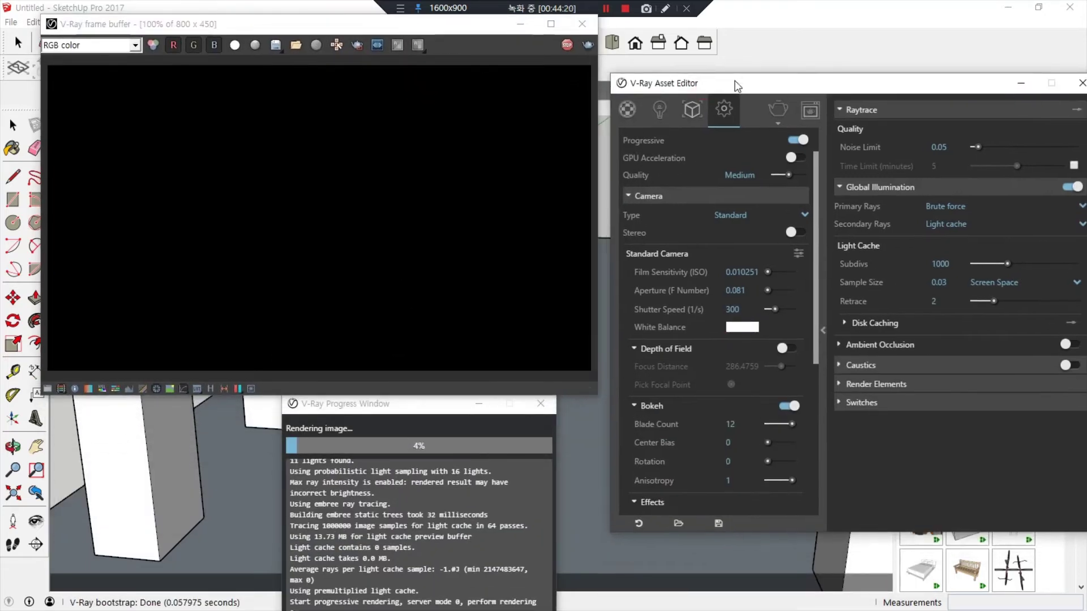
click(656, 108)
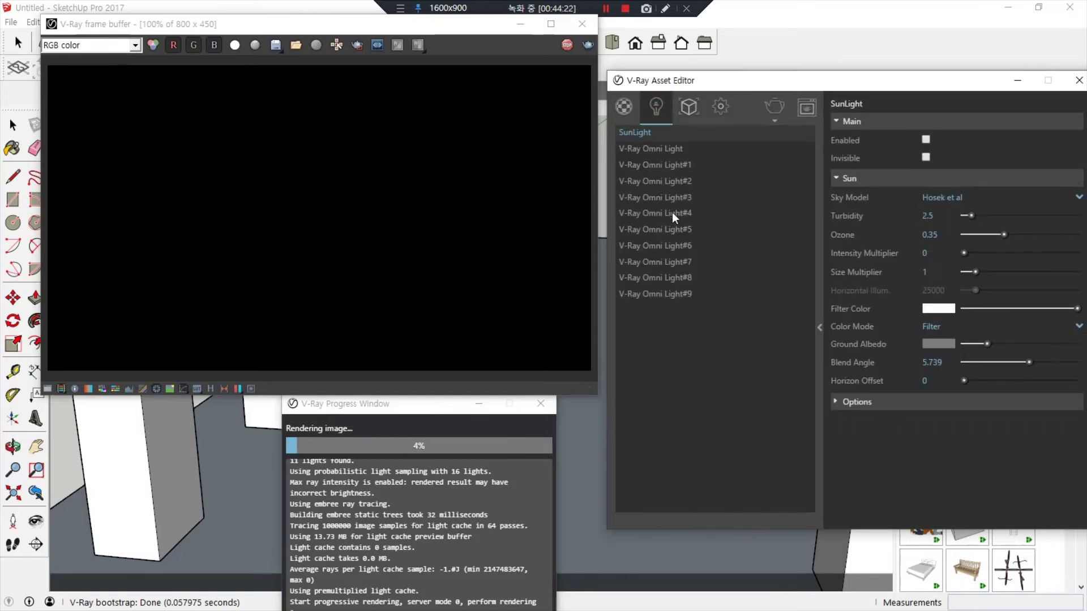
click(655, 151)
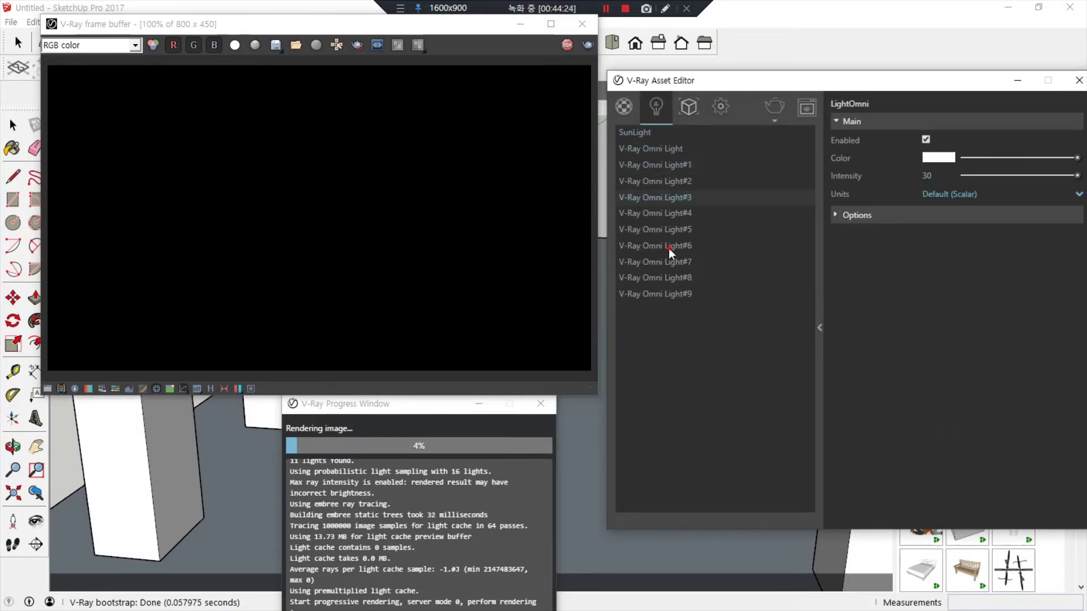
Set the camera's Film Sensitivity to 100, Aperture to 8 and Shutter Speed to 125, then restart the render
click(717, 107)
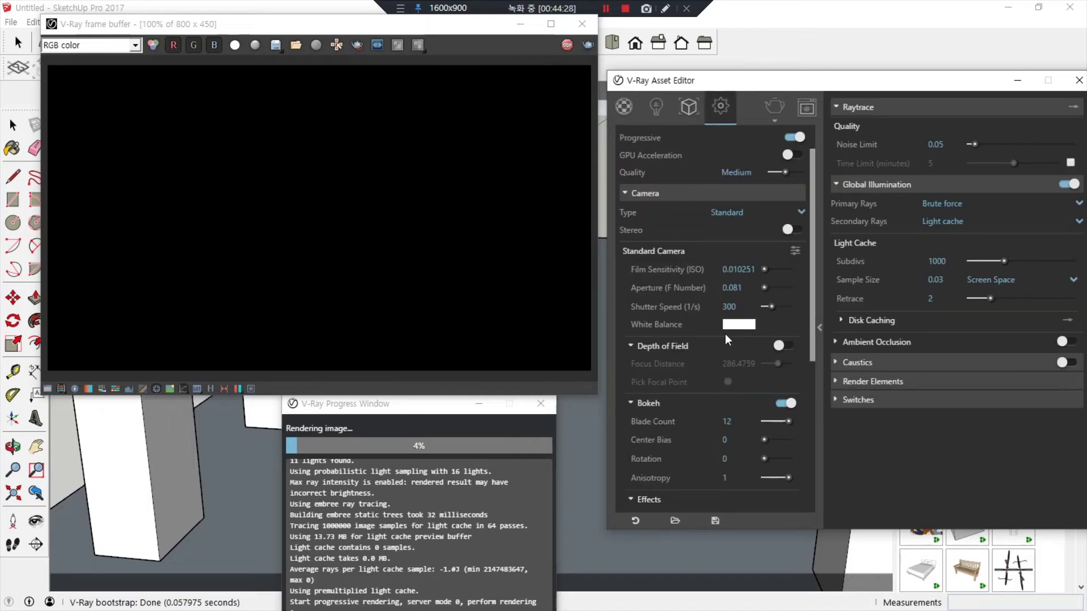
double_click(746, 270)
text(100)
click(743, 289)
drag(742, 288, 656, 286)
text(8)
key(Tab)
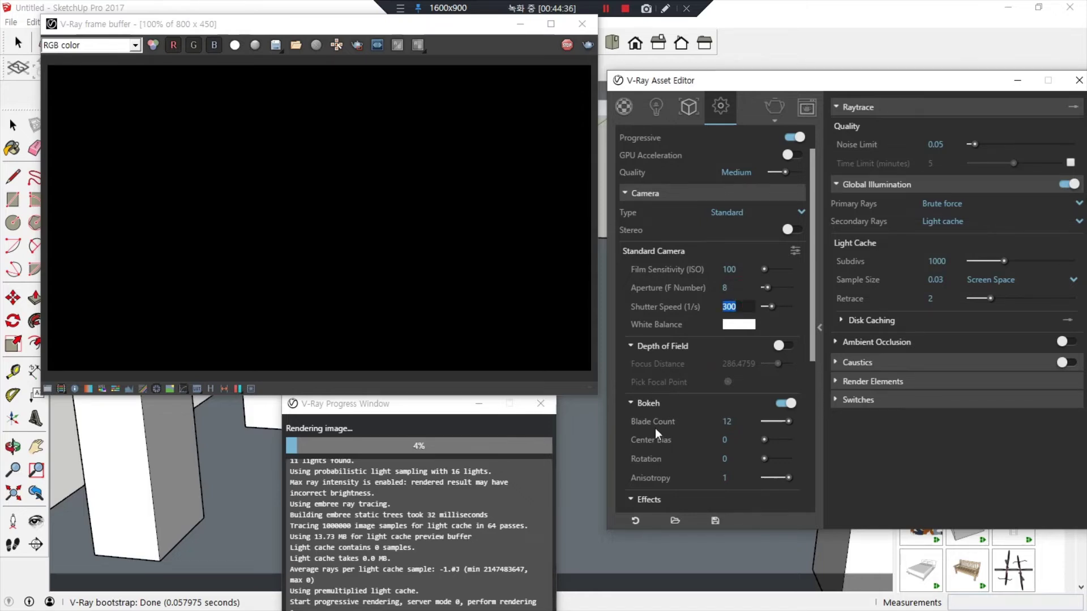
text(125)
key(Return)
click(565, 45)
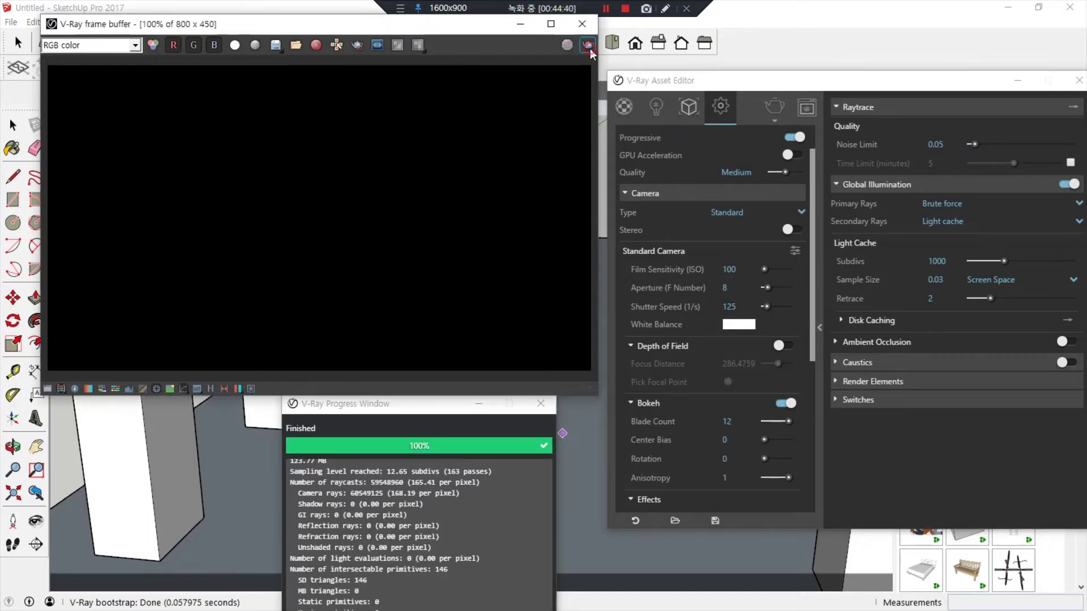
click(588, 46)
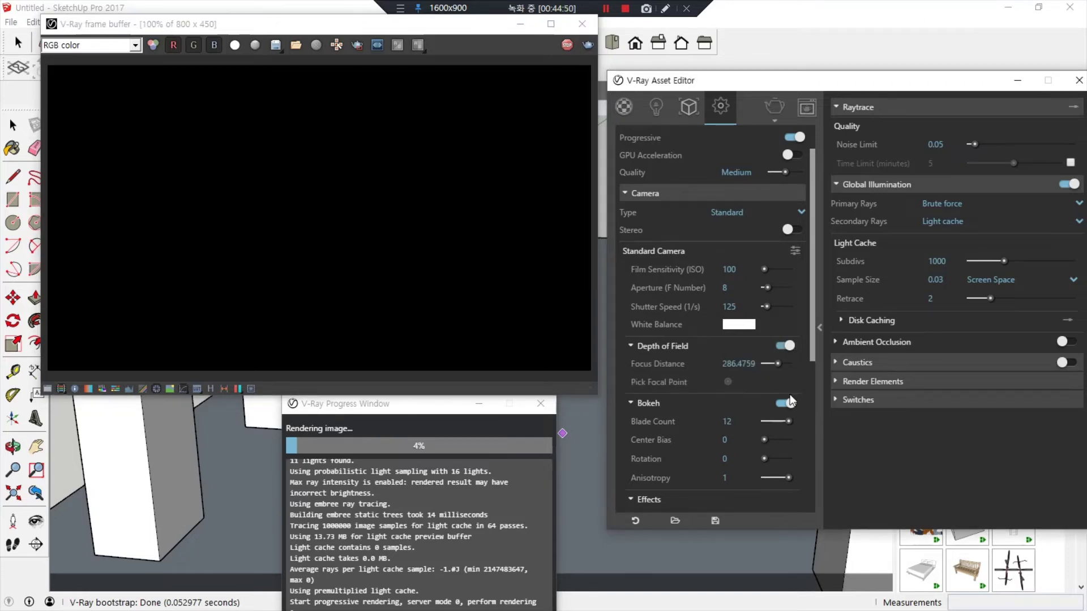
Turn Depth of Field back on and restart the render
click(786, 346)
click(567, 46)
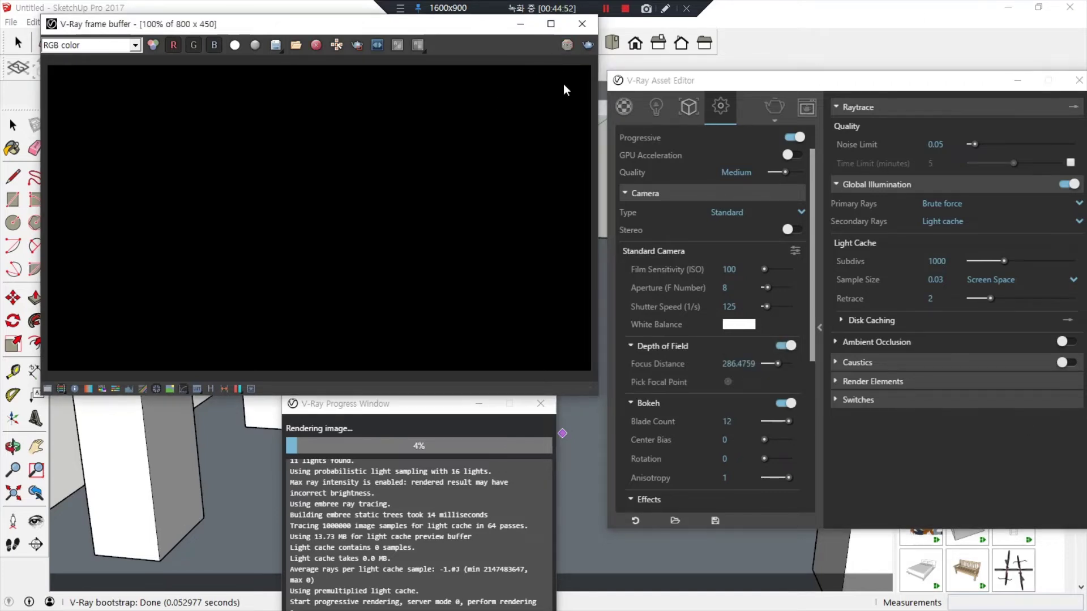
click(587, 46)
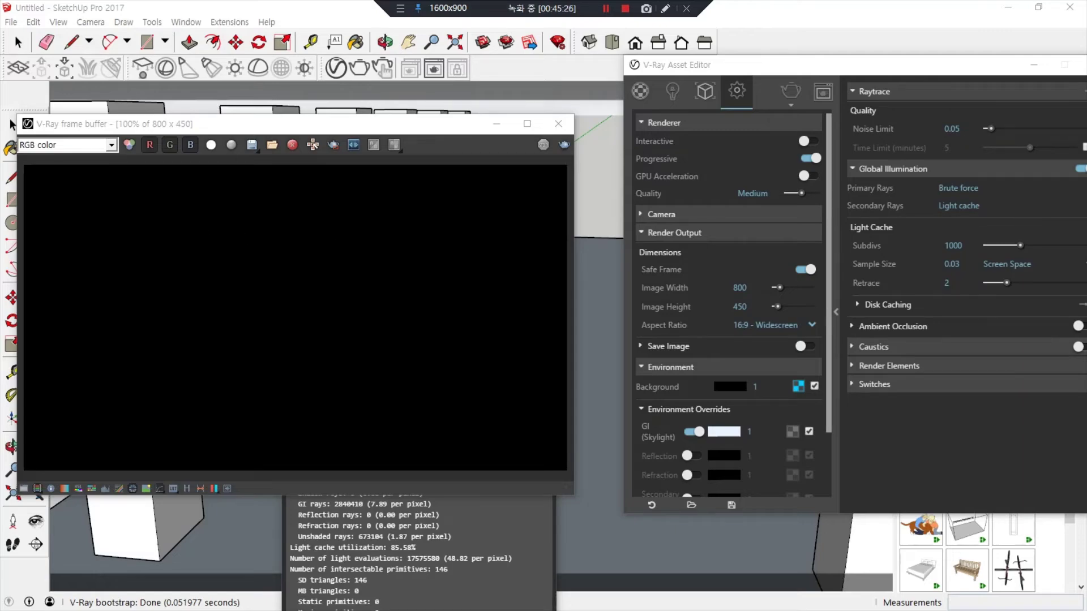
Switch to the photo viewer and mark the converging perspective lines and central focus area on the café interior photo
key(alt+Tab)
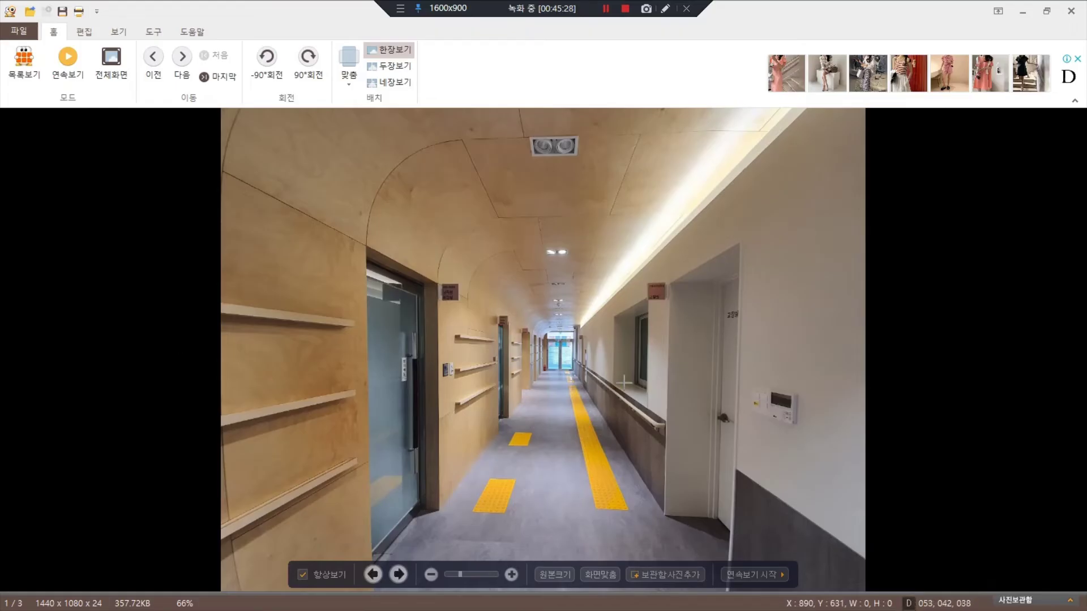
scroll(393, 384, down, 1)
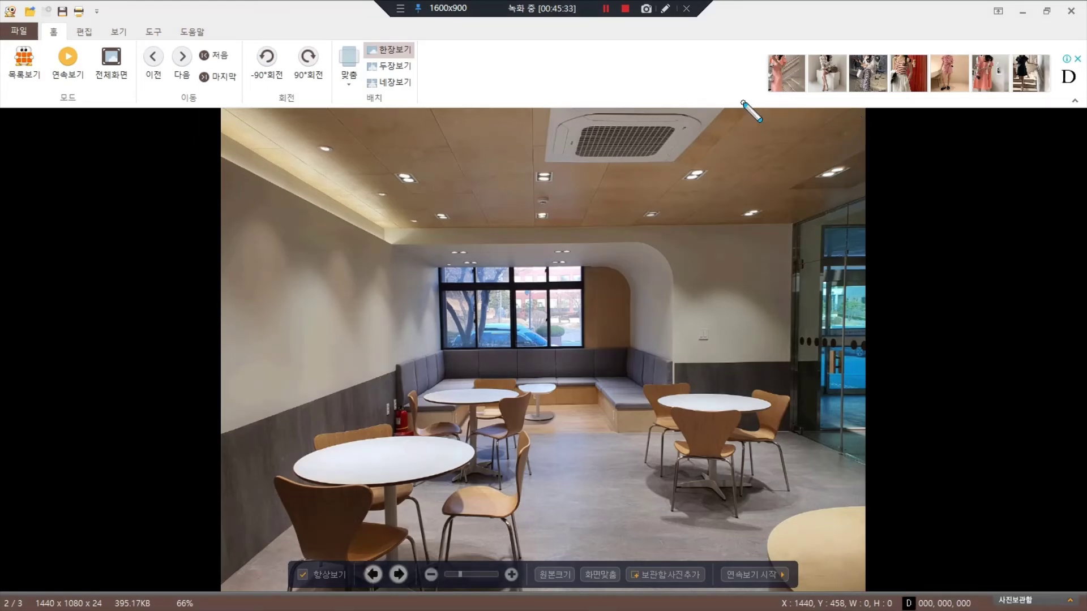
drag(750, 108, 572, 317)
drag(627, 377, 852, 592)
drag(198, 127, 512, 294)
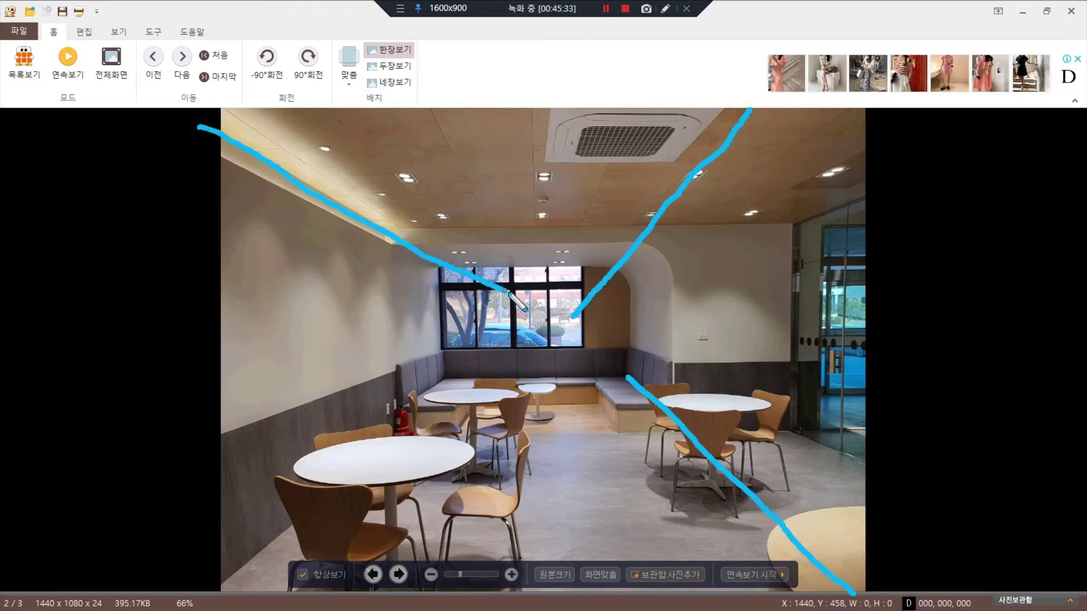
mouse_move(209, 576)
mouse_down()
mouse_move(365, 470)
mouse_move(517, 306)
mouse_up()
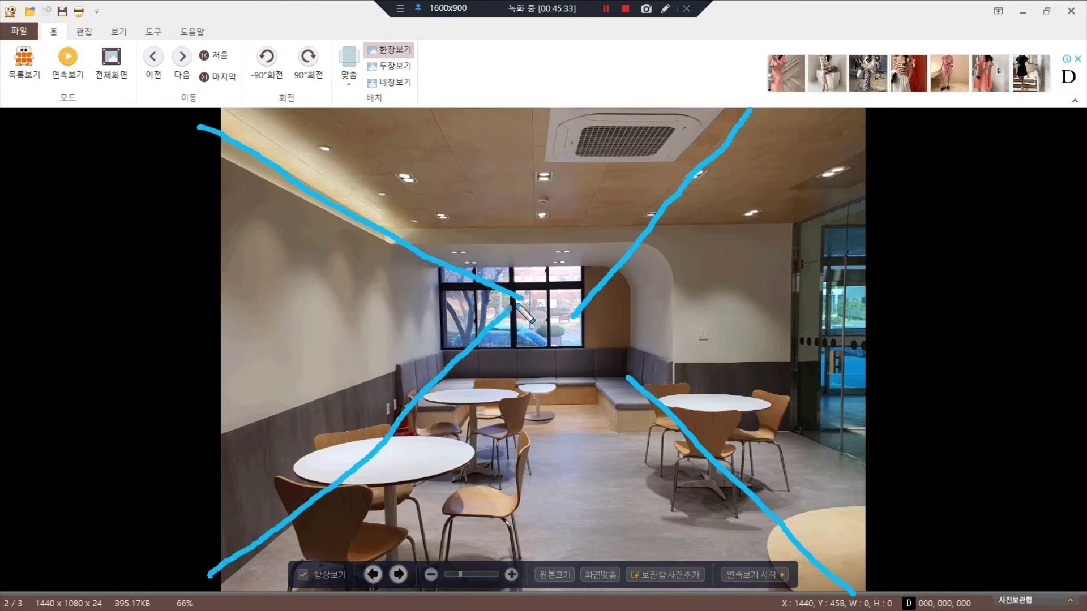
mouse_move(548, 341)
mouse_down()
mouse_move(523, 184)
mouse_move(535, 333)
mouse_up()
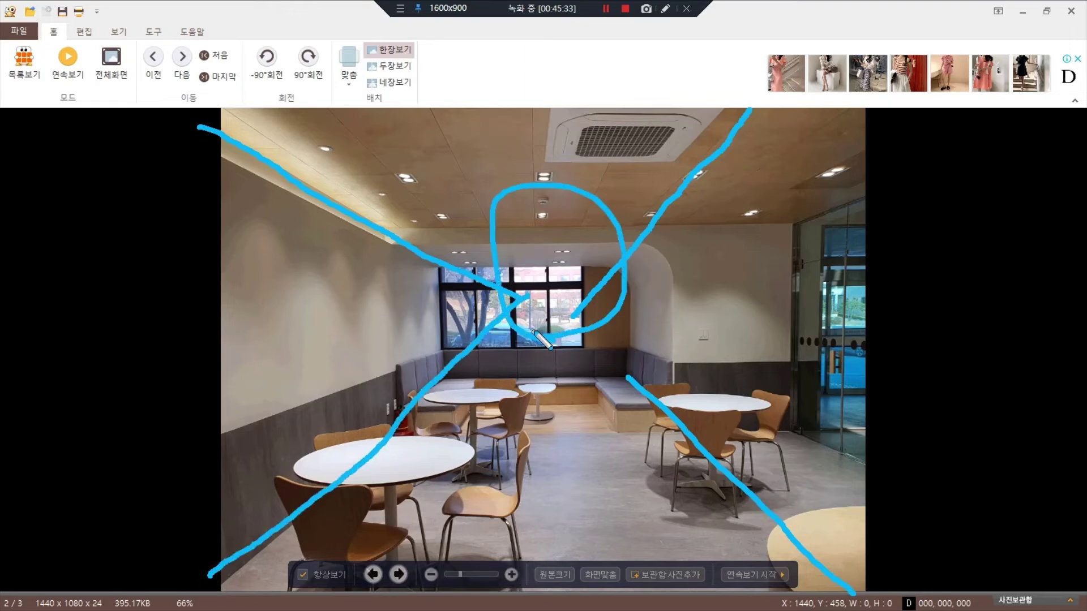
key(Escape)
Show the library interior photo and mark its two sets of converging perspective lines, both vanishing points and the vertical between them
key(Right)
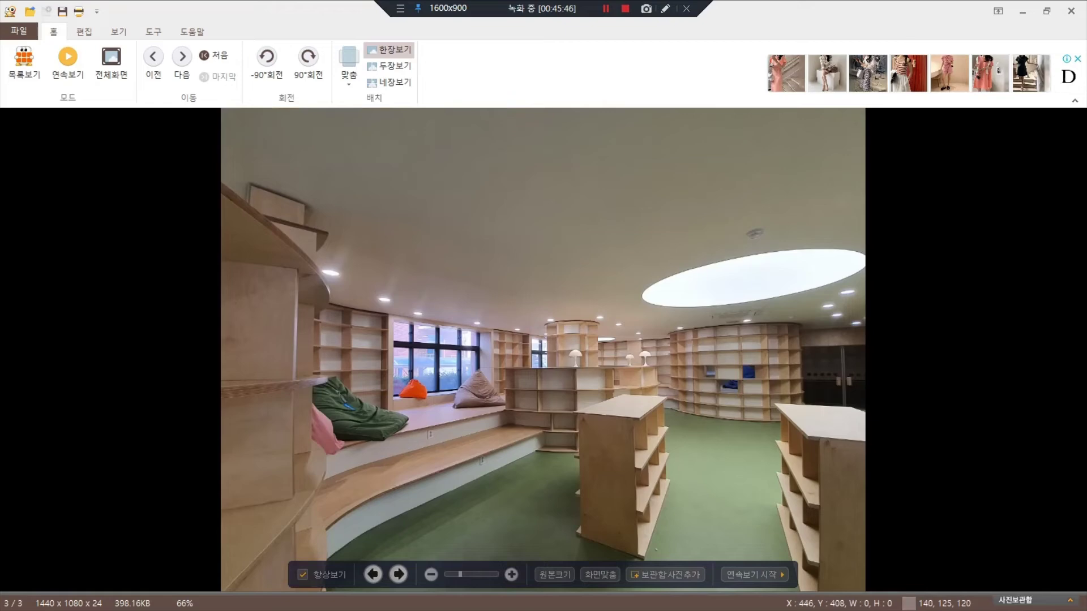
mouse_move(107, 217)
mouse_down()
mouse_move(453, 327)
mouse_move(648, 363)
mouse_up()
mouse_move(287, 567)
mouse_down()
mouse_move(368, 545)
mouse_move(603, 423)
mouse_move(641, 355)
mouse_up()
drag(901, 325, 419, 374)
mouse_move(878, 435)
mouse_down()
mouse_move(632, 391)
mouse_move(453, 371)
mouse_move(448, 385)
mouse_move(430, 371)
mouse_up()
drag(658, 357, 658, 371)
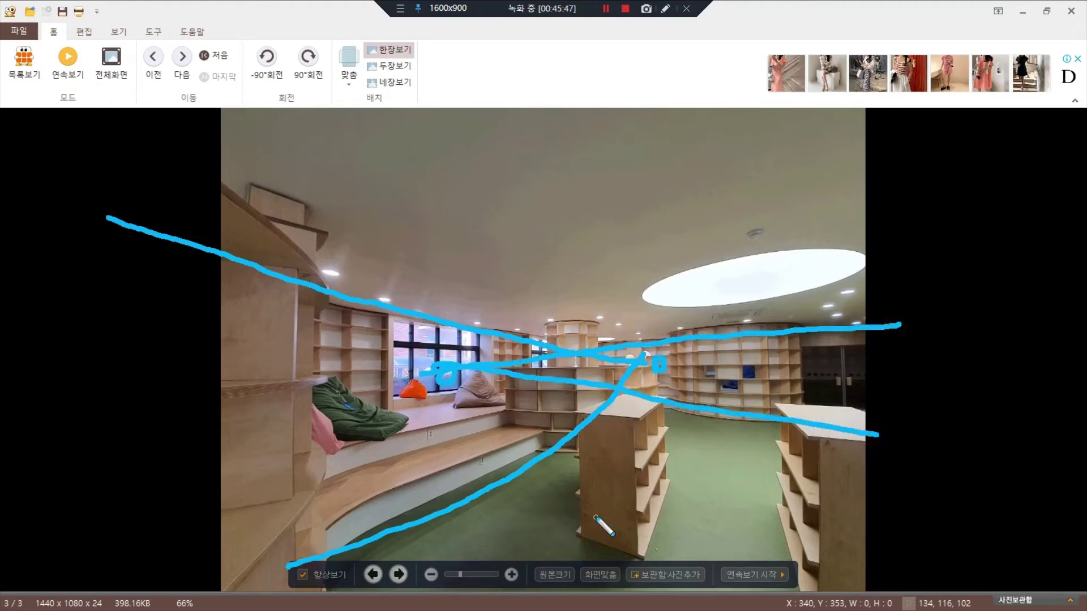
drag(583, 325, 578, 434)
drag(584, 314, 587, 460)
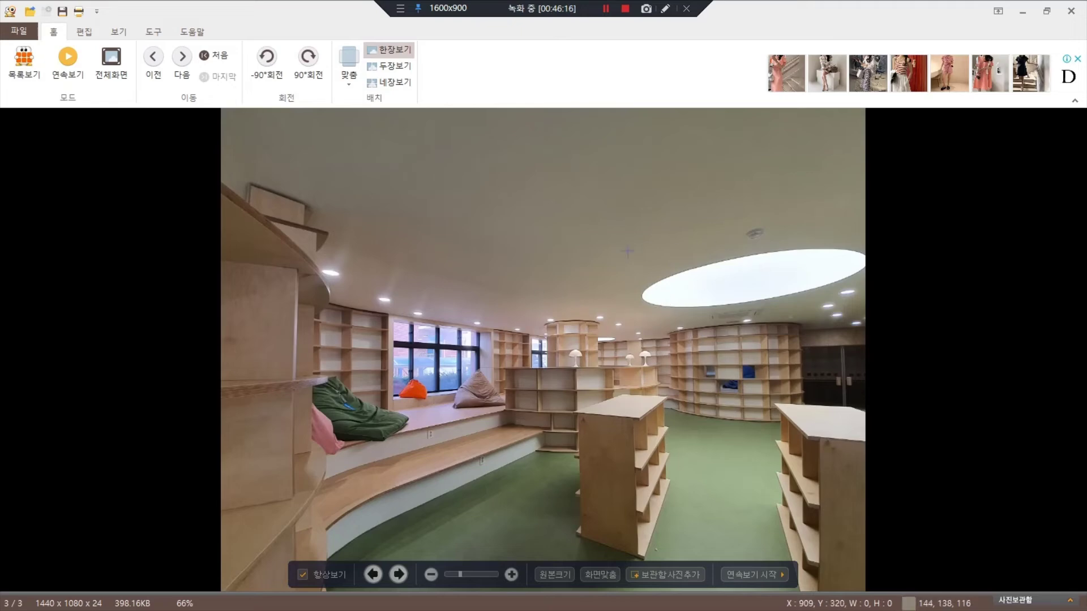
Close this photo set and trace the perspective lines towards the vanishing point on the tree-lined path photo
click(1069, 11)
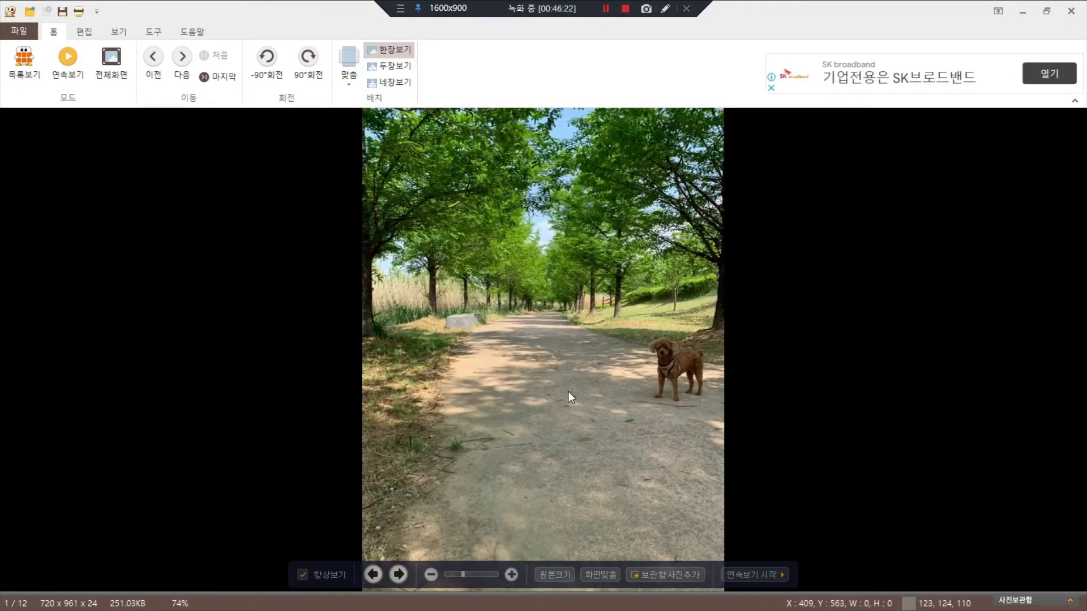
mouse_move(558, 314)
mouse_down()
mouse_move(564, 331)
mouse_move(557, 298)
mouse_move(527, 307)
mouse_move(403, 232)
mouse_up()
drag(563, 300, 669, 222)
drag(535, 315, 409, 425)
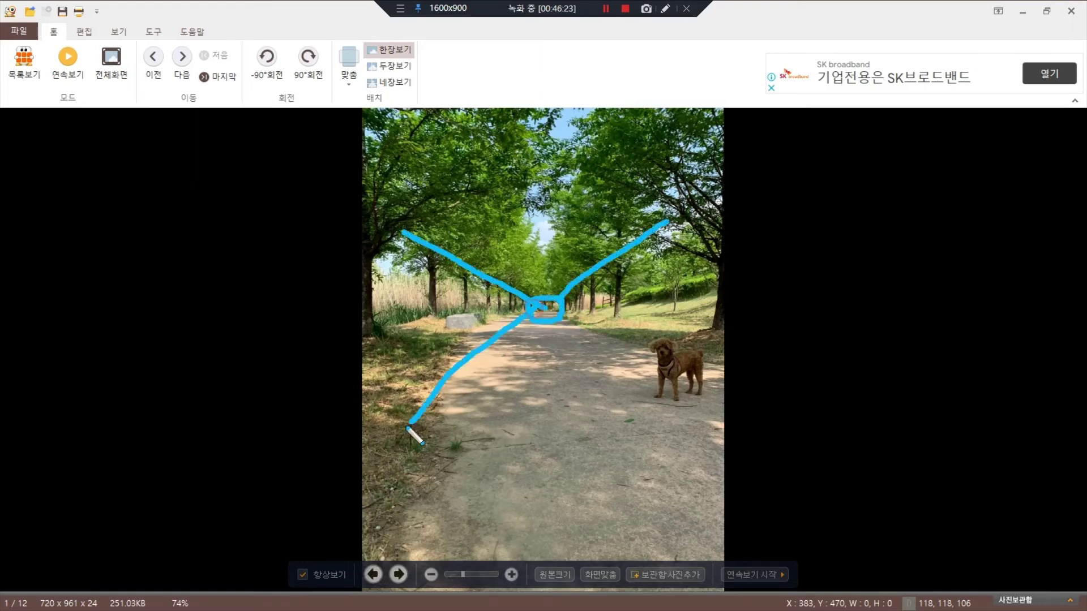
drag(567, 317, 753, 458)
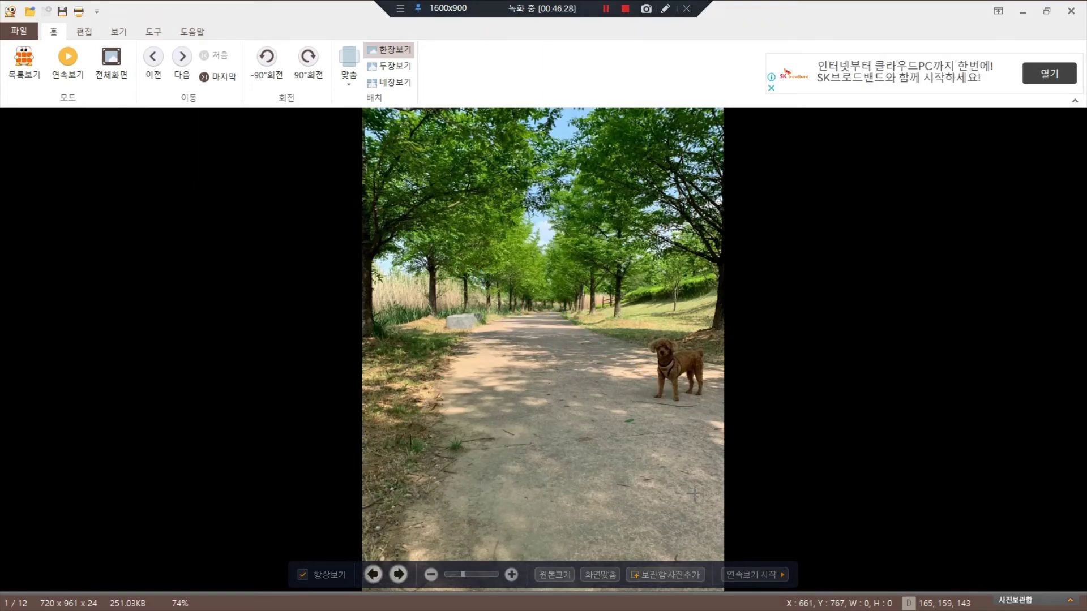
Show the kitchen counter corner photo and trace the receding perspective lines along its white side
scroll(691, 468, down, 1)
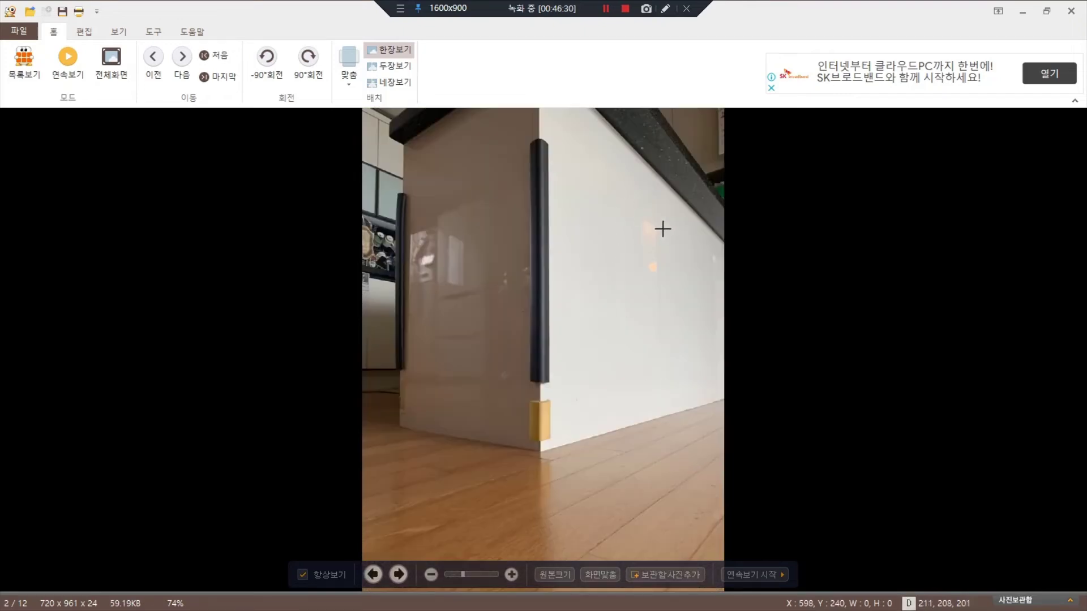
drag(605, 157, 705, 224)
drag(635, 380, 759, 349)
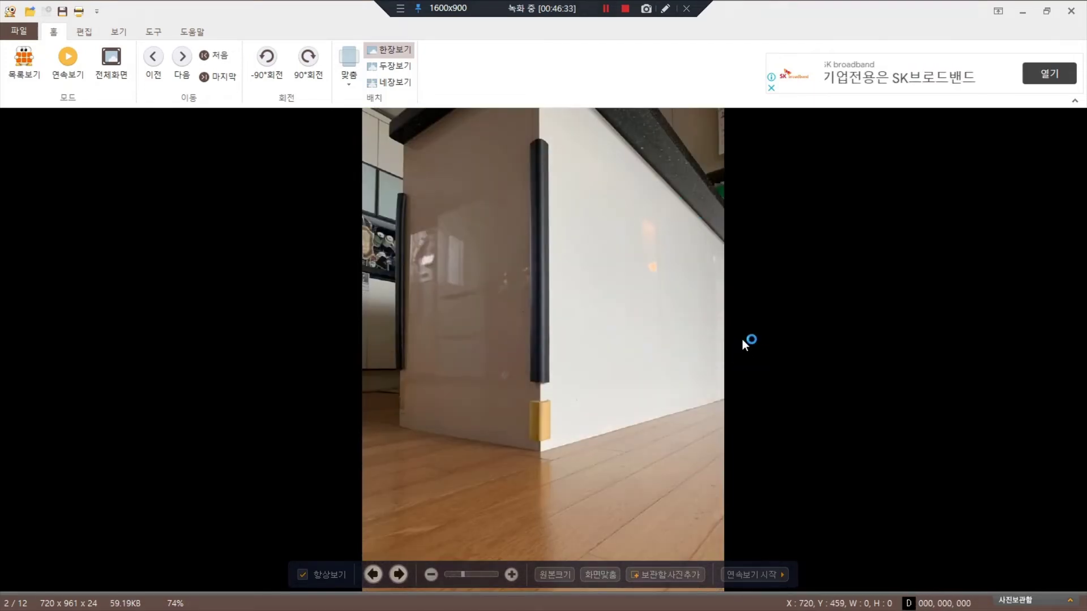
Show the tiled hallway photo, circle its far end and trace the four perspective lines leading into it
scroll(742, 339, down, 1)
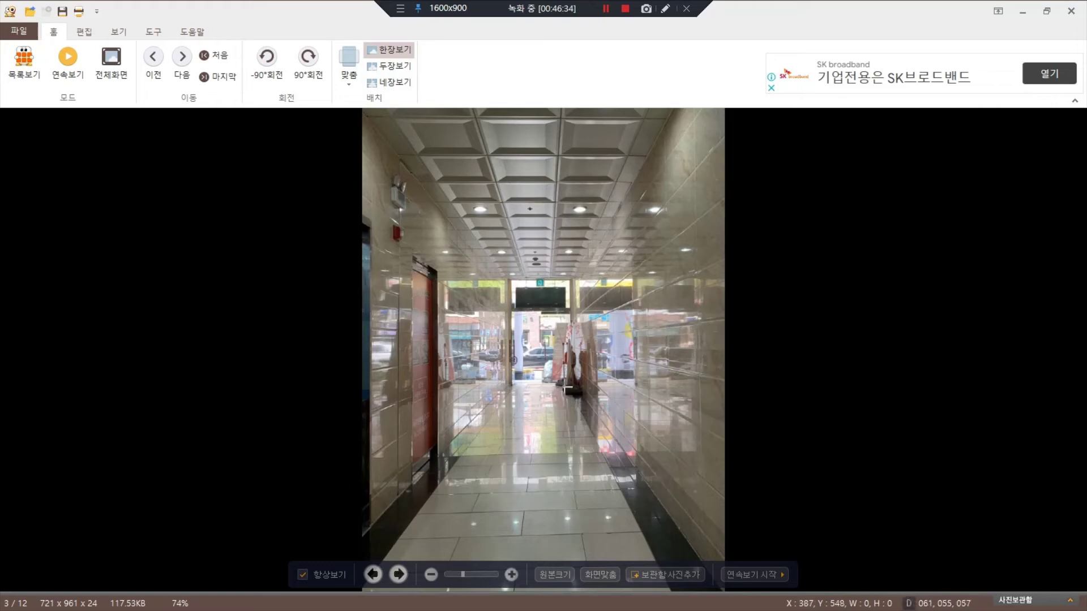
mouse_move(513, 257)
mouse_down()
mouse_move(499, 396)
mouse_move(538, 252)
mouse_move(501, 260)
mouse_up()
drag(415, 151, 514, 271)
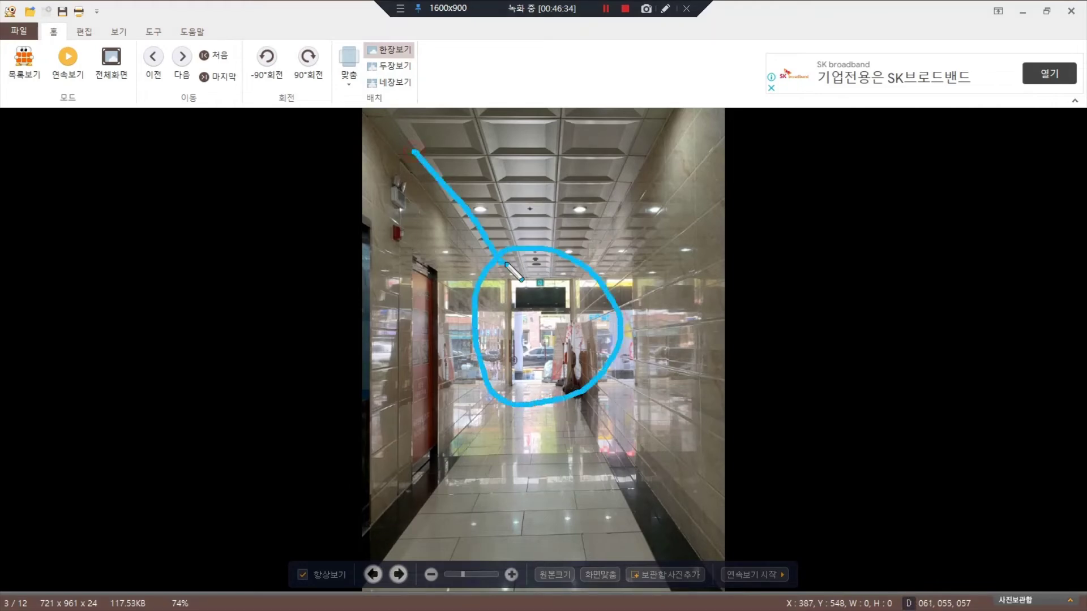
drag(605, 193, 569, 264)
drag(480, 399, 422, 508)
drag(583, 381, 626, 496)
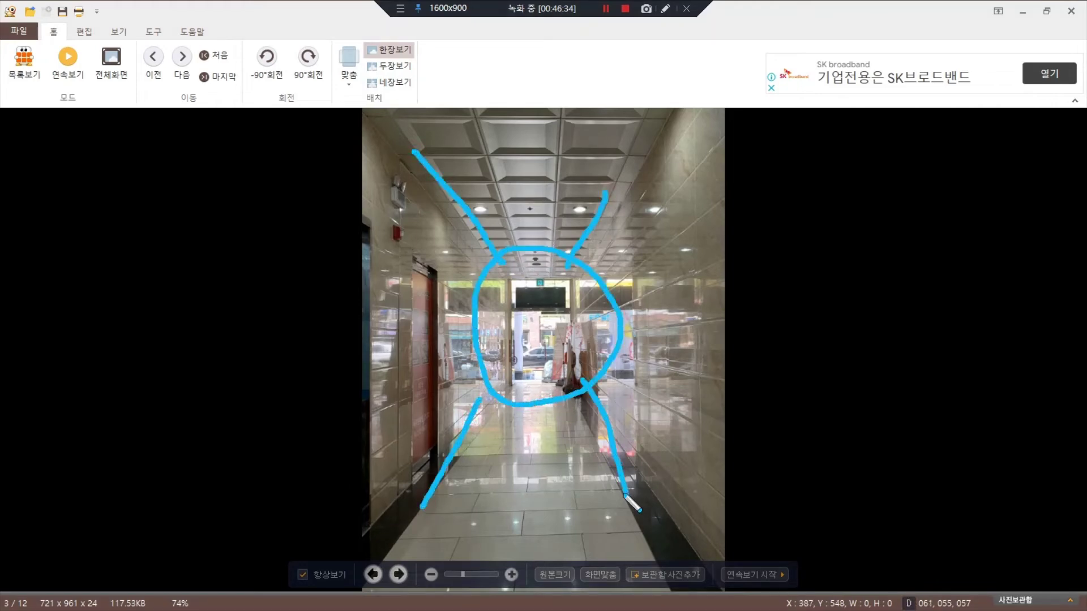
Show the exterior wall corner photo, trace the converging lines of both walls and mark the vanishing points on either side
scroll(581, 437, down, 1)
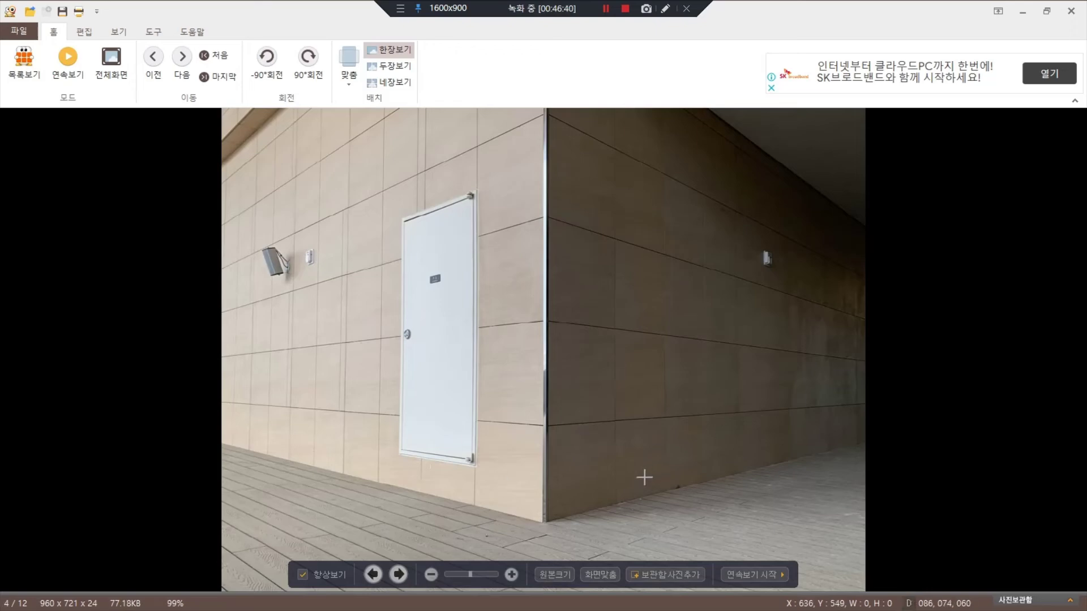
drag(606, 501, 926, 405)
drag(721, 144, 1017, 338)
drag(303, 100, 149, 227)
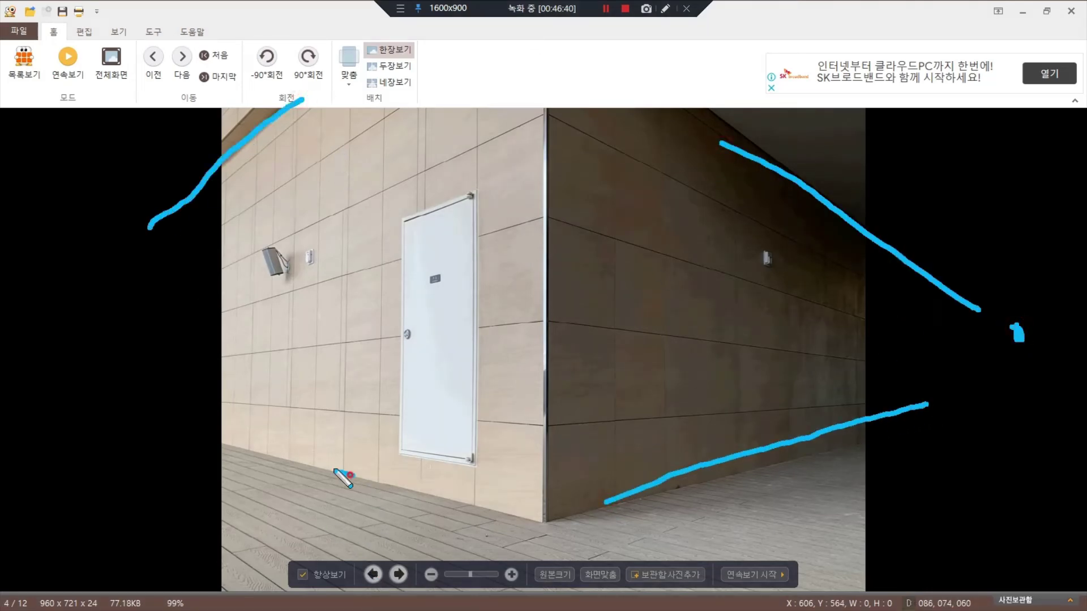
drag(342, 479, 122, 356)
drag(97, 269, 90, 286)
key(Escape)
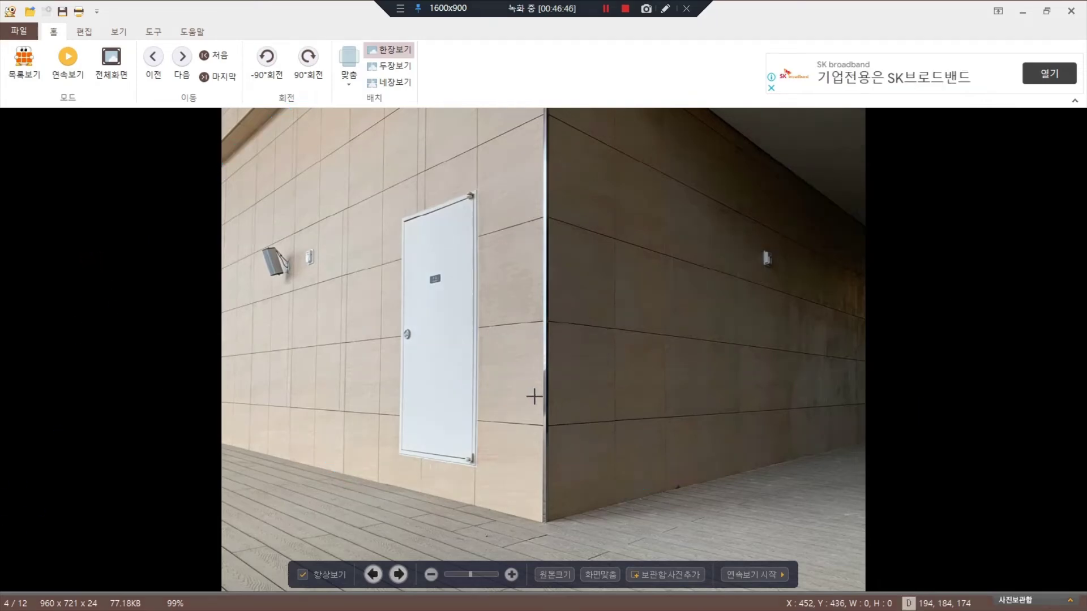
Show the escalator photo and trace the four perspective lines converging towards the top of the steps
scroll(542, 393, down, 1)
key(ctrl+alt+d)
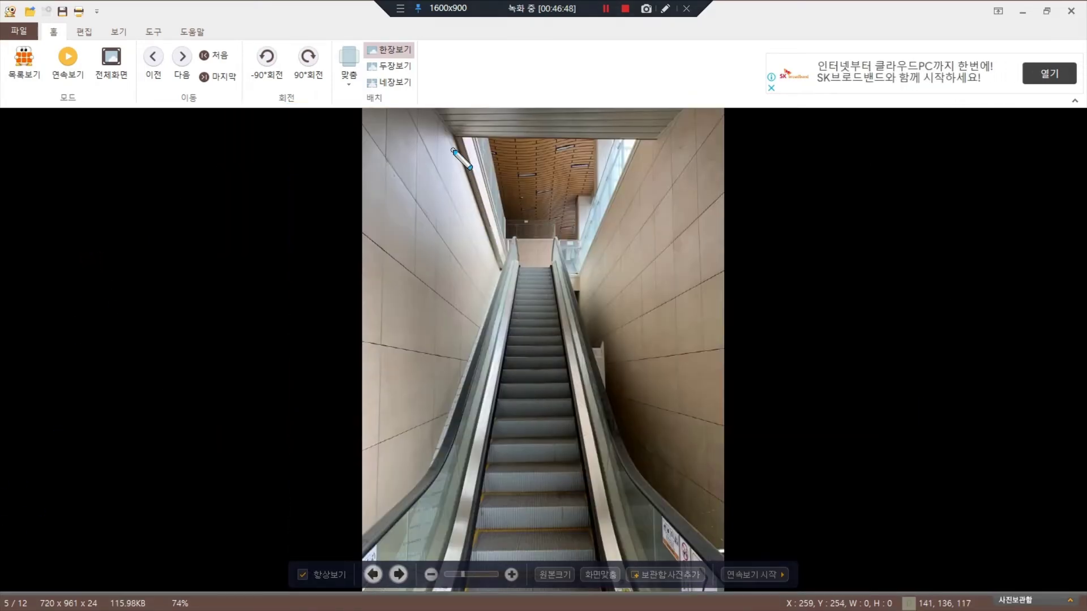
drag(453, 150, 535, 313)
drag(651, 173, 535, 313)
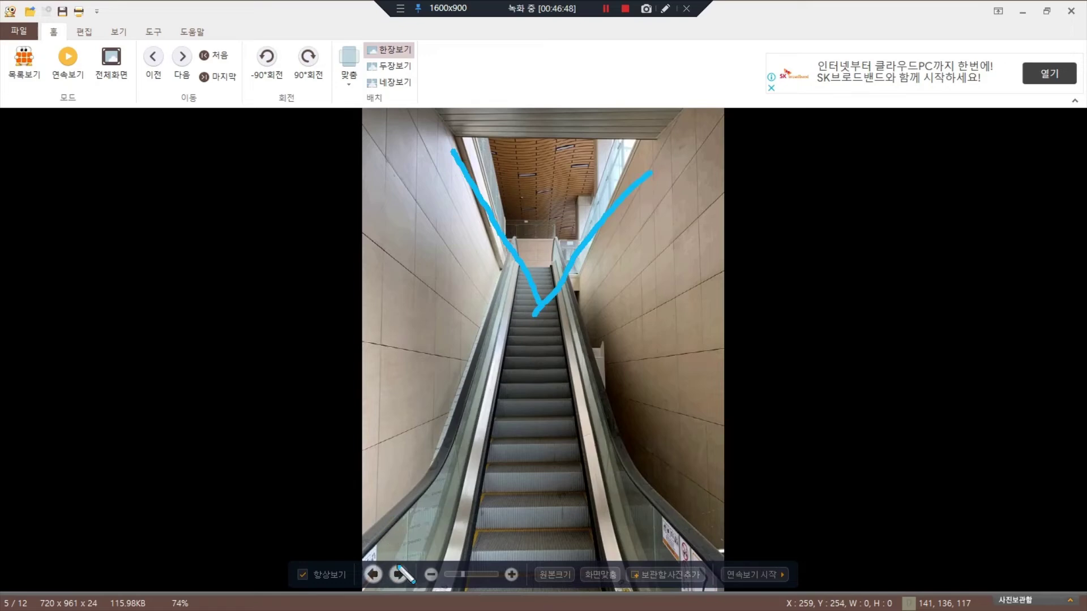
mouse_move(417, 564)
mouse_down()
mouse_move(462, 488)
mouse_move(528, 276)
mouse_up()
drag(692, 569, 552, 316)
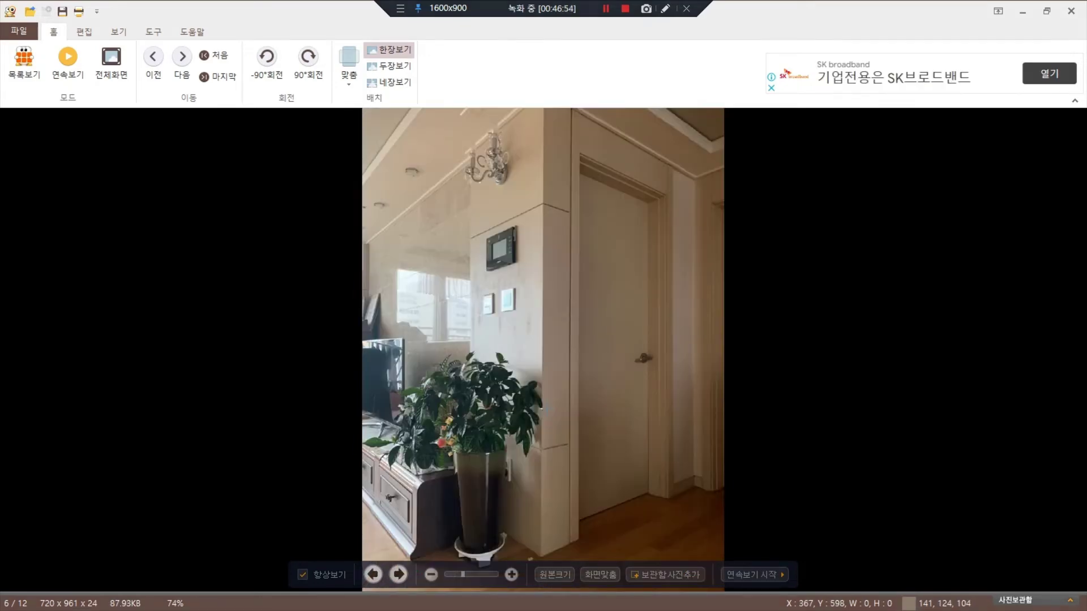
Show the covered walkway photo with the curved ceiling, trace four perspective lines around its far end and clear the markings
key(Right)
drag(560, 360, 666, 222)
drag(518, 320, 456, 251)
drag(509, 350, 397, 419)
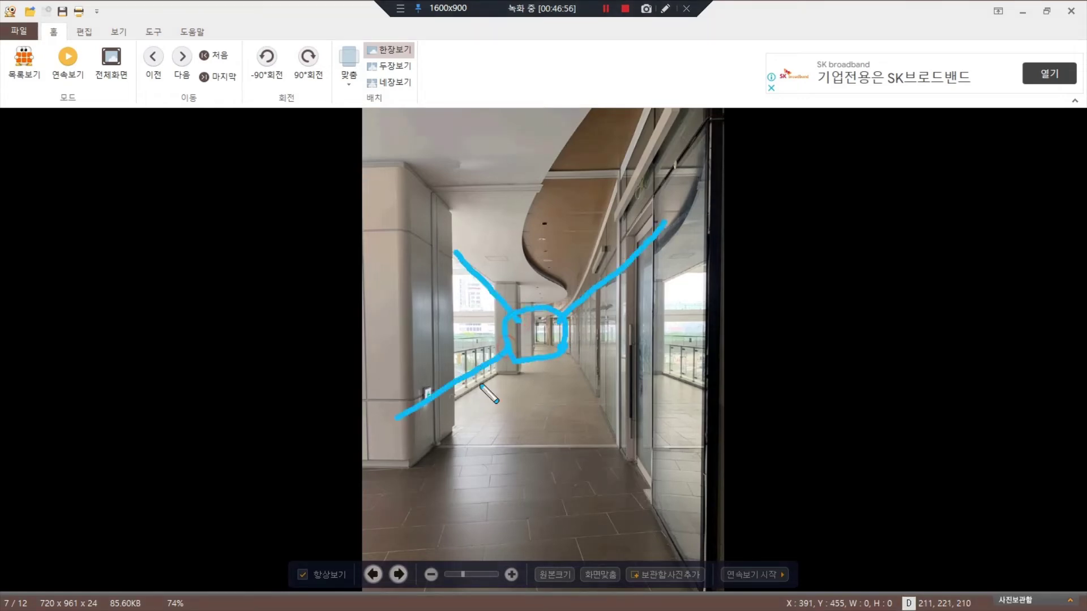
drag(569, 354, 690, 502)
key(Escape)
Look through the remaining reference photos up to the apartment towers and close the photo viewer
key(Right)
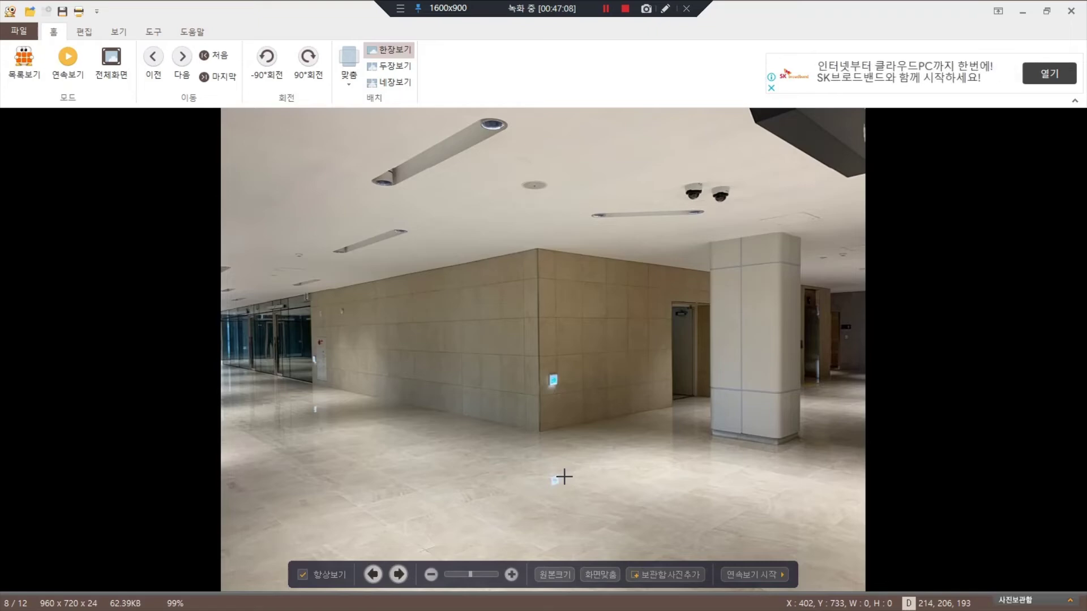
scroll(422, 418, down, 1)
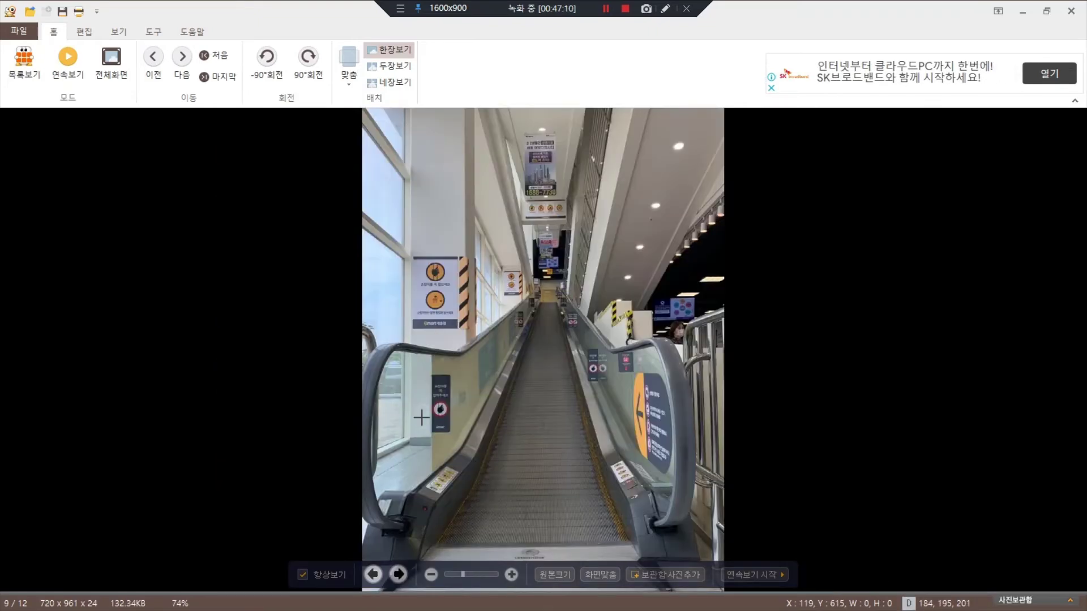
scroll(422, 418, down, 1)
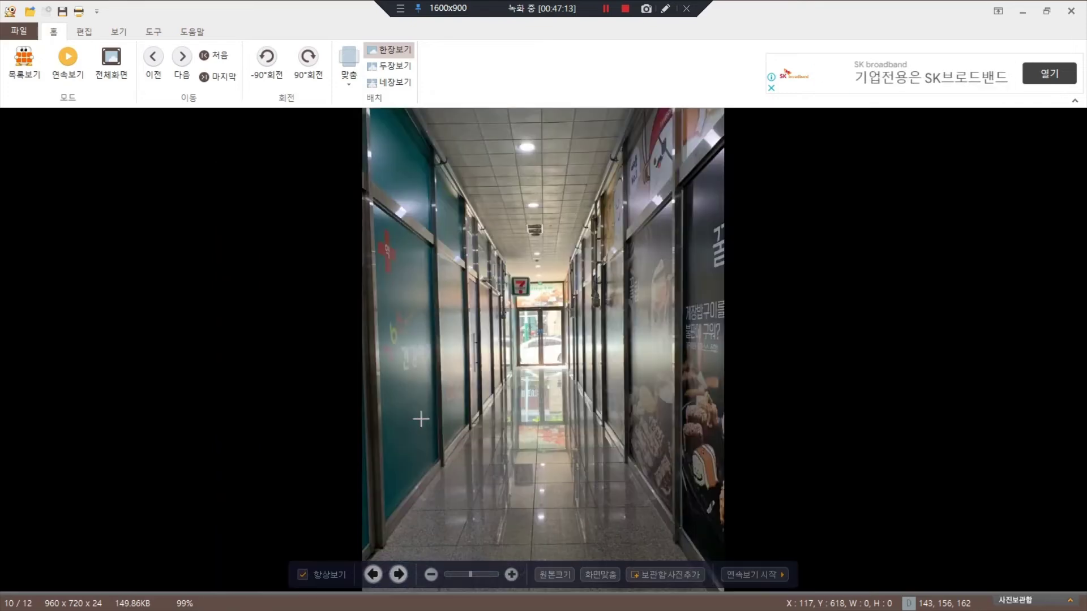
scroll(421, 420, down, 1)
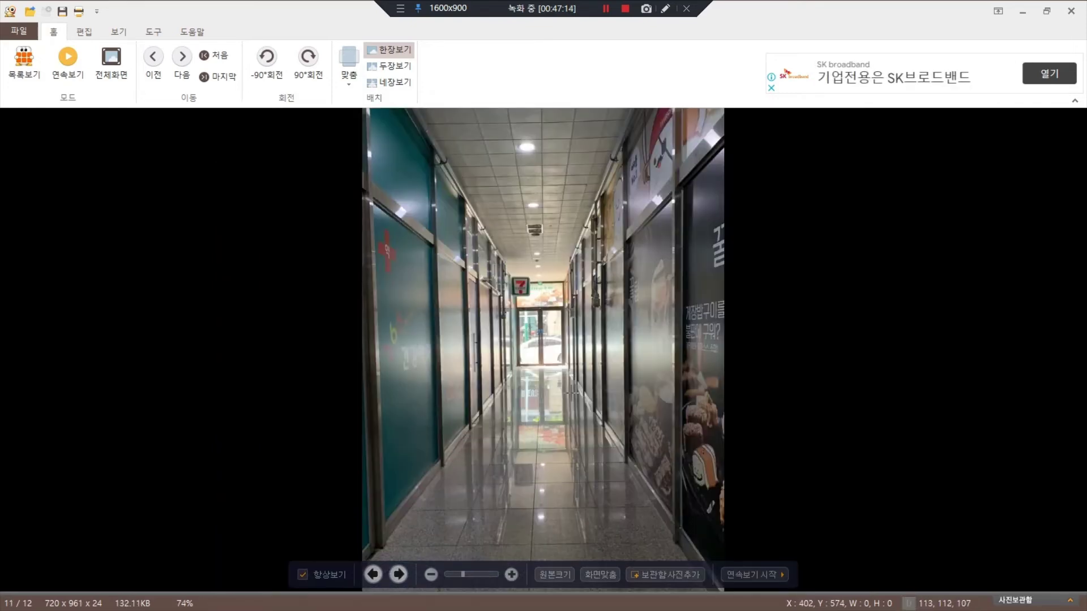
scroll(565, 397, down, 1)
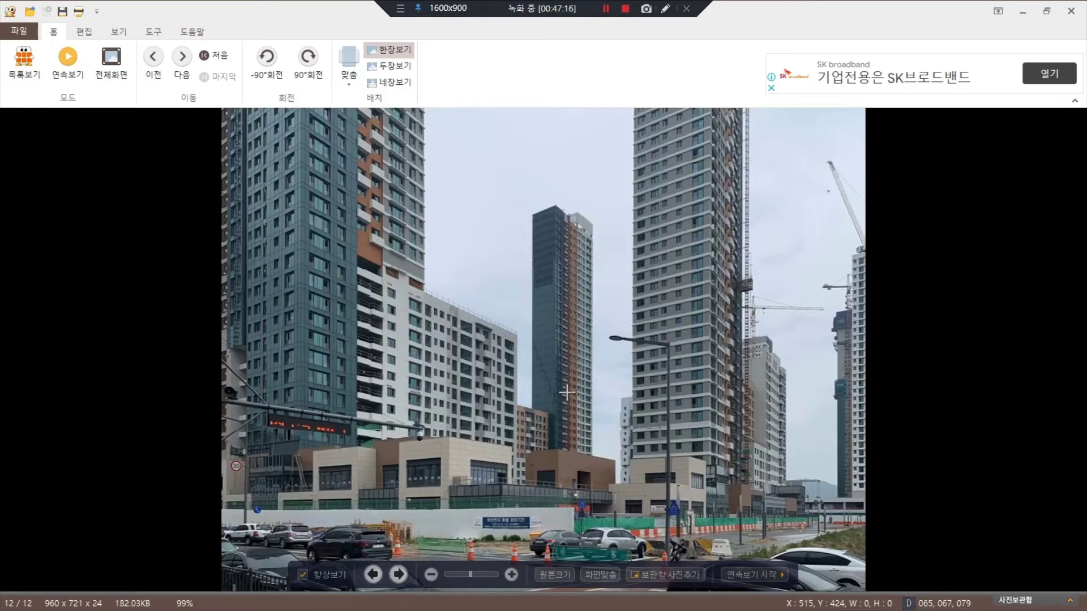
scroll(566, 392, down, 1)
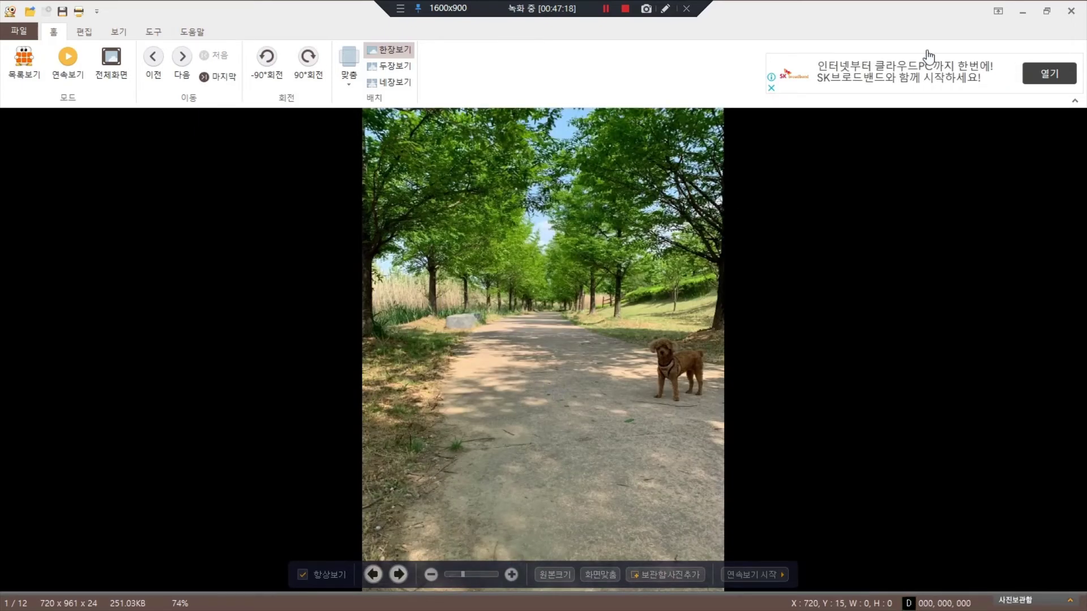
click(1071, 10)
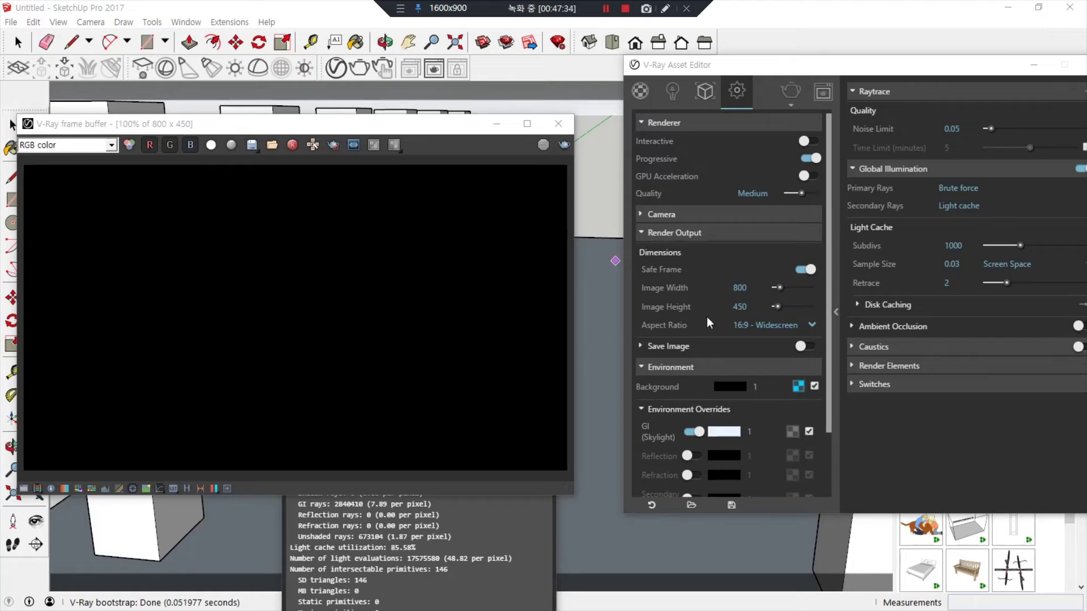
Close the frame buffer and render progress windows, circle the dark bands above and below the view and underline the Safe Frame setting
click(559, 123)
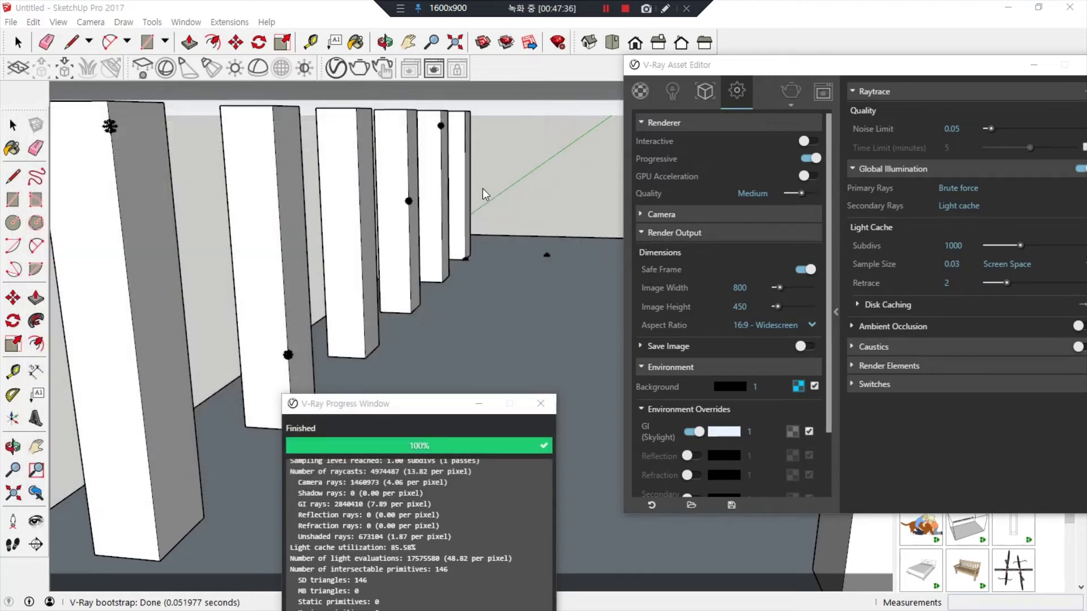
click(541, 403)
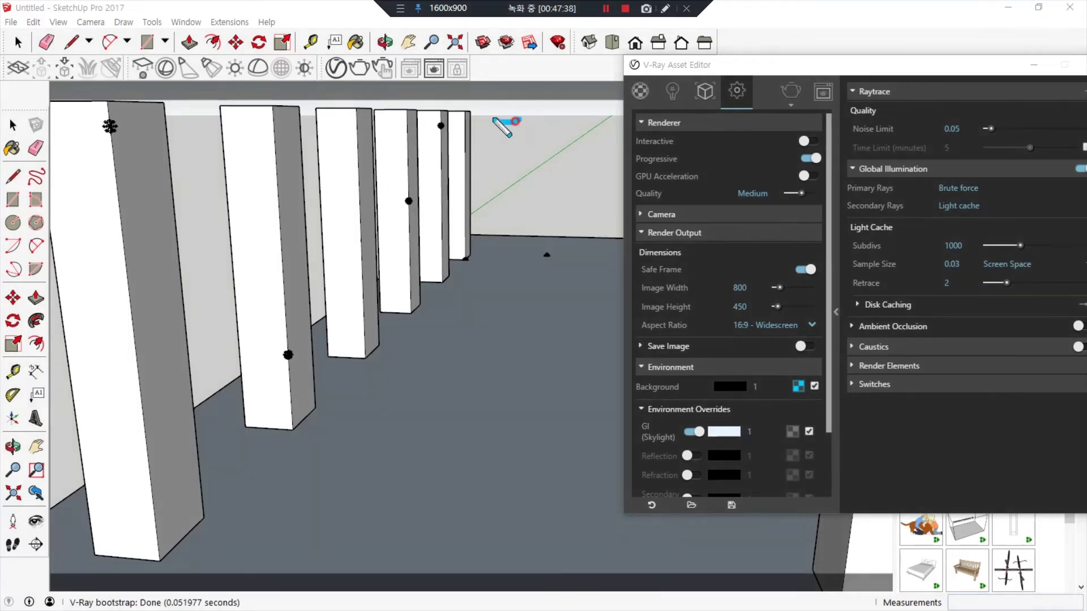
drag(493, 118, 501, 117)
mouse_move(321, 536)
mouse_down()
mouse_move(357, 572)
mouse_move(309, 550)
mouse_up()
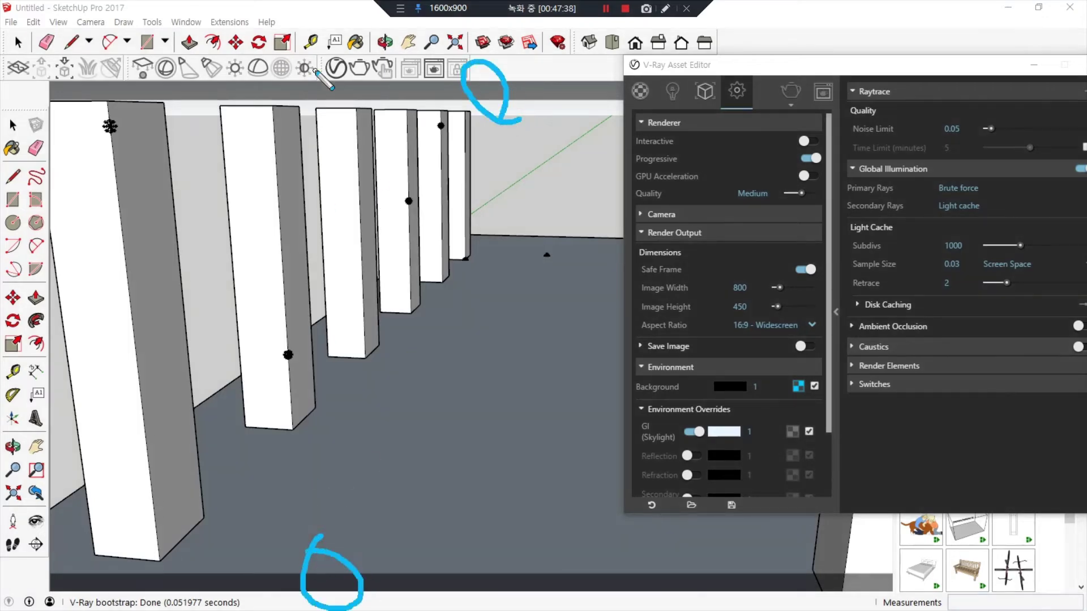
mouse_move(294, 112)
mouse_down()
mouse_move(266, 46)
mouse_move(303, 115)
mouse_up()
mouse_move(405, 599)
mouse_down()
mouse_move(375, 572)
mouse_move(442, 591)
mouse_up()
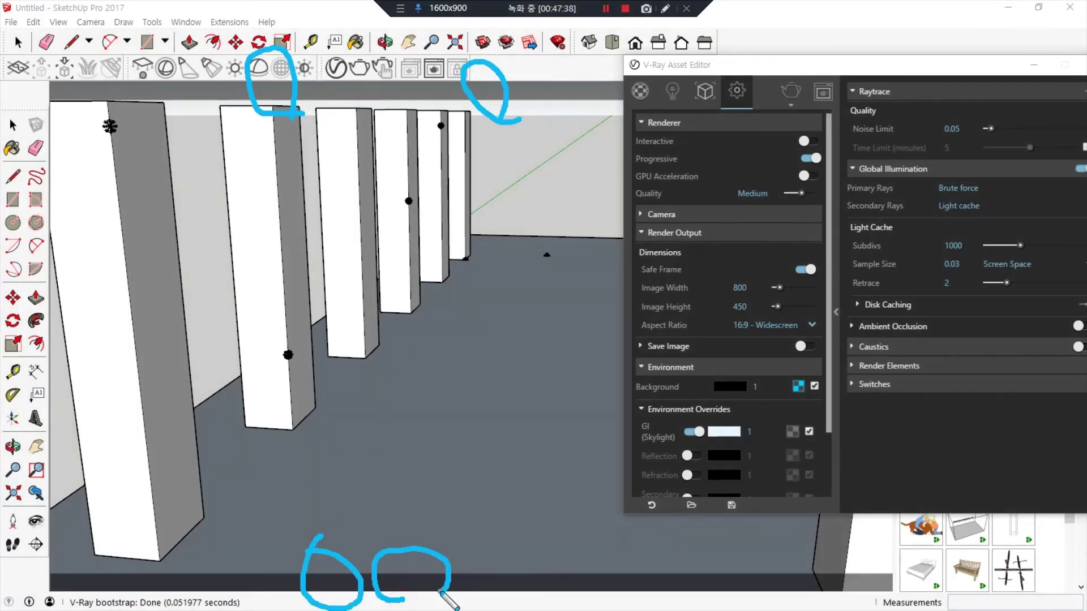
drag(610, 282, 848, 281)
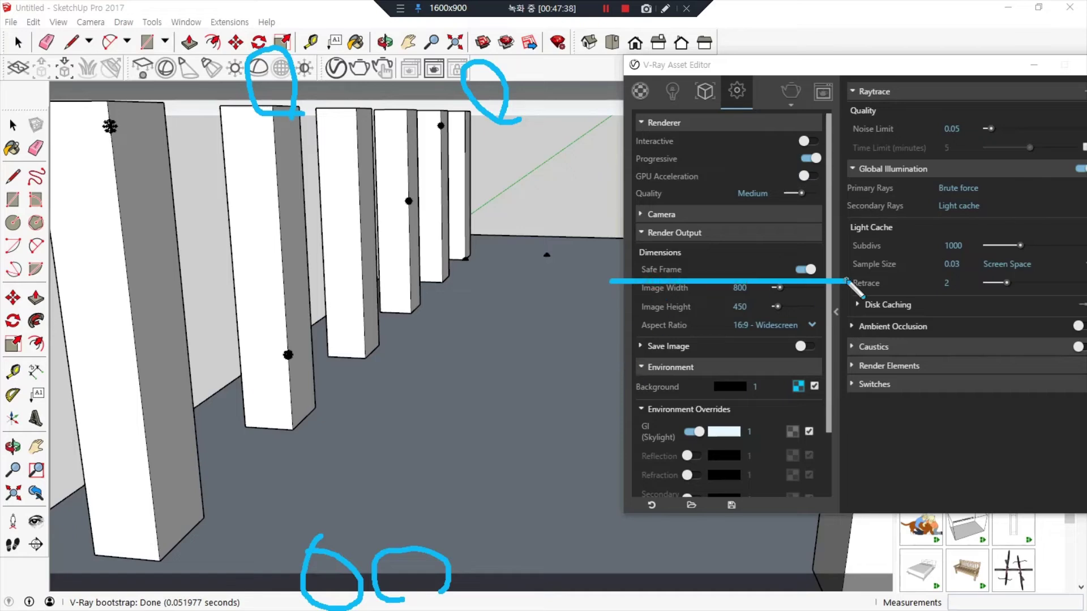
Toggle Safe Frame off and on to compare the view, mark the height between its bands and leave Safe Frame disabled
click(808, 269)
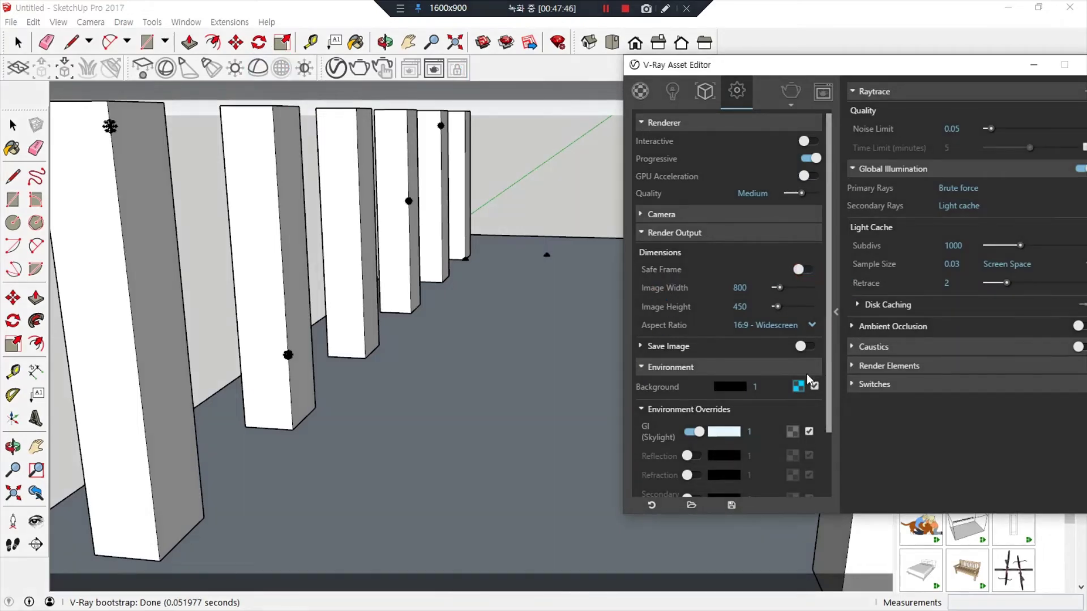
drag(419, 105, 427, 120)
mouse_move(320, 533)
mouse_down()
mouse_move(340, 609)
mouse_move(351, 541)
mouse_up()
click(806, 269)
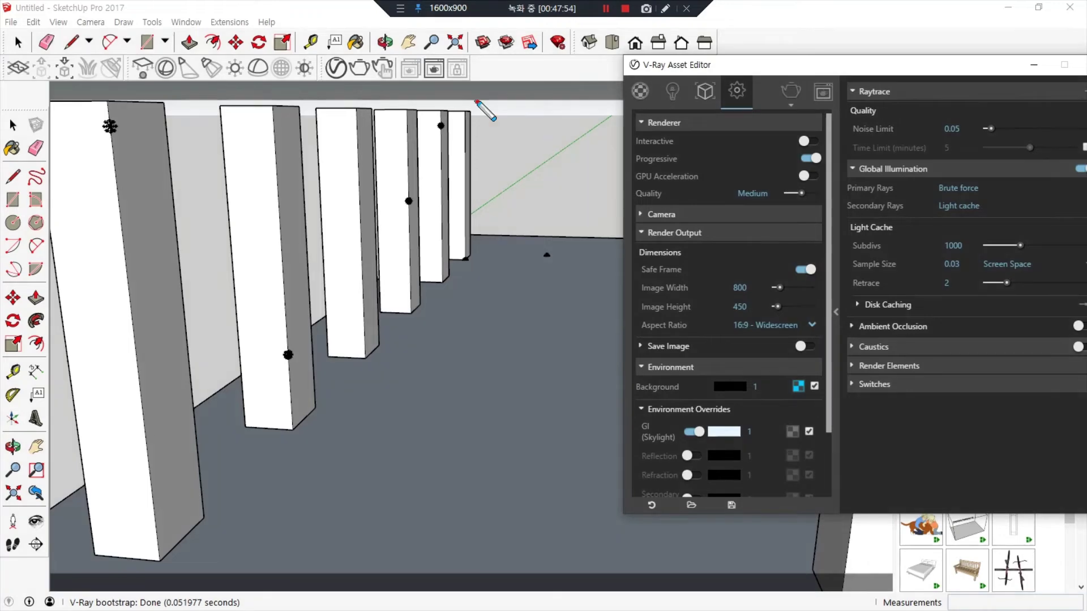
mouse_move(476, 101)
mouse_down()
mouse_move(533, 101)
mouse_move(507, 566)
mouse_move(545, 577)
mouse_up()
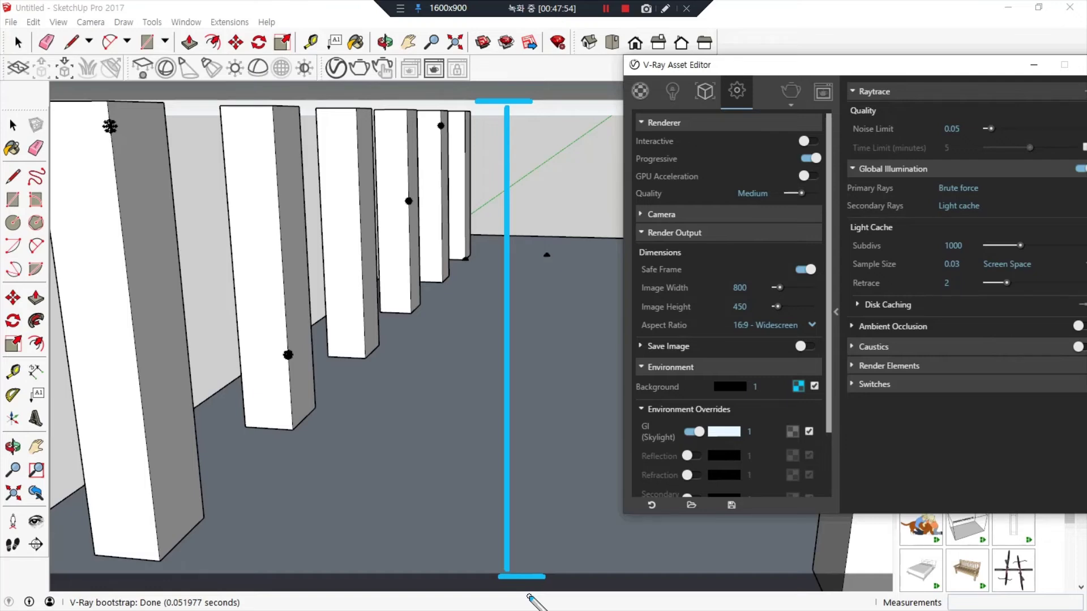
click(808, 270)
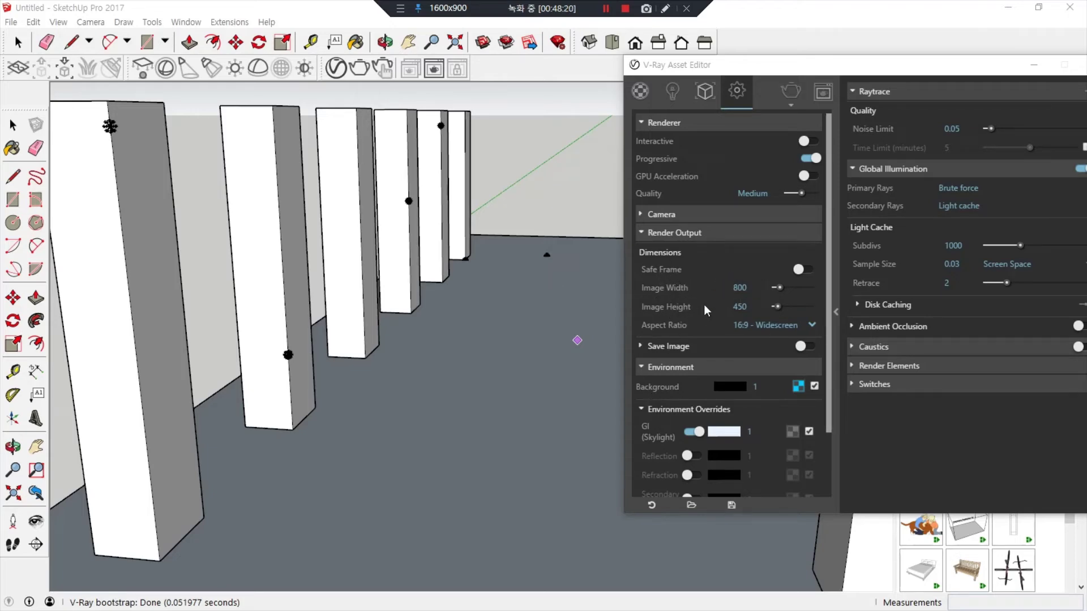
Show the V-Ray frame buffer, draw arrows across its full width and height and mark the Image Width and Height values
click(434, 69)
drag(461, 131, 463, 130)
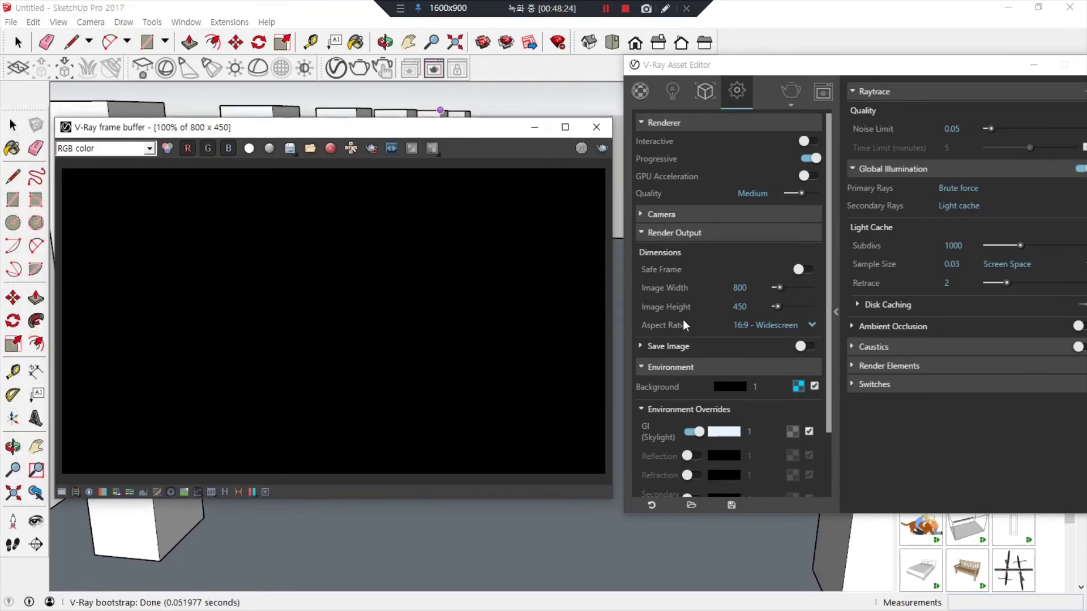
mouse_move(85, 198)
mouse_down()
mouse_move(67, 224)
mouse_move(603, 227)
mouse_move(593, 238)
mouse_up()
mouse_move(516, 180)
mouse_down()
mouse_move(519, 462)
mouse_move(510, 460)
mouse_move(535, 456)
mouse_up()
mouse_move(488, 193)
mouse_down()
mouse_move(520, 167)
mouse_move(542, 205)
mouse_up()
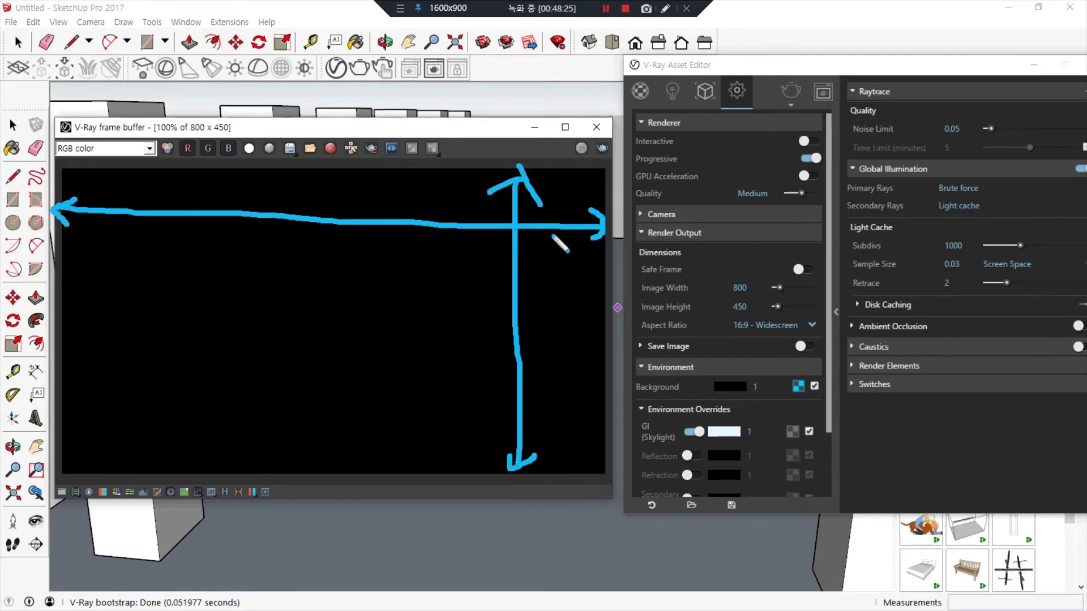
mouse_move(748, 315)
mouse_down()
mouse_move(759, 292)
mouse_move(765, 316)
mouse_move(605, 320)
mouse_up()
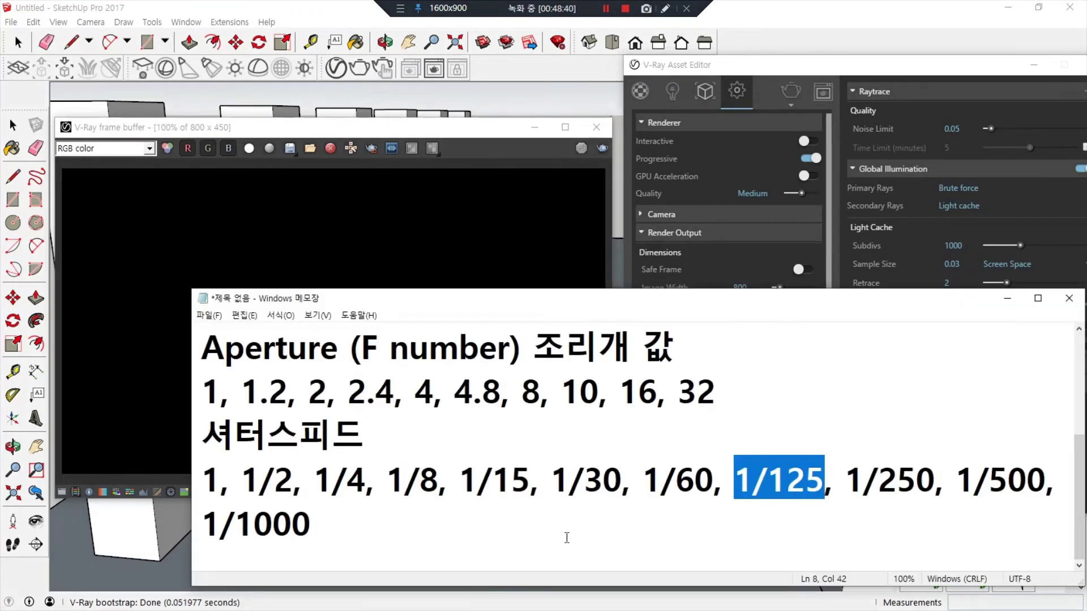
Switch to the Notepad notes and add the heading "출력용" at the end, followed by the lines "A4" and "A3"
click(567, 537)
key(Return)
key(Return)
text(추)
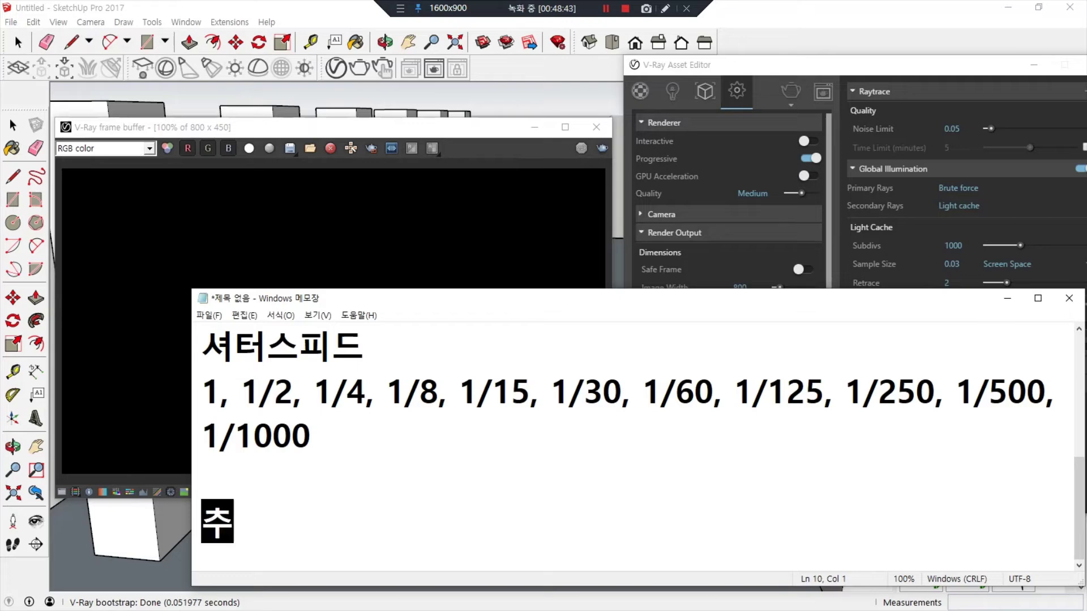
text(출력용)
key(Return)
text(A)
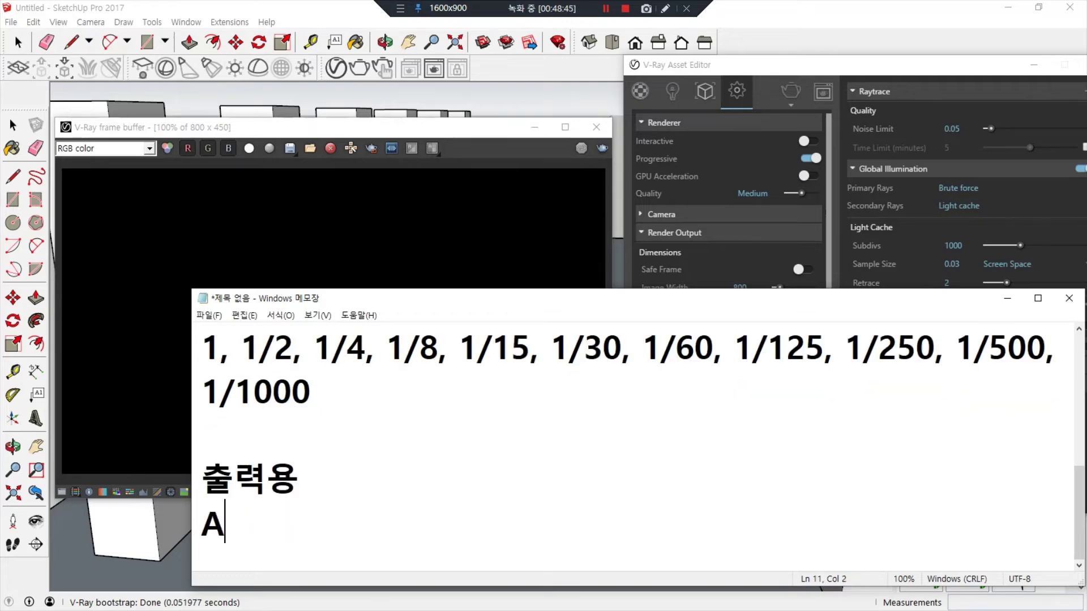
text(4)
key(Return)
text(A)
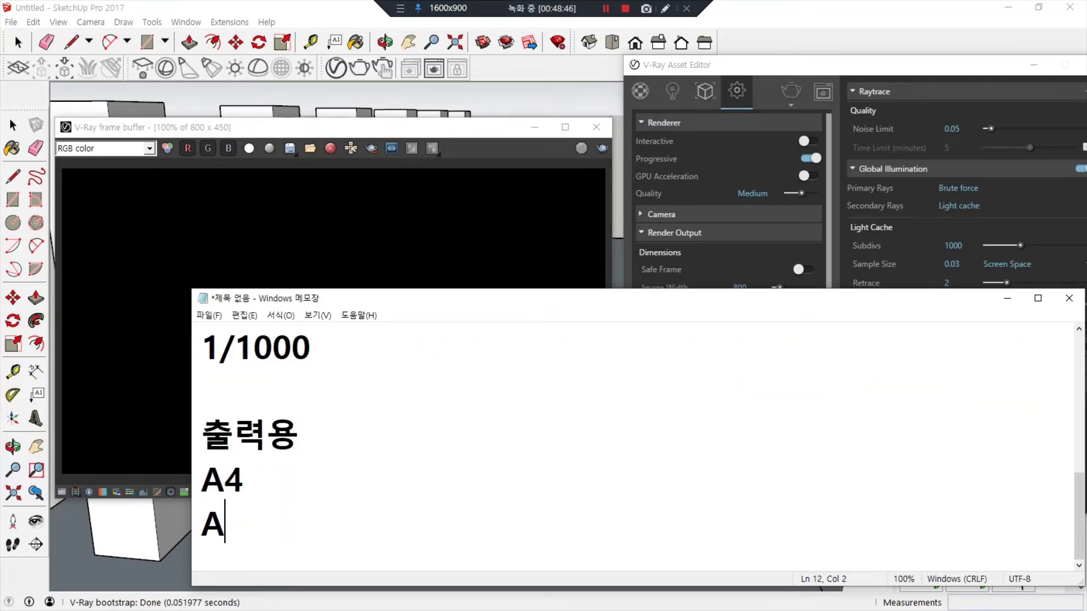
text(3)
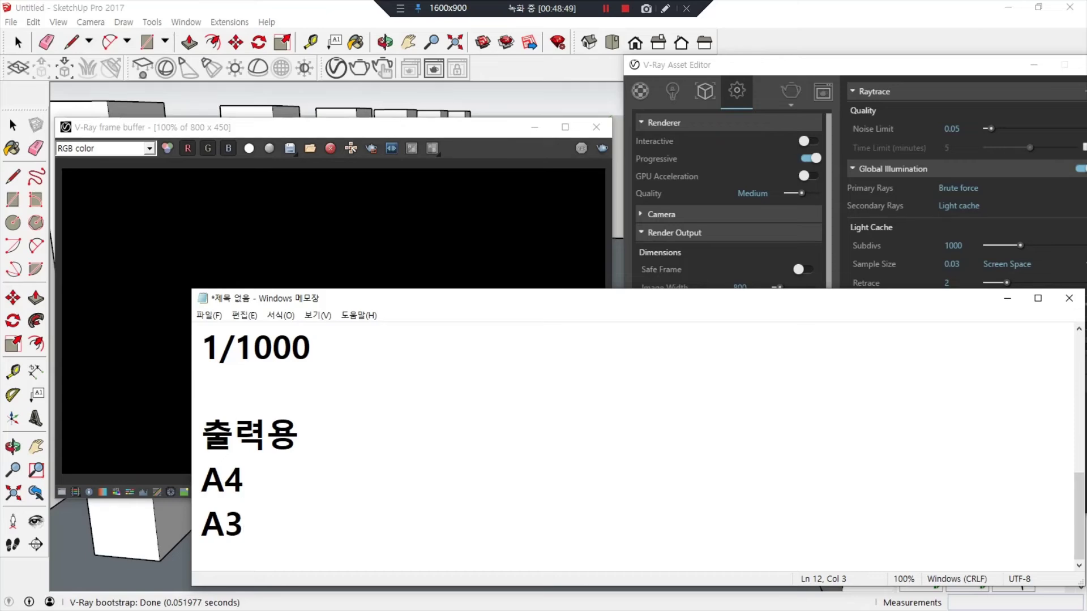
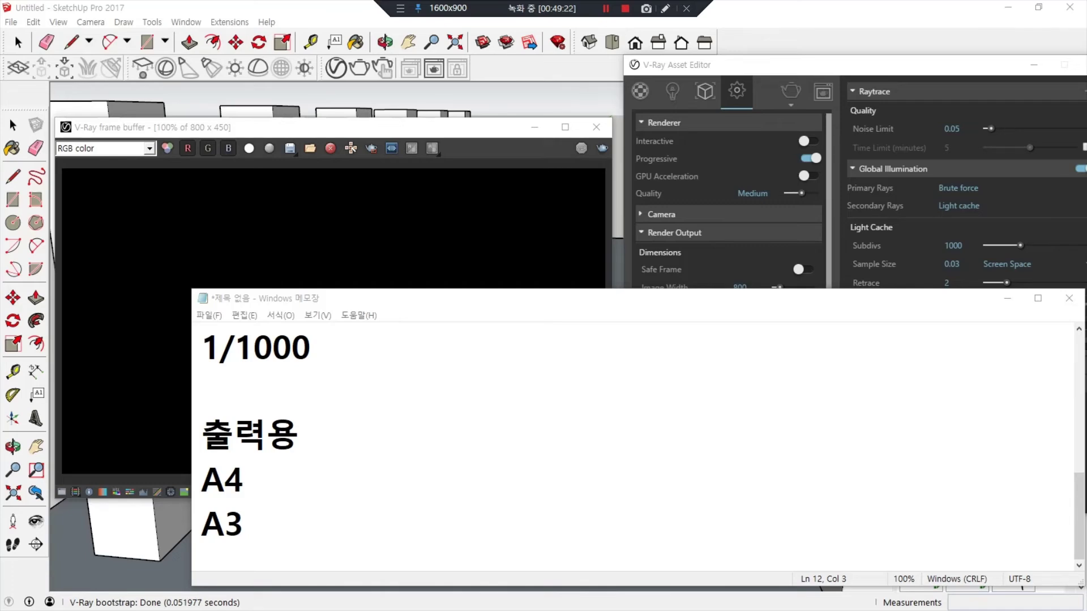
Extend the A4 line in the notes so that it reads "A4 (297x210) x 10"
click(359, 469)
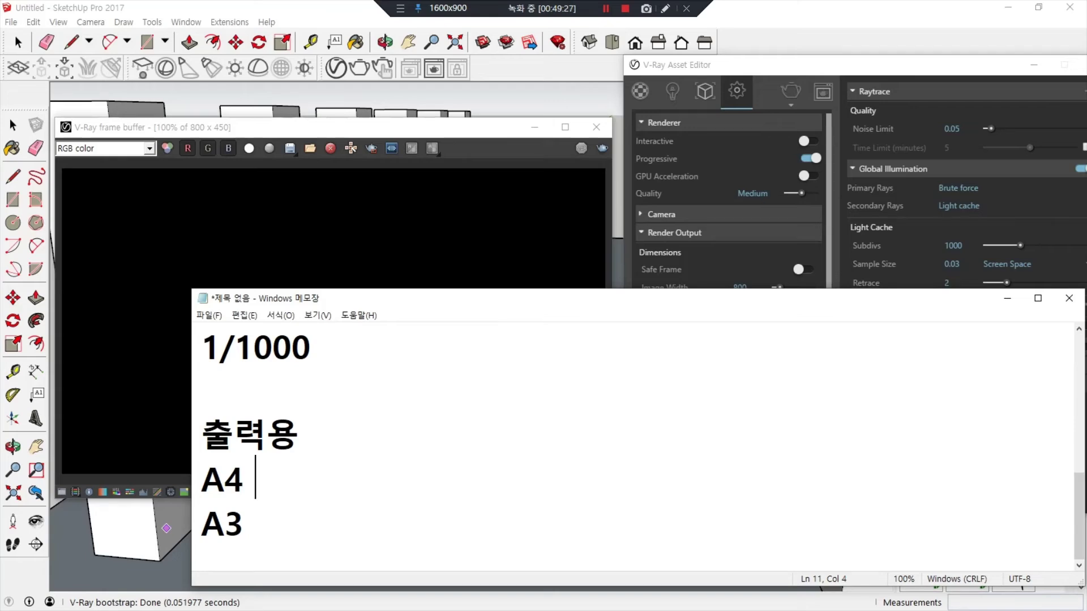
text(297x21)
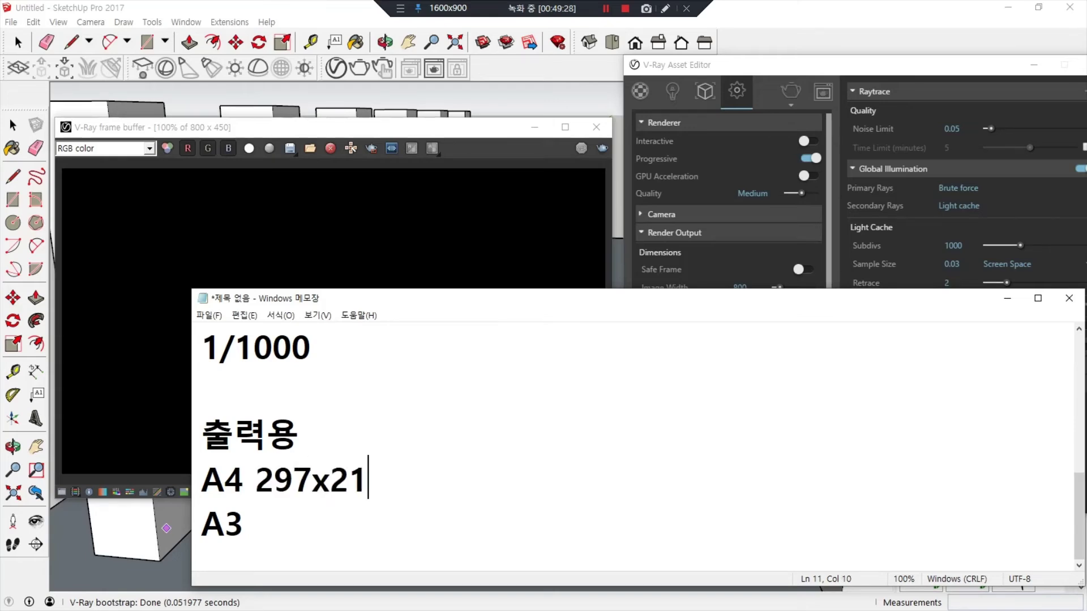
text(0)
key(Left)
key(Left)
key(Left)
key(Left)
key(Left)
key(Left)
key(Left)
key(Left)
key(Left)
key(Right)
text(()
key(End)
key(Left)
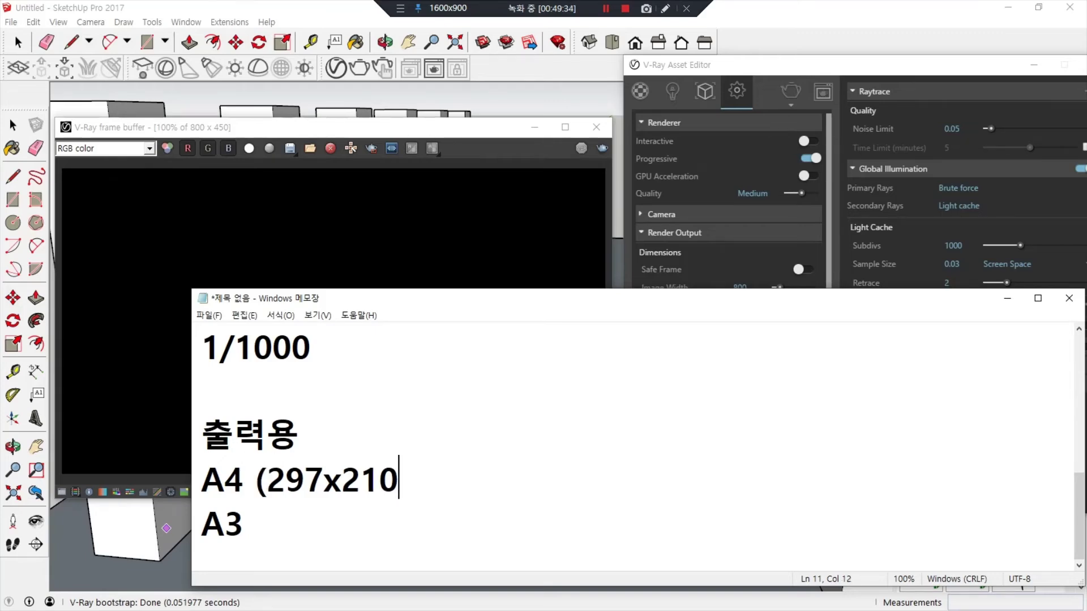
text())
key(Right)
text(x 10 )
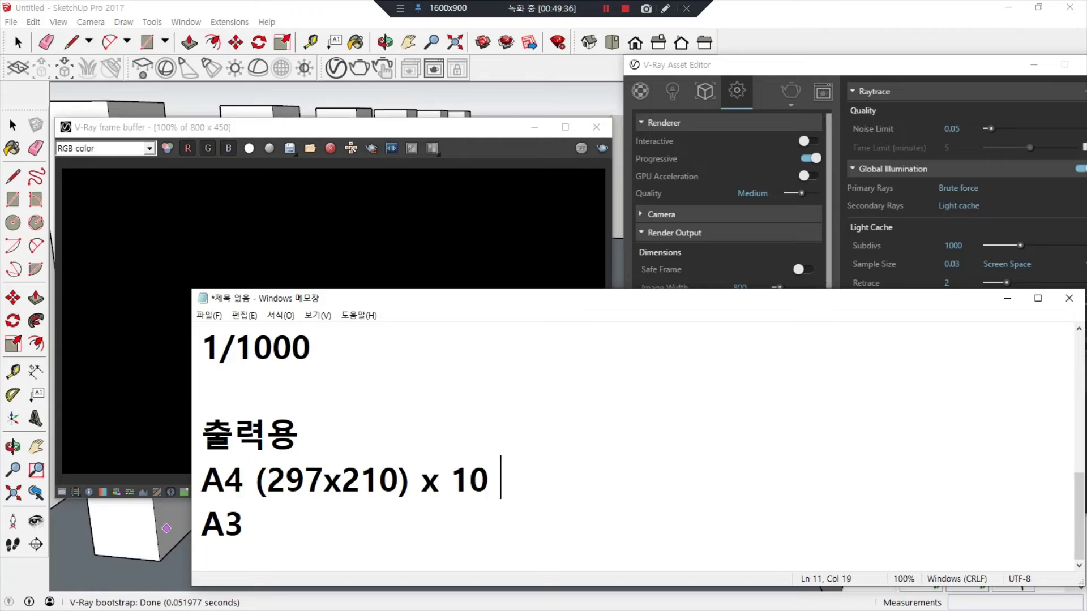
Complete the A4 line in the notes by adding the result "= 2970x2100" at its end
text(= 29)
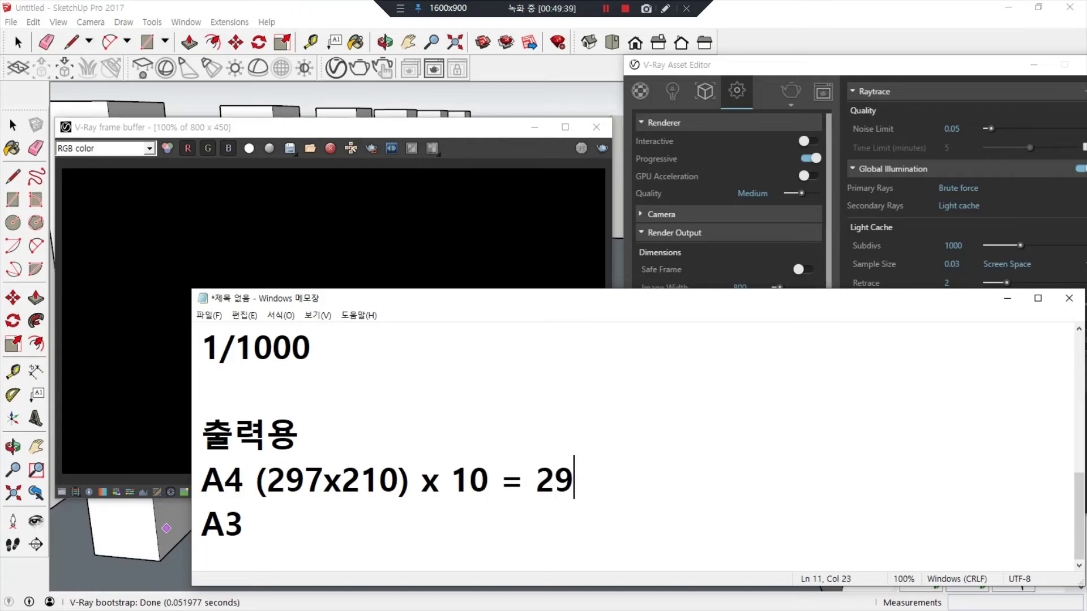
text(70x210)
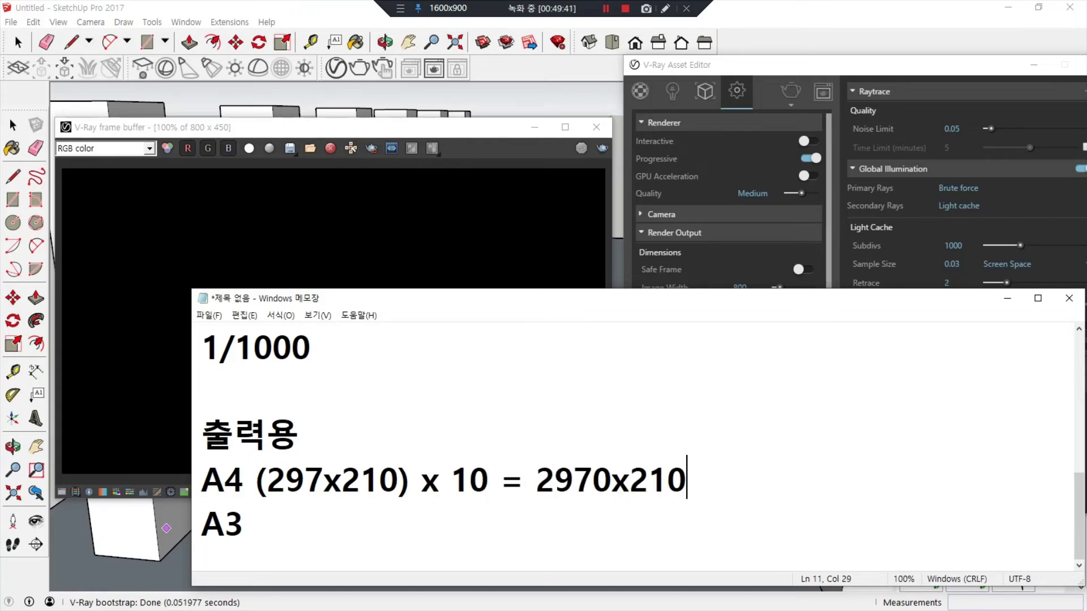
text(0)
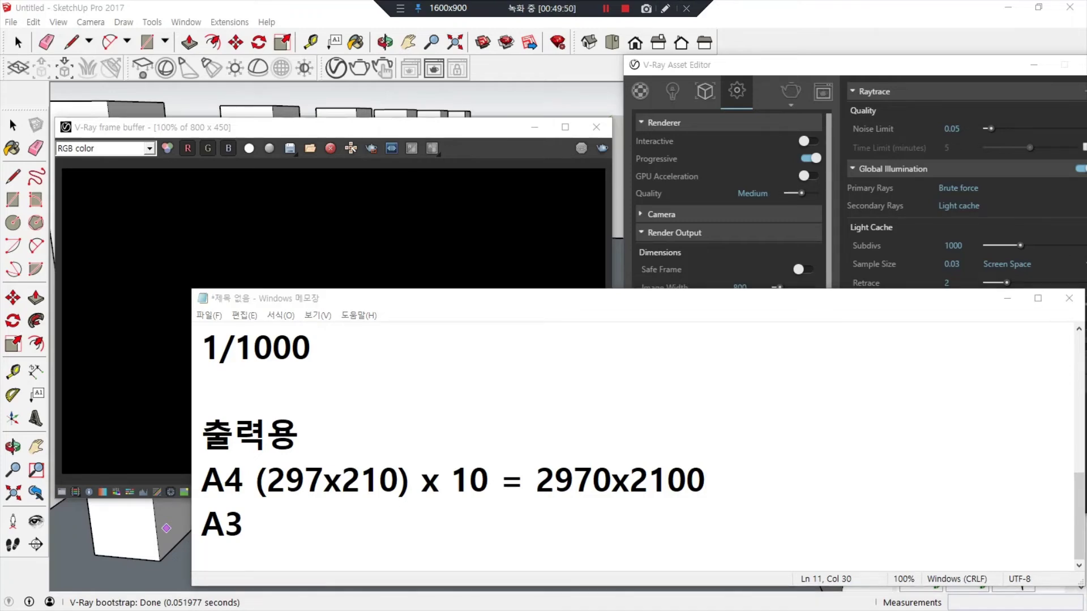
Extend the heading above the A4 line so that it reads "출력용 300ppi의 해상도"
click(336, 441)
text(300d)
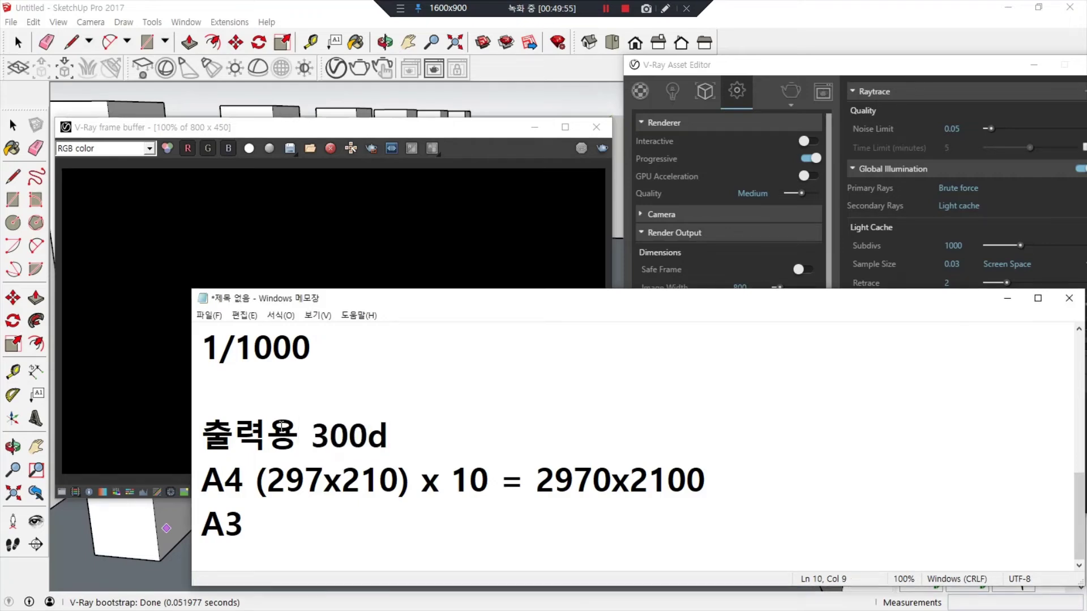
key(BackSpace)
text([[)
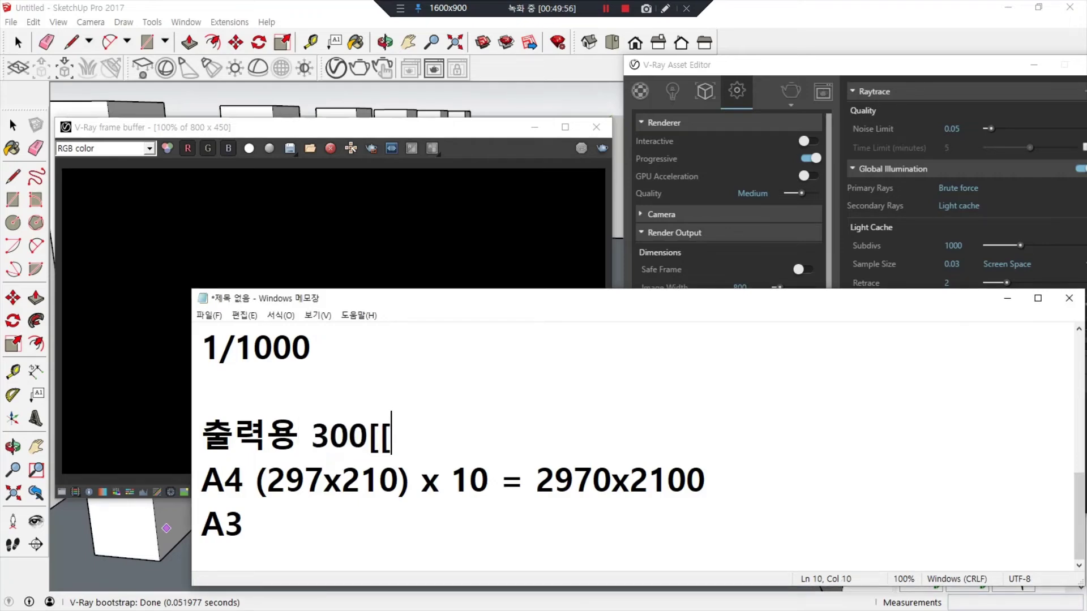
key(BackSpace)
key(BackSpace)
text(ppi의)
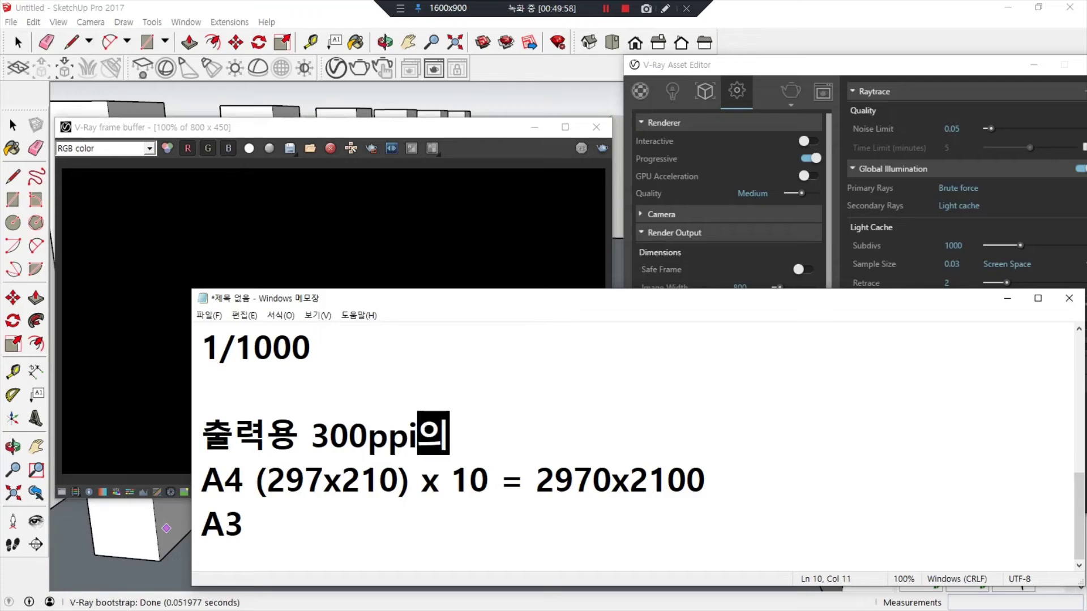
text( 해상도)
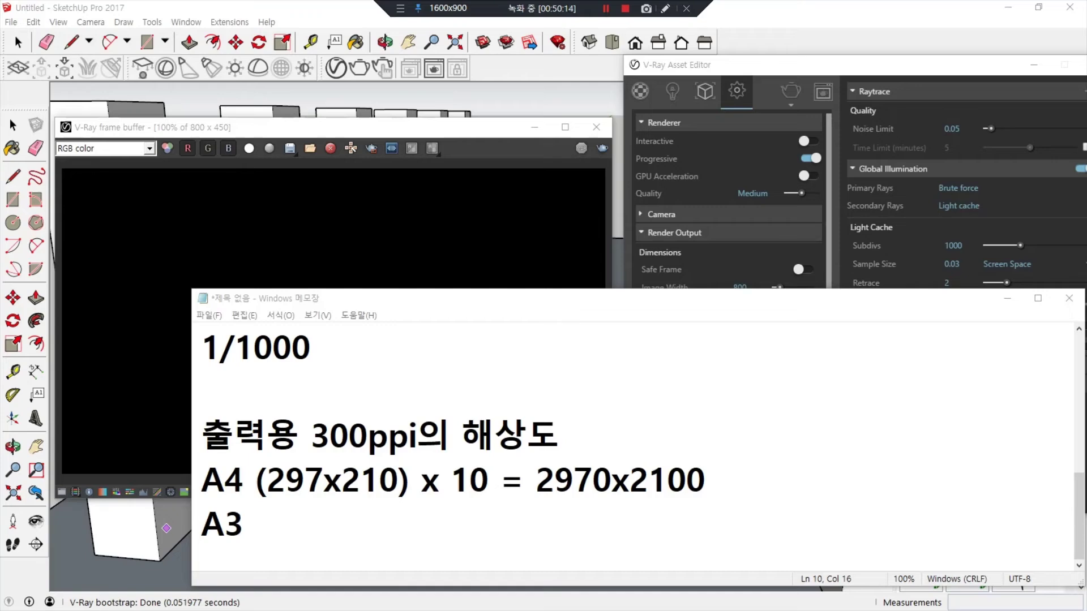
click(560, 434)
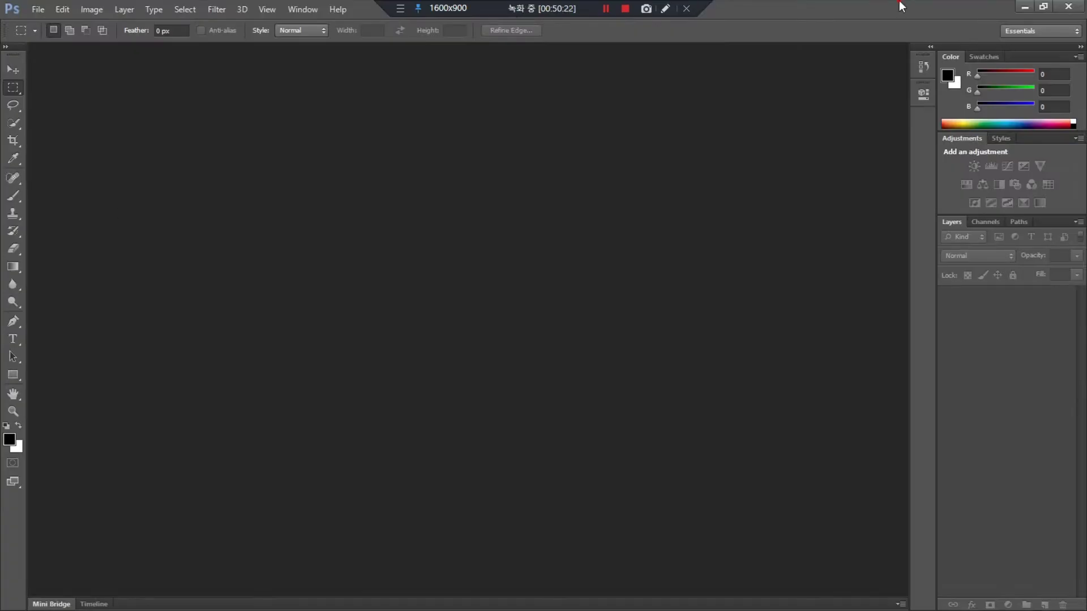
Switch to Photoshop, restore its window from full screen and place it so that the start of the notes stays visible beside it
double_click(901, 7)
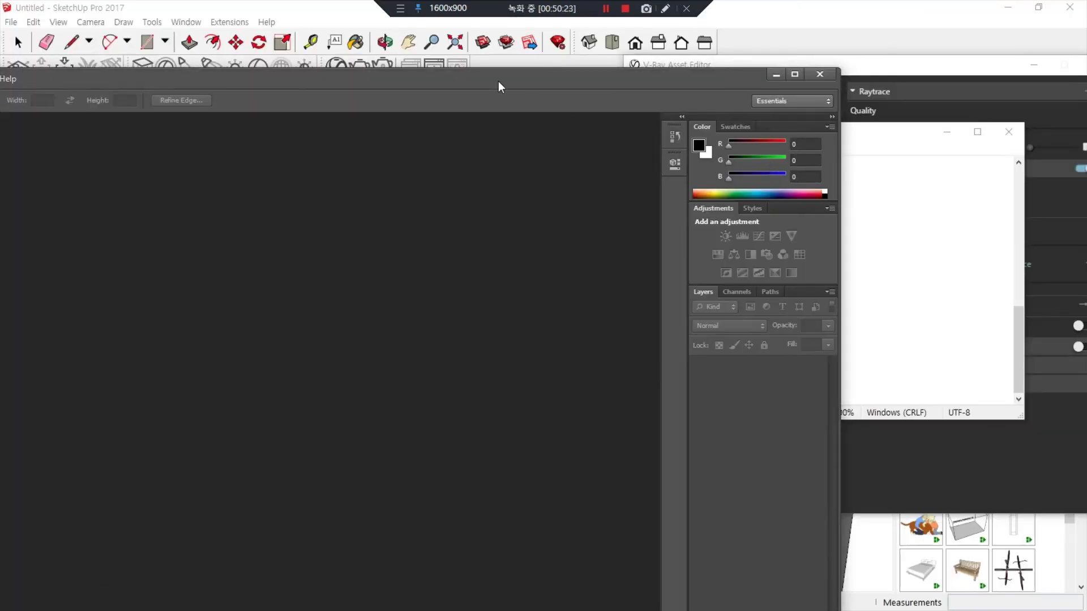
drag(499, 87, 757, 73)
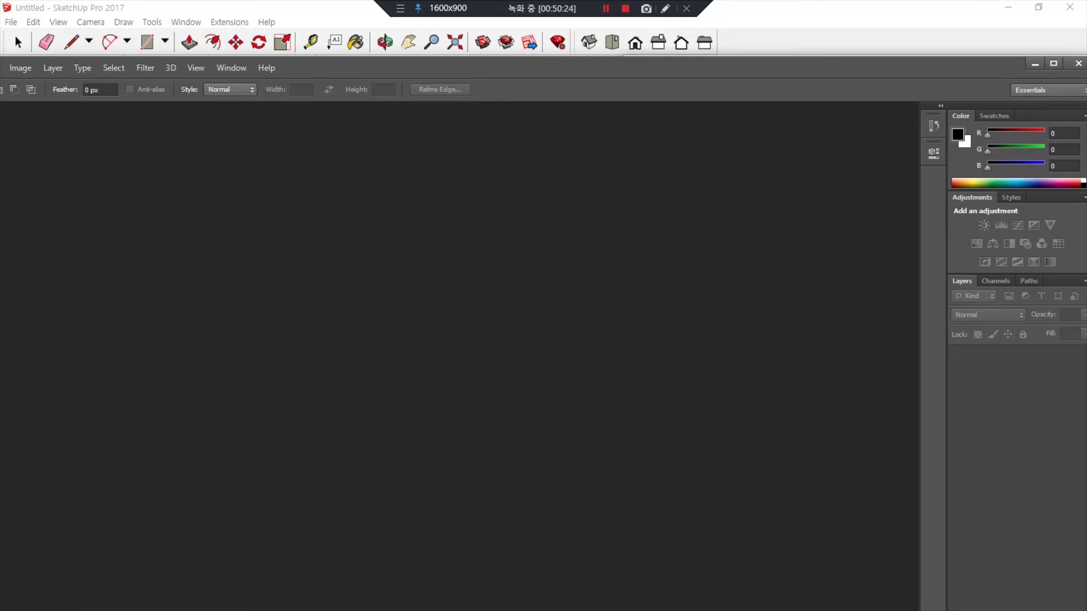
mouse_move(0, 65)
mouse_down()
mouse_move(276, 102)
mouse_move(235, 120)
mouse_up()
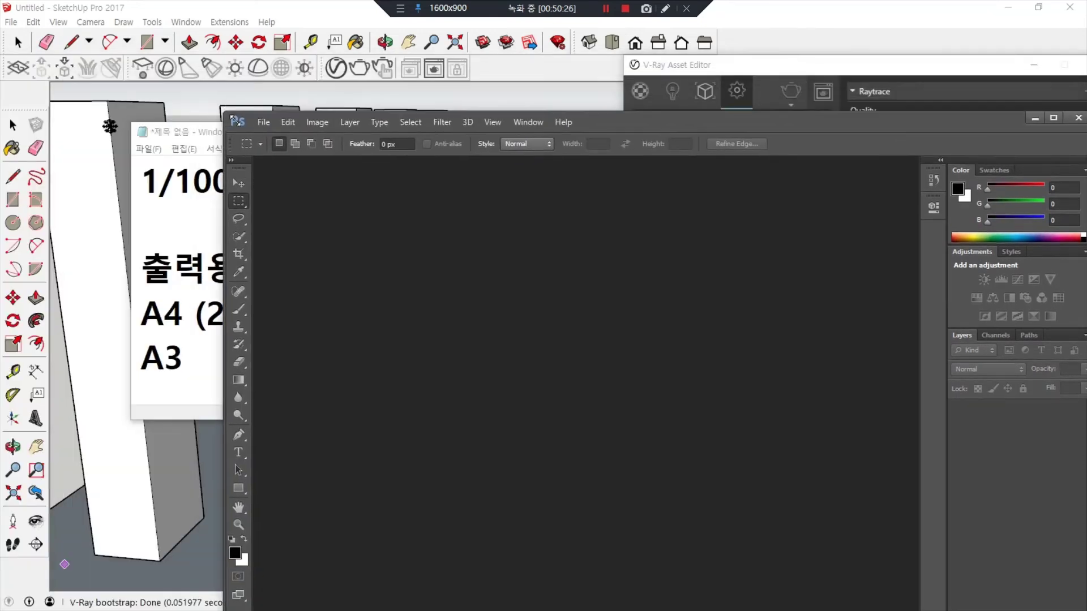
drag(620, 124, 722, 72)
Create a new document from the International Paper preset at A4 size, 210 x 297 mm and 300 pixels/inch
click(363, 74)
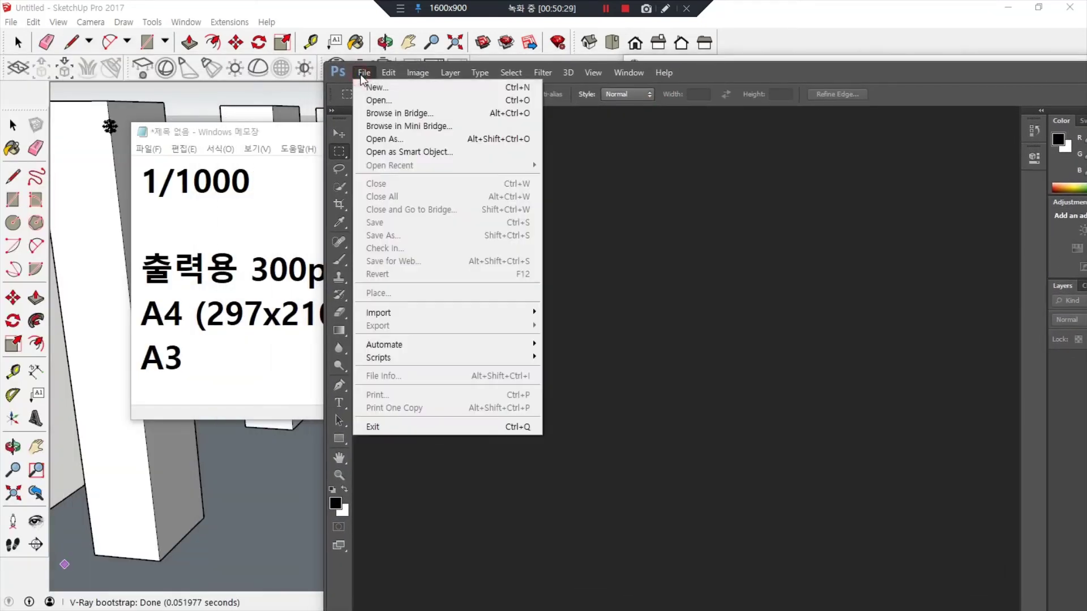
click(375, 87)
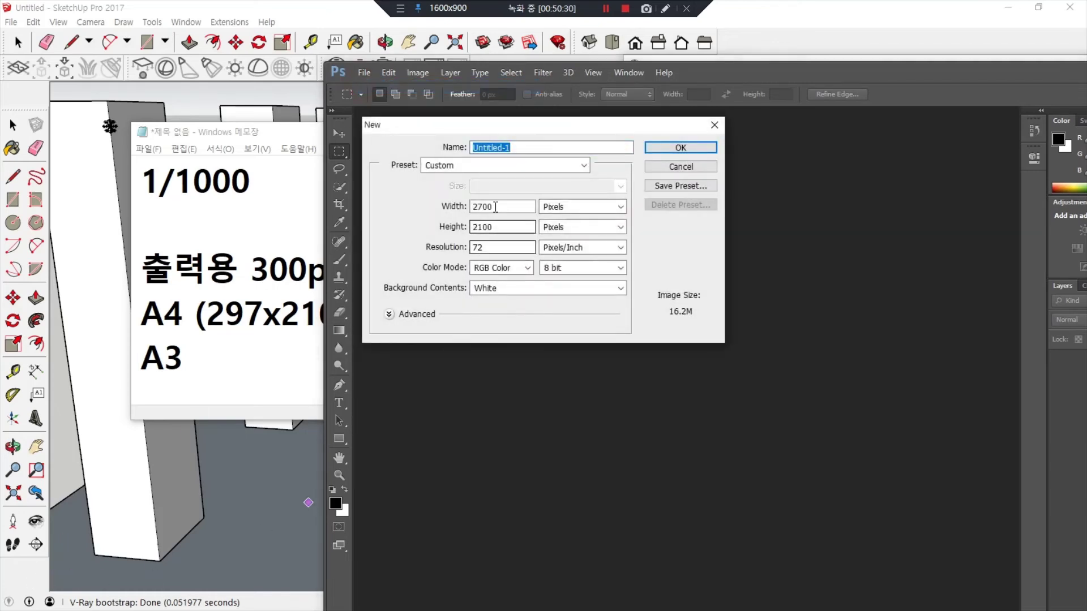
click(548, 164)
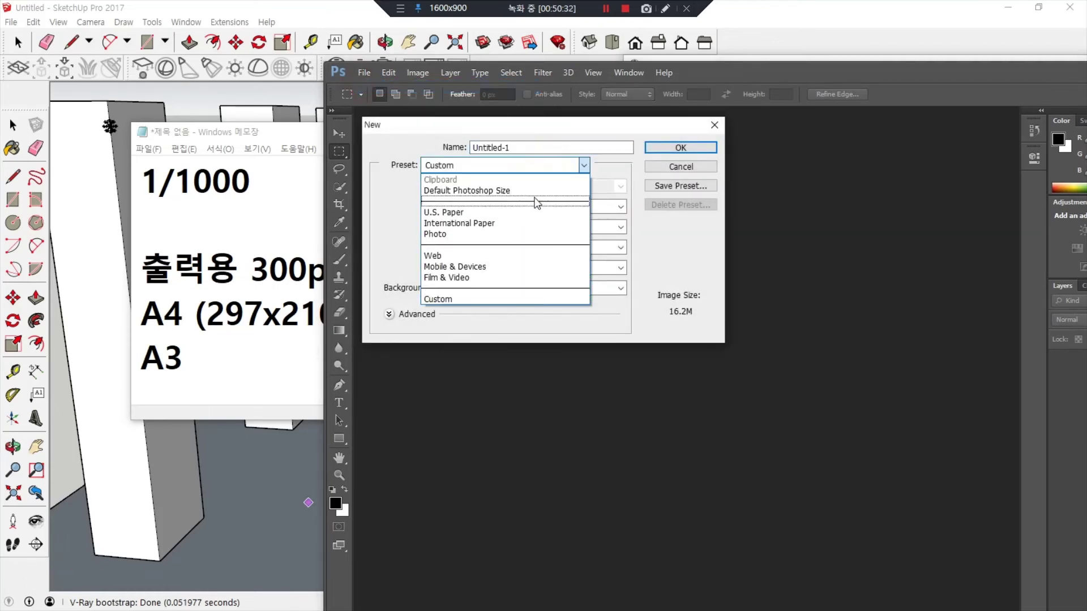
click(532, 222)
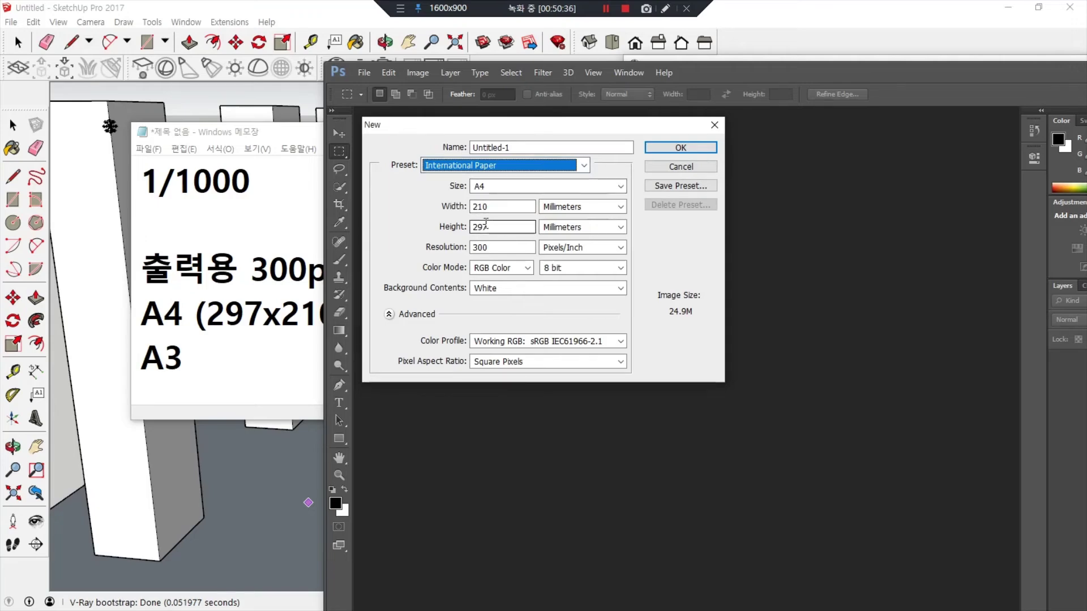
mouse_move(487, 227)
mouse_down()
mouse_move(498, 232)
mouse_move(493, 257)
mouse_move(500, 249)
mouse_up()
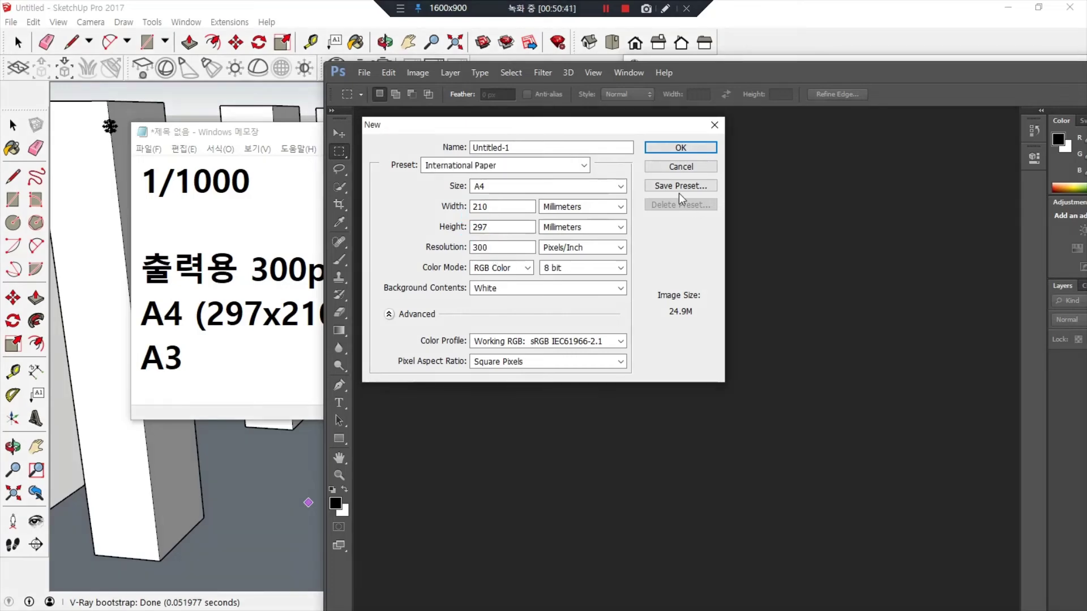
click(673, 149)
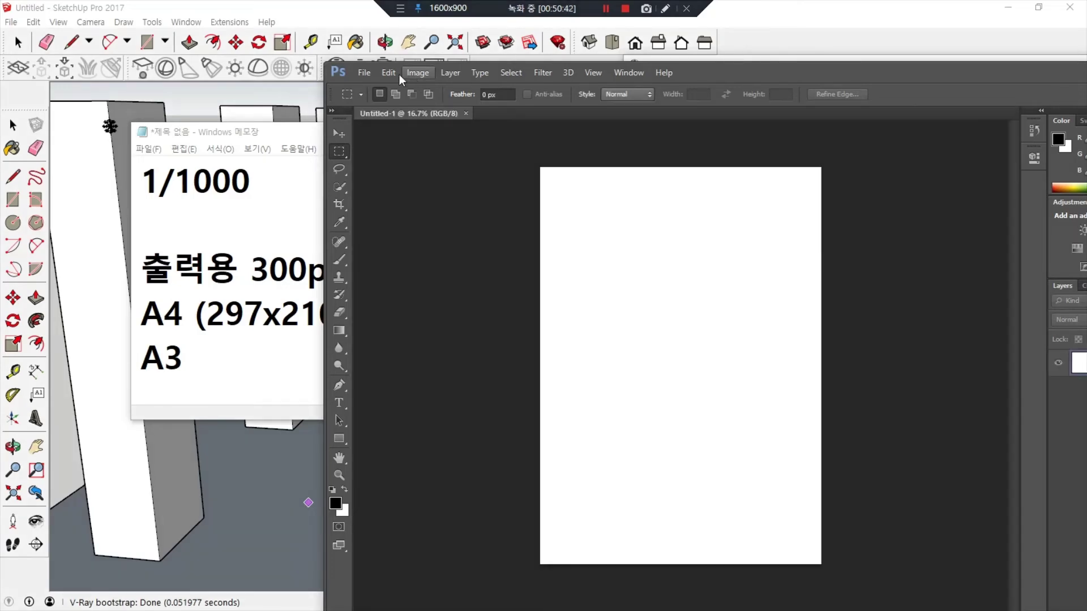
Open the Image Size settings of the new A4 document and circle the pixel width and height values
click(418, 72)
click(417, 72)
click(417, 73)
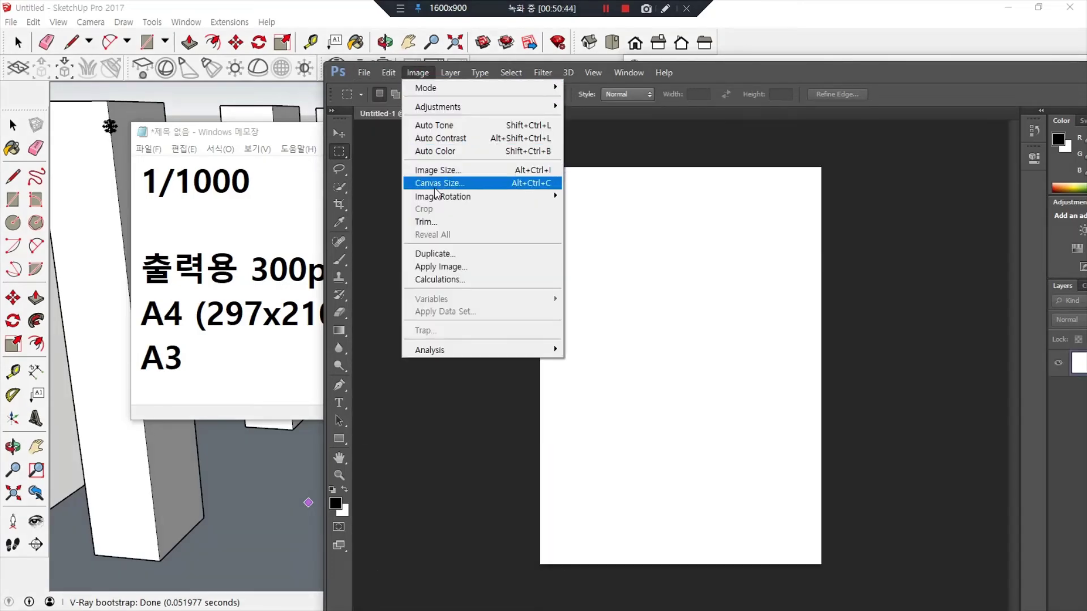
click(437, 170)
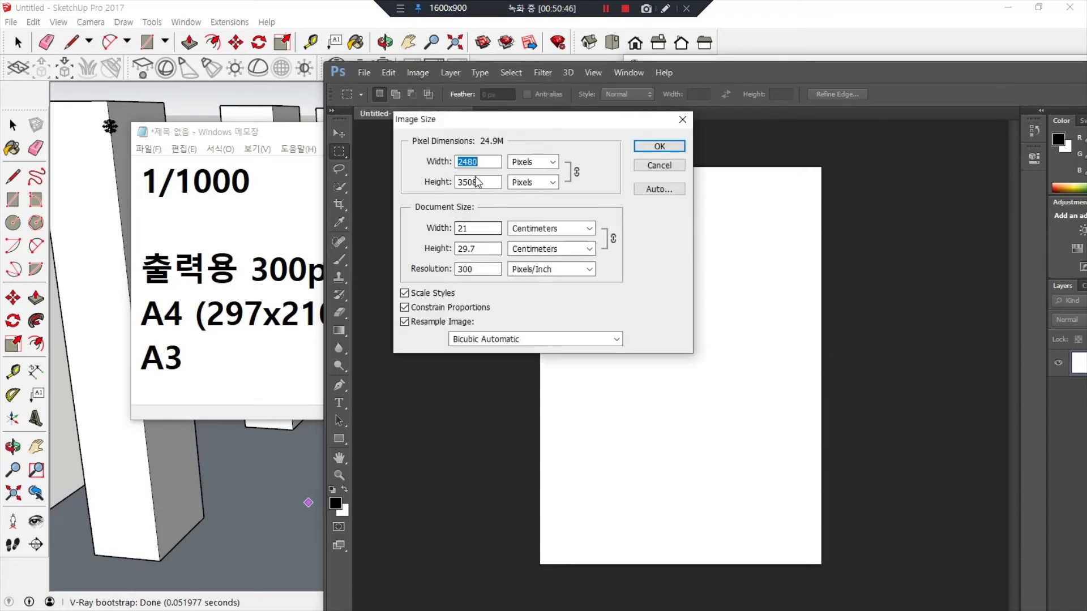
drag(500, 141, 517, 203)
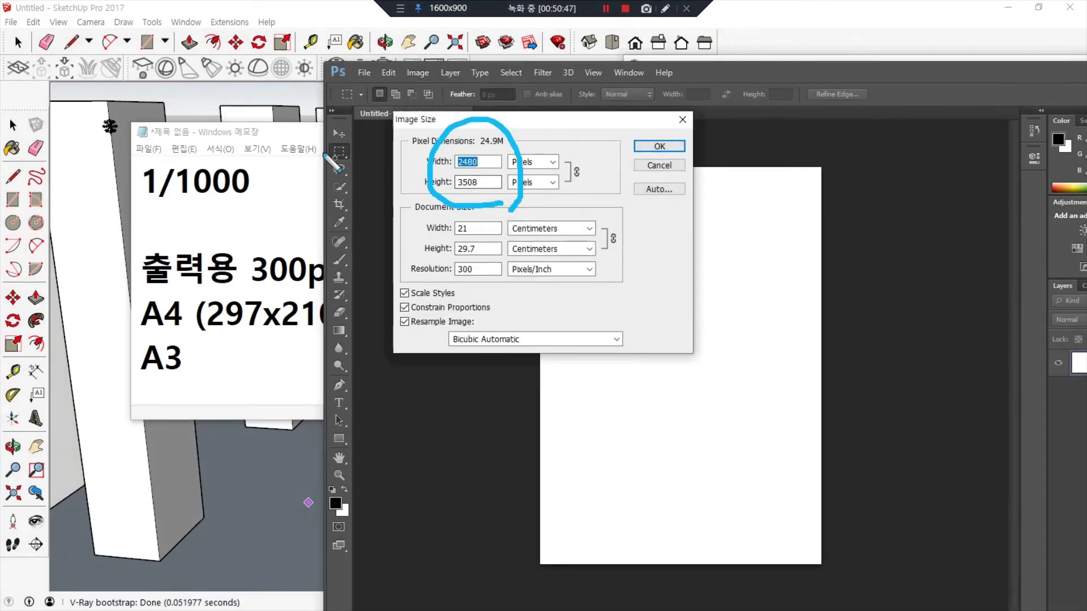
Switch to the Notepad notes, place the window below the pixel dimensions and add an indented line "3508 x 2480" under the A4 line
mouse_move(285, 134)
mouse_down()
mouse_move(22, 134)
mouse_move(41, 153)
mouse_move(367, 172)
mouse_up()
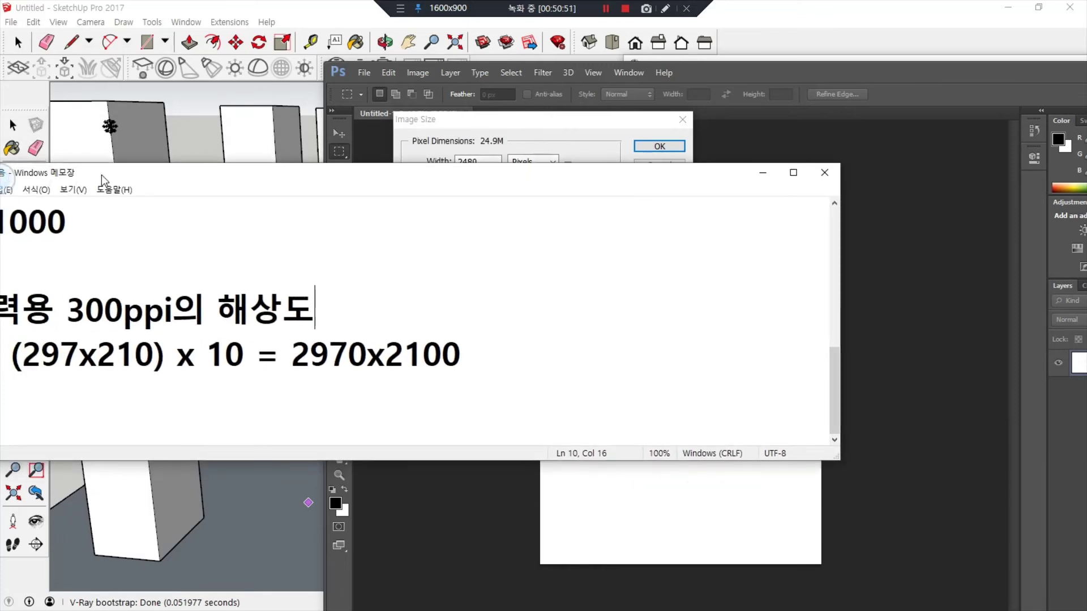
drag(558, 183, 793, 245)
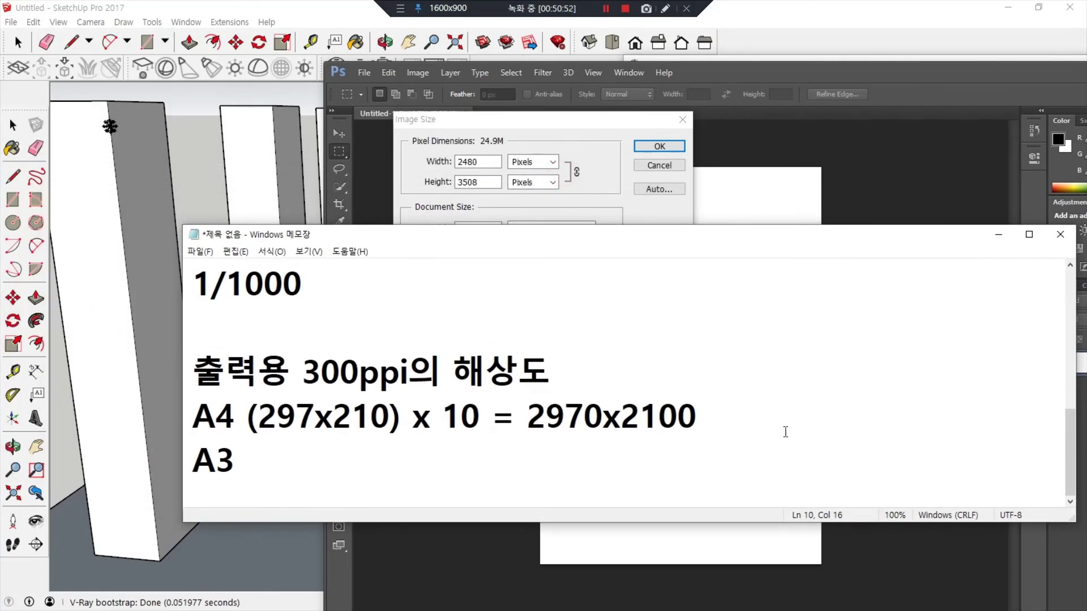
click(748, 416)
key(Return)
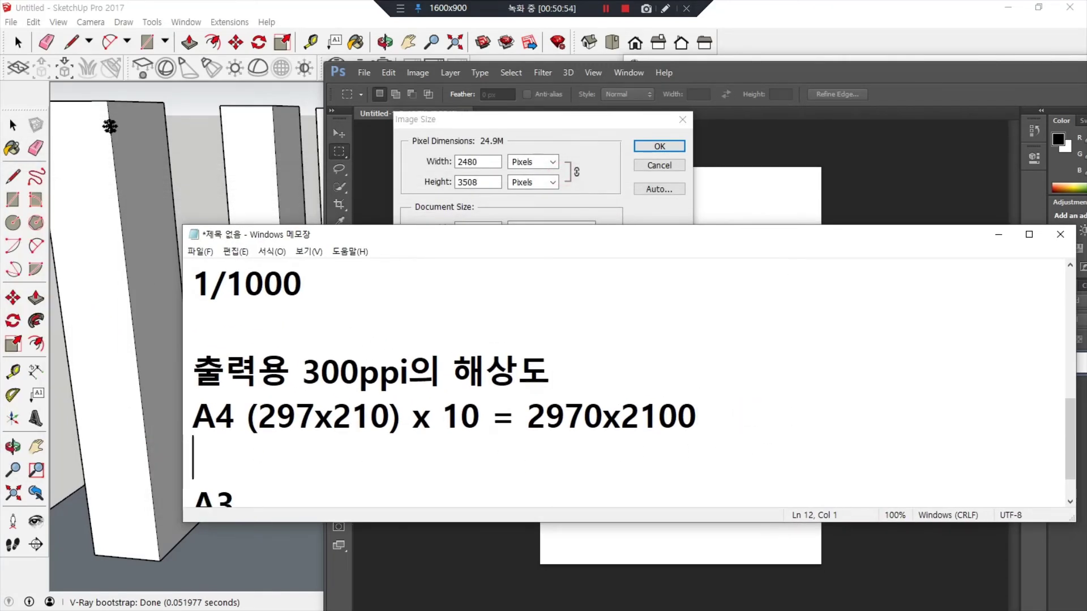
key(Tab)
key(BackSpace)
text(2)
key(BackSpace)
text(35)
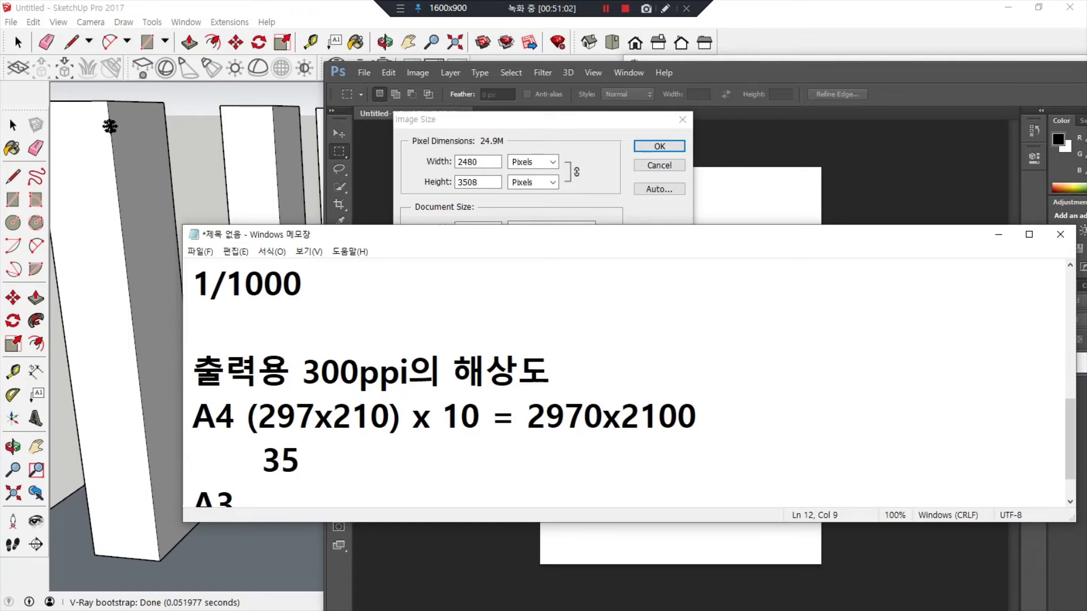
text(,0)
key(BackSpace)
key(BackSpace)
text(08)
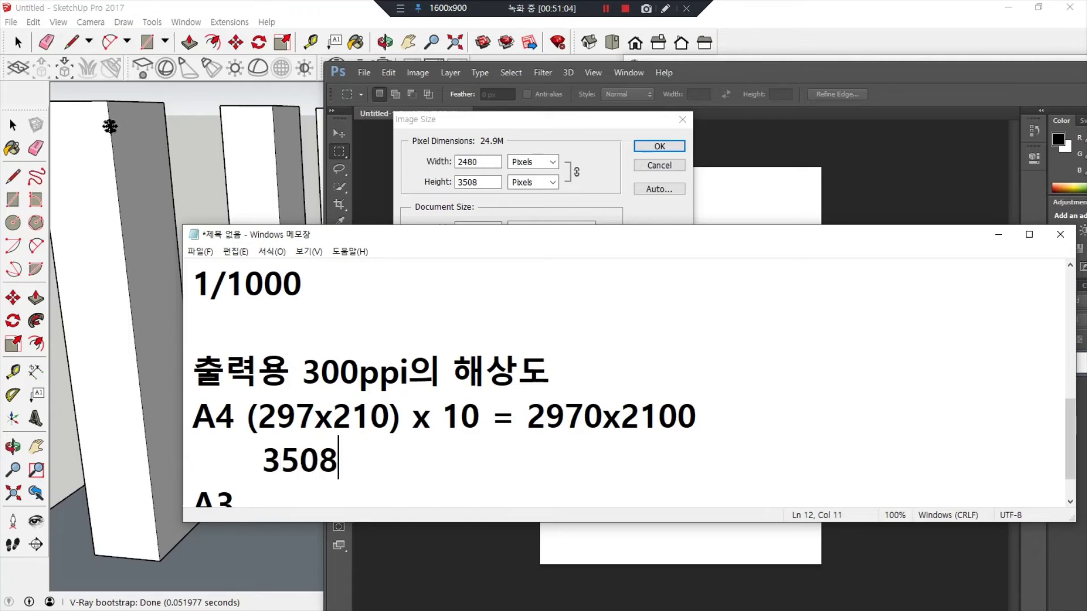
text( ㅌ)
key(BackSpace)
key(BackSpace)
text(x 2480)
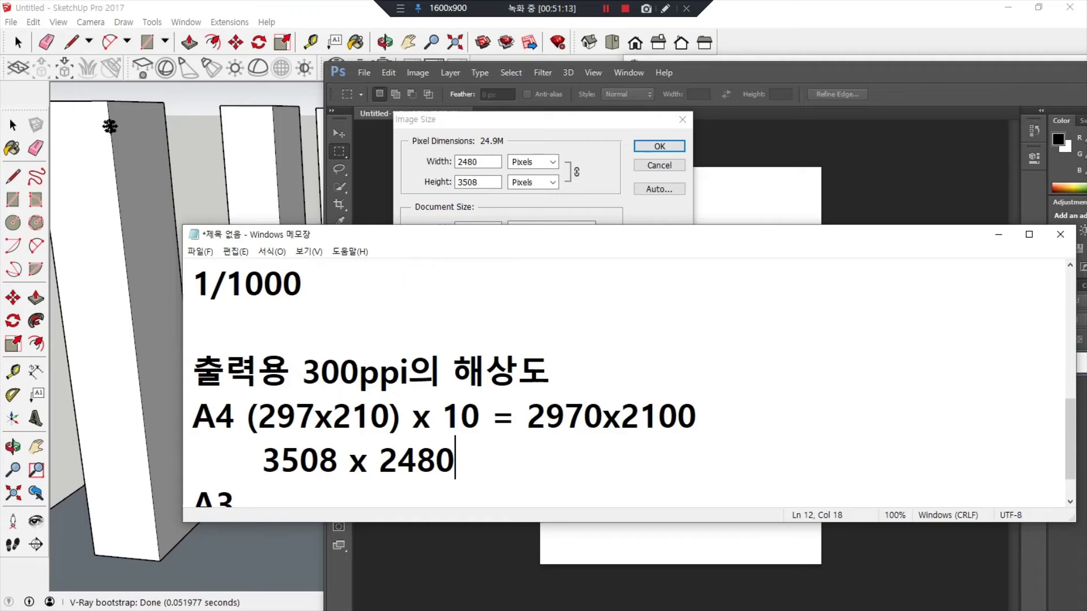
Join the "3508 x 2480" line onto the end of the A4 line without the indent and enclose it in parentheses
key(Up)
key(End)
key(Delete)
key(Delete)
key(Delete)
key(Delete)
key(Delete)
key(Delete)
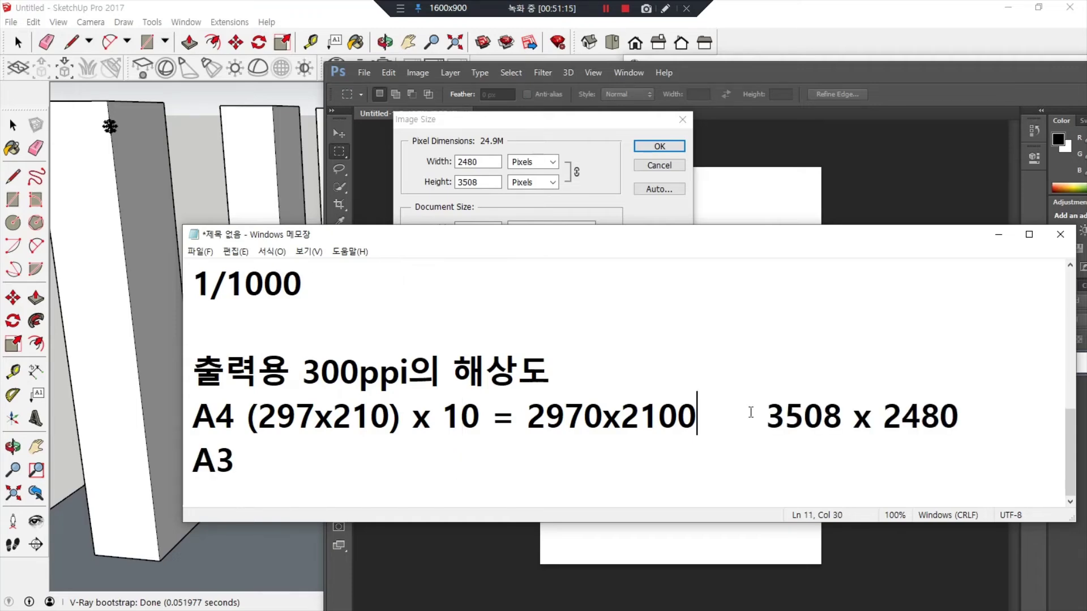
key(Delete)
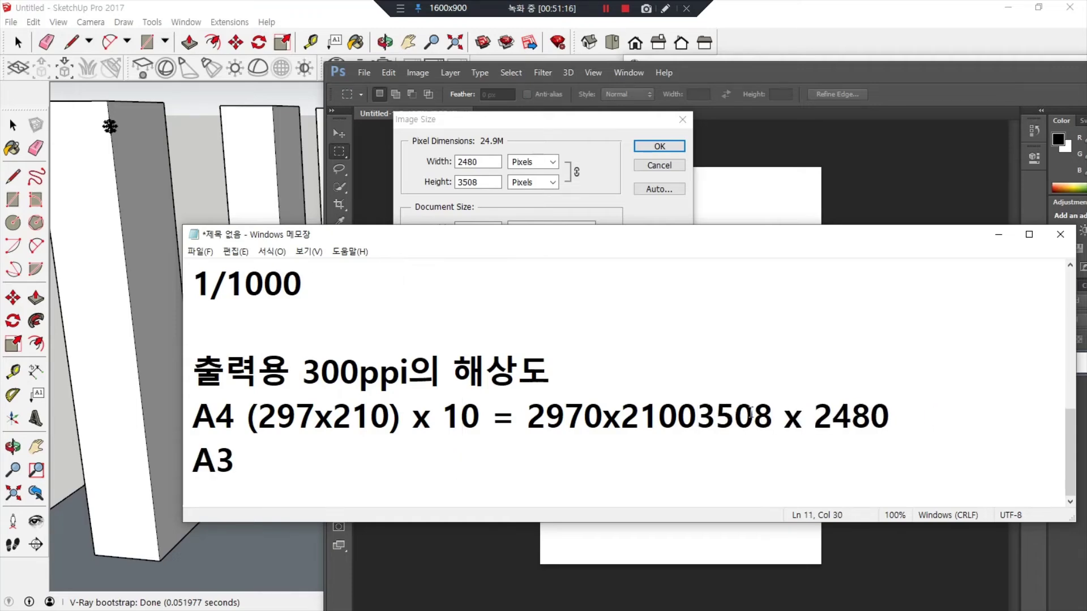
text(()
key(End)
text())
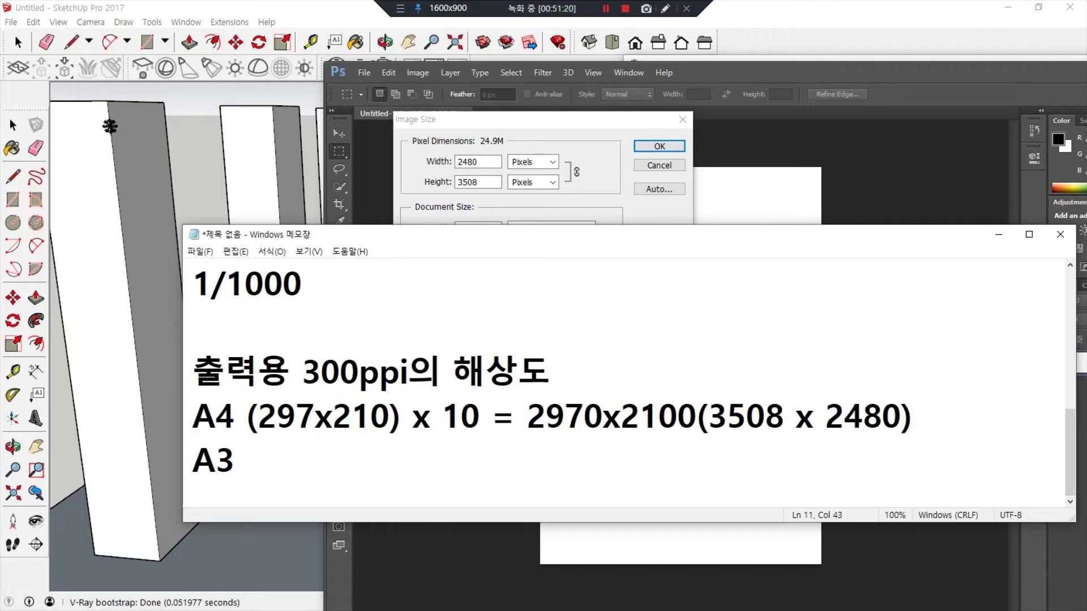
Insert a space before the parenthesized pixel size and add "300ppi" inside it, so that it reads "(3508 x 2480 300ppi)"
key(Left)
key(Left)
key(Left)
key(Left)
key(Left)
key(Left)
key(Left)
key(Left)
key(Left)
key(Left)
key(Left)
key(Left)
key(Left)
key(Left)
key(Right)
key(End)
key(Left)
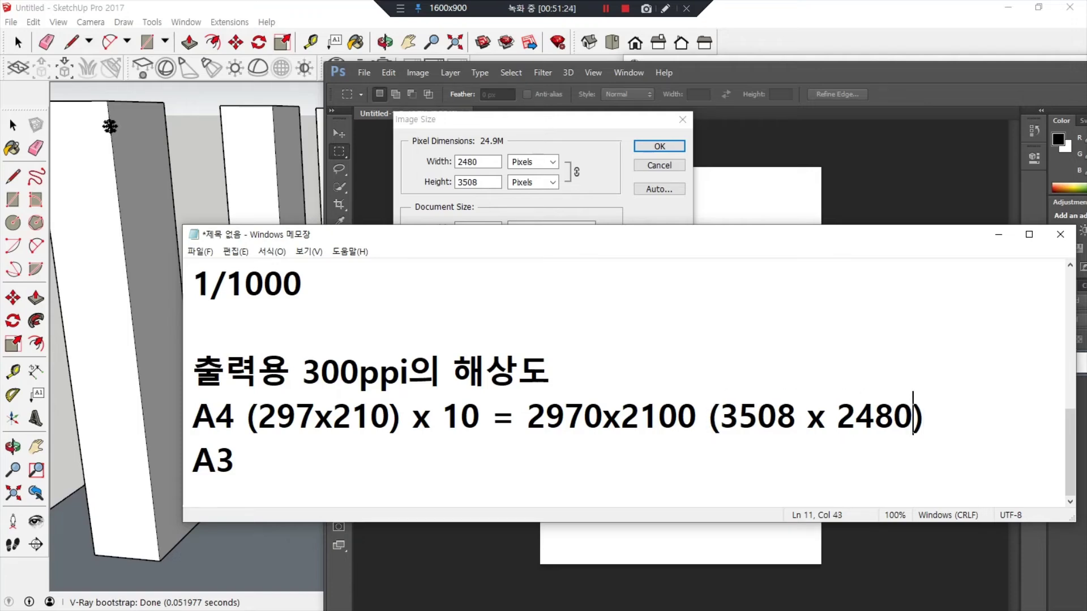
text(300pp)
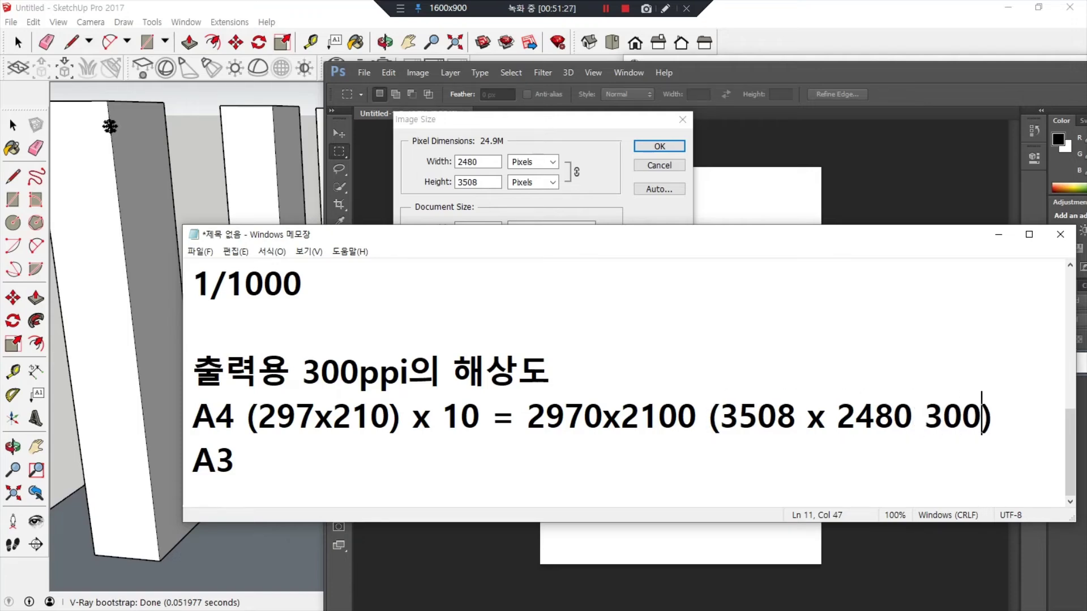
text(i)
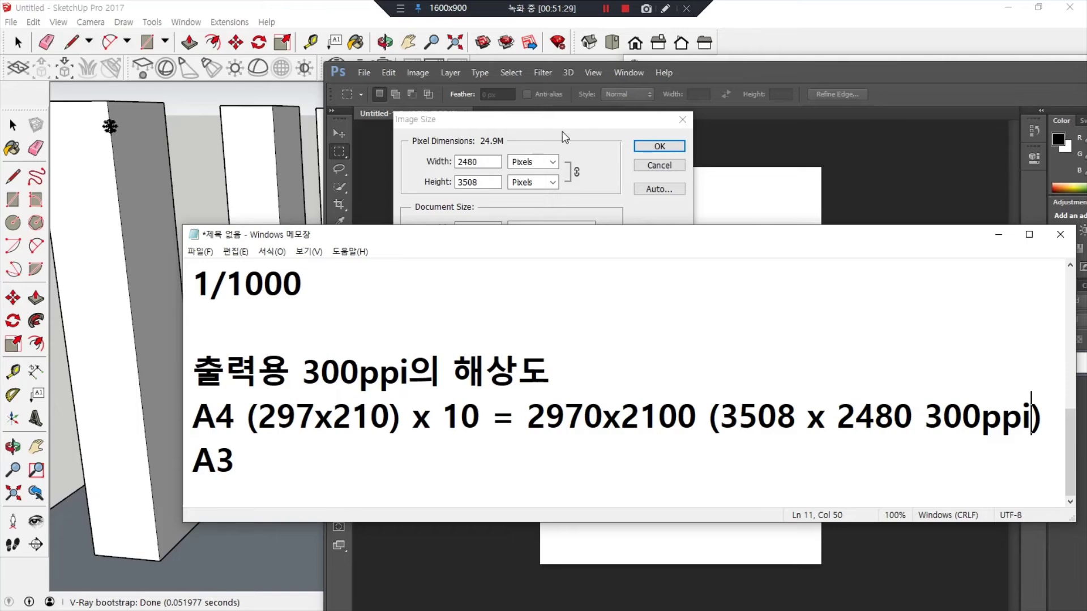
Return to Photoshop's Image Size settings, turn Resample Image off to check the document width units, and turn it back on
click(510, 120)
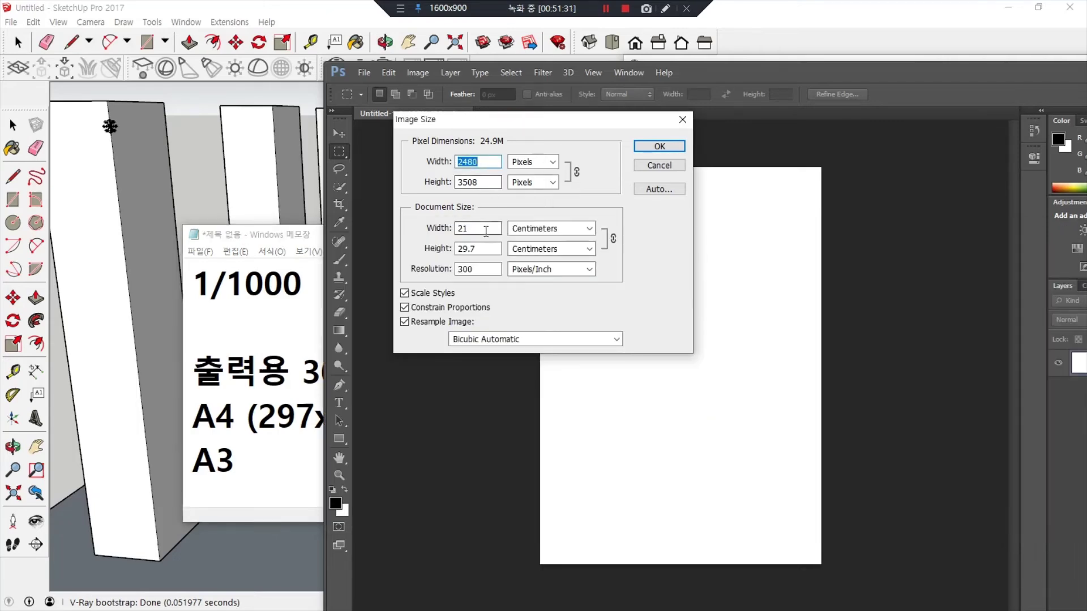
click(431, 322)
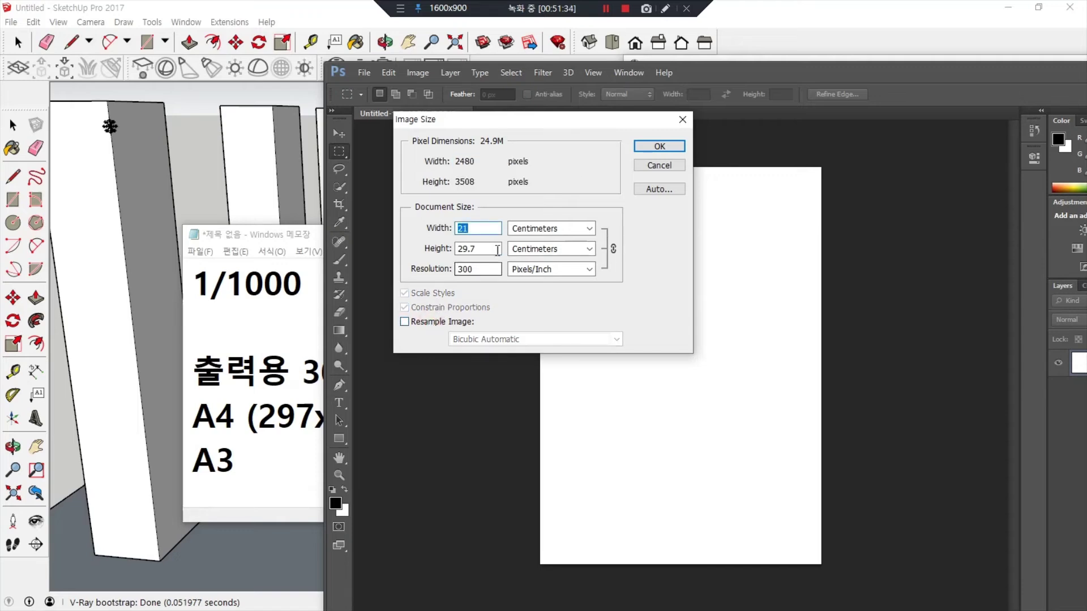
click(574, 229)
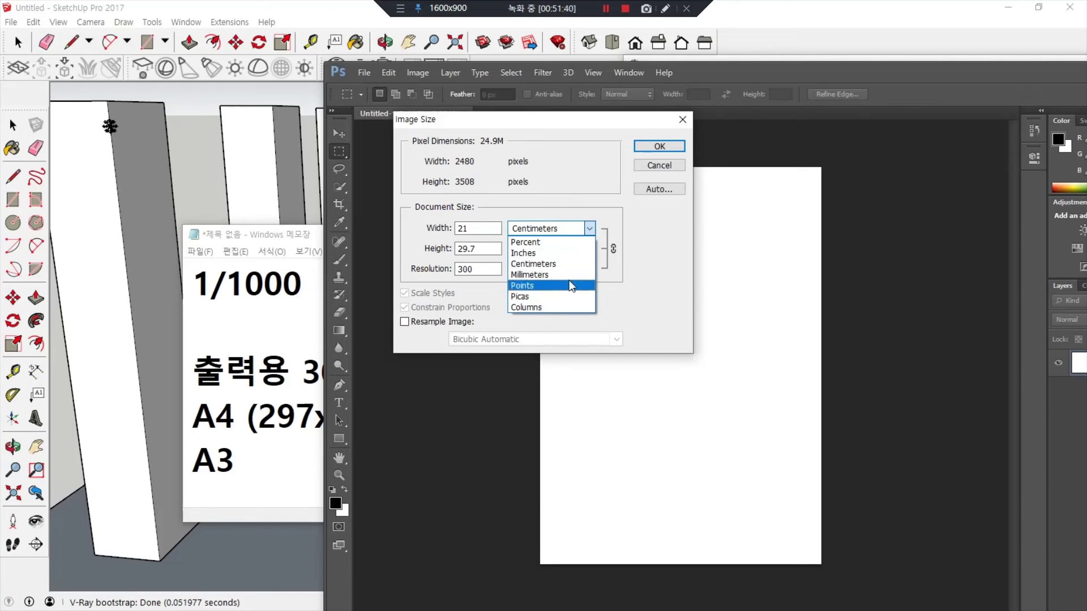
click(643, 250)
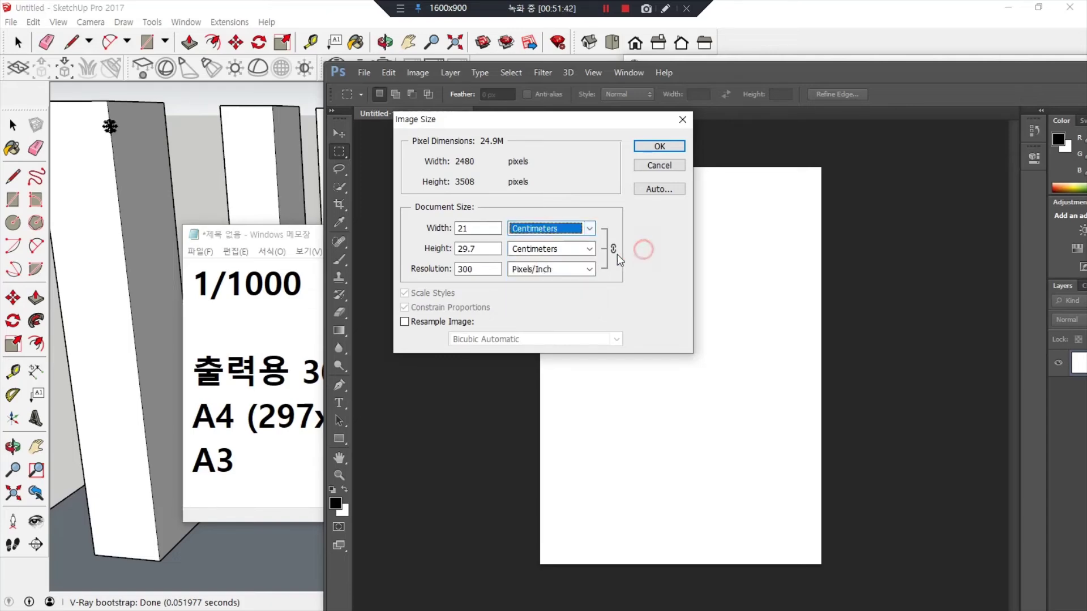
click(437, 322)
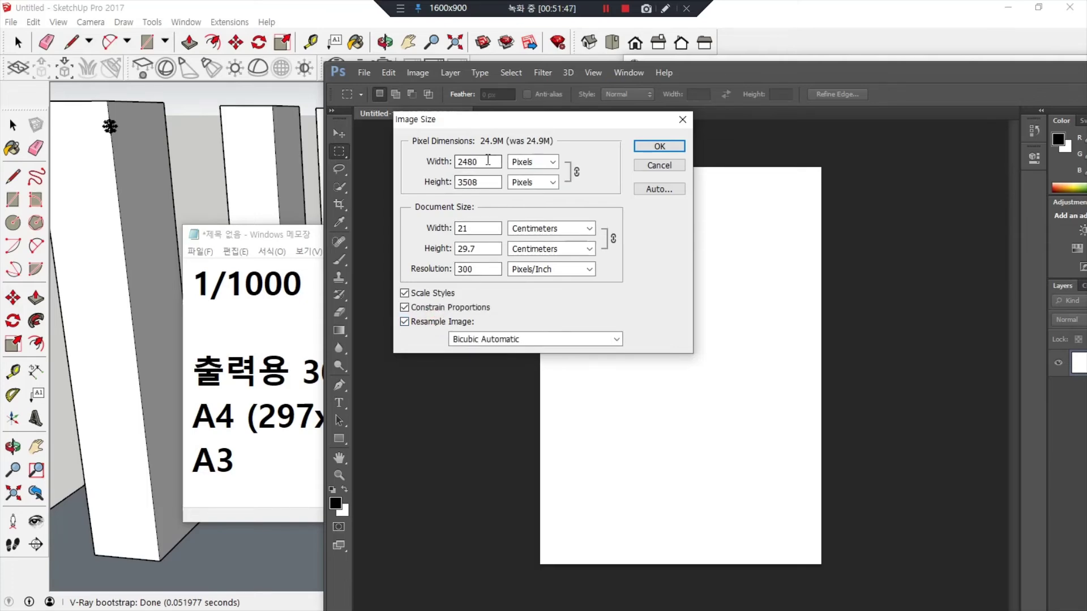
Try 2970 as the pixel width and as the pixel height, and reset the sizes by toggling Resample Image off and on
double_click(487, 162)
text(2970)
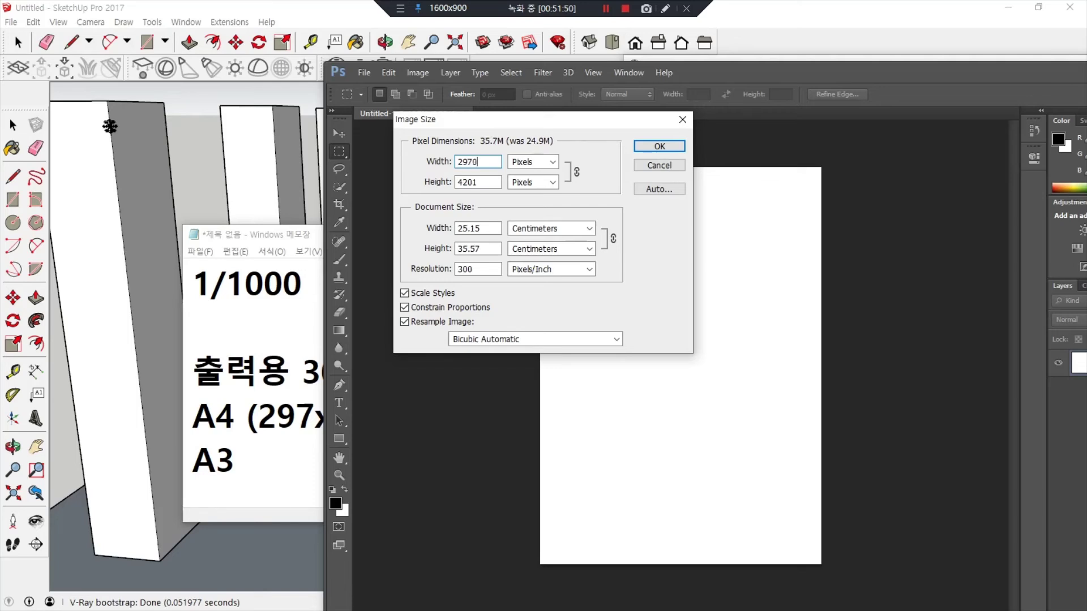
key(Tab)
key(Tab)
text(2970)
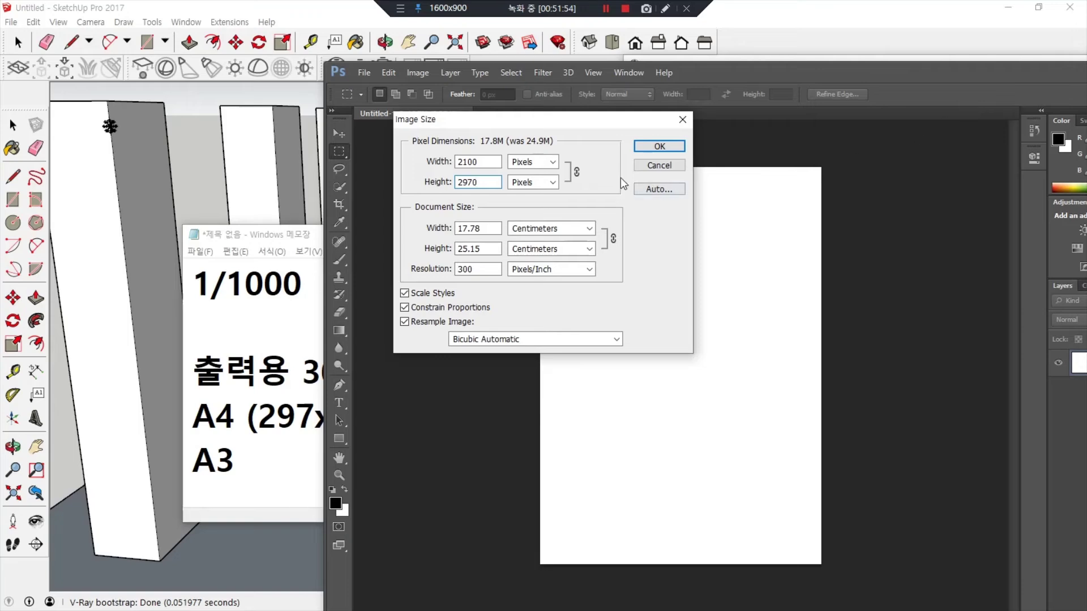
click(436, 321)
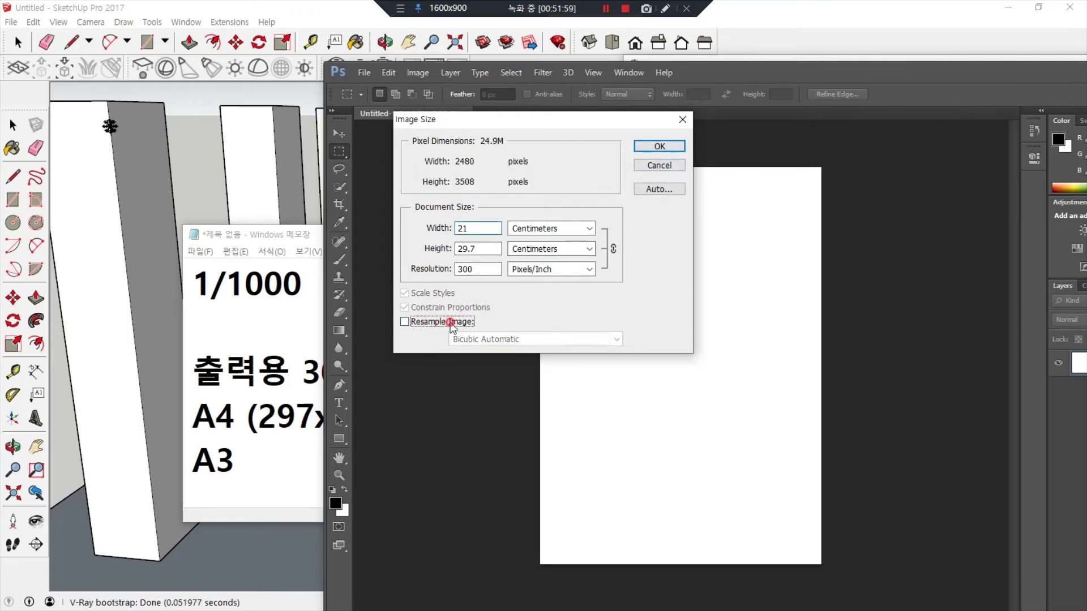
click(405, 321)
Set the pixel height to 2970 with the proportions constrained
key(Tab)
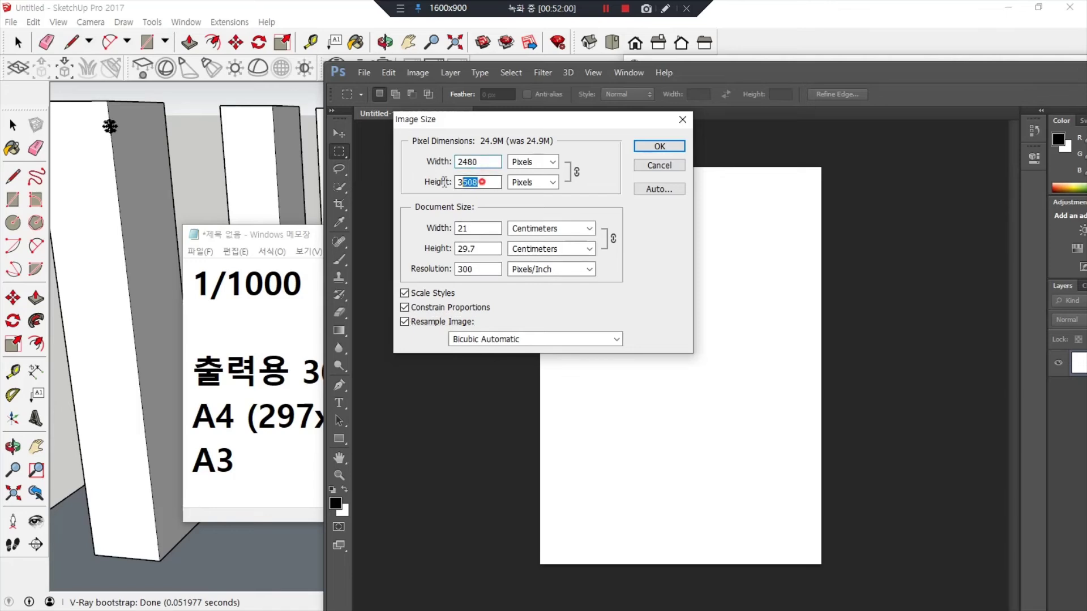
text(2970)
key(Tab)
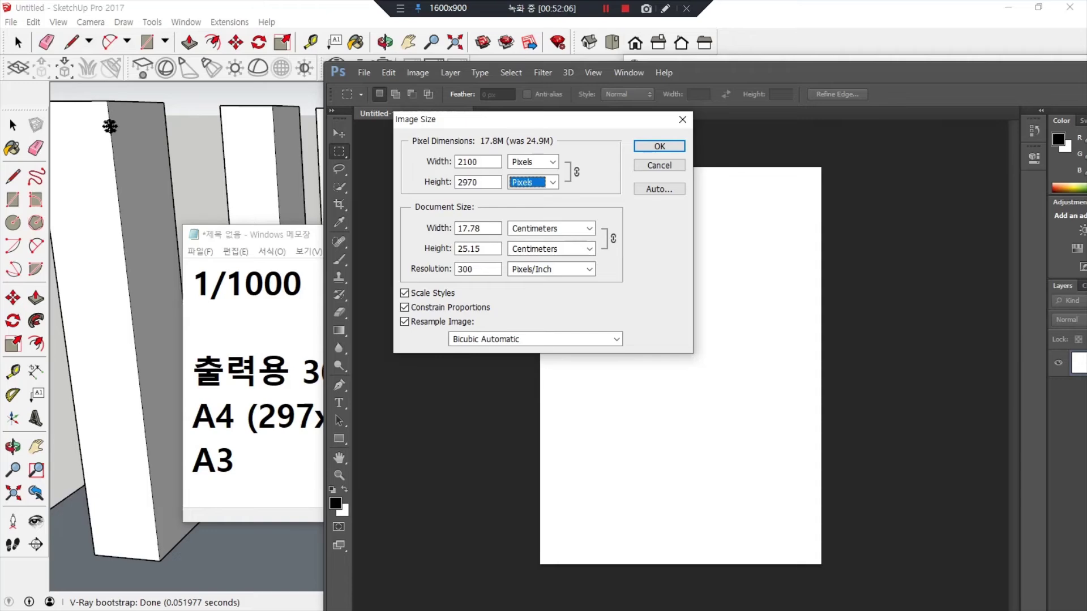
Switch to the Notepad notes, place the window below the document size values and insert "(25.15x17.78)" right after "2970x2100"
key(alt+Tab)
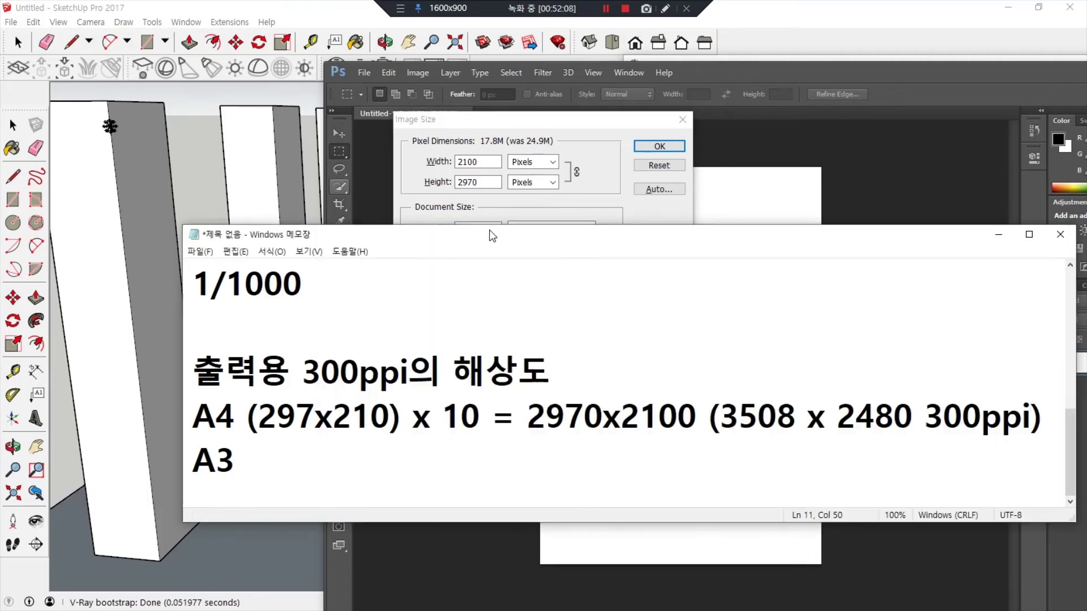
click(708, 523)
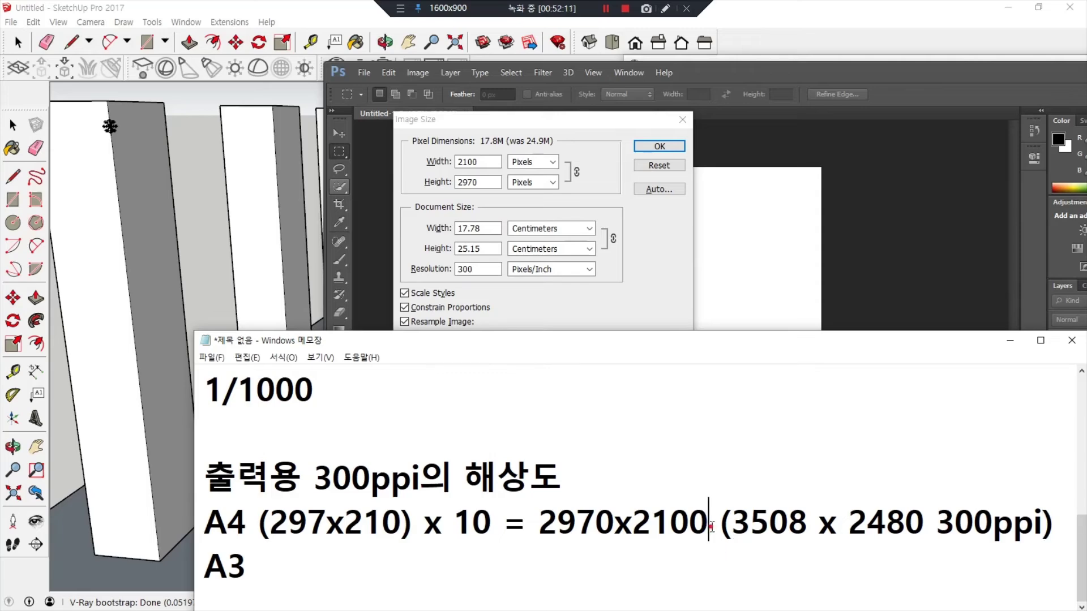
text(()
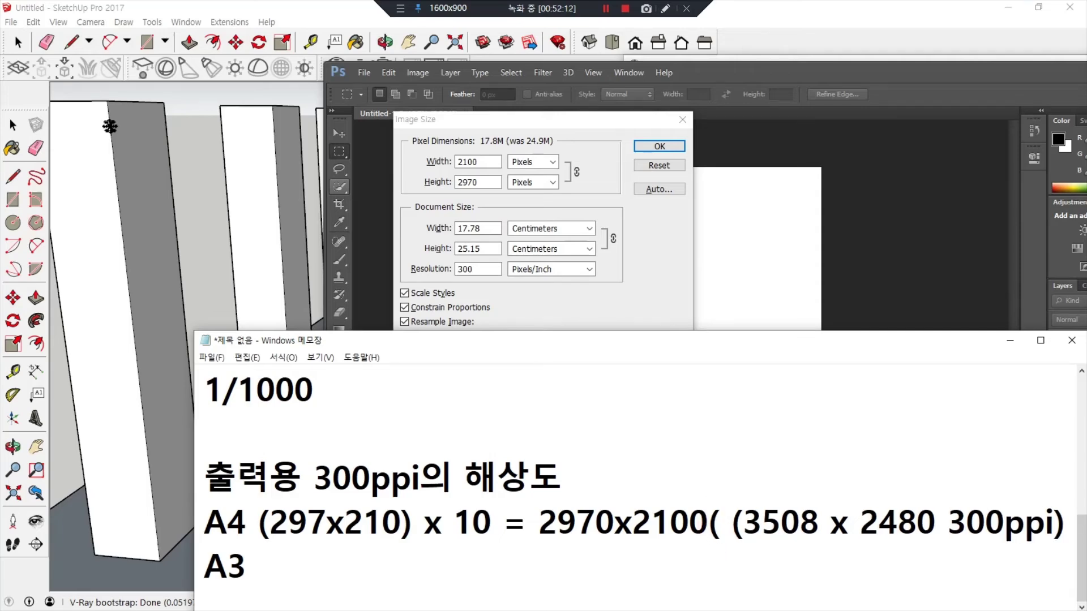
text(25.15)
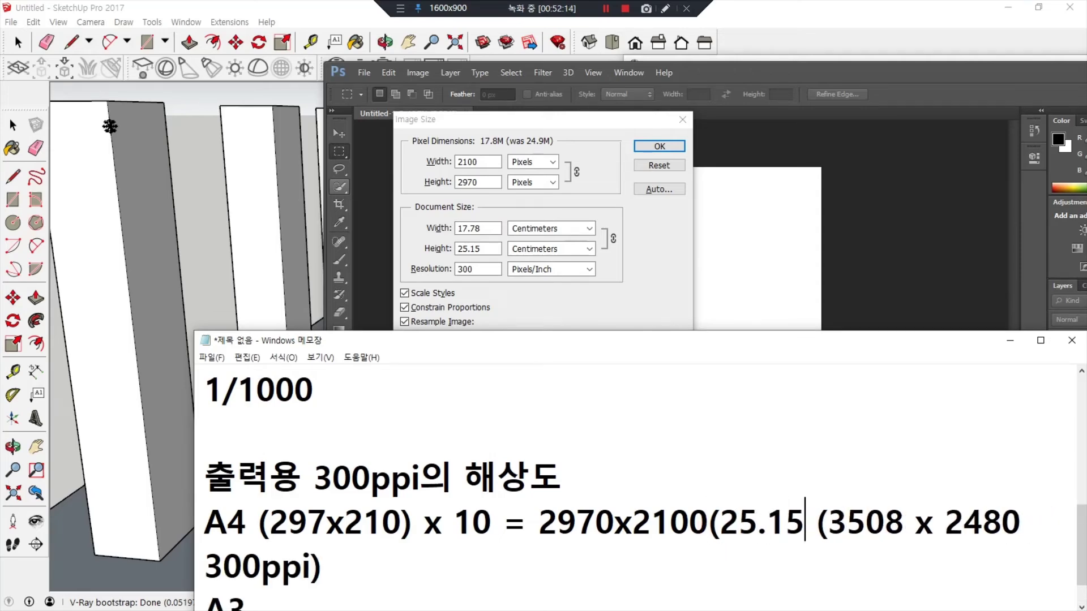
text(x)
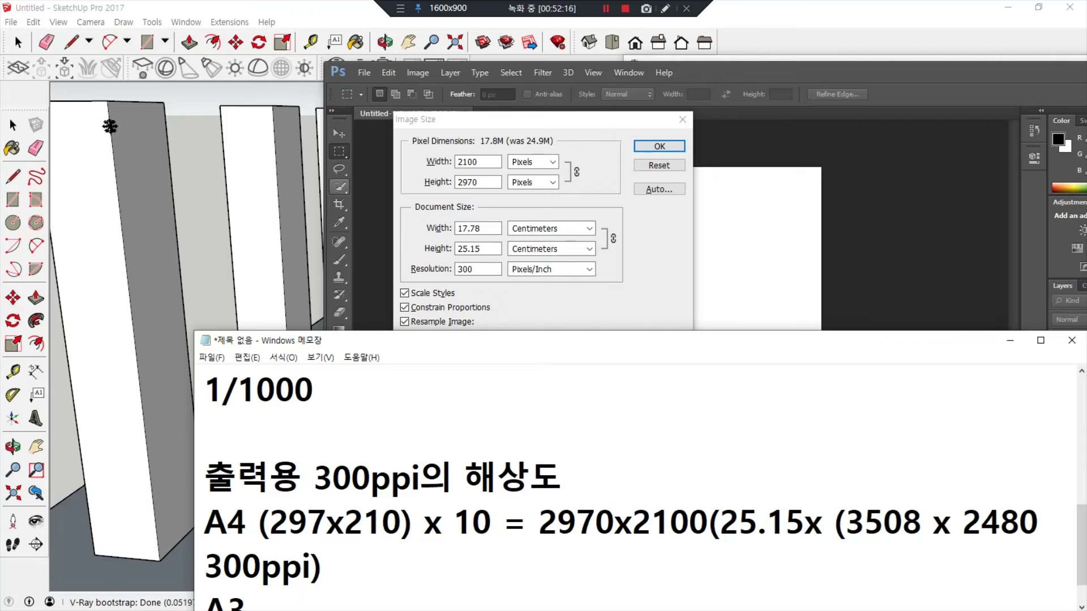
text(17.)
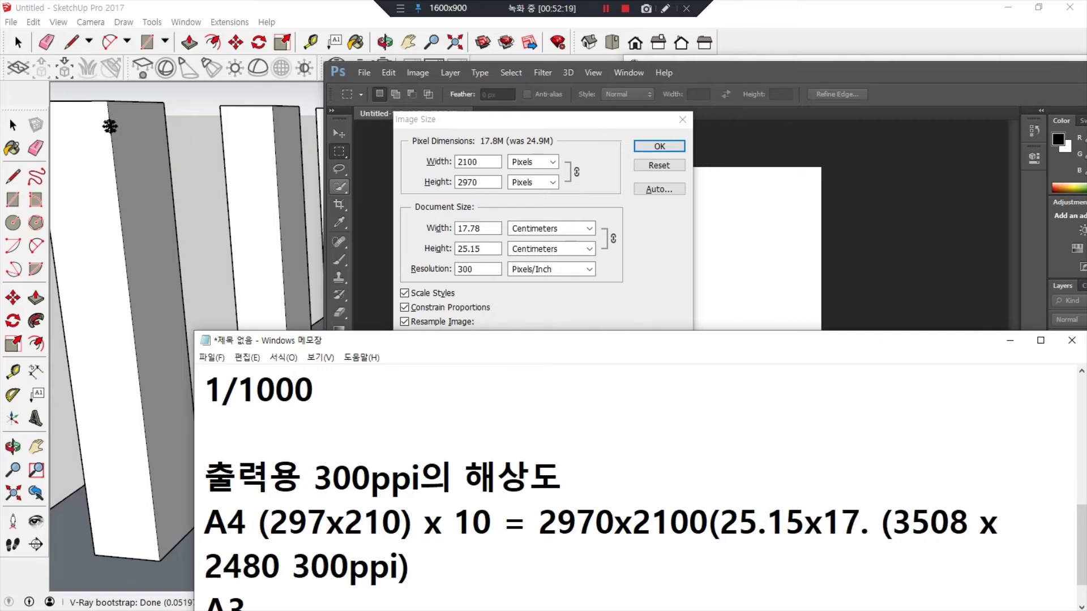
text(78)
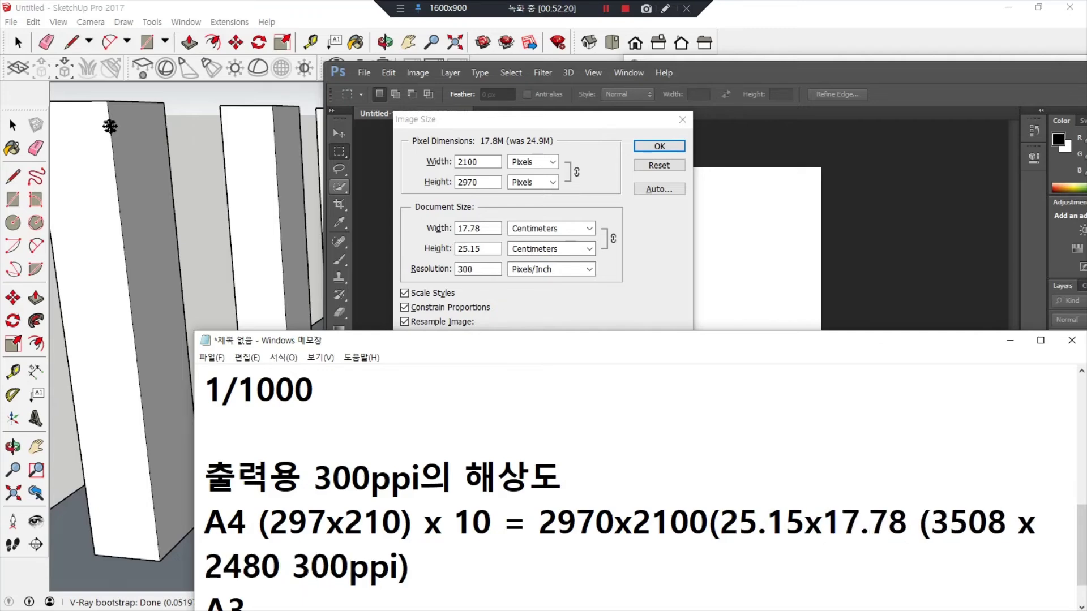
text())
Convert the added print size to millimetres by moving both decimal points, so that it reads "(251.5x177.8)"
key(ctrl+Left)
key(ctrl+Left)
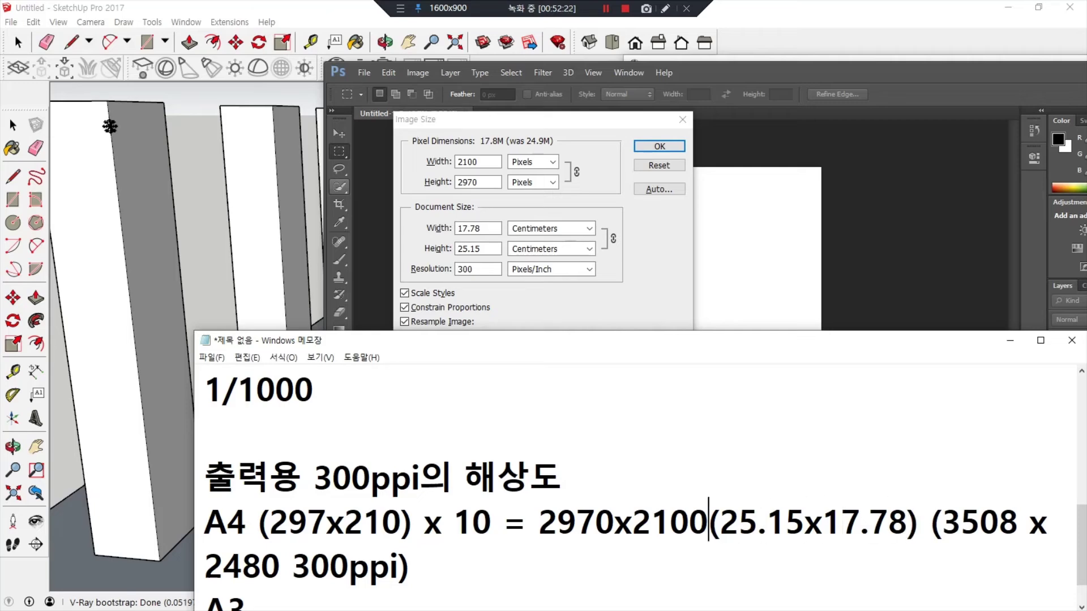
key(Right)
key(Right)
key(Right)
key(Delete)
key(Right)
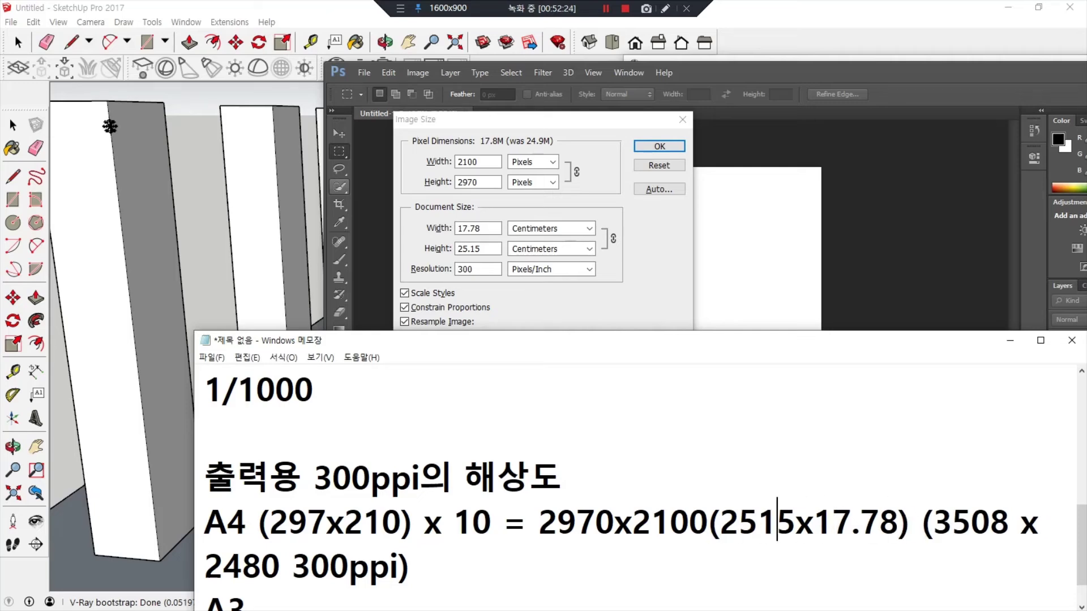
text(.)
key(Right)
key(Right)
key(Right)
key(Right)
key(Delete)
key(Right)
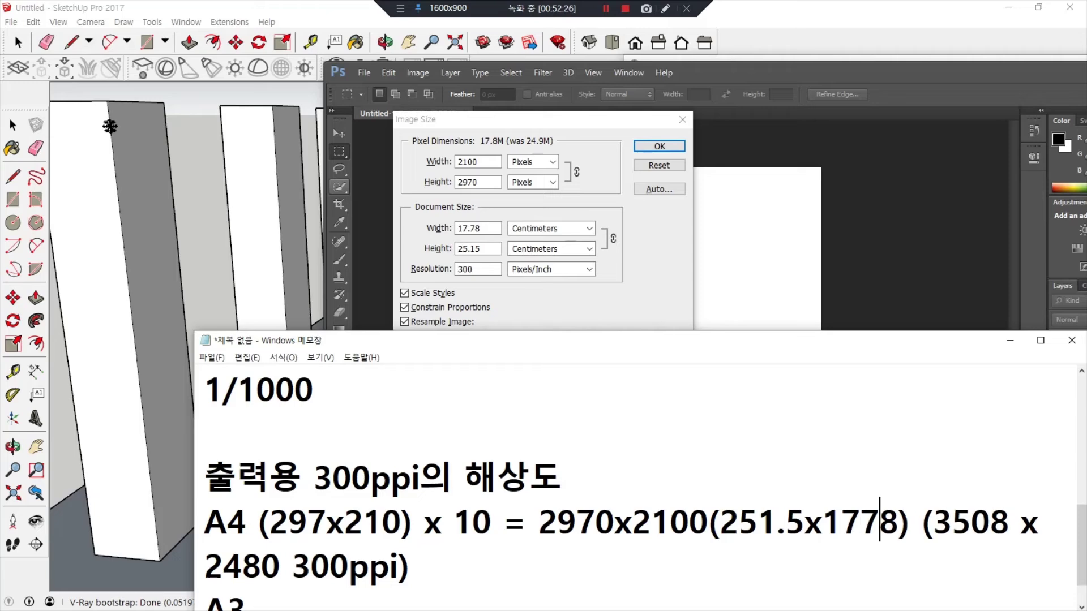
text(.)
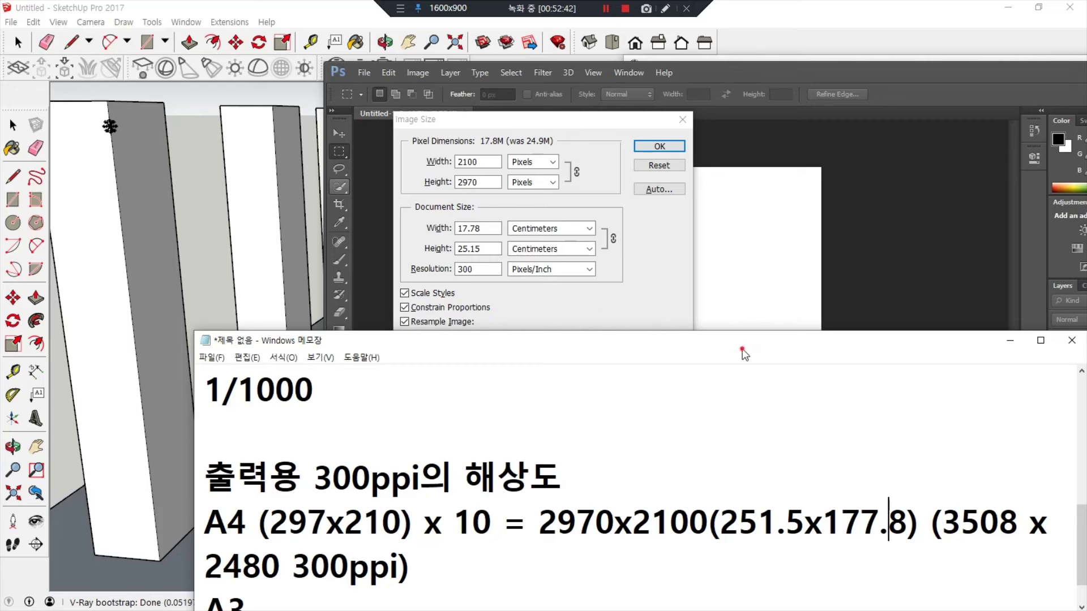
Move the notes window up, underline the "2970x2100(251.5x177.8)" and "(3508 x 2480 300ppi)" sizes on screen and clear the marks
drag(741, 343, 649, 137)
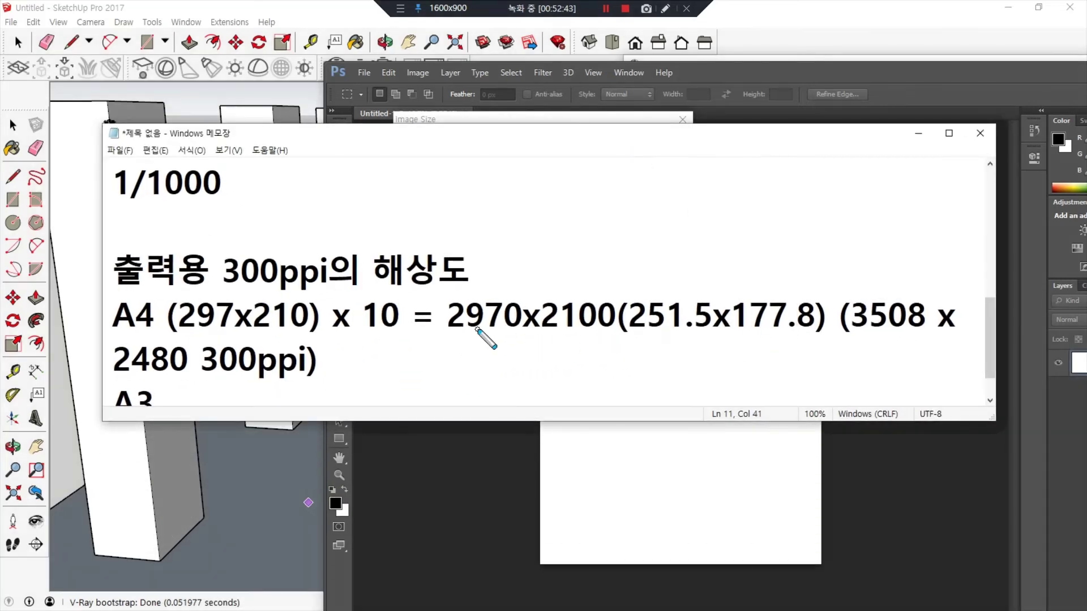
mouse_move(449, 334)
mouse_down()
mouse_move(834, 334)
mouse_move(448, 338)
mouse_up()
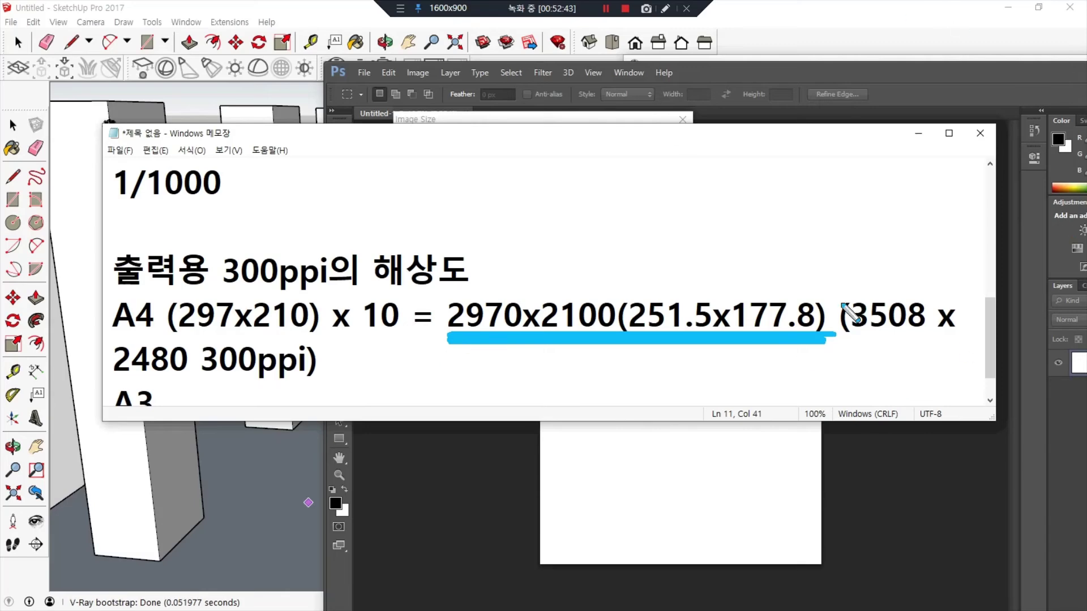
drag(844, 338, 959, 345)
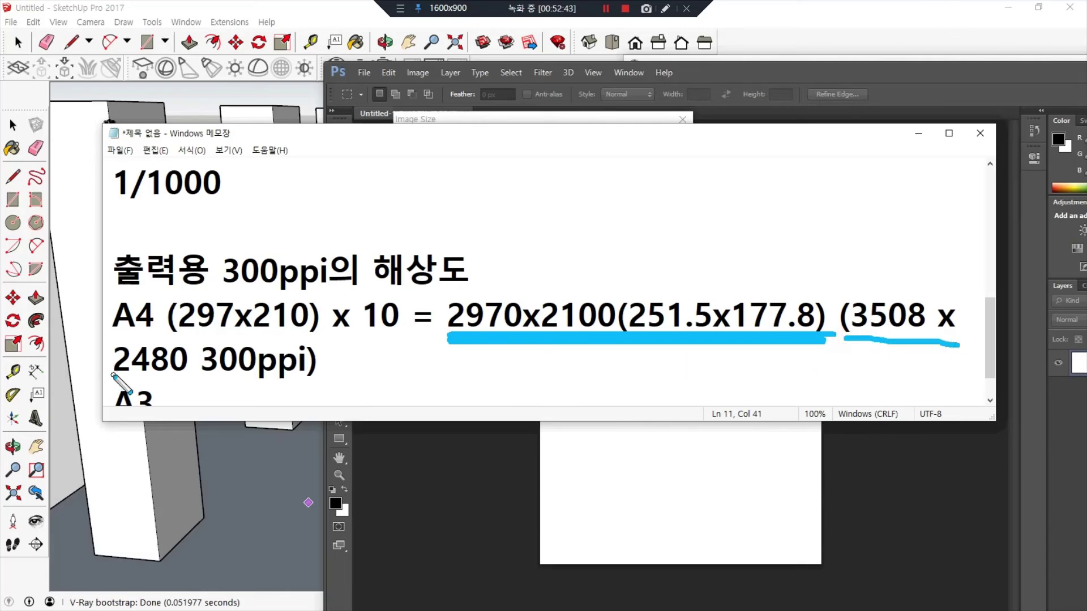
drag(112, 374, 304, 383)
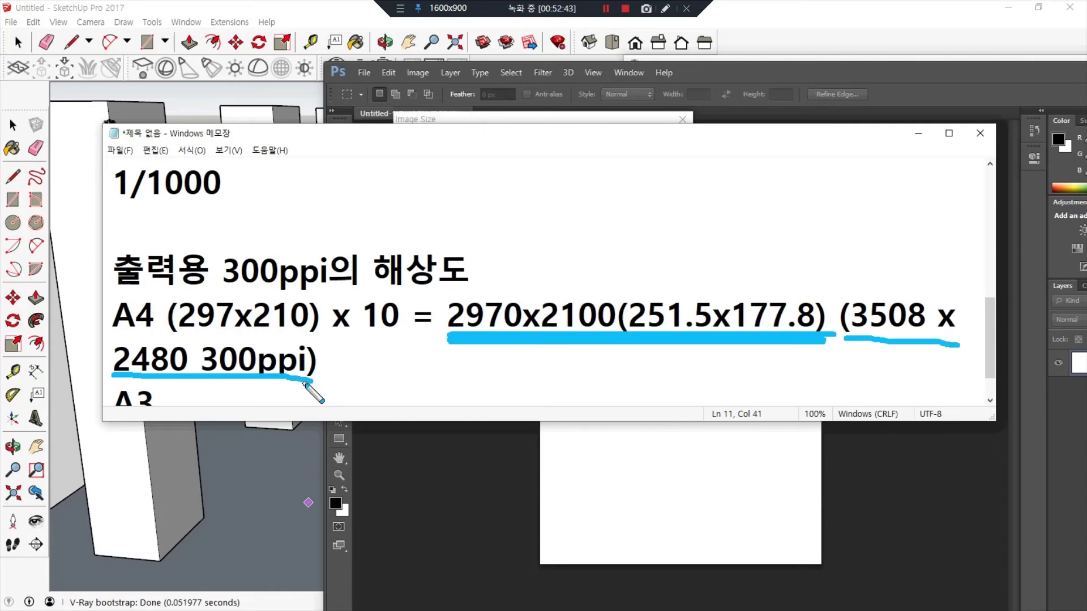
mouse_move(477, 343)
mouse_down()
mouse_move(706, 347)
mouse_move(782, 331)
mouse_up()
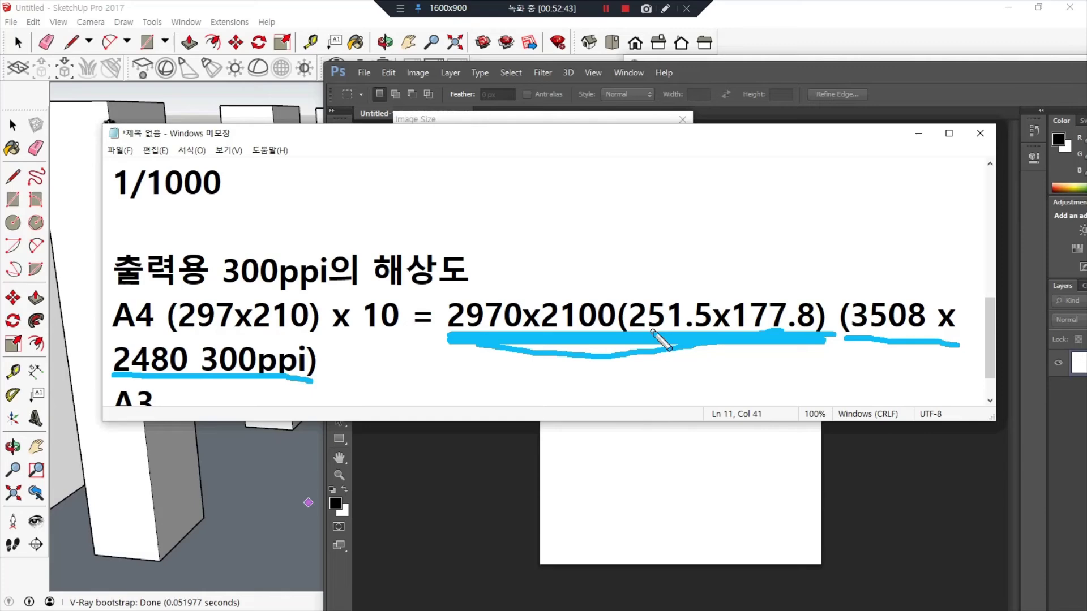
key(Delete)
Circle the 2970x2100 and 3508 x 2480 sizes in turn, clearing between marks, and underline the A4 formula and the A3 line
mouse_move(467, 339)
mouse_down()
mouse_move(463, 281)
mouse_move(598, 293)
mouse_move(606, 340)
mouse_move(458, 343)
mouse_up()
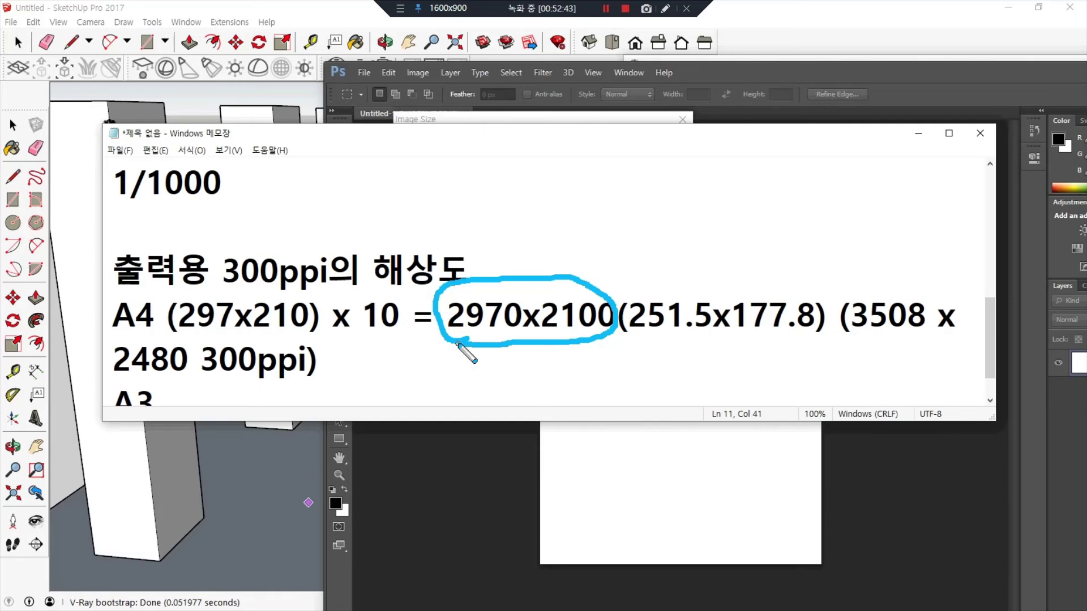
key(ctrl+z)
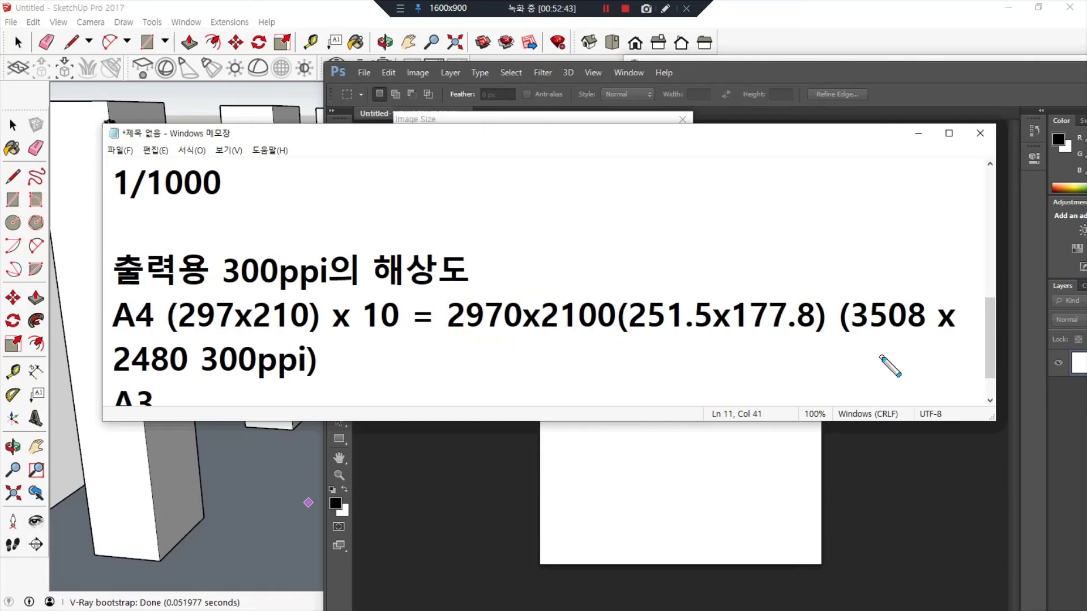
mouse_move(881, 357)
mouse_down()
mouse_move(937, 280)
mouse_move(580, 368)
mouse_move(113, 388)
mouse_move(380, 368)
mouse_up()
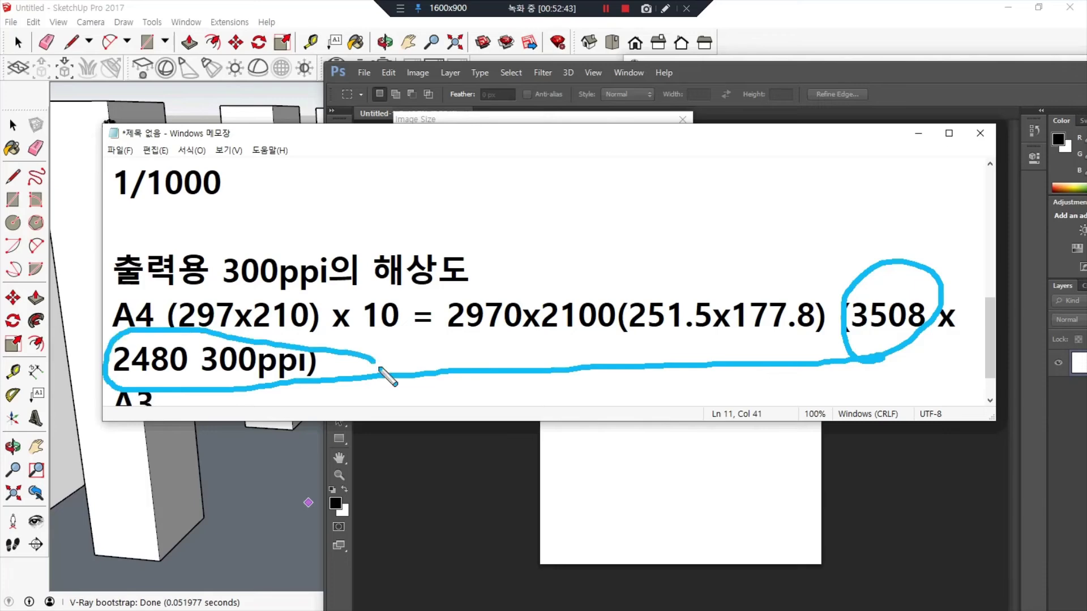
key(ctrl+z)
mouse_move(514, 359)
mouse_down()
mouse_move(438, 348)
mouse_move(640, 300)
mouse_move(501, 350)
mouse_move(513, 359)
mouse_move(475, 358)
mouse_up()
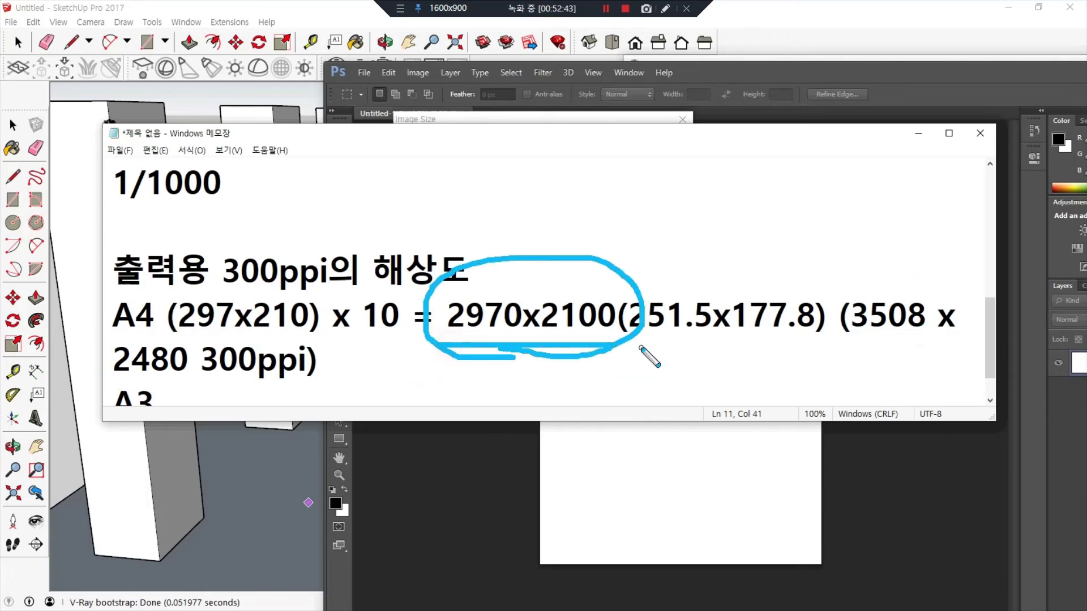
drag(644, 348, 391, 348)
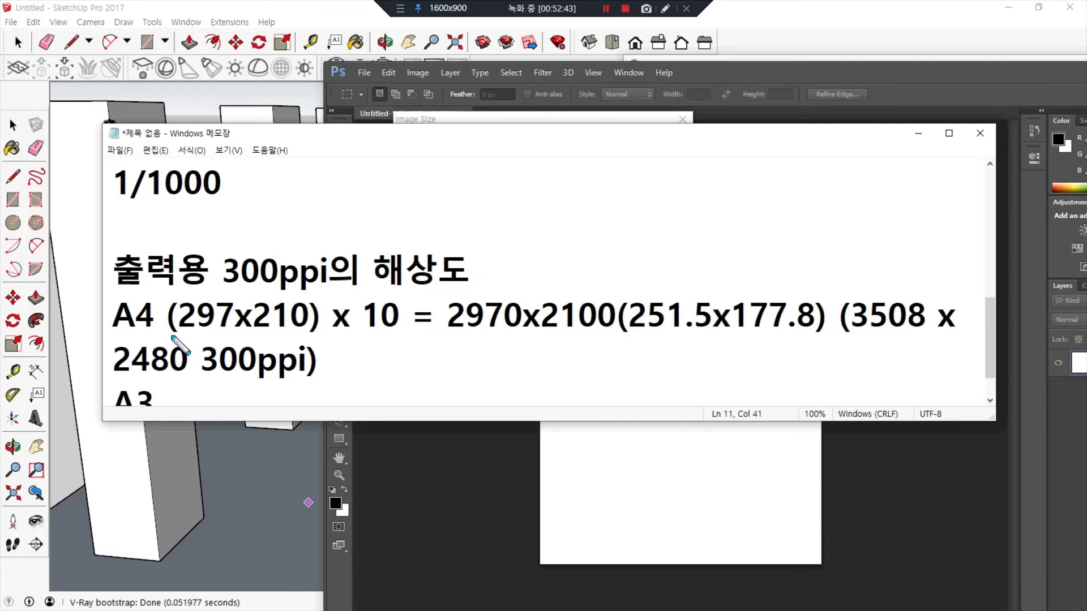
drag(169, 336, 412, 335)
drag(160, 412, 369, 412)
Cancel the Image Size changes, move and close the Photoshop window, and return to the SketchUp model
click(782, 69)
click(660, 165)
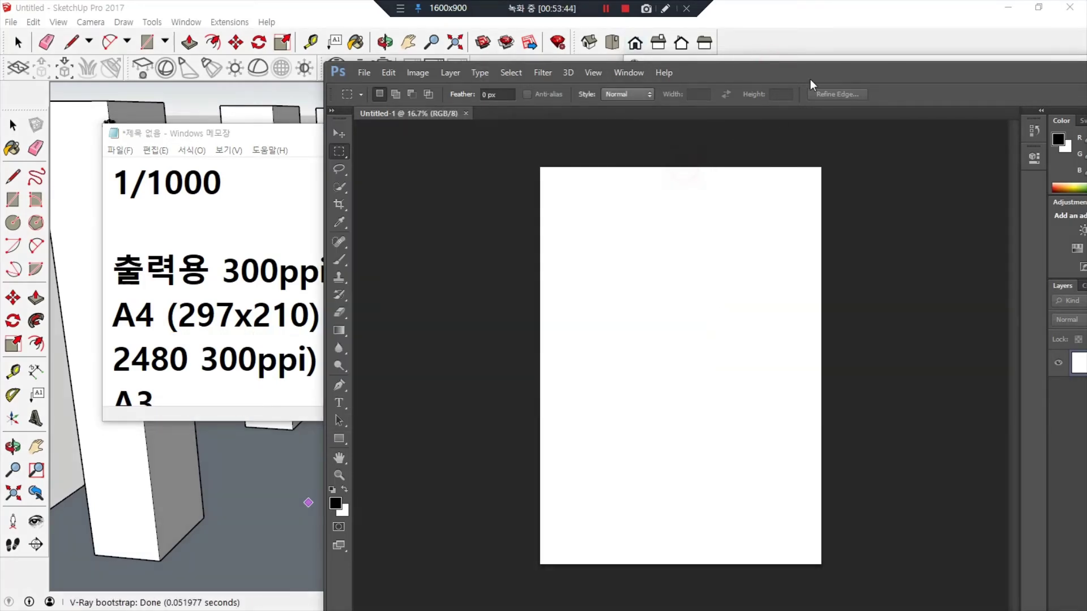
drag(810, 79, 638, 208)
click(670, 208)
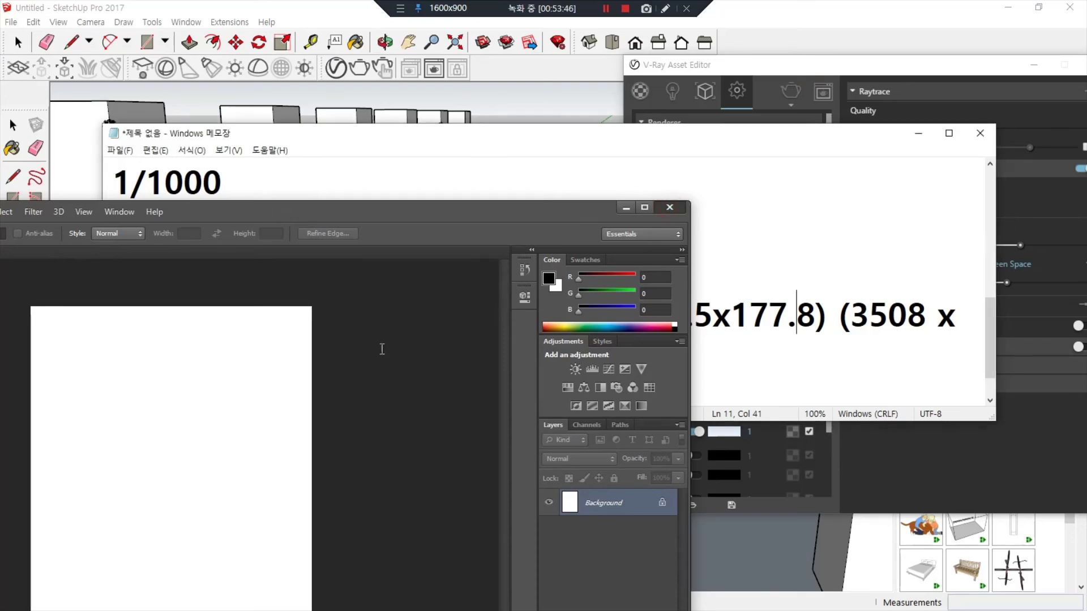
click(242, 6)
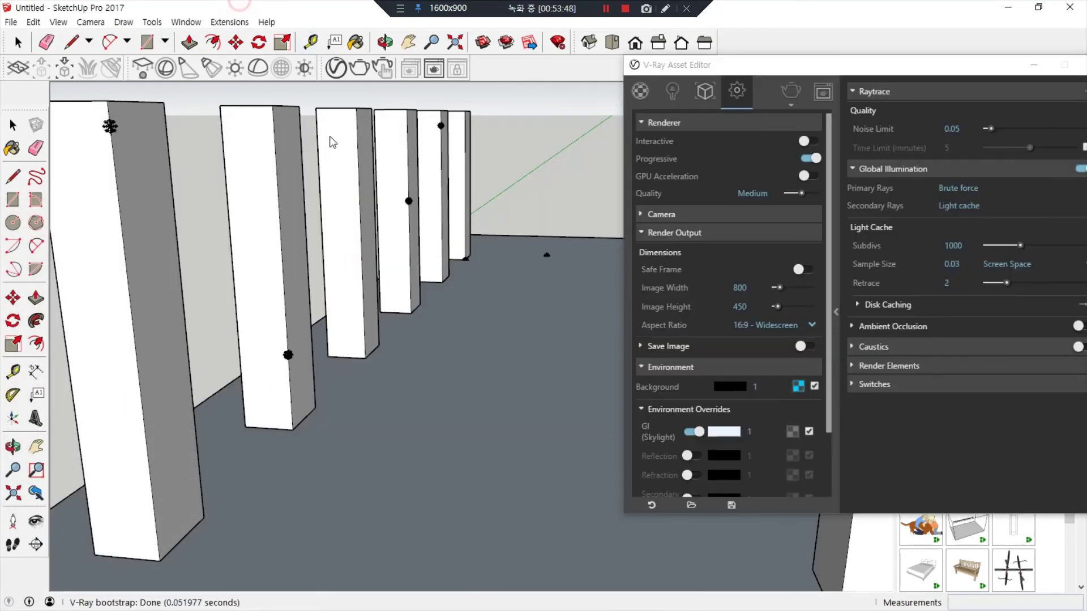
Set the Image Width of the V-Ray render output to 2970, keeping the 16:9 - Widescreen aspect ratio
mouse_move(768, 309)
mouse_down()
mouse_move(731, 329)
mouse_move(781, 327)
mouse_up()
double_click(740, 287)
text(2970)
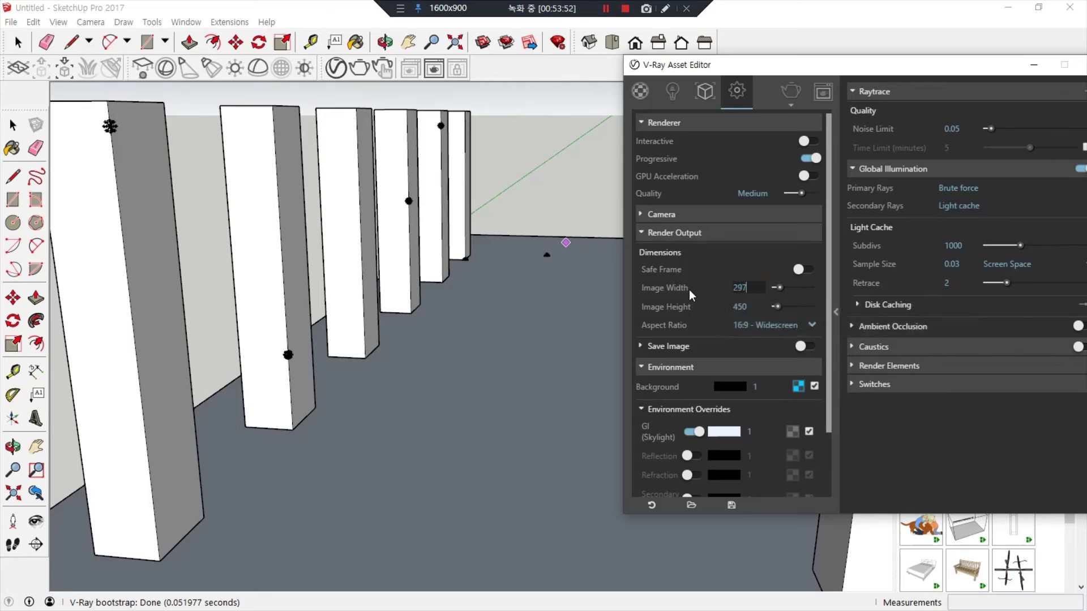
key(Return)
Underline the Save Image option on screen, then switch the option on and off again
mouse_move(624, 360)
mouse_down()
mouse_move(826, 360)
mouse_move(602, 360)
mouse_up()
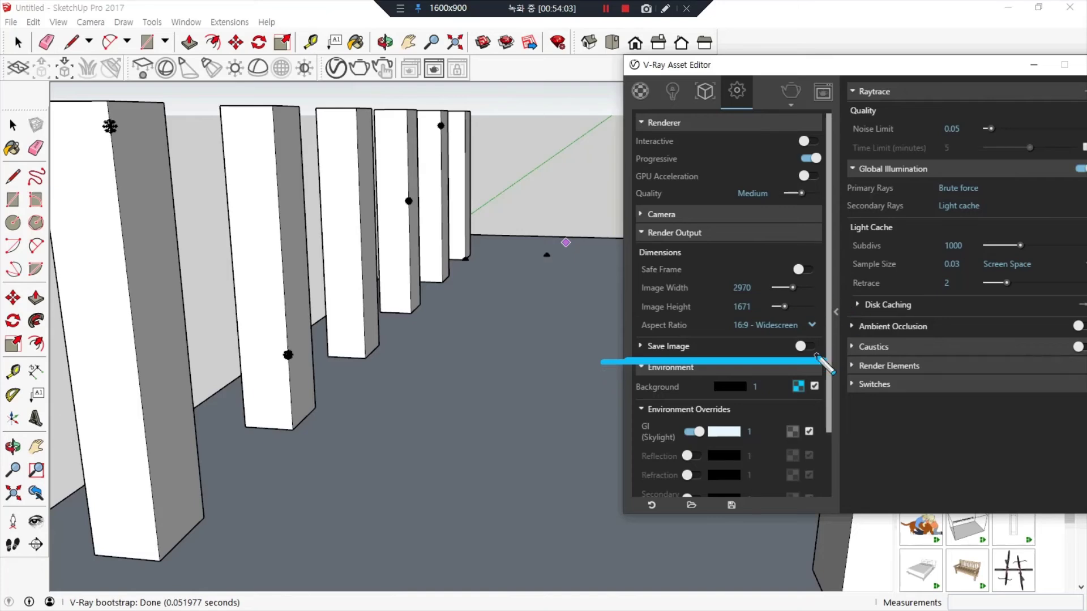
click(806, 346)
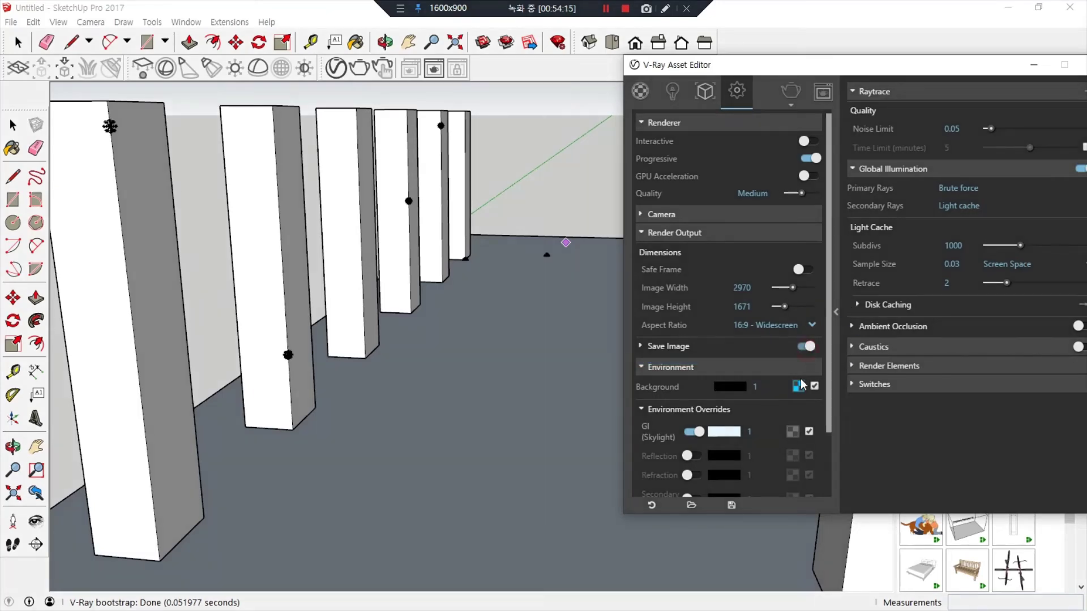
click(806, 346)
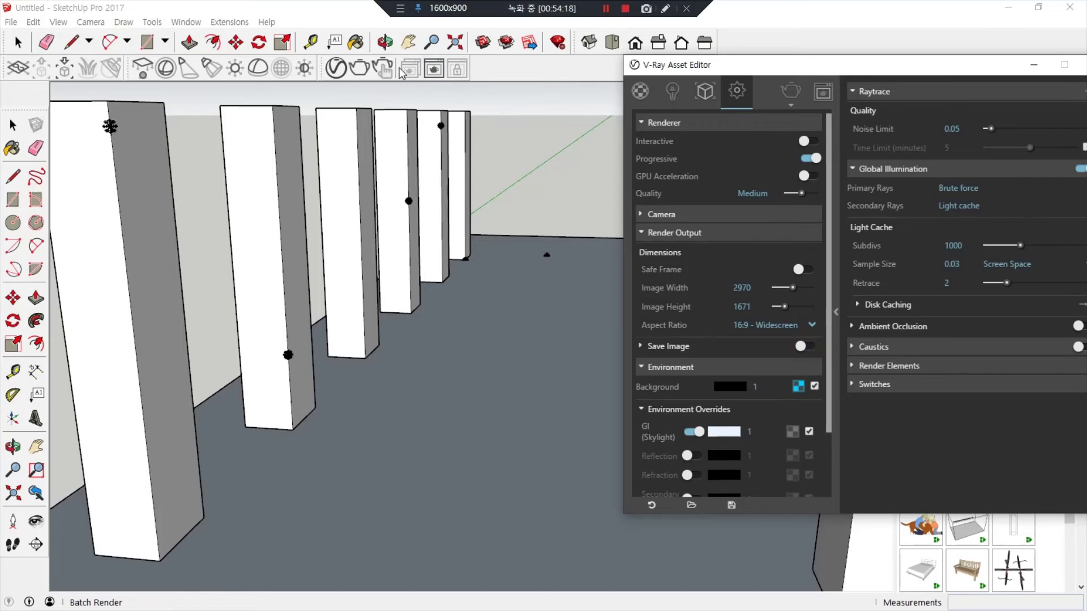
Show the V-Ray frame buffer, open its save-image dialog to view it, and close the dialog without saving
click(434, 68)
drag(462, 129, 495, 139)
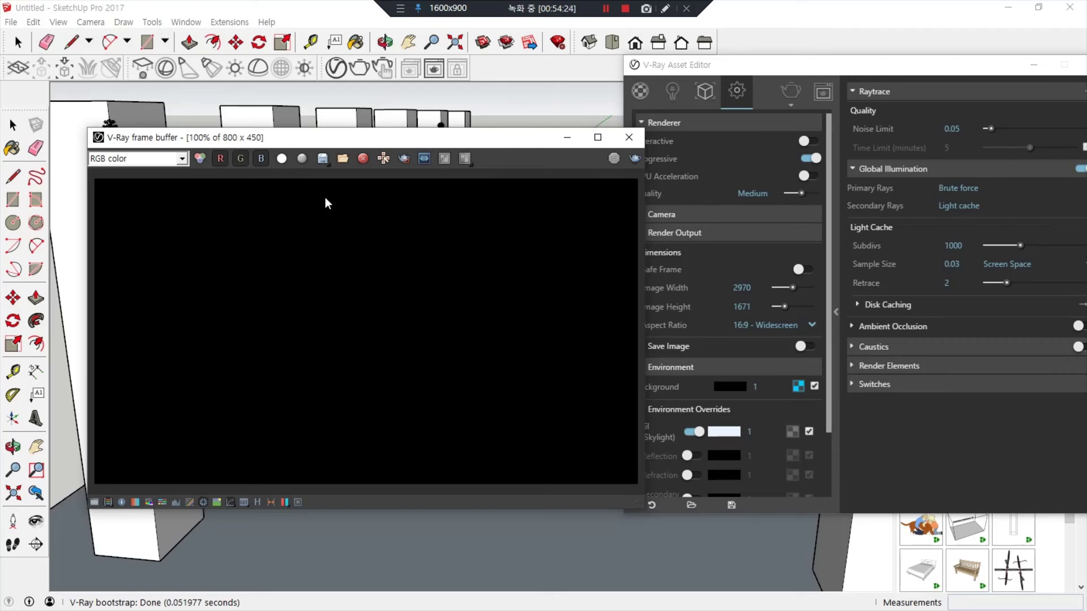
click(323, 161)
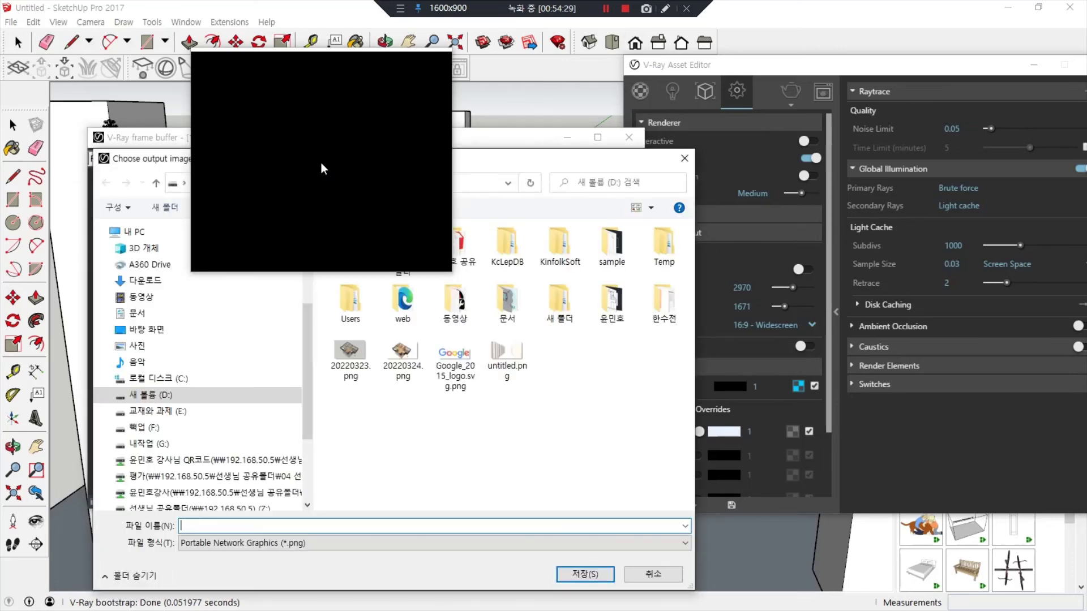
drag(321, 169, 376, 370)
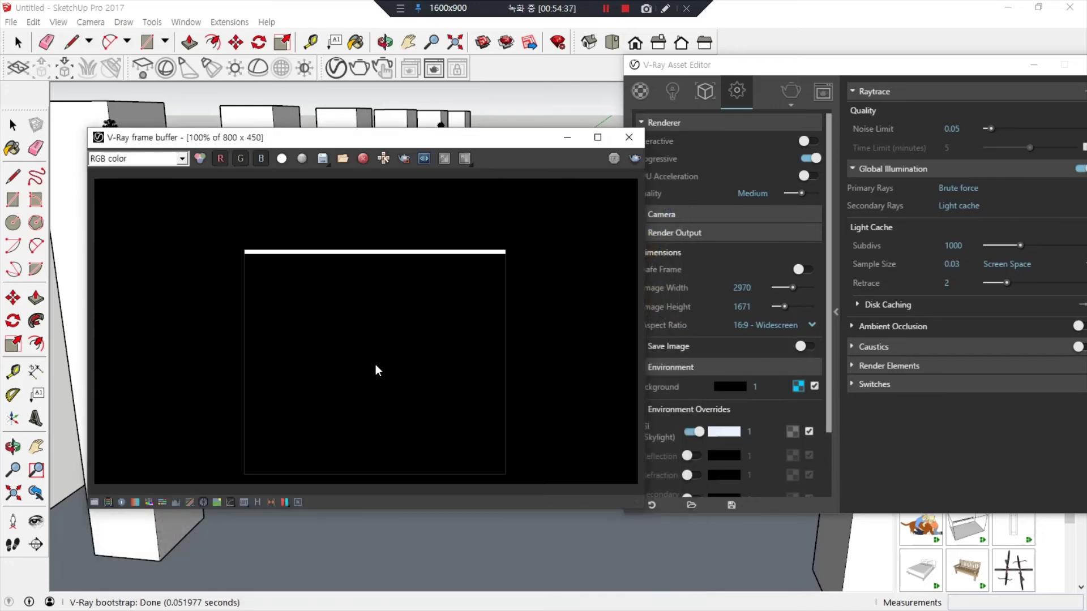
drag(375, 364, 445, 359)
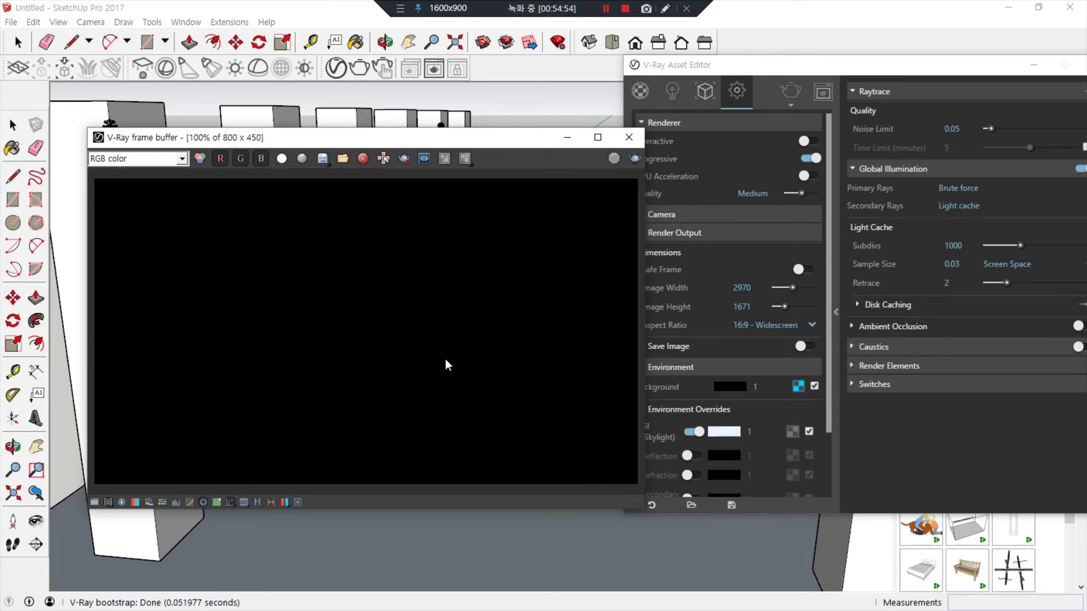
Enable Save Image in the render output, expand it and open its output file dialog to show the available file types
click(804, 347)
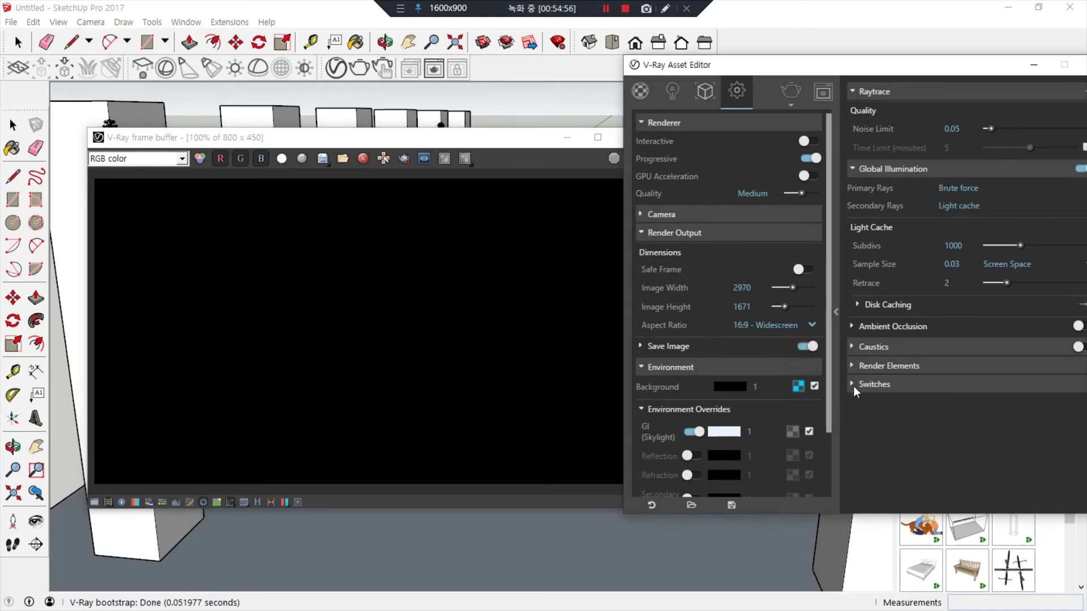
click(642, 346)
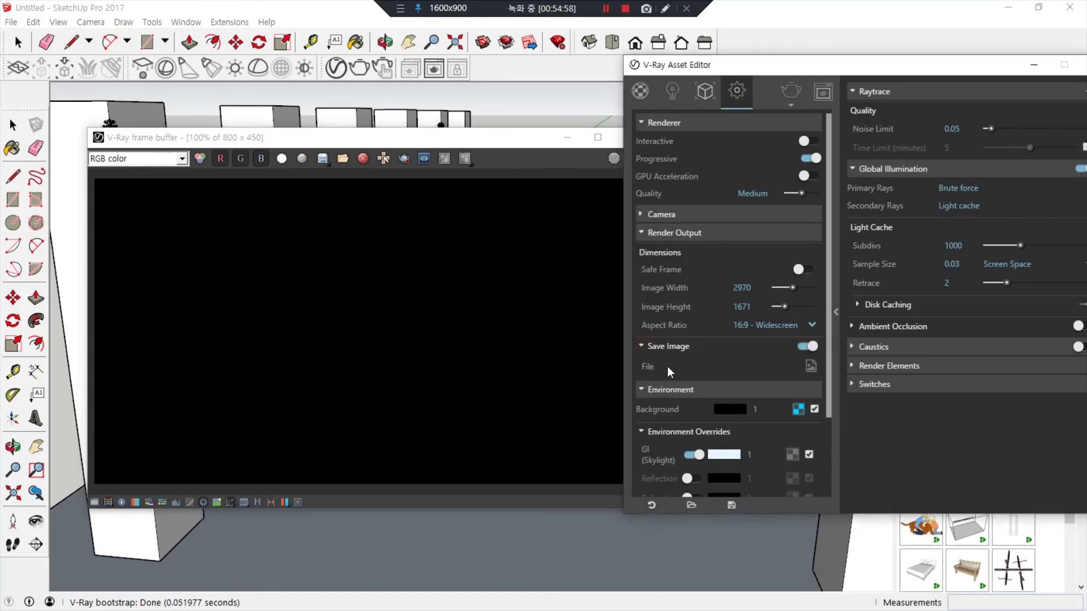
click(811, 367)
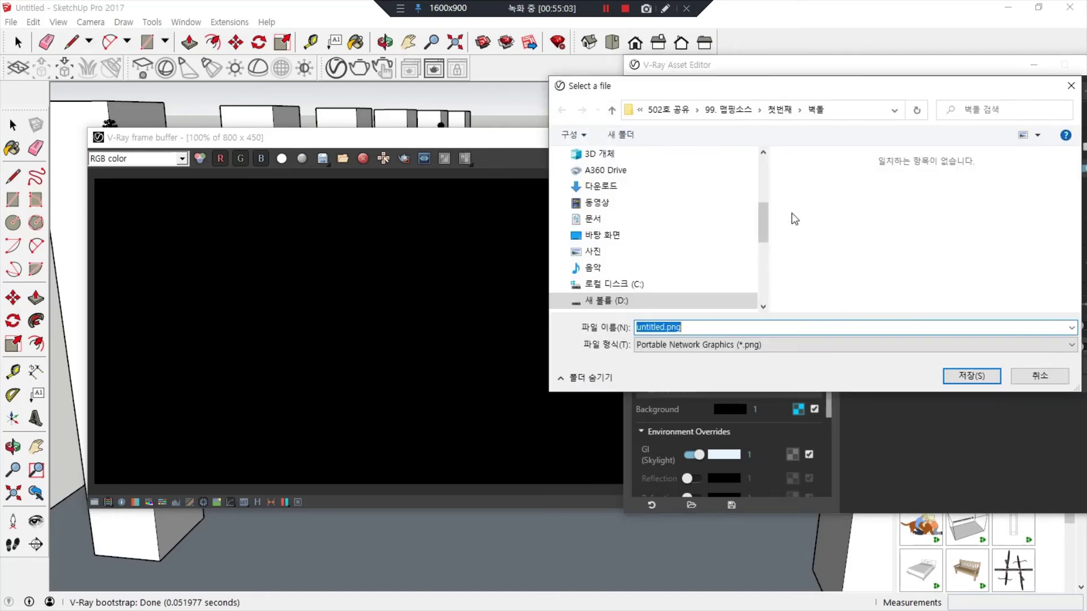
click(1005, 345)
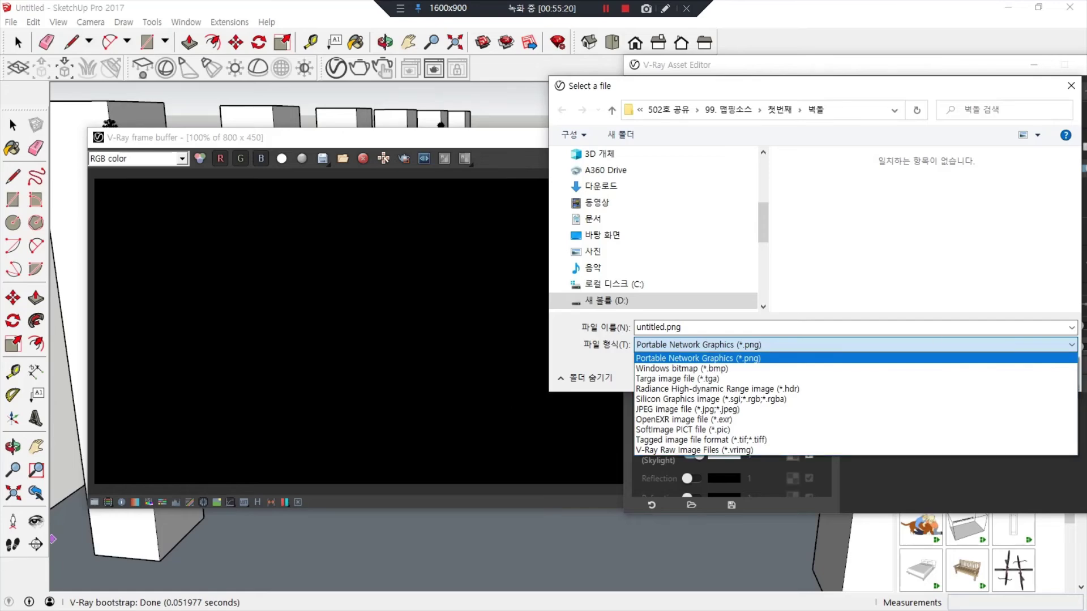
Switch to the Notepad notes and add the lines "8bit", "16bit", "24bit" and "32bit" below A3, after a blank line
key(alt+Tab)
scroll(405, 364, down, 1)
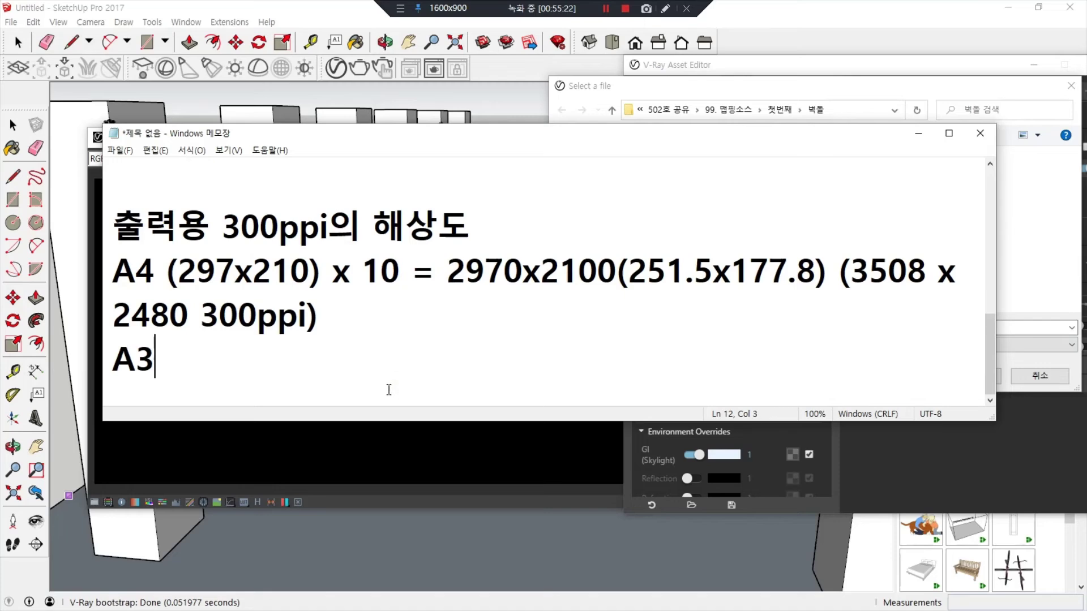
key(Return)
key(Return)
text(8)
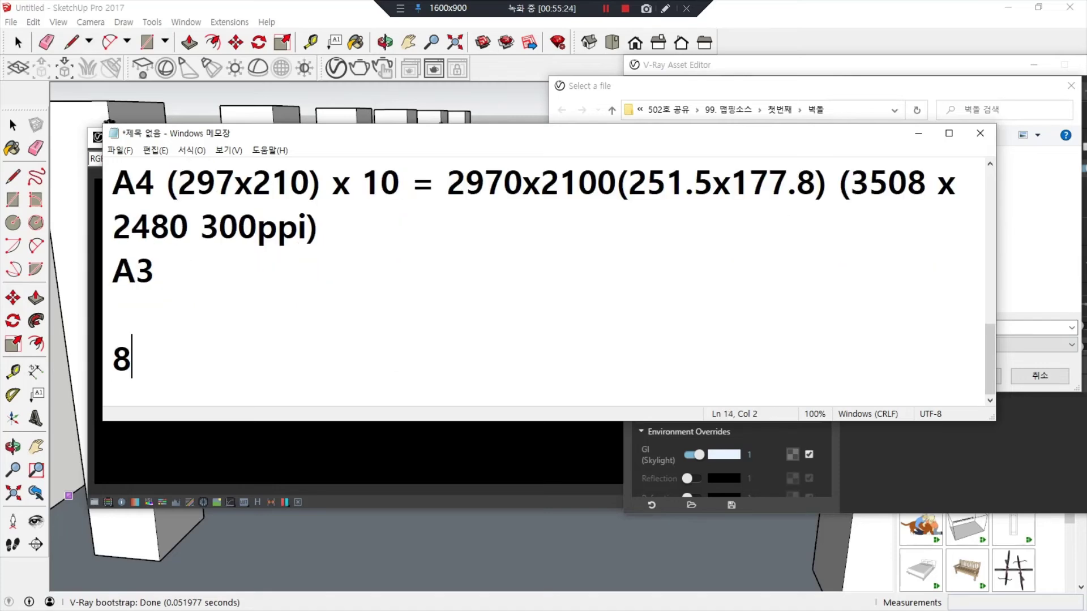
text(bit)
key(Return)
text(1)
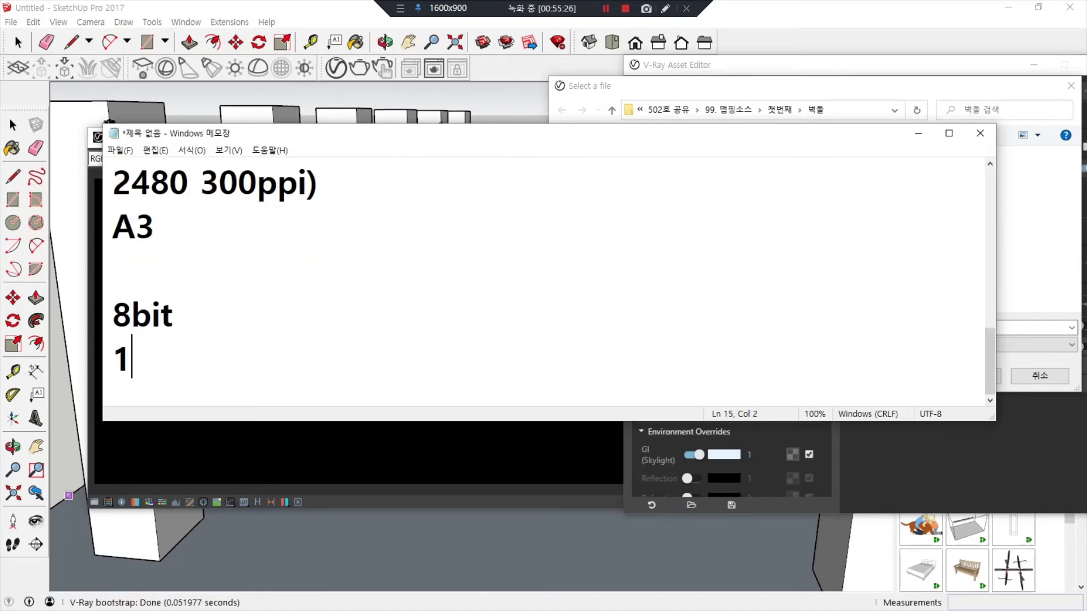
text(6bit)
key(Return)
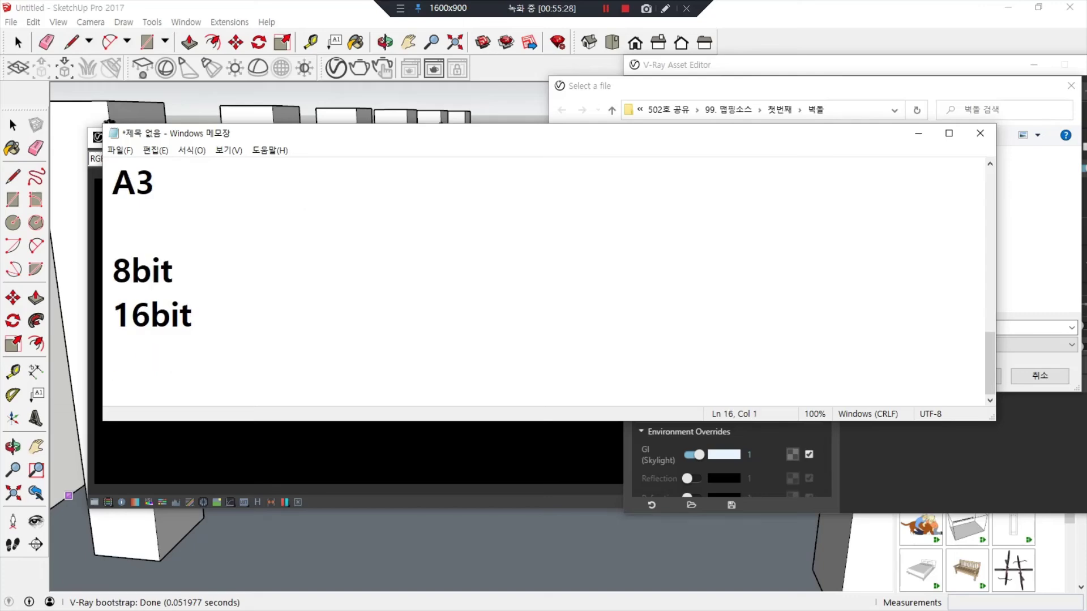
text(24bit)
key(Return)
text(3)
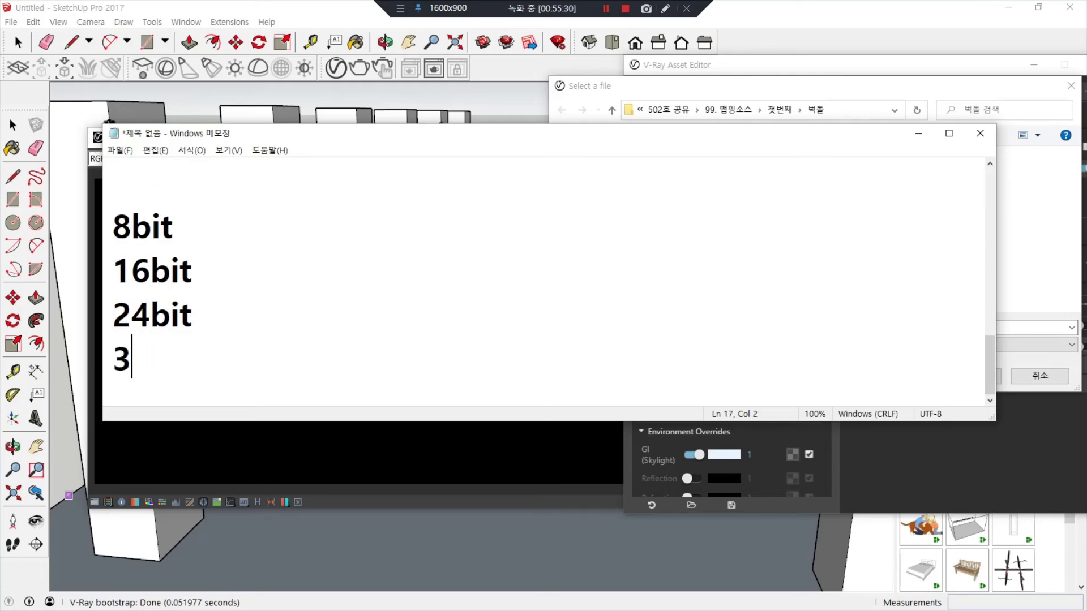
text(2bit)
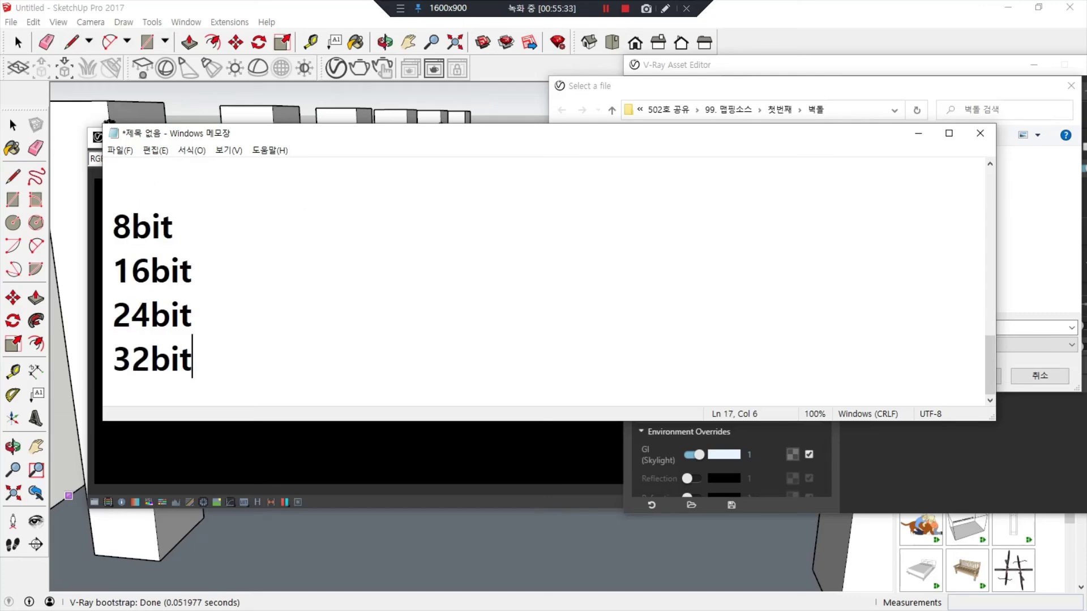
Extend the 32bit line so that it reads "32bit (24bit + 8bit (투명도)) = png, tga"
text( (24)
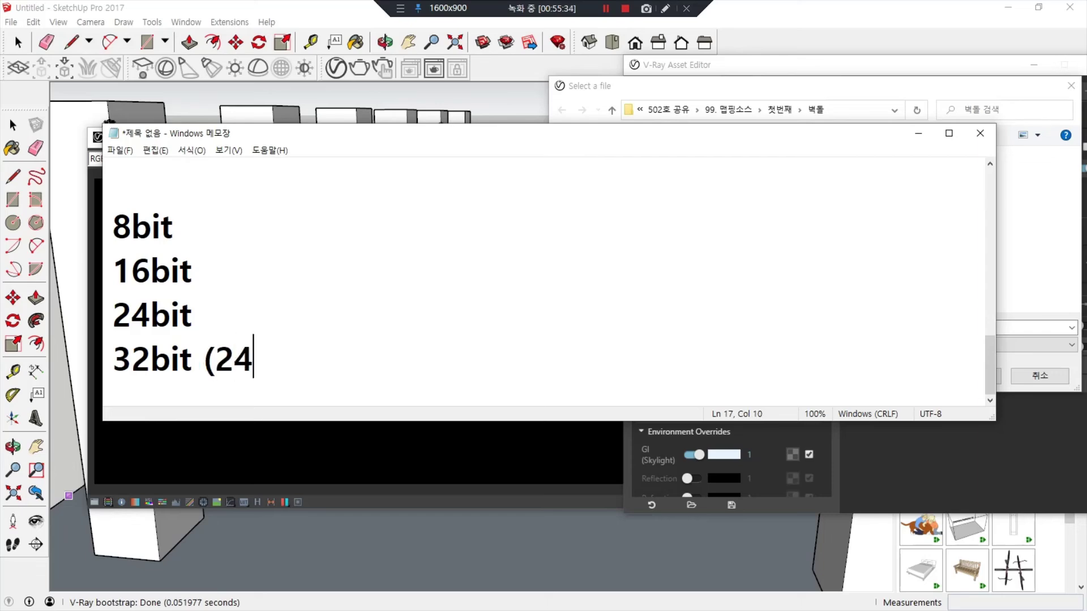
text(bit + )
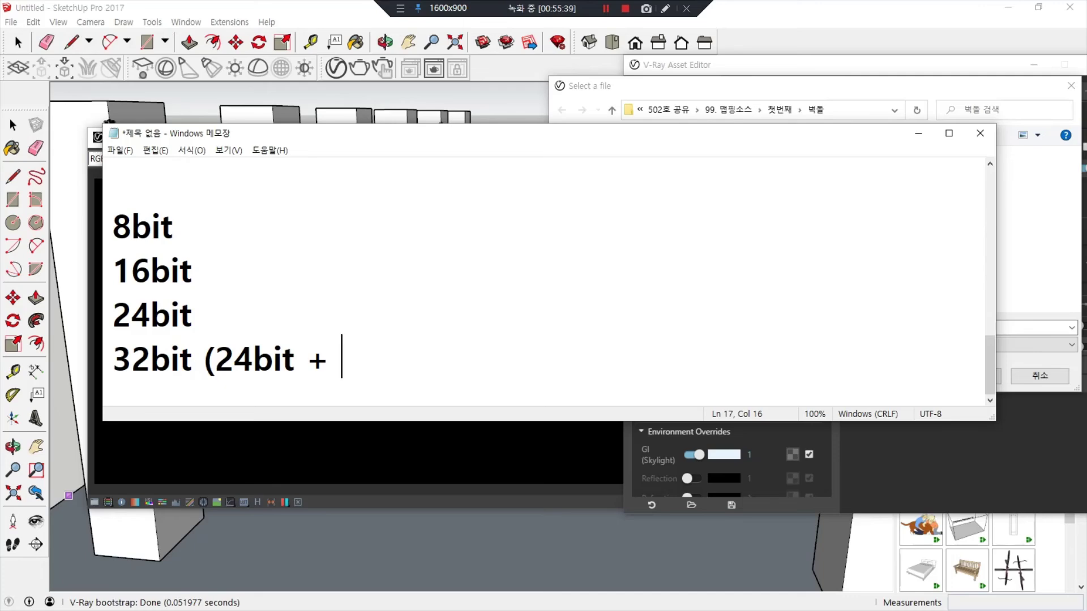
text(8bit))
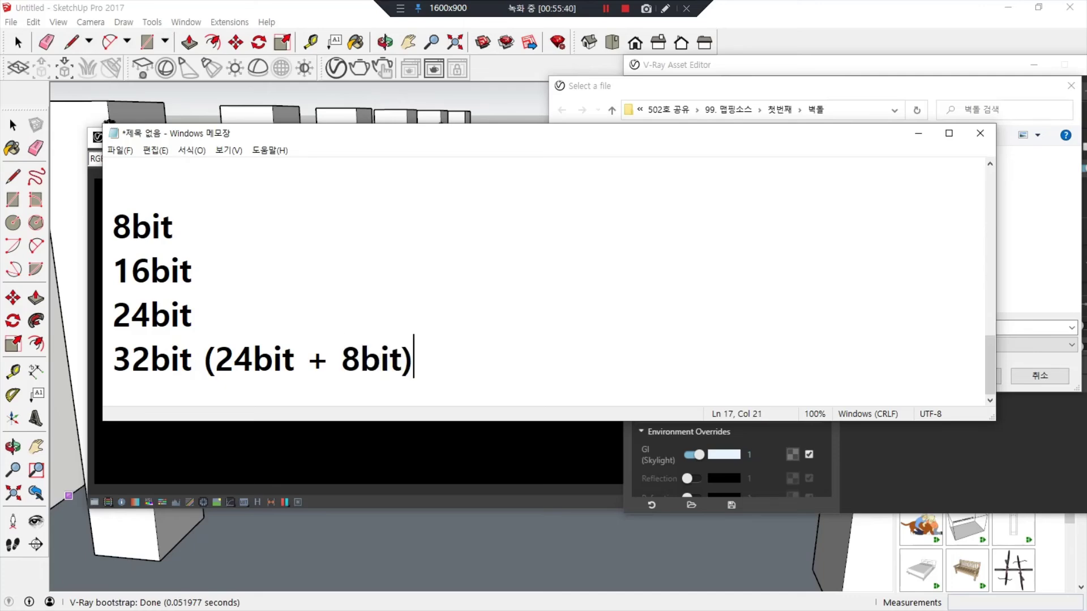
key(Left)
text((투명)
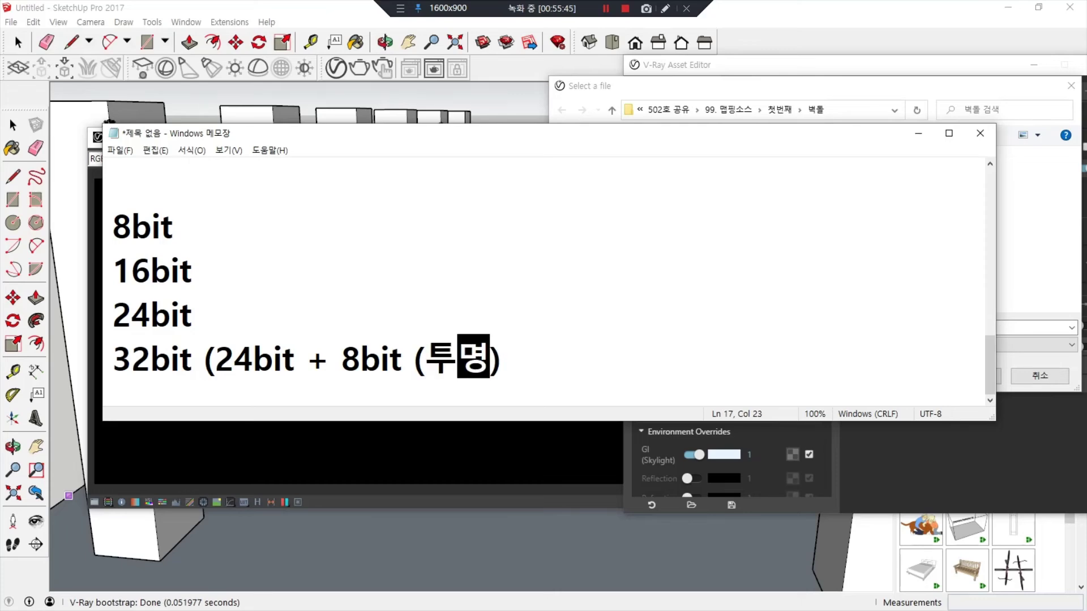
text(도))
key(Right)
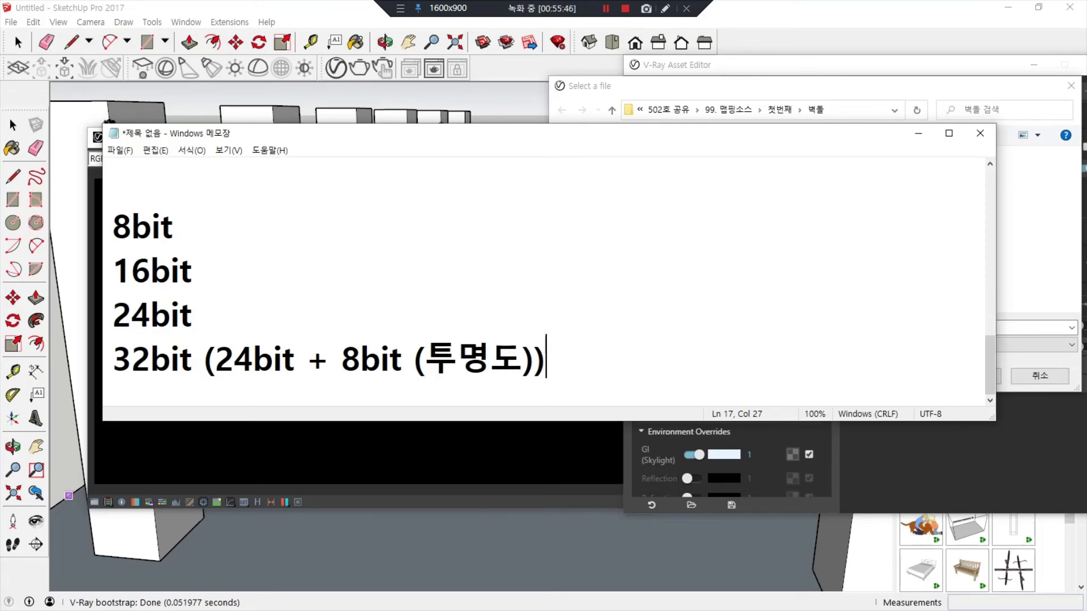
text(= pn)
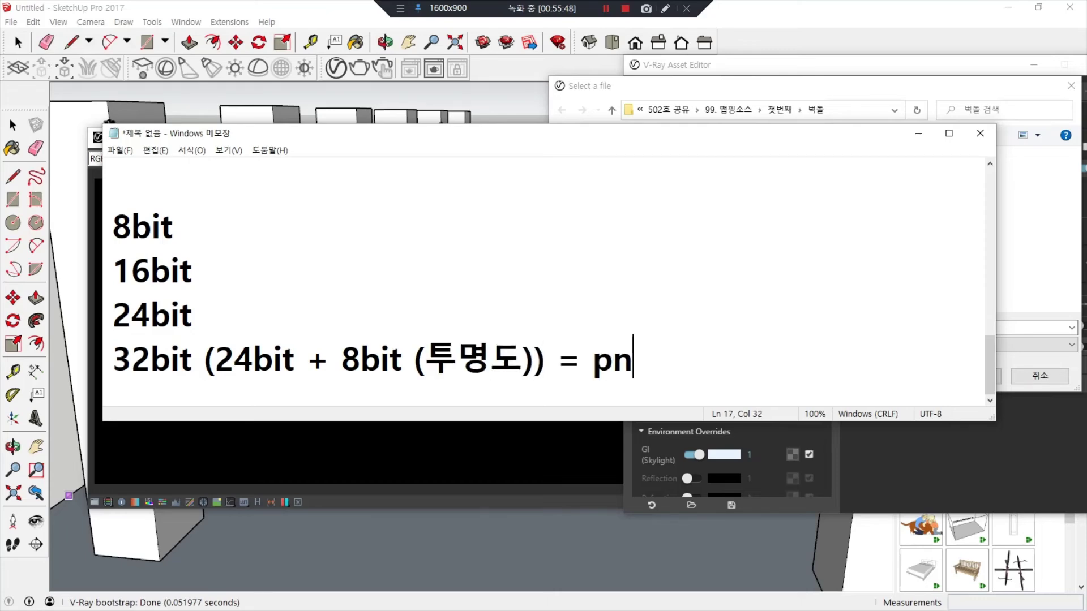
text(g, tga)
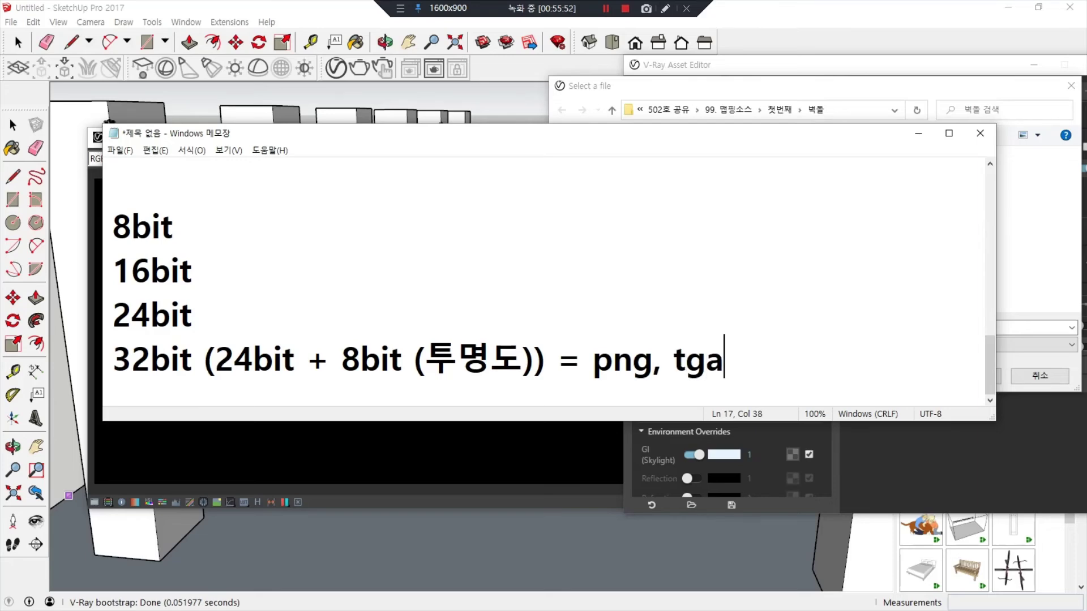
Highlight "png" and then "tga" in the 32bit line to point out the formats with transparency
key(Left)
key(Left)
key(Left)
key(Left)
key(shift+Left)
key(shift+Left)
key(shift+Left)
key(shift+Left)
key(shift+Left)
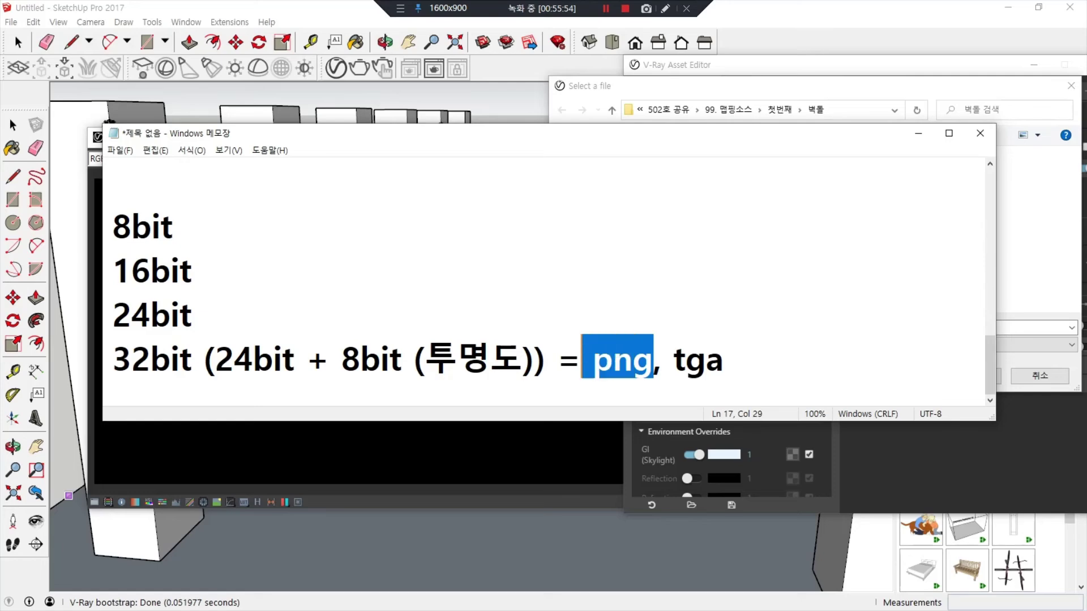
key(Right)
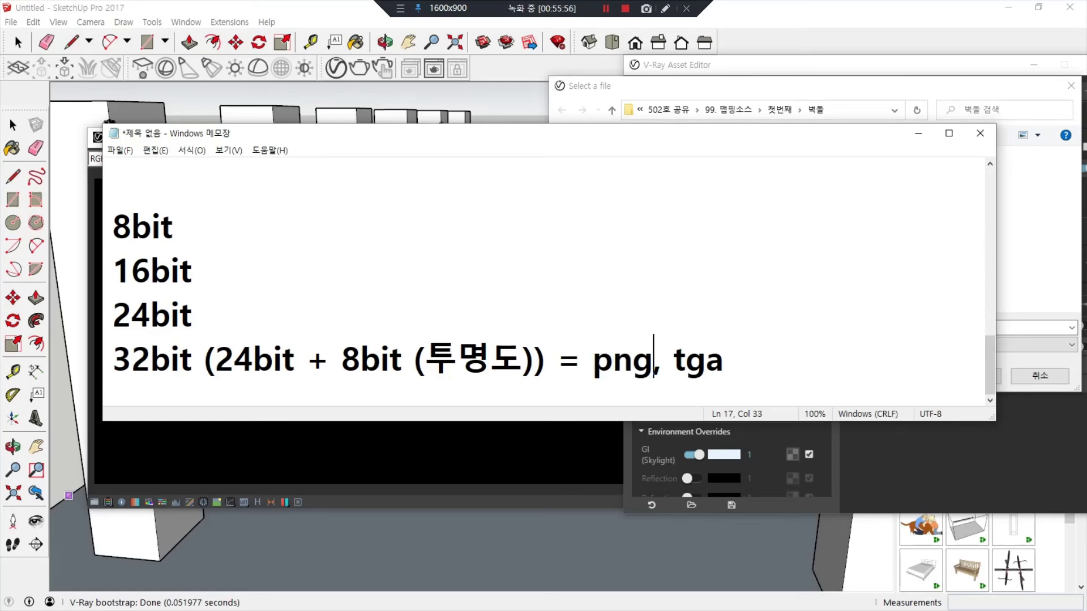
key(Right)
key(shift+Right)
key(shift+Right)
key(shift+Right)
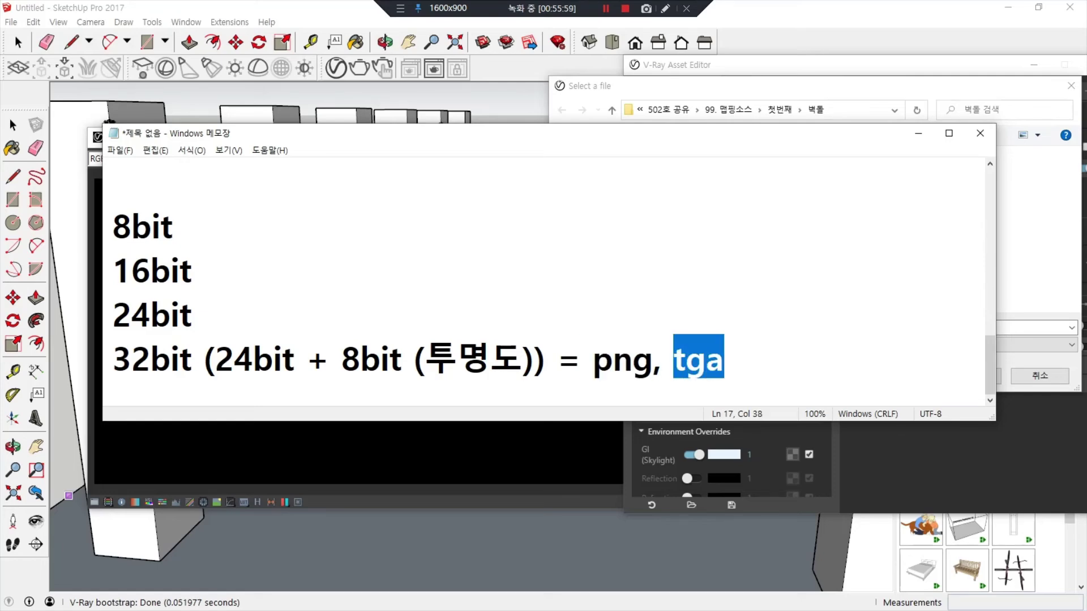
Highlight "png" once more in the 32bit line, then clear the selection and place the cursor on the 24bit line
key(Left)
key(Left)
key(Left)
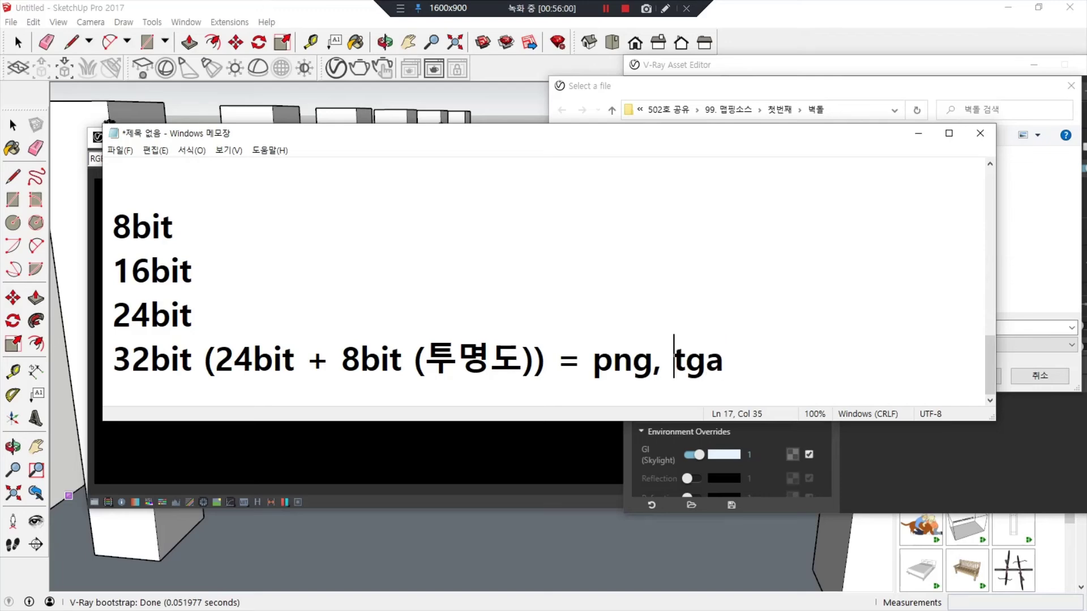
key(shift+Left)
key(shift+Left)
key(shift+Left)
key(shift+Right)
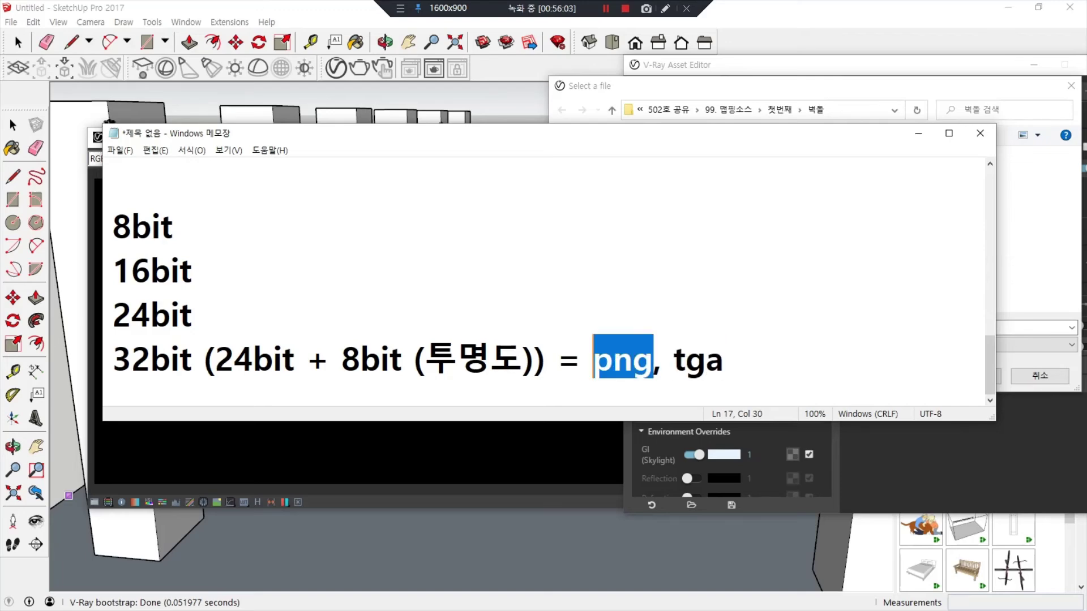
key(Up)
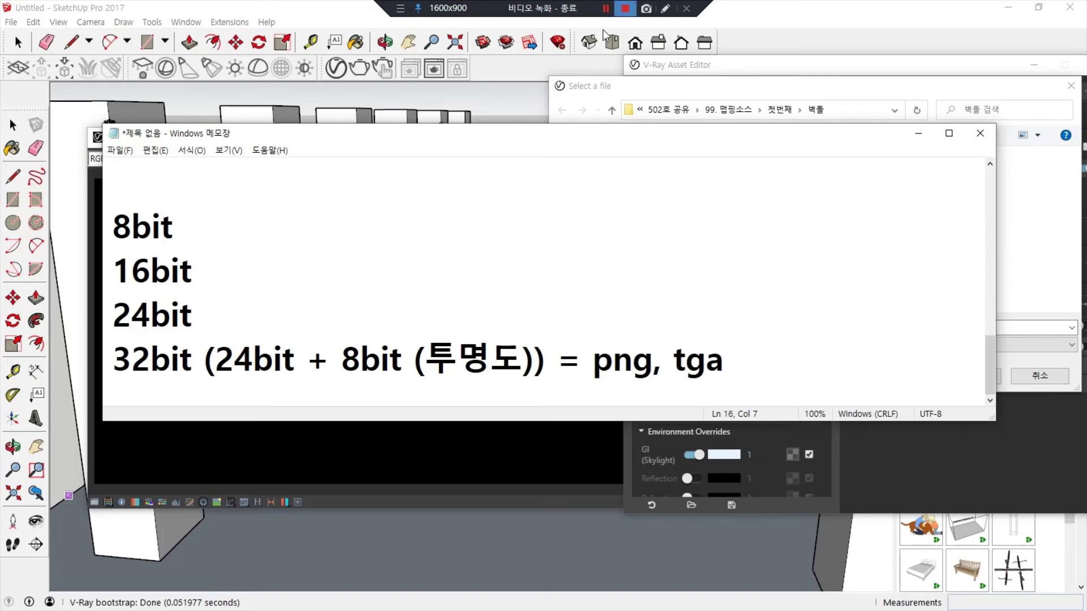
Move the notes window up, view the file types for the render output file again, and close the file dialog
drag(586, 131, 518, 28)
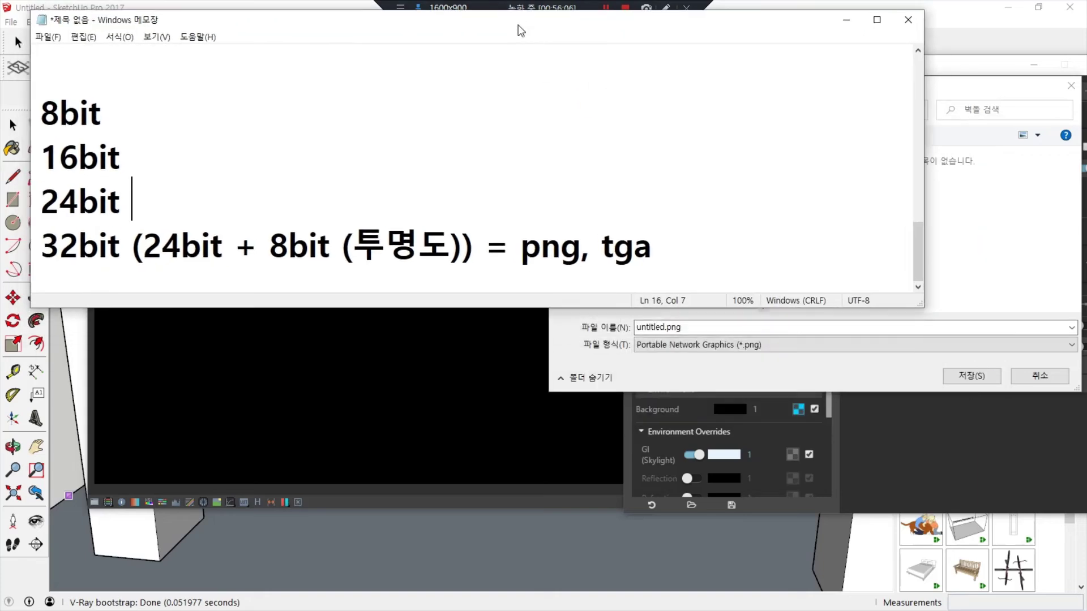
click(790, 345)
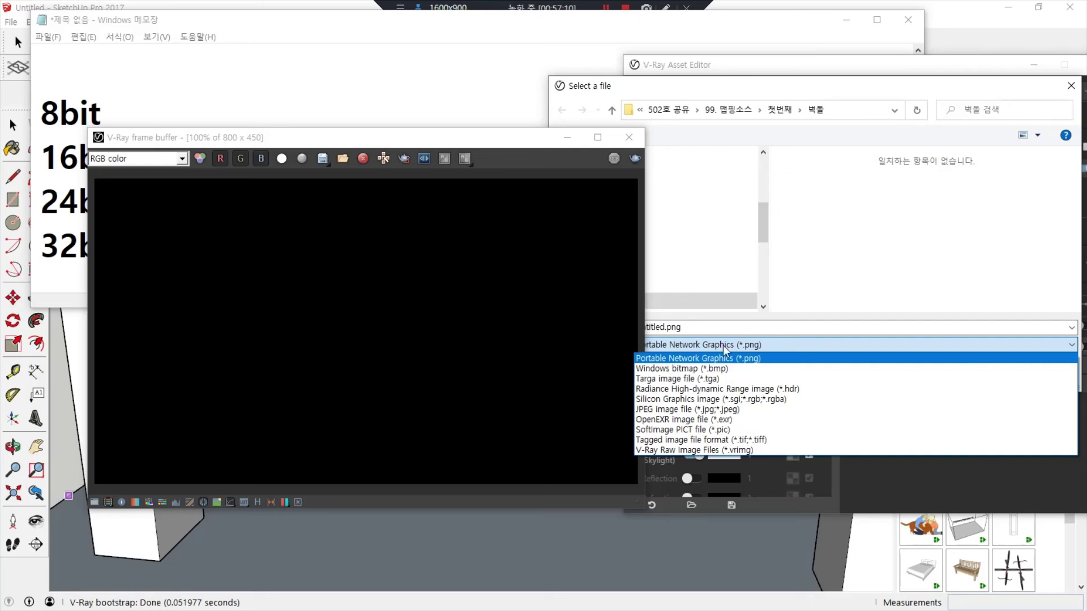
click(855, 277)
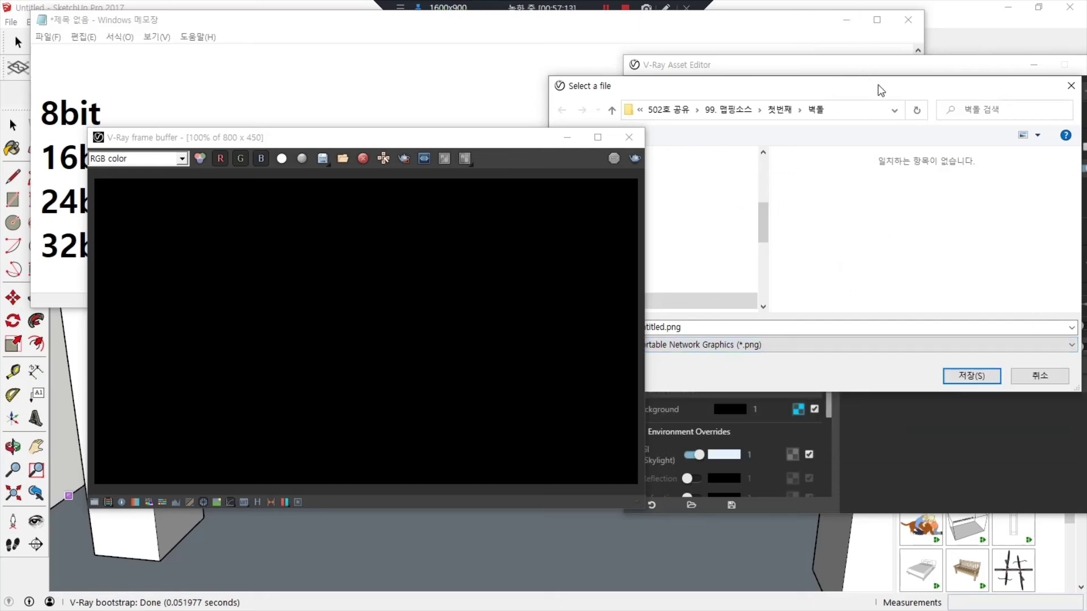
click(920, 365)
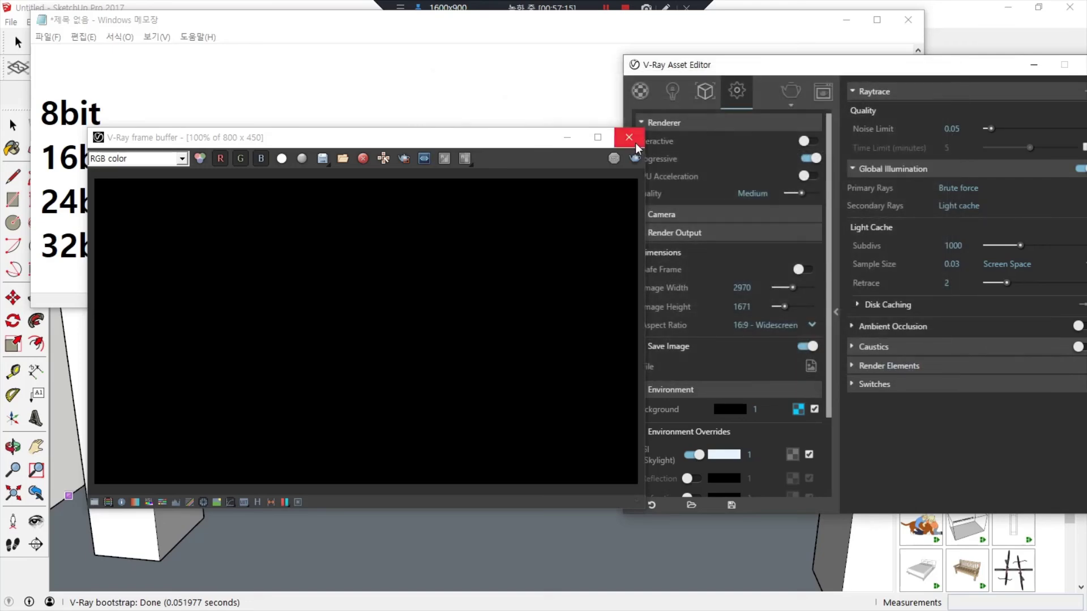
Close the V-Ray frame buffer window and return to the render settings
click(631, 139)
click(671, 383)
mouse_move(671, 384)
mouse_down()
mouse_move(783, 329)
mouse_move(657, 388)
mouse_up()
key(Escape)
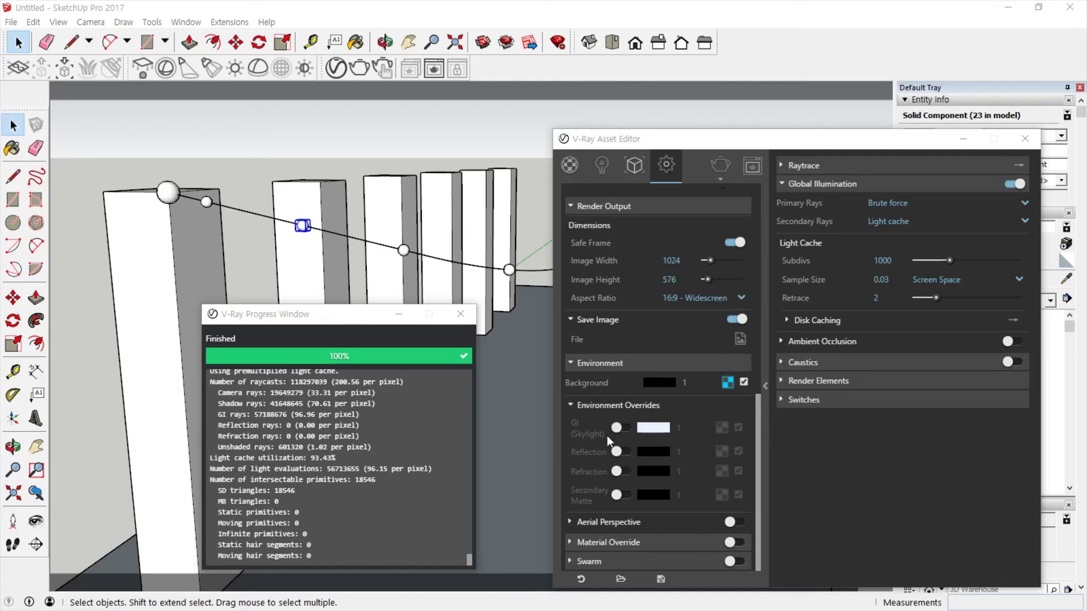
Try the camera's Vignetting effect at 10, then reset it to 0
scroll(618, 333, up, 8)
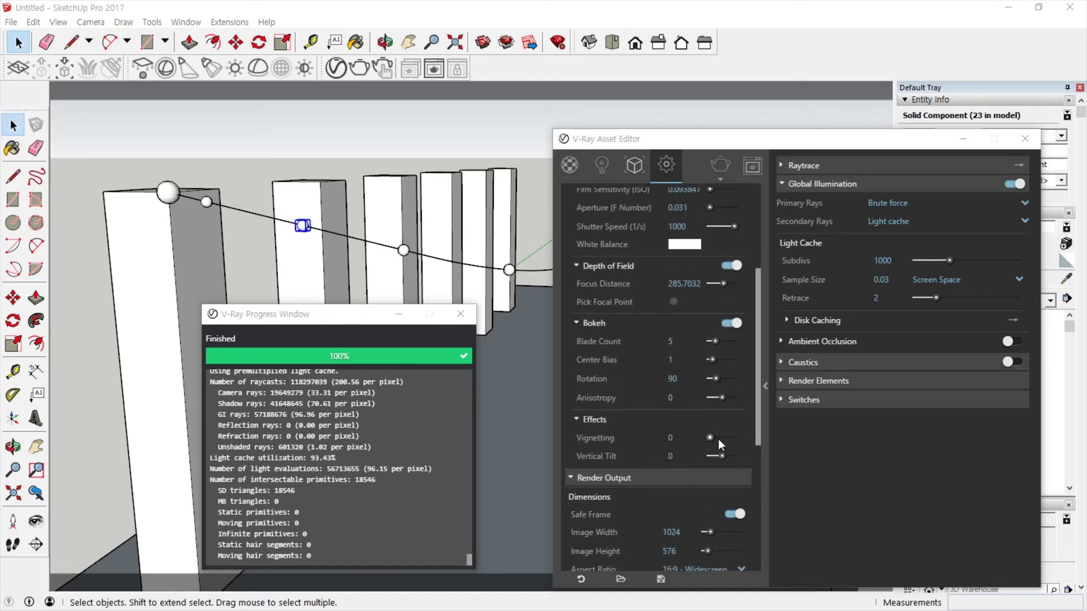
drag(723, 437, 740, 443)
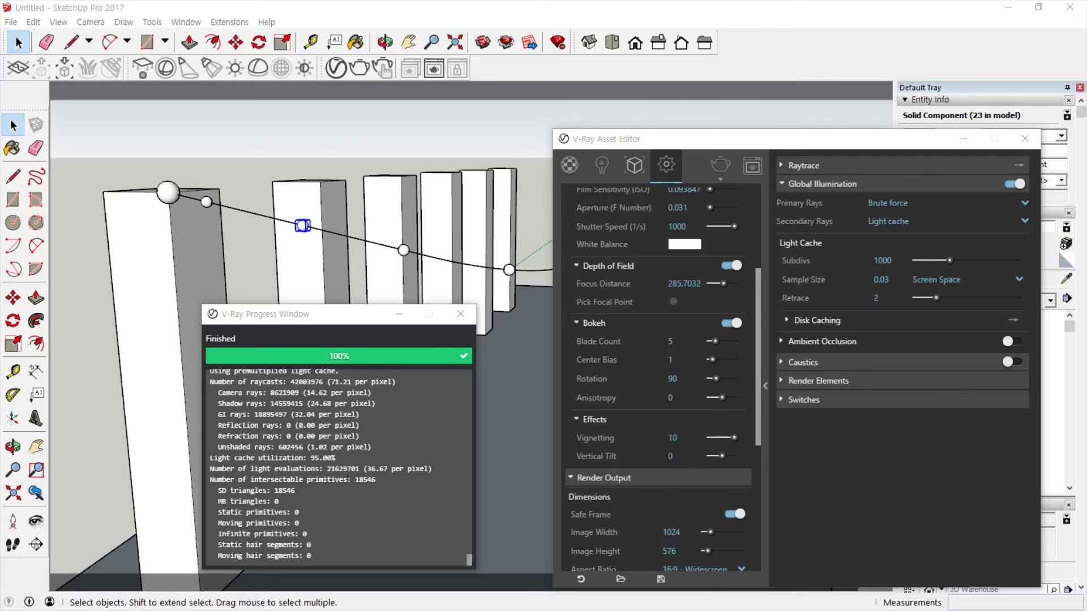
click(721, 438)
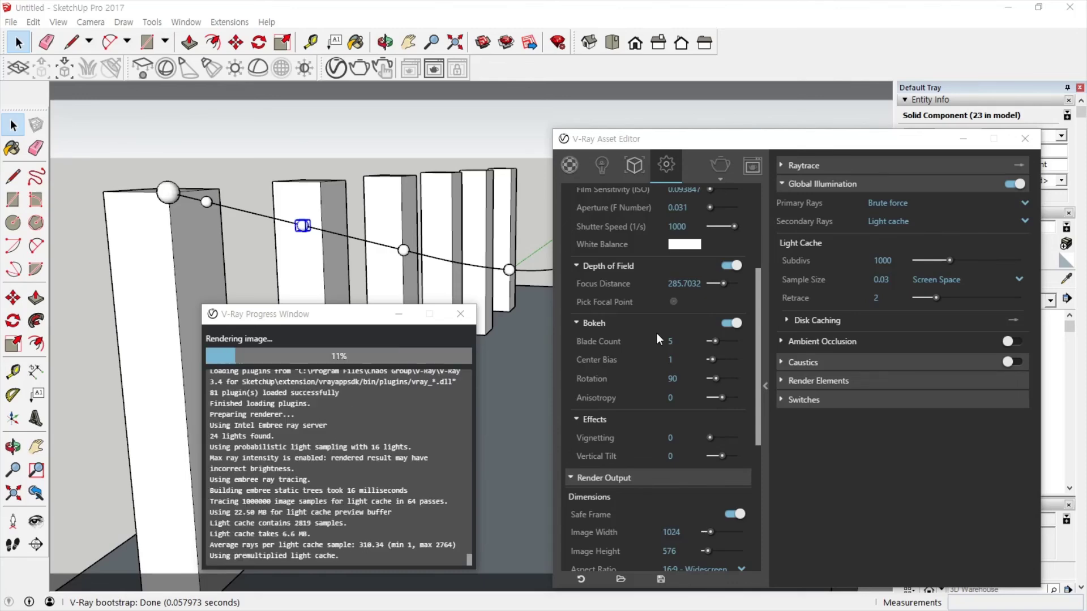
Set the standard camera's film sensitivity to ISO 100 and its aperture to F number 1
scroll(657, 338, up, 2)
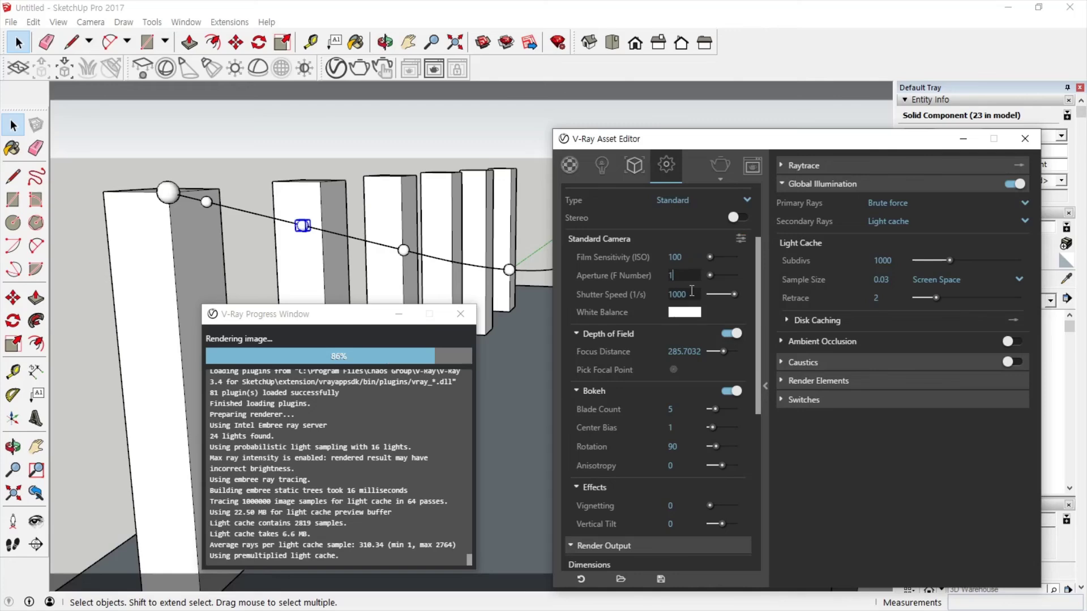
key(Return)
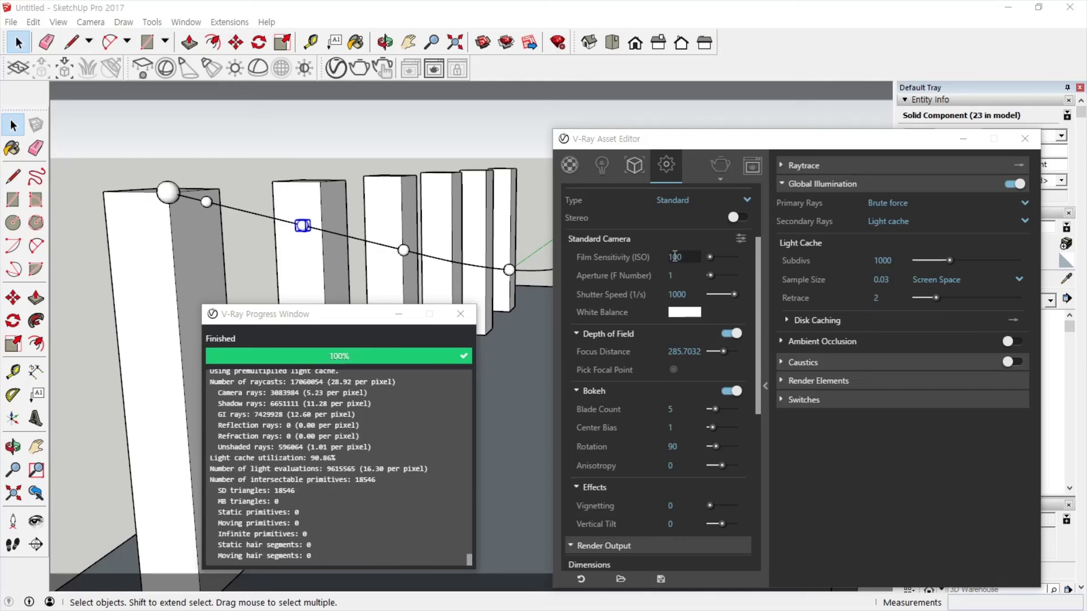
Set the camera's aperture to 16, view the exposure value in the basic settings, and return to the advanced settings
click(677, 277)
double_click(677, 280)
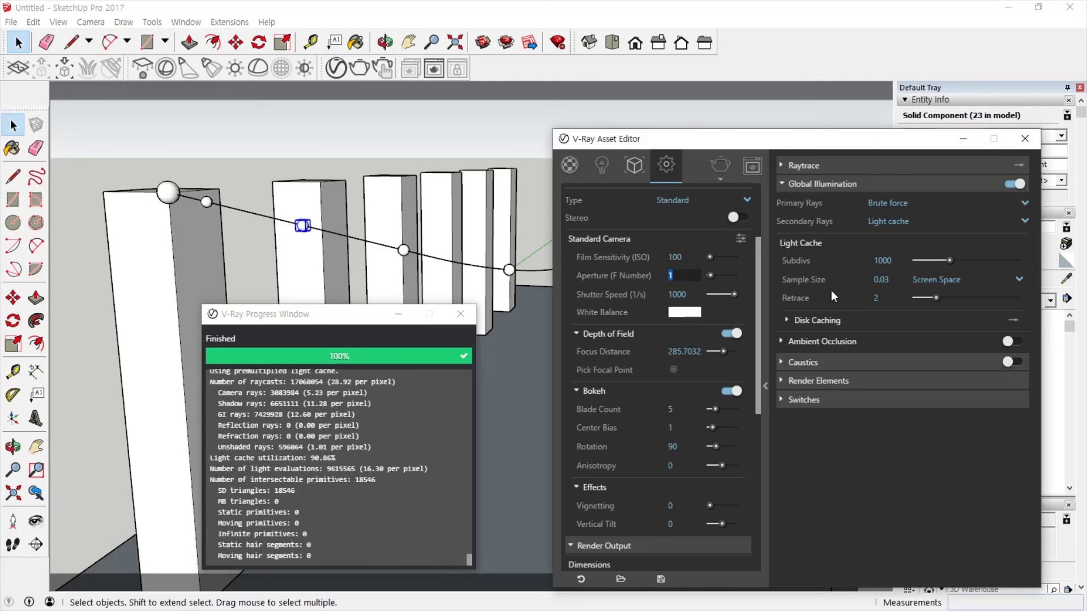
text(16)
key(Return)
click(742, 239)
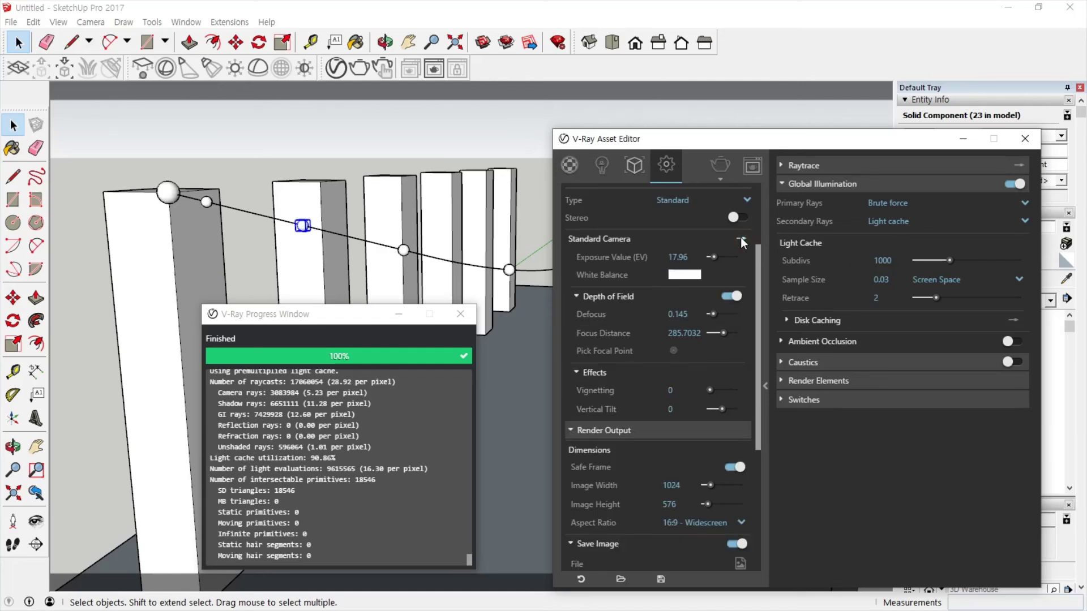
click(739, 242)
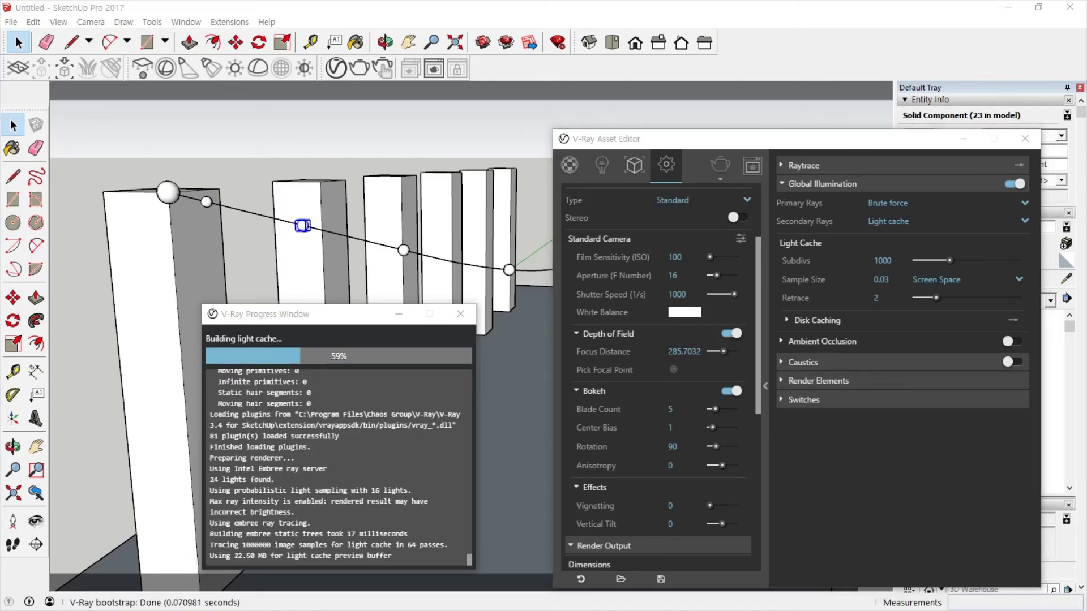
In the basic camera settings, set the exposure value to 10 and the defocus to 0.842, and switch back to the advanced settings
click(676, 276)
click(740, 239)
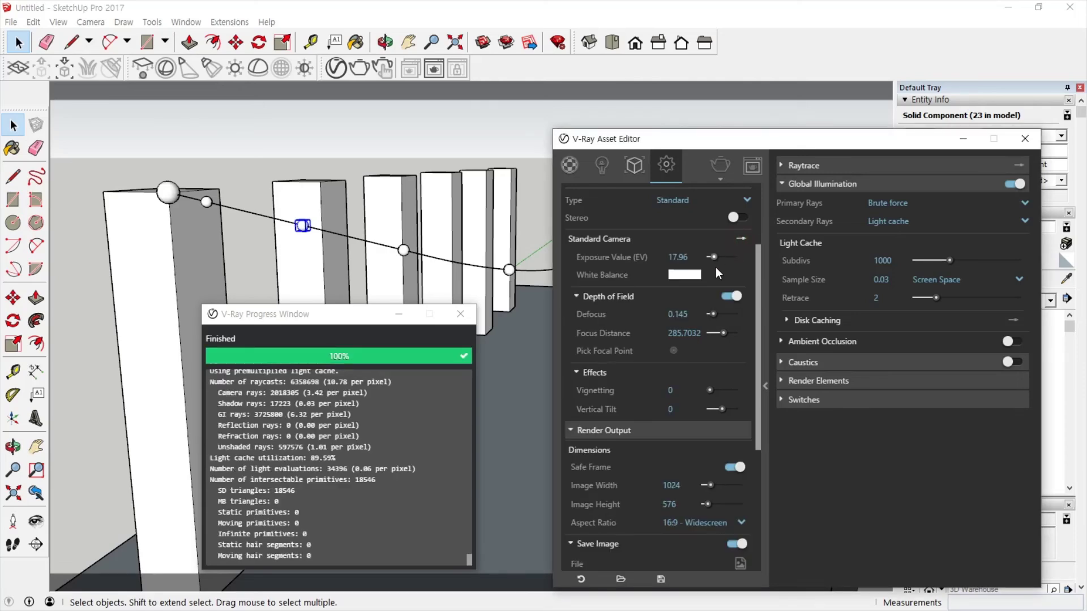
click(680, 257)
text(10)
key(Return)
drag(726, 314, 730, 316)
click(741, 241)
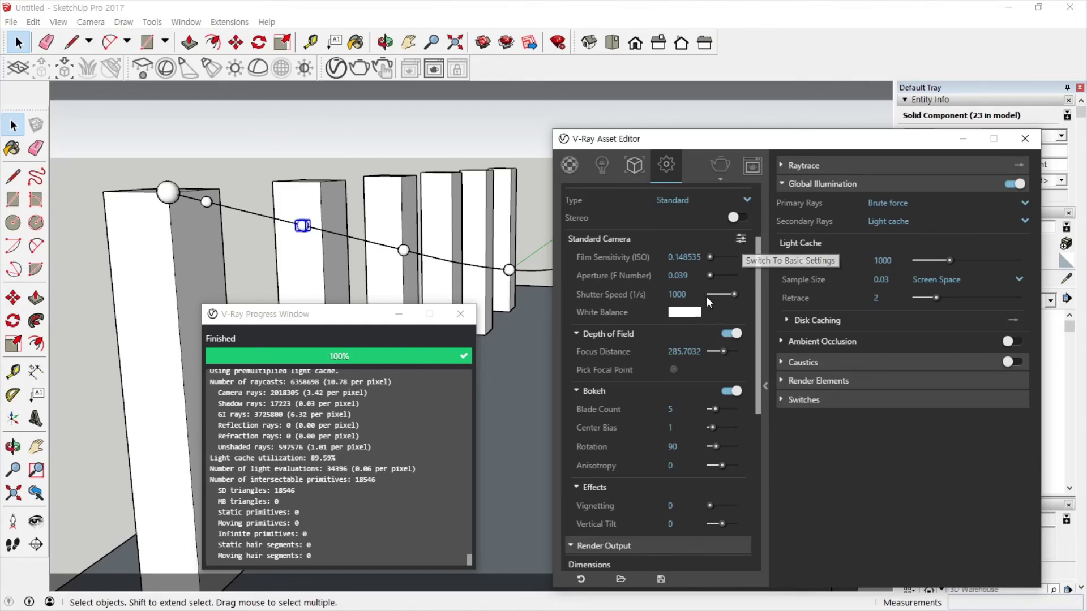
Set the camera's shutter speed to 125 and check its effect on the exposure value in the basic settings
double_click(677, 295)
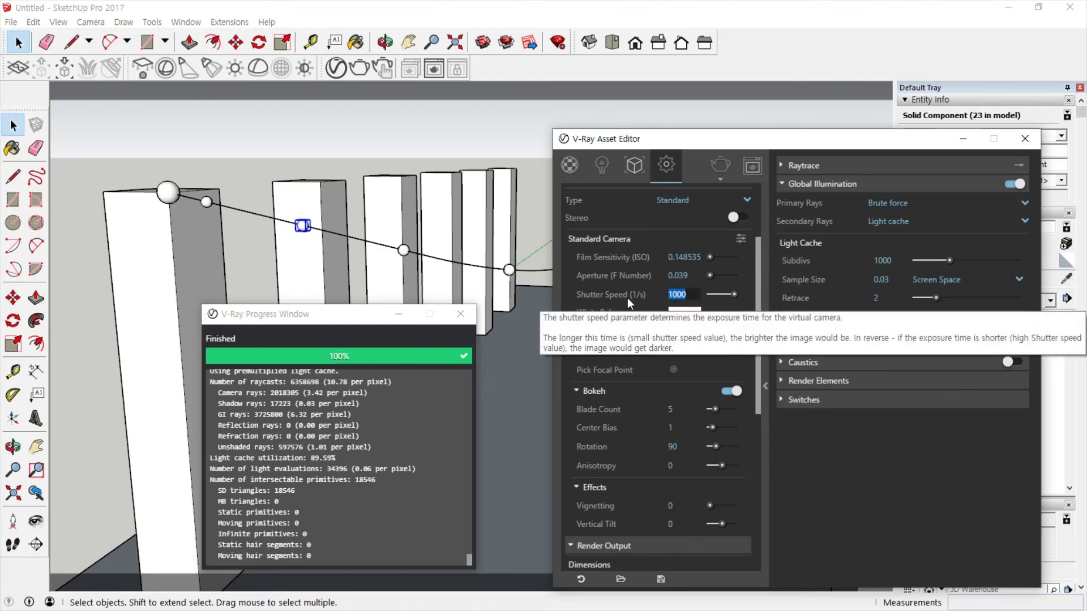
text(125)
key(Return)
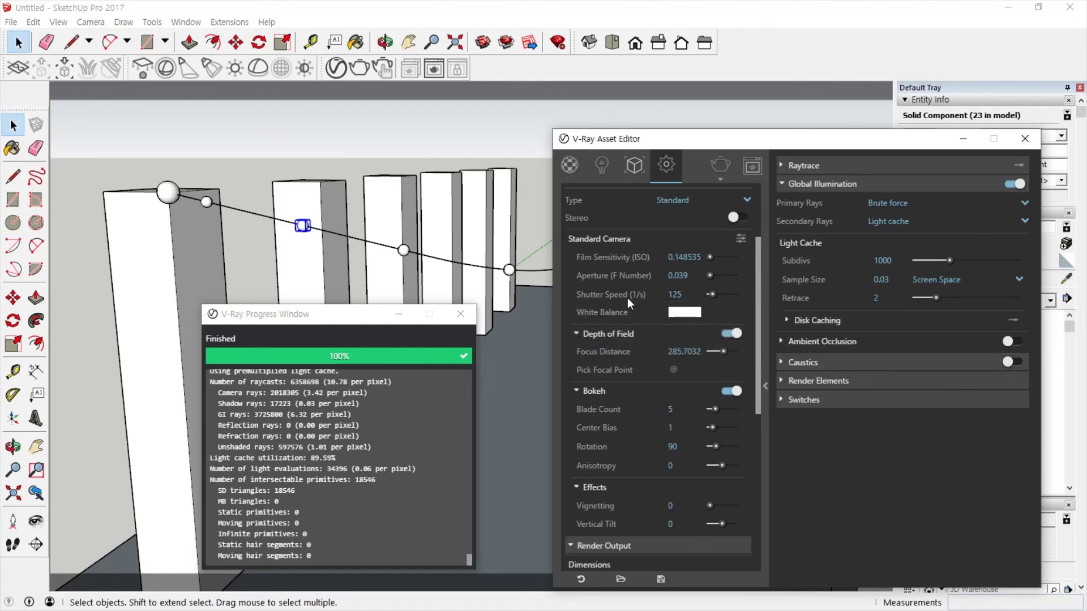
click(742, 239)
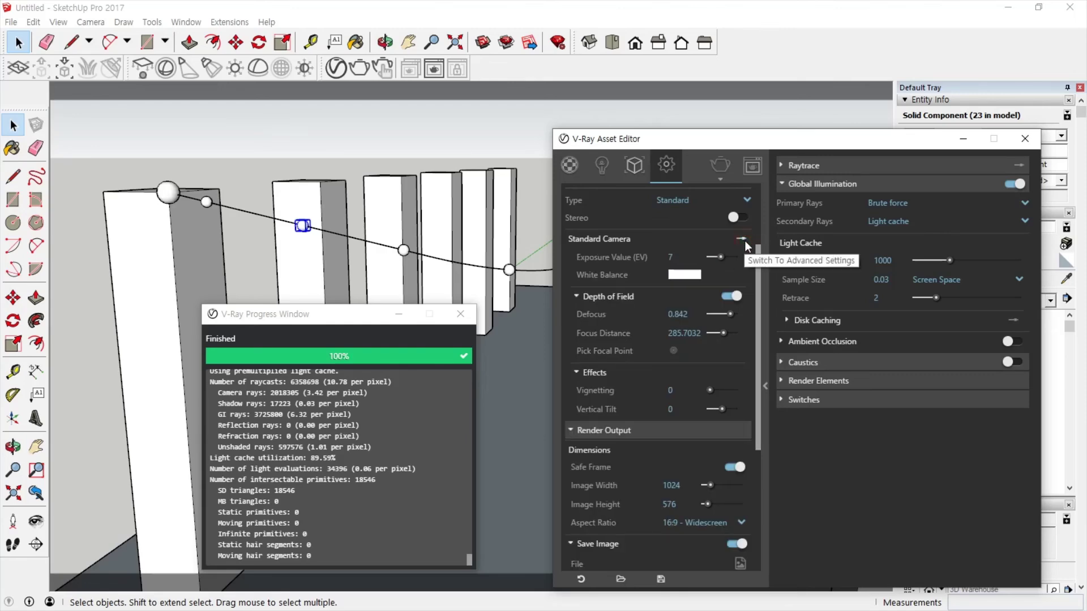
click(745, 240)
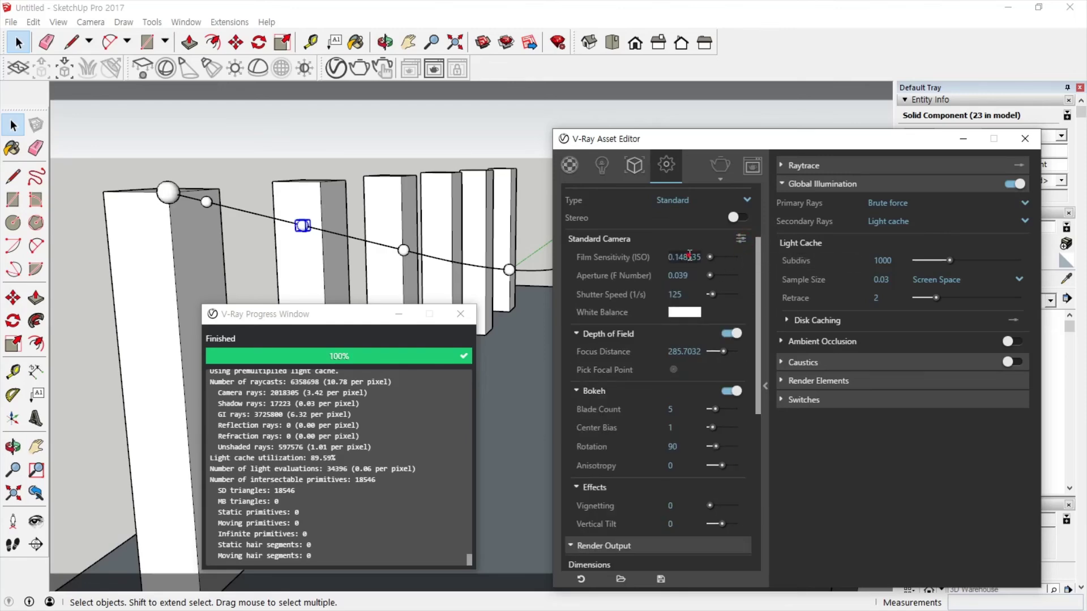
Set the camera's film sensitivity to ISO 100 and check the exposure value in the basic settings
double_click(689, 257)
text(100)
key(Return)
click(744, 236)
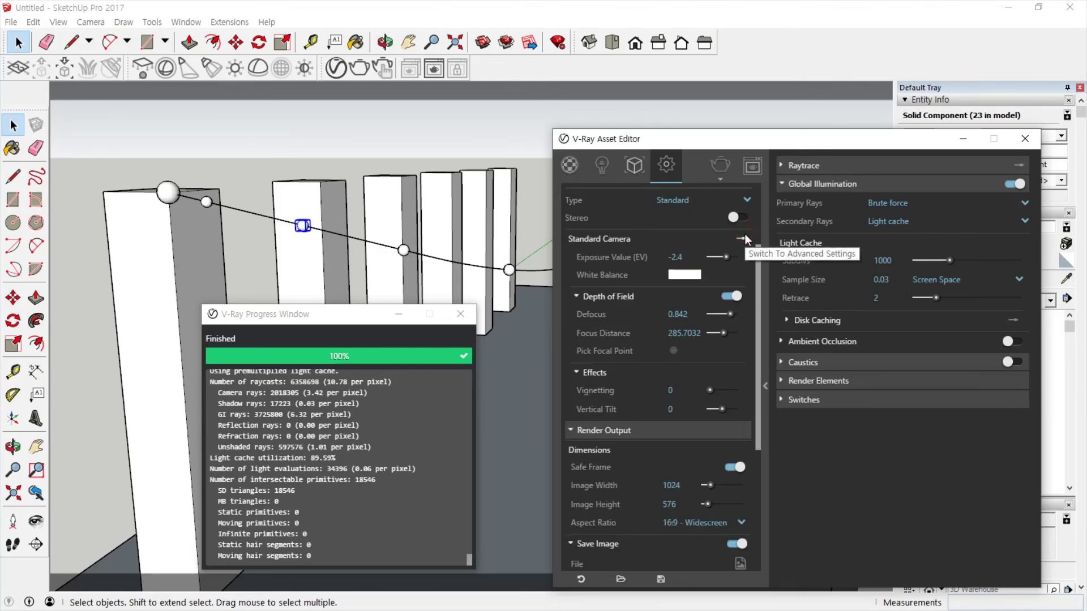
click(745, 238)
Set the camera's aperture to 1 and compare the exposure value in the basic settings
double_click(695, 278)
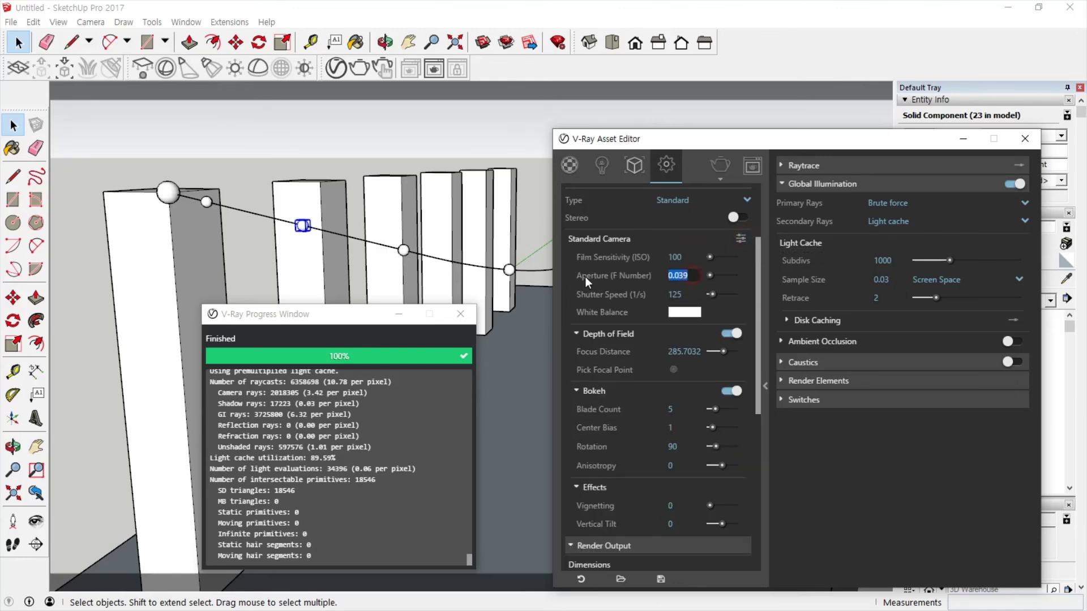
text(1)
click(742, 239)
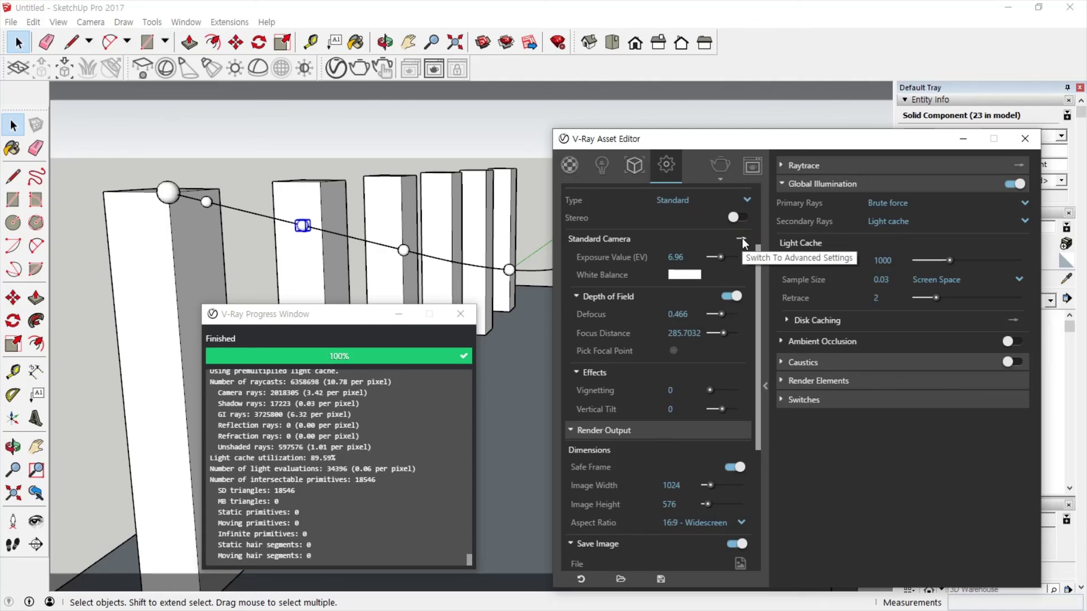
click(742, 239)
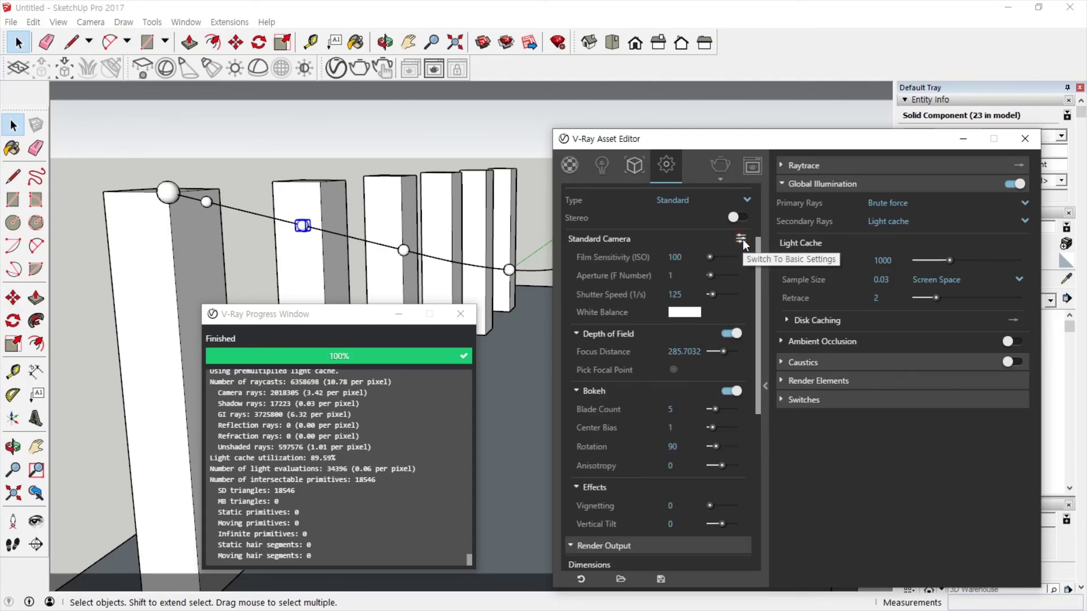
Set the camera's aperture to 1.2 and compare the exposure value in the basic settings
click(681, 276)
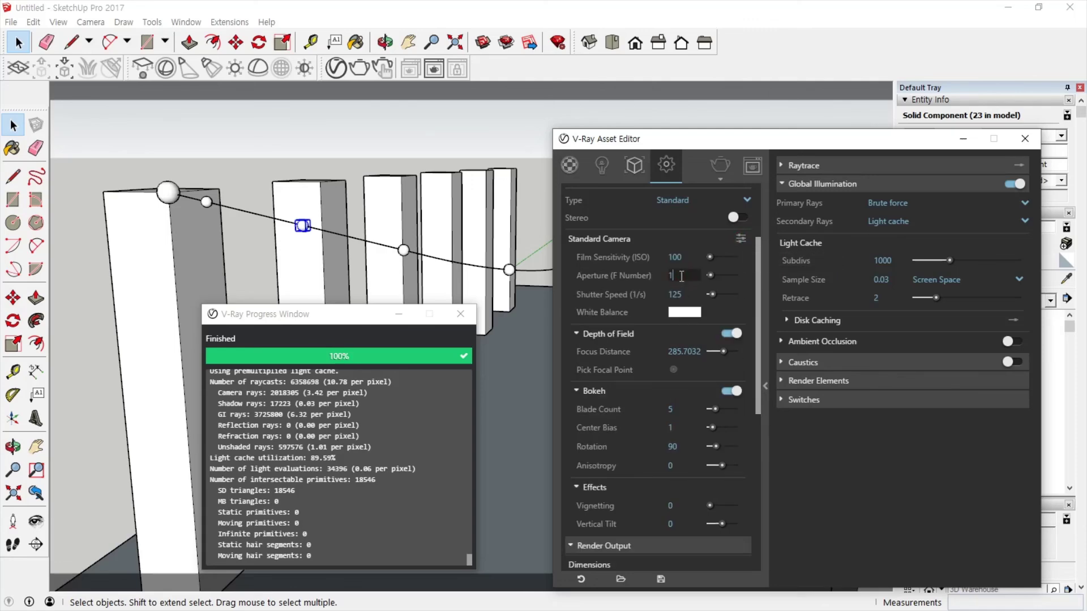
text(.2)
key(Return)
click(742, 239)
click(742, 239)
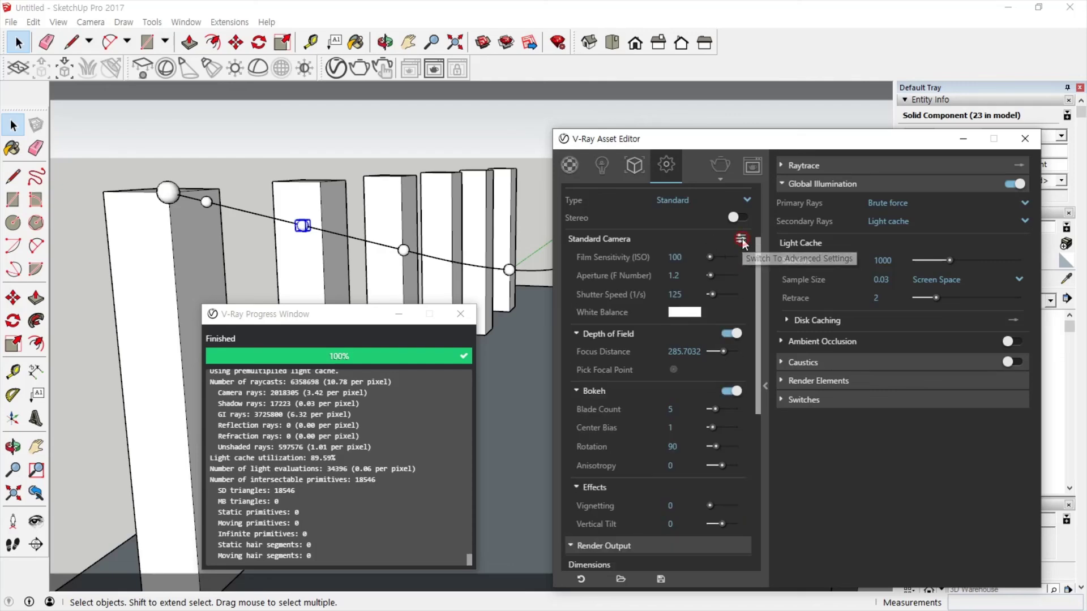
Return the camera's aperture from 1.2 to 1 and check the exposure value again in the basic settings
click(682, 275)
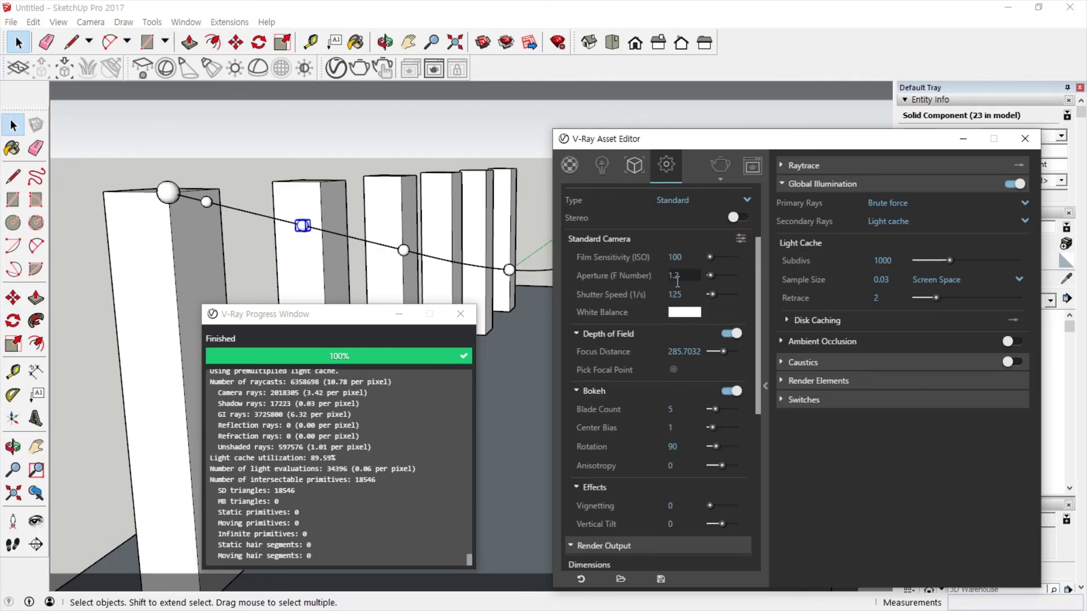
click(740, 240)
click(740, 240)
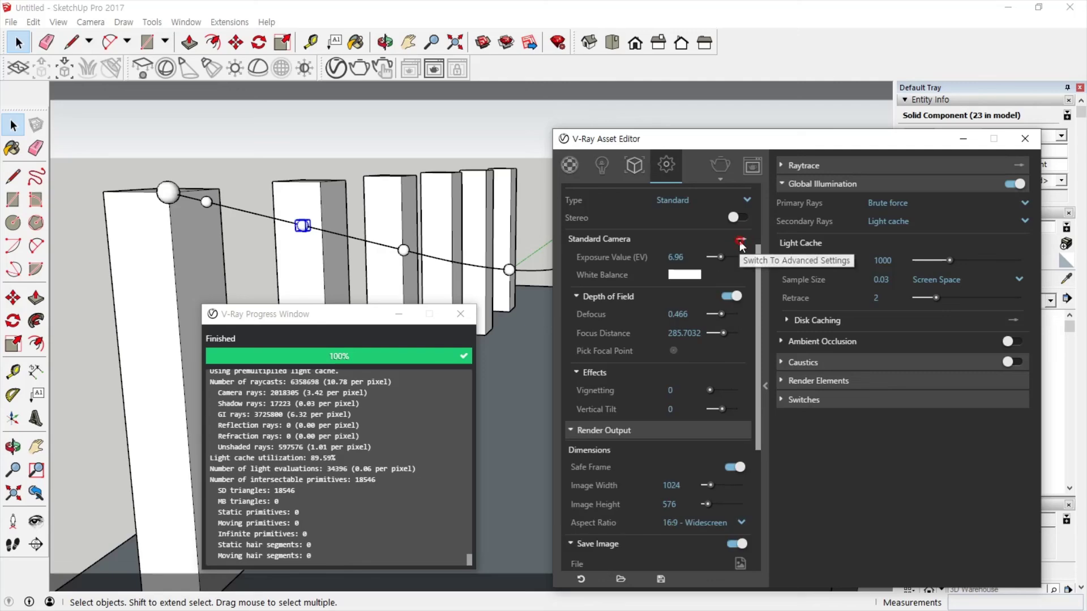
click(688, 276)
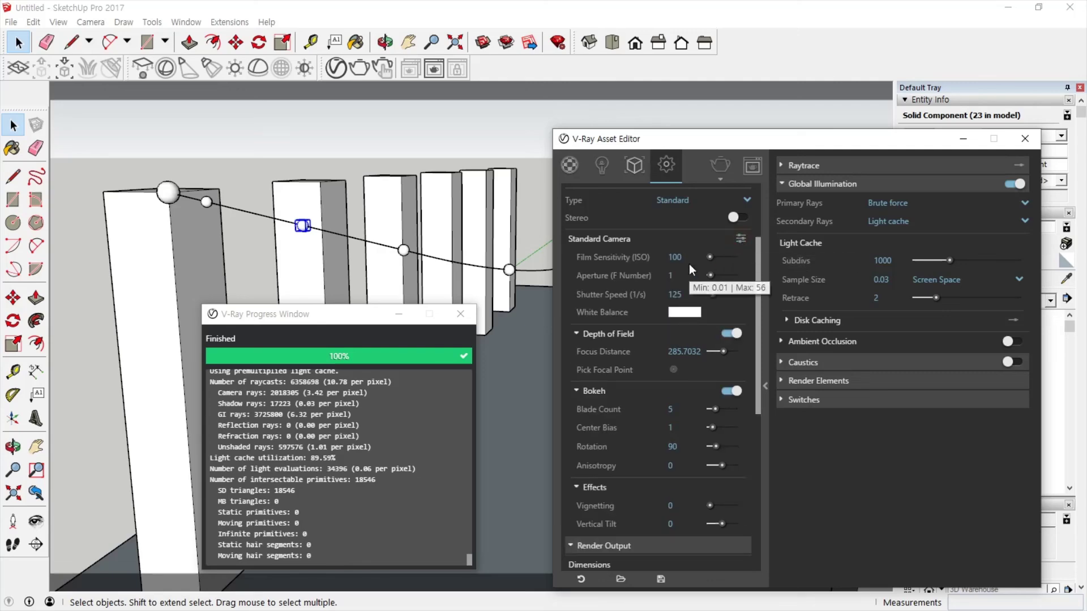
Lower the camera's film sensitivity to ISO 50 and check the exposure value in the basic settings
drag(690, 257, 625, 247)
text(50)
key(Return)
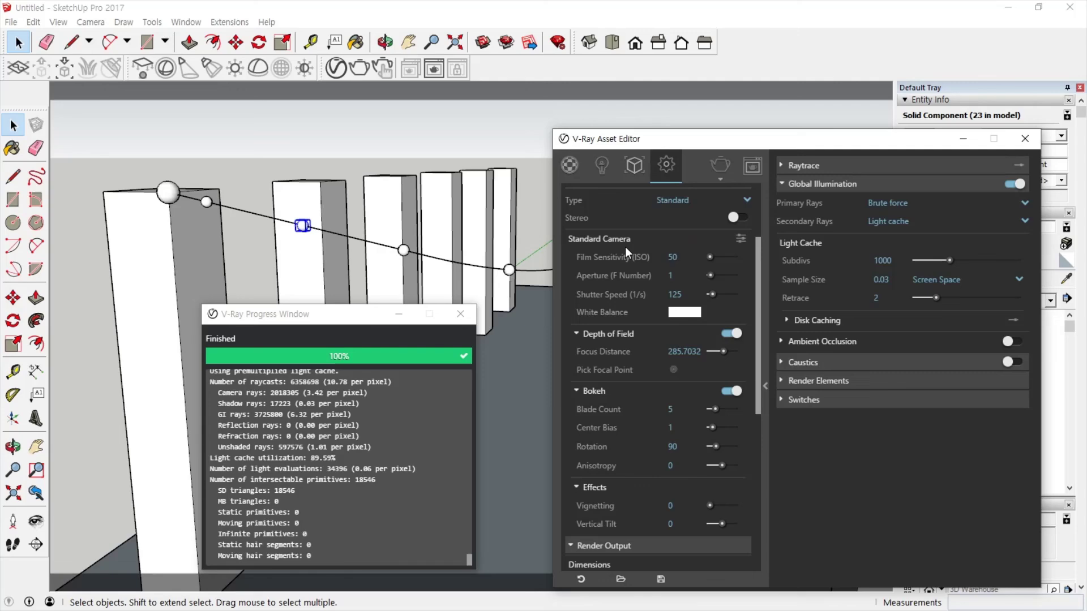
click(741, 240)
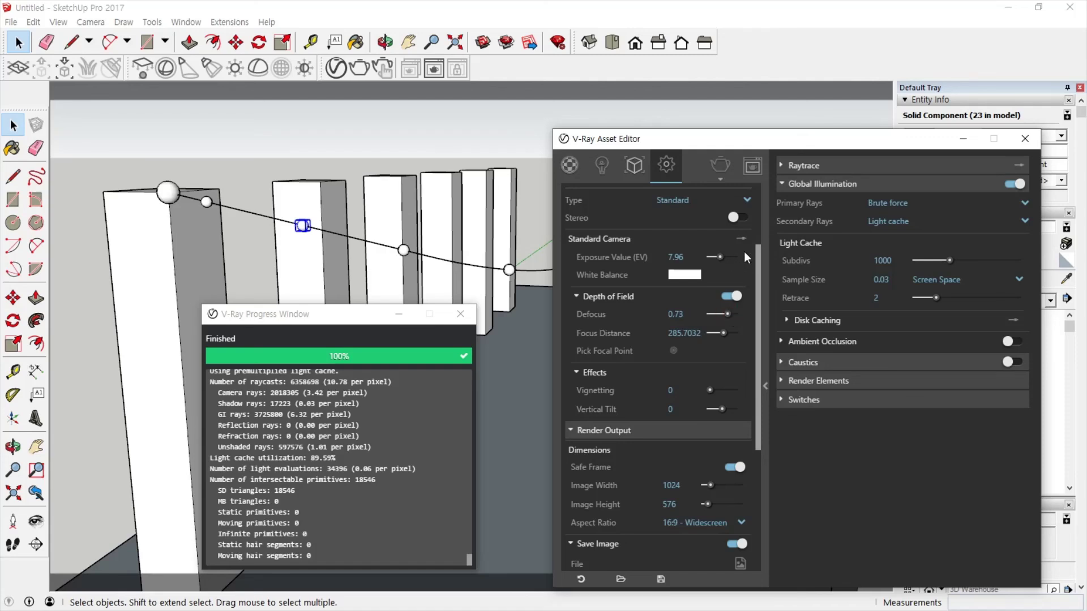
click(743, 238)
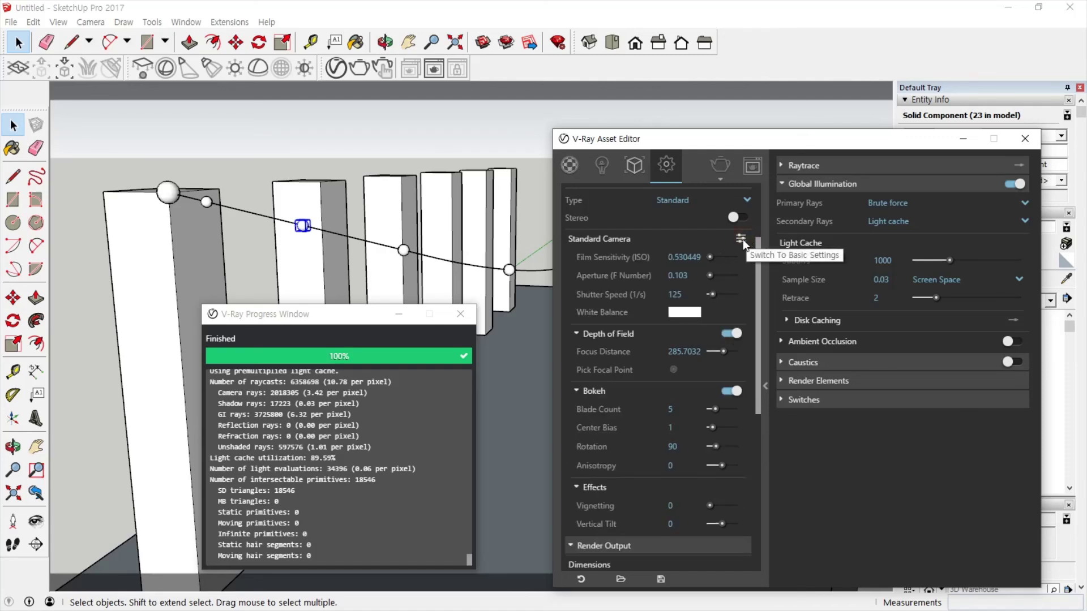
Set both the film sensitivity and the aperture to 1, and show the basic camera settings
click(685, 257)
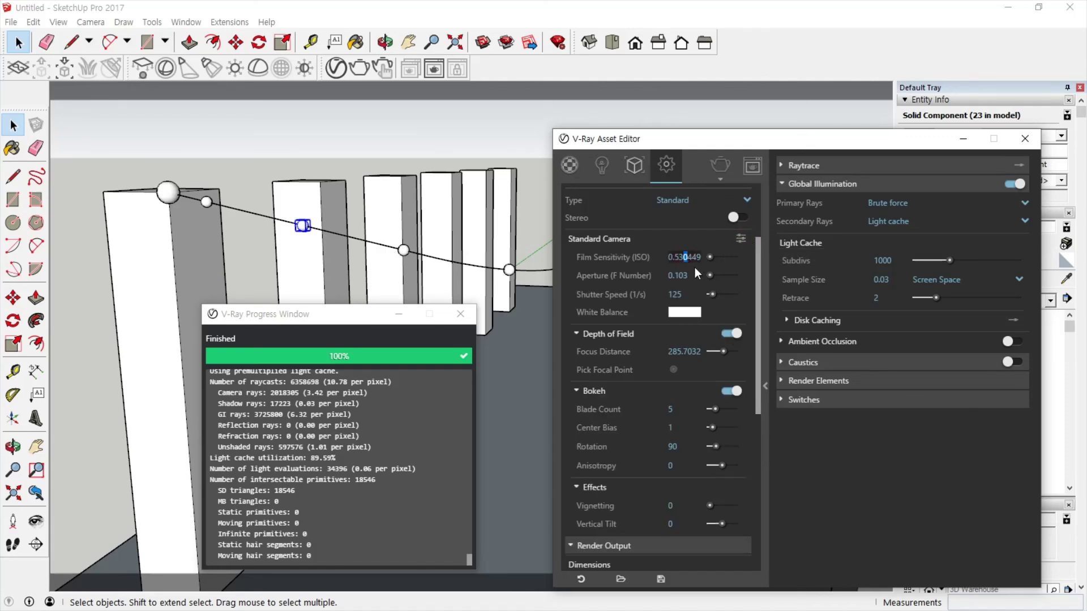
key(ctrl+a)
text(1)
key(Tab)
text(1)
key(Return)
click(738, 238)
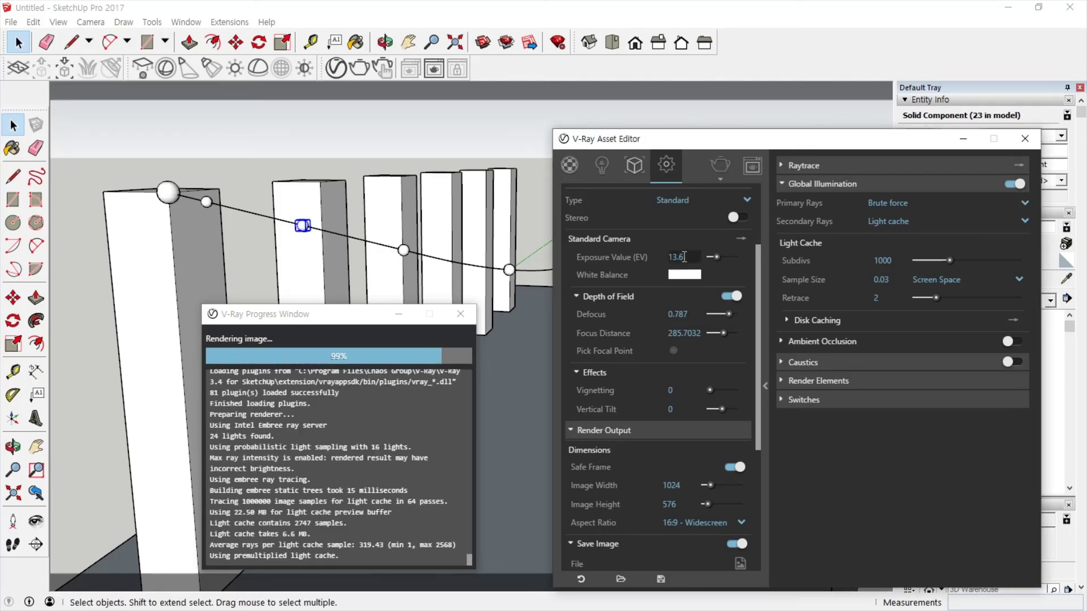
Set the camera's exposure value to 10 and switch back to the advanced settings
drag(685, 257, 646, 260)
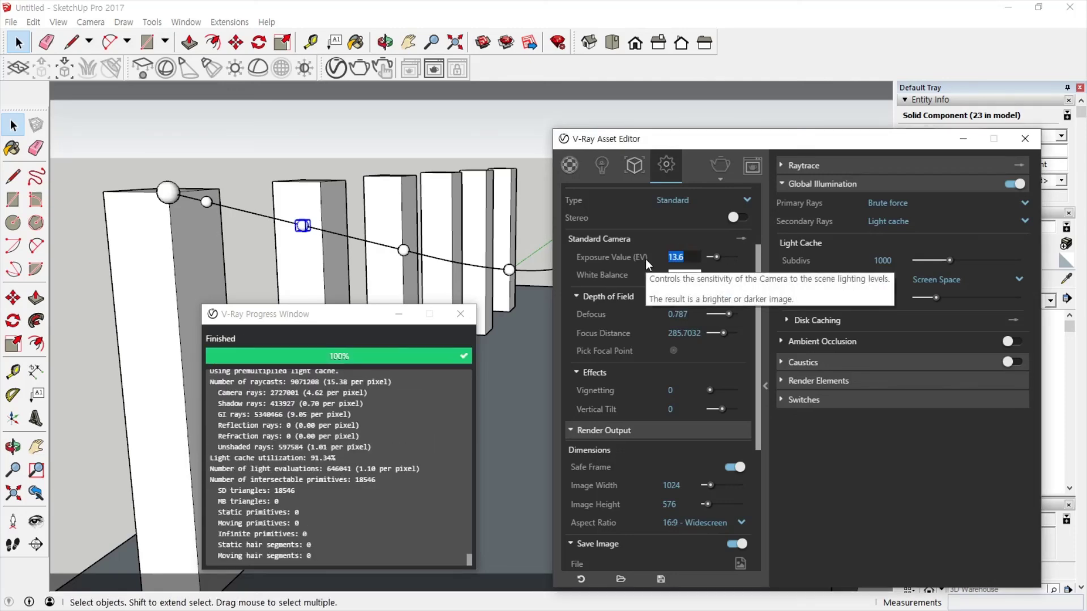
text(10)
key(Return)
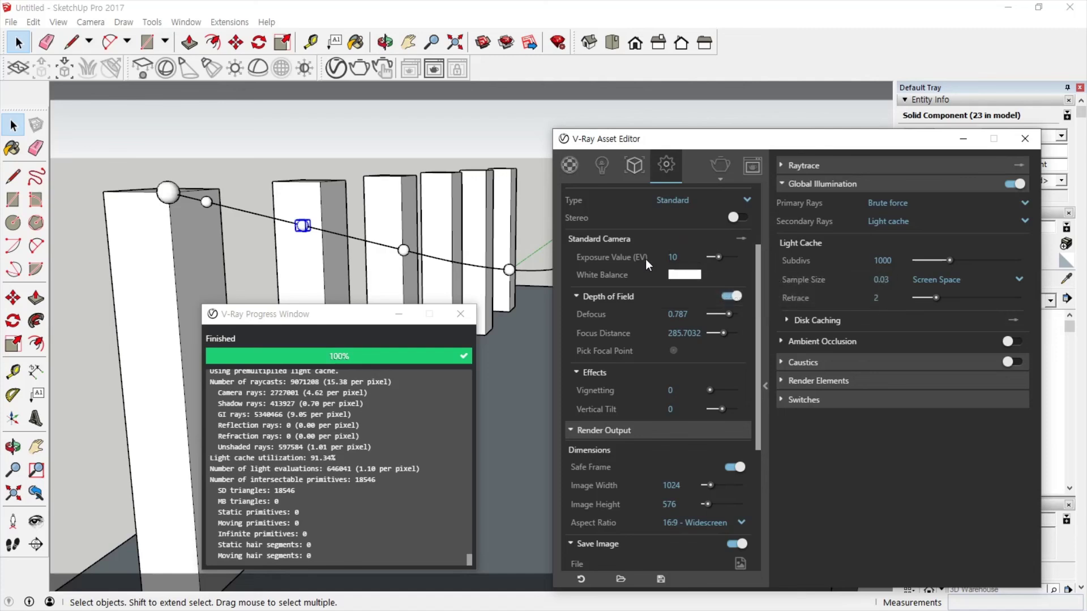
click(741, 239)
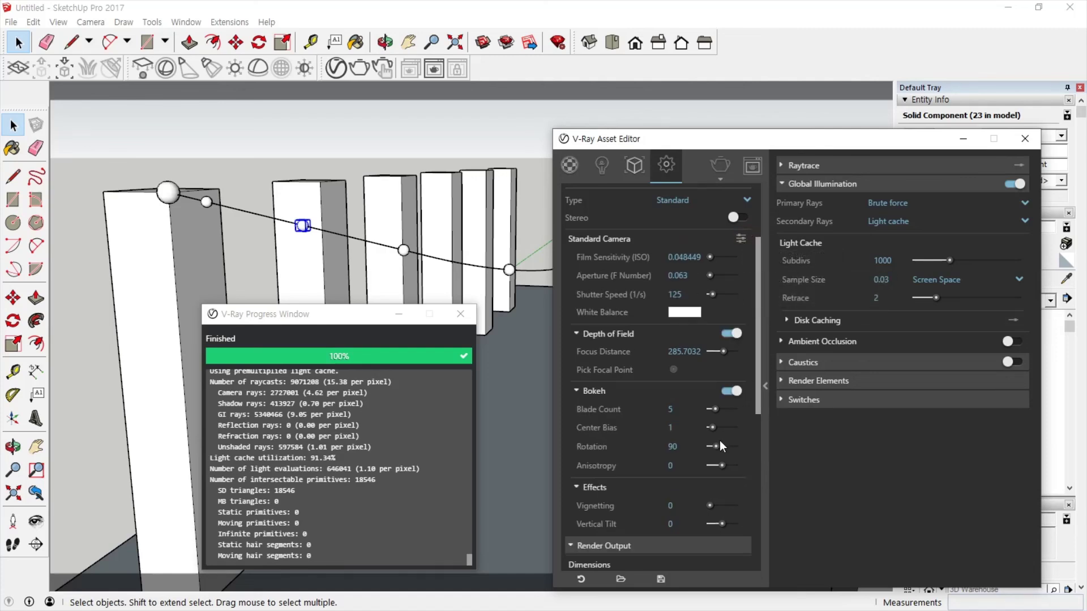
Set the Bokeh rotation to 0 and render the scene
drag(717, 450, 624, 446)
click(359, 68)
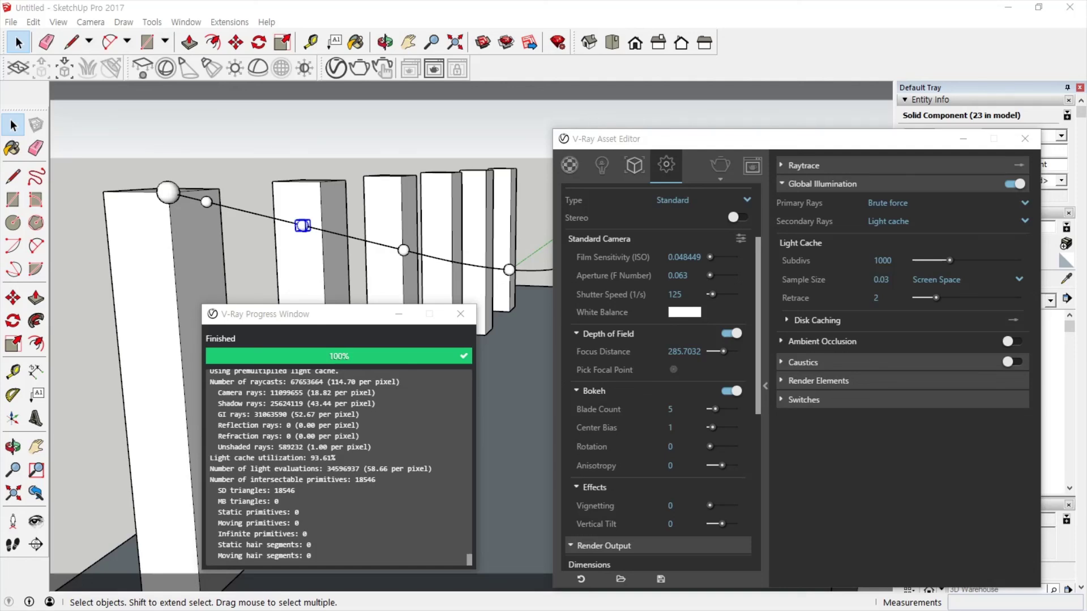
Set the shutter speed to 1000, comparing the exposure value in the basic camera settings before and after the change
click(740, 241)
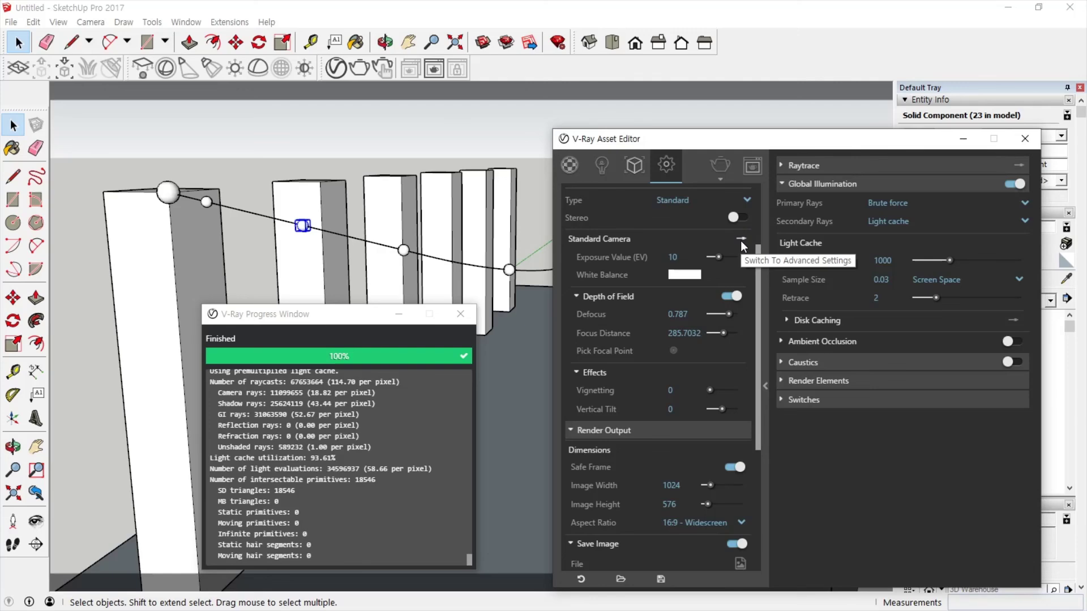
click(740, 240)
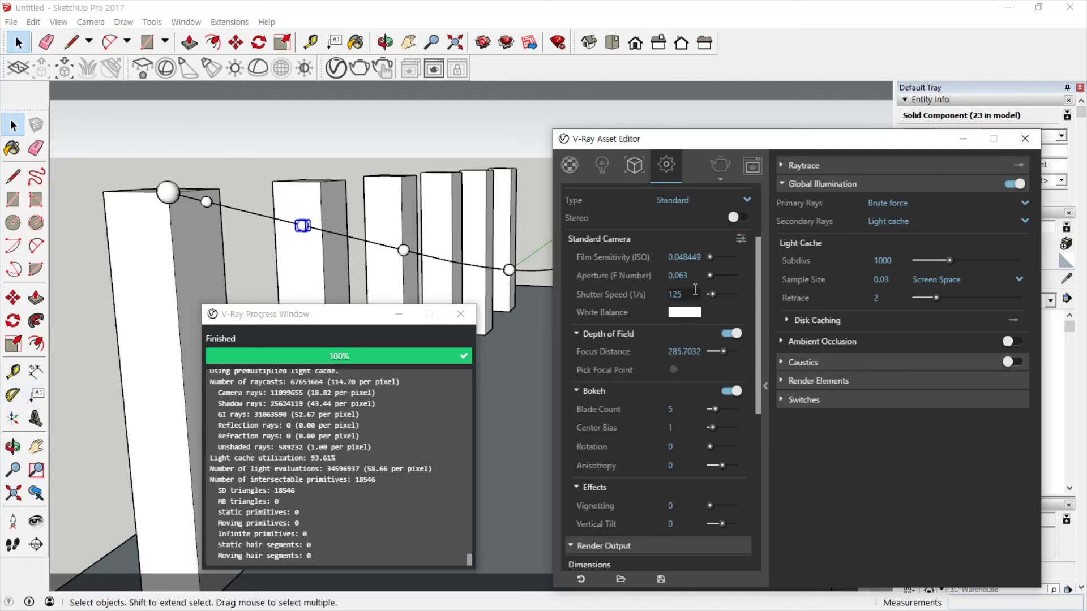
click(675, 294)
text(100)
key(Return)
click(675, 294)
text(1000)
key(Return)
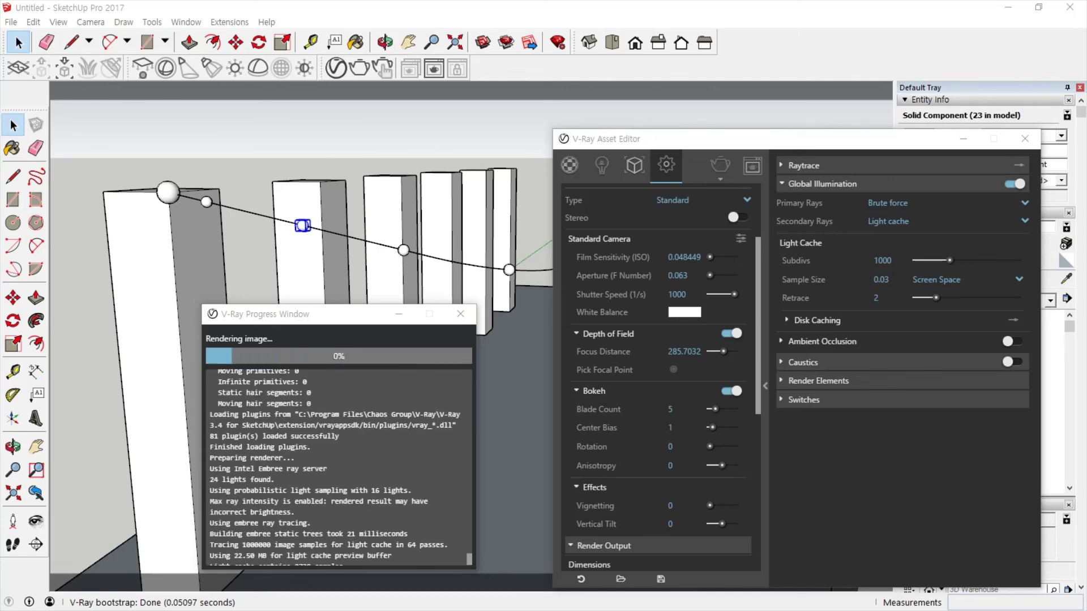
click(741, 238)
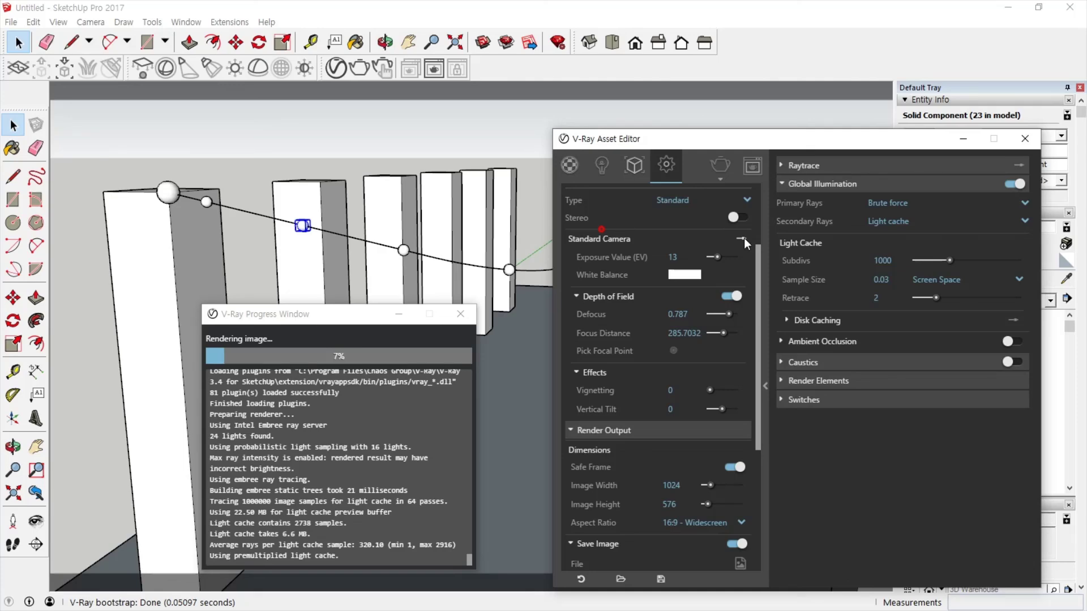
click(742, 238)
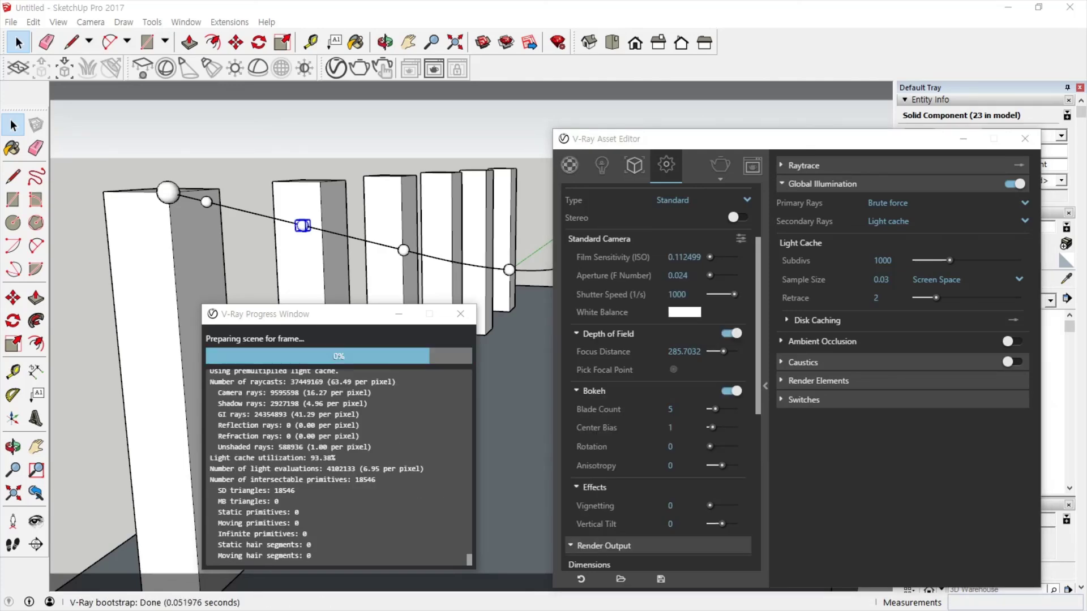